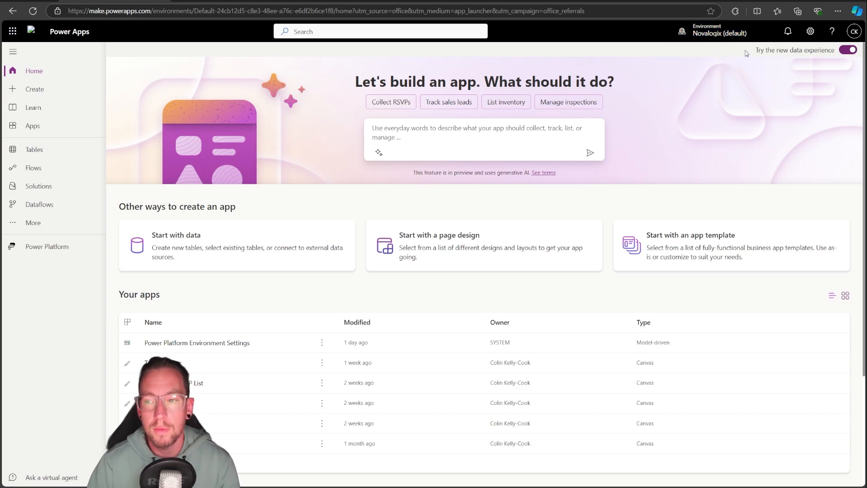
# Go to the Power Platform admin center and open its list of environments
pyautogui.click(812, 31)
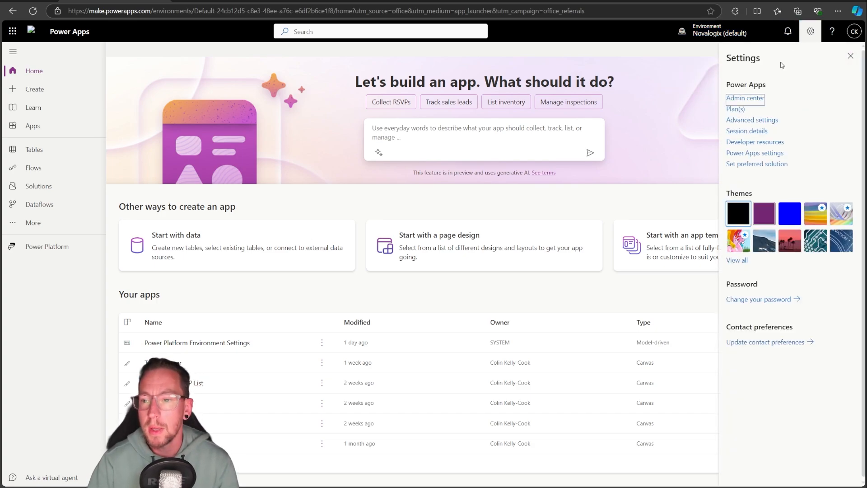
pyautogui.click(743, 104)
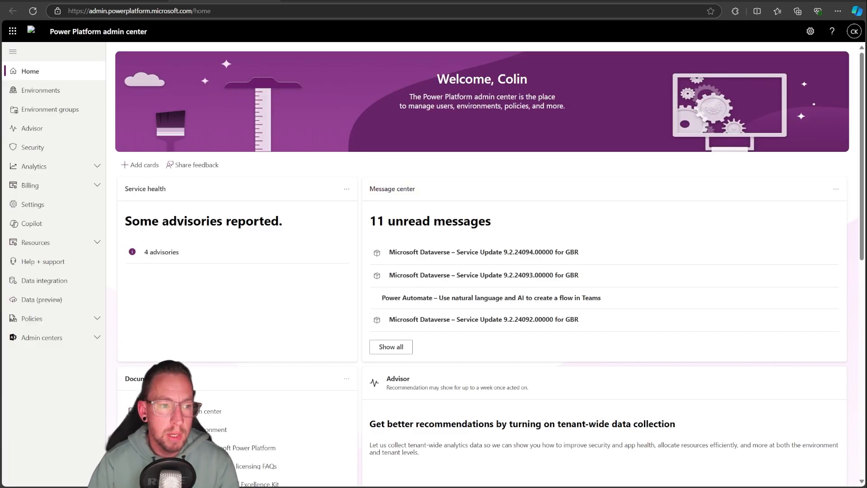
pyautogui.click(45, 92)
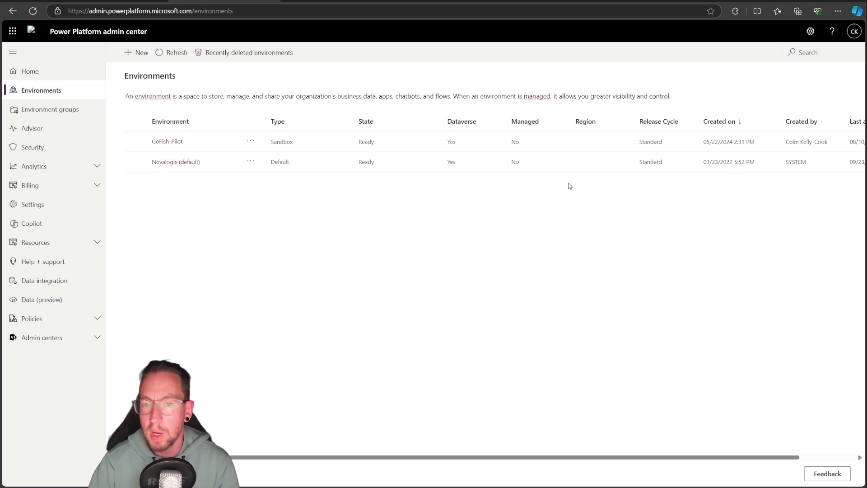
# Start a new environment named TaskManagerDemo and keep it from being a Managed Environment
pyautogui.click(136, 55)
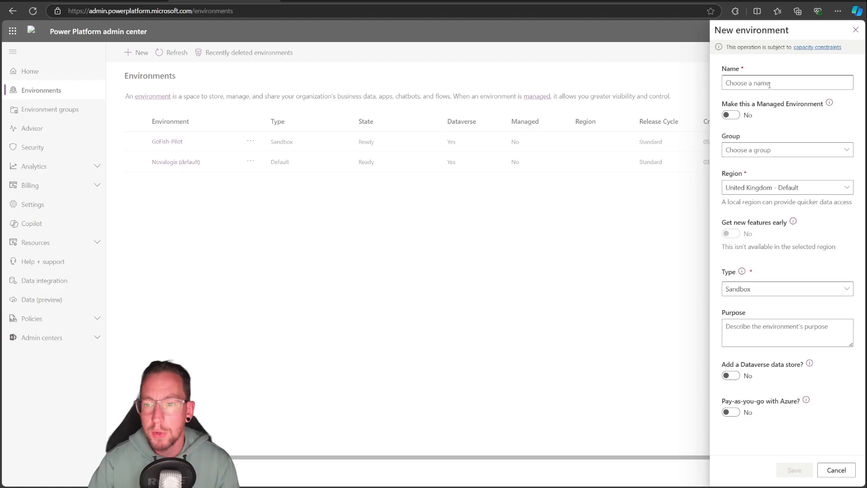
pyautogui.click(770, 85)
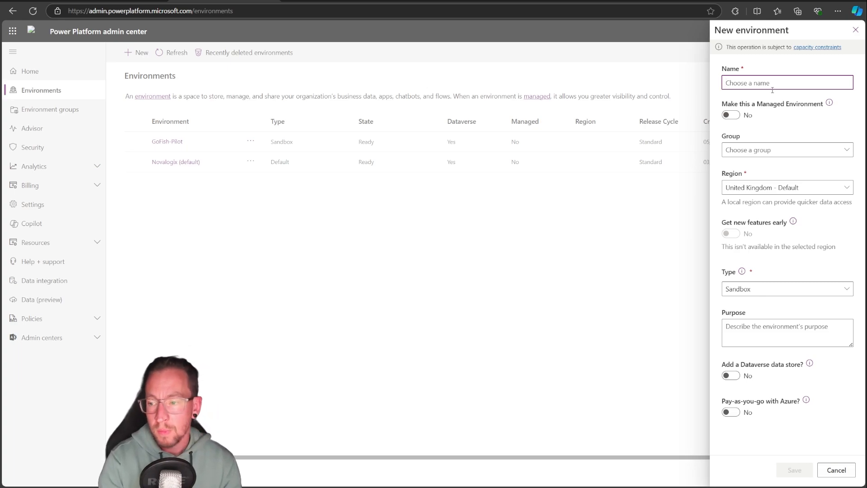
pyautogui.write('TaskManagerDemo')
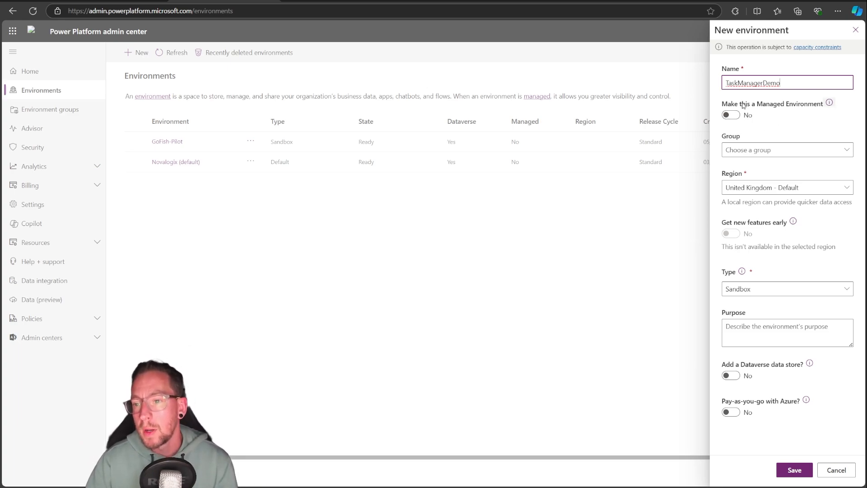
pyautogui.click(731, 115)
pyautogui.click(732, 115)
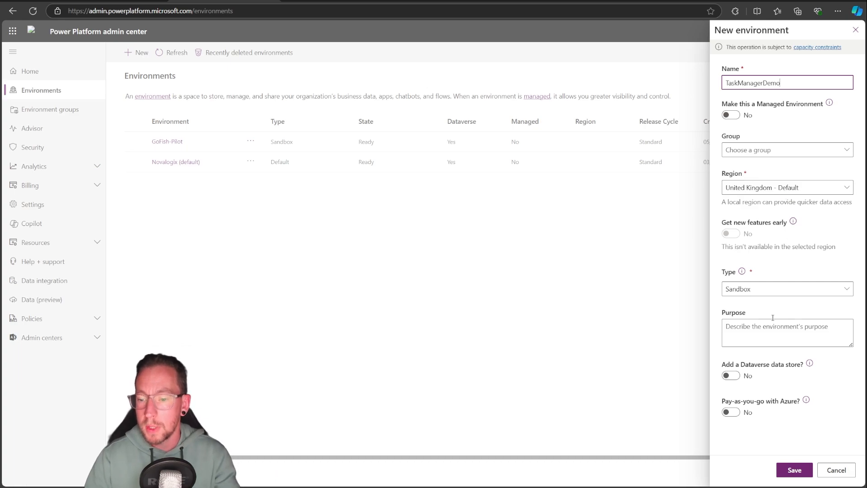
# Keep the environment type as Sandbox, add a Dataverse data store and continue to the Dataverse settings
pyautogui.click(763, 292)
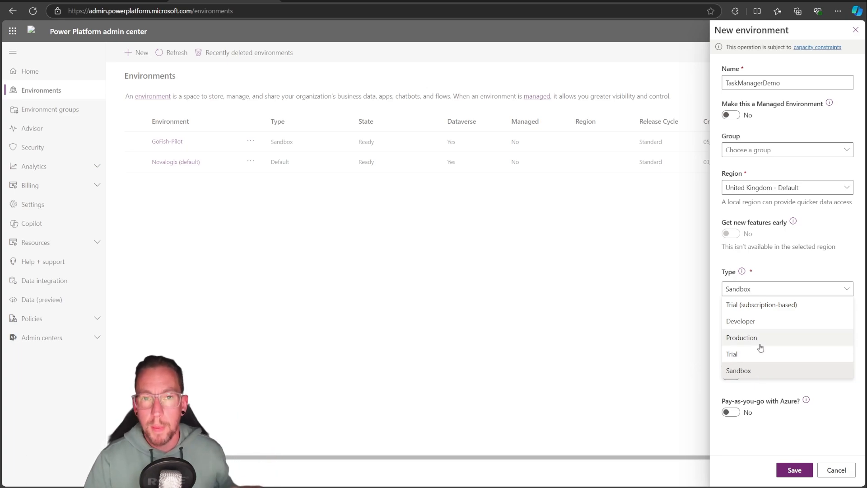
pyautogui.click(757, 372)
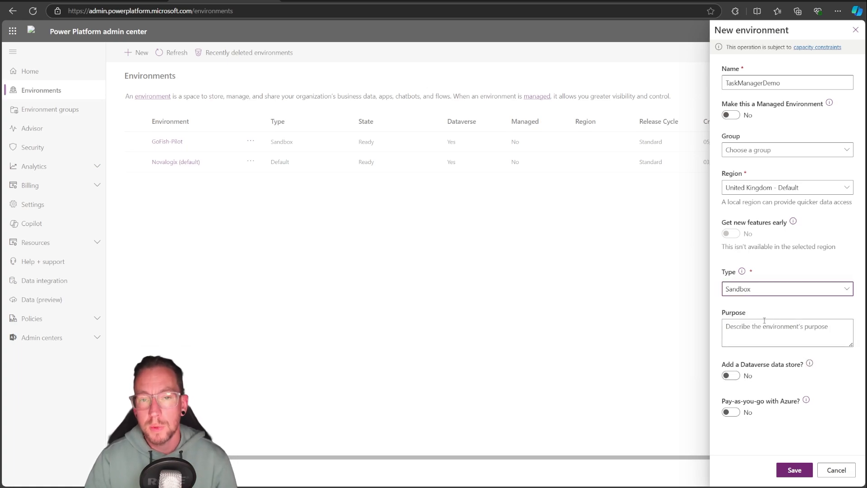
pyautogui.click(734, 378)
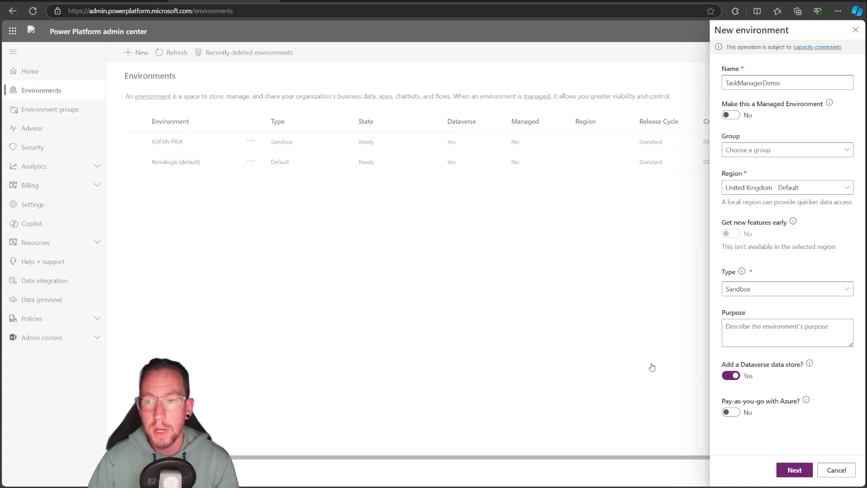
pyautogui.click(796, 471)
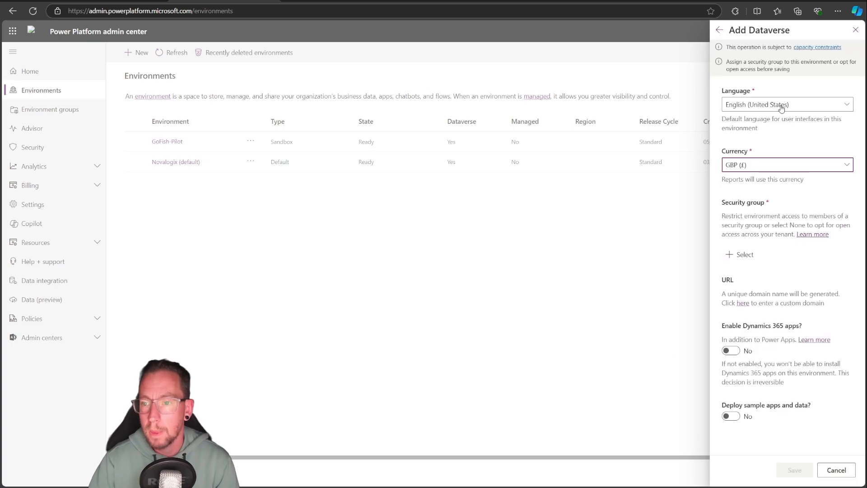
# Keep English (United States) as the Dataverse language and set the currency to AUD ($)
pyautogui.click(781, 106)
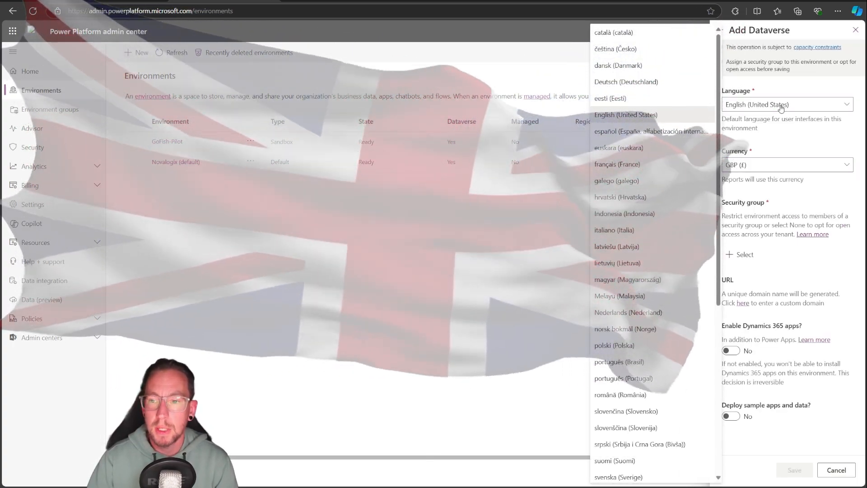
pyautogui.click(781, 105)
pyautogui.click(786, 165)
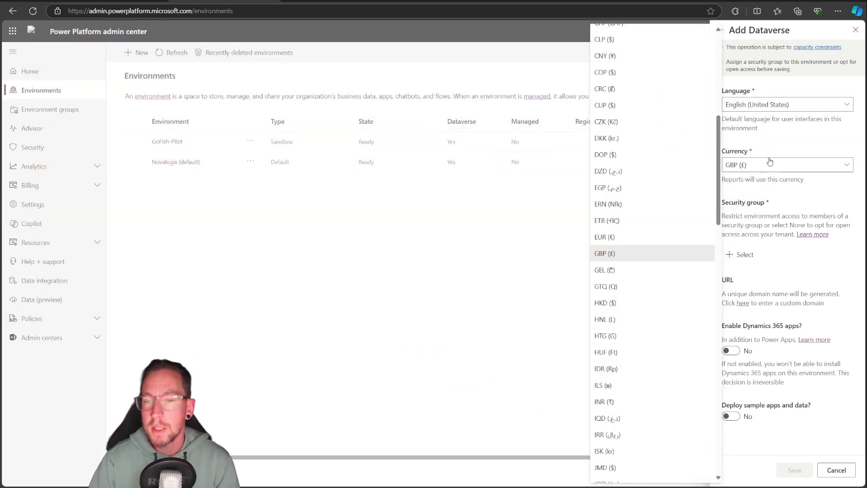
pyautogui.scroll(1, 634, 155)
pyautogui.click(616, 115)
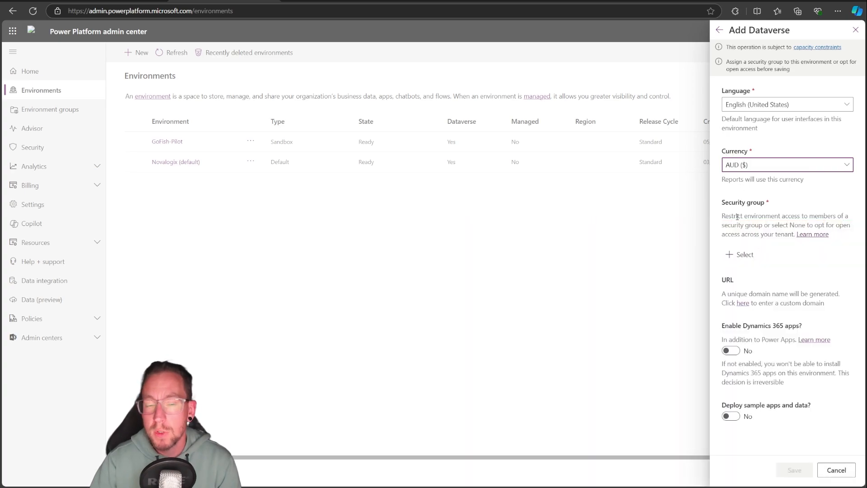
# Set the security group to None for open access and save the new environment
pyautogui.click(738, 261)
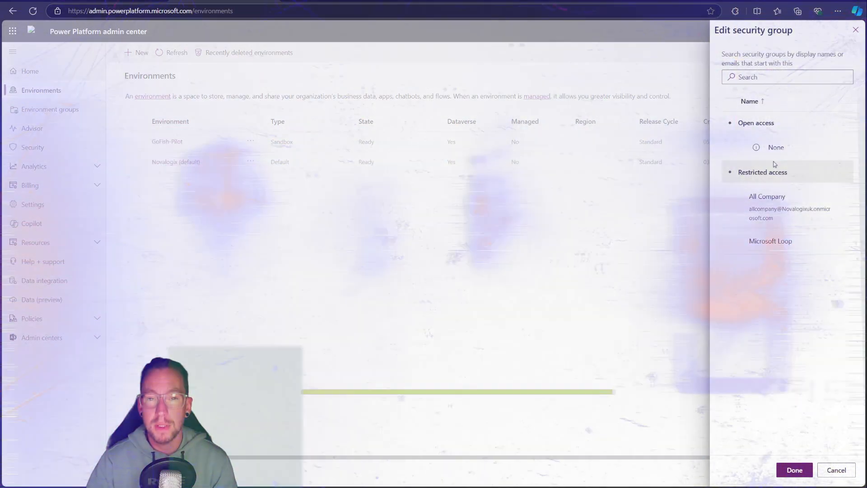
pyautogui.click(775, 163)
pyautogui.click(776, 154)
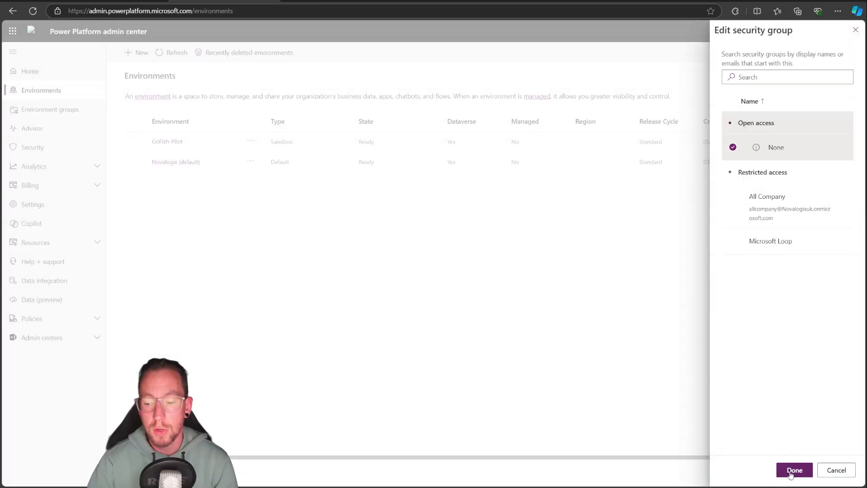
pyautogui.click(793, 469)
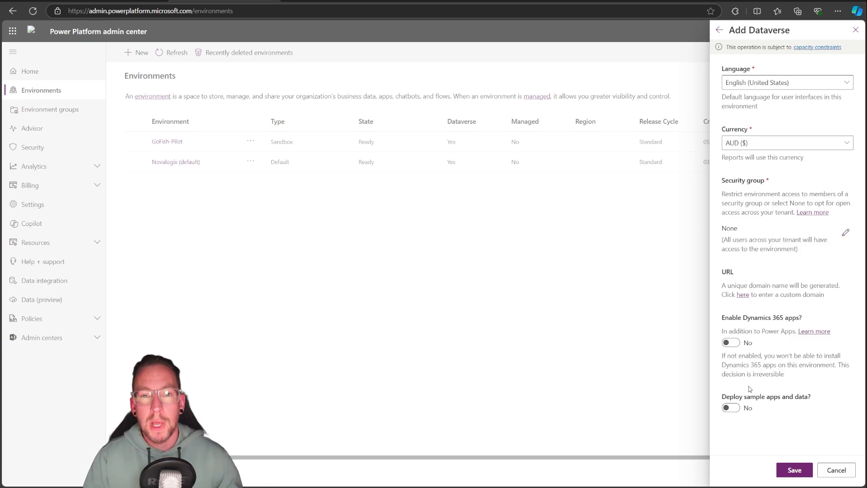
pyautogui.click(787, 474)
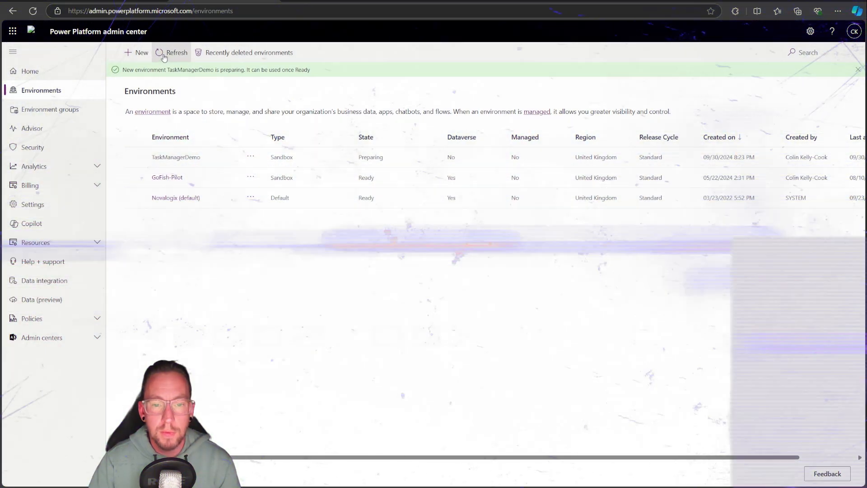
# Refresh the environments list, open the TaskManagerDemo environment's details and copy its environment URL
pyautogui.click(174, 52)
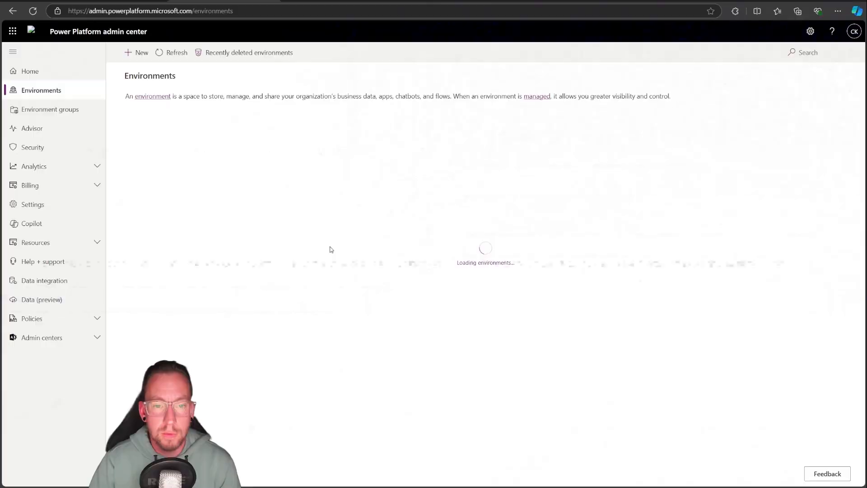
pyautogui.click(169, 53)
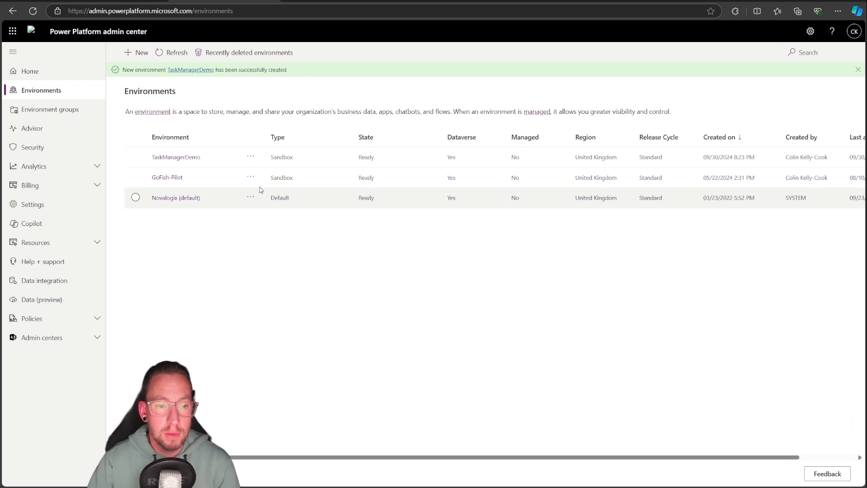
pyautogui.click(188, 159)
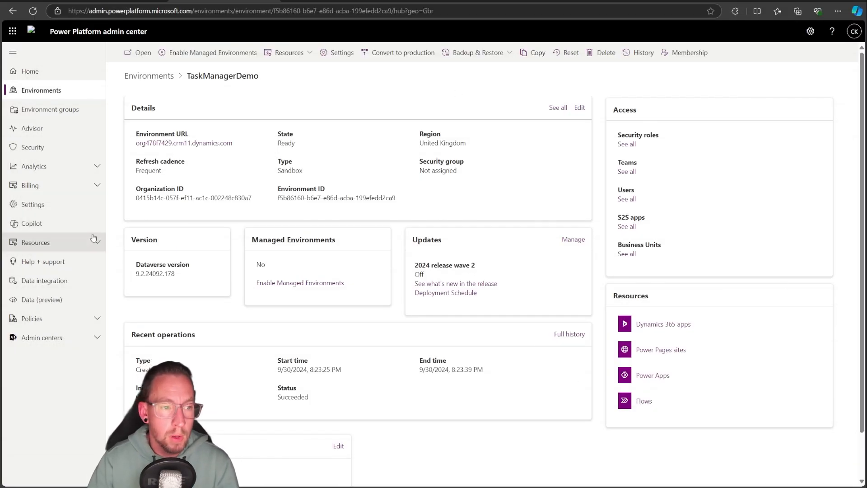
pyautogui.moveTo(237, 144); pyautogui.dragTo(136, 144)
pyautogui.hotkey('ctrl', 'c')
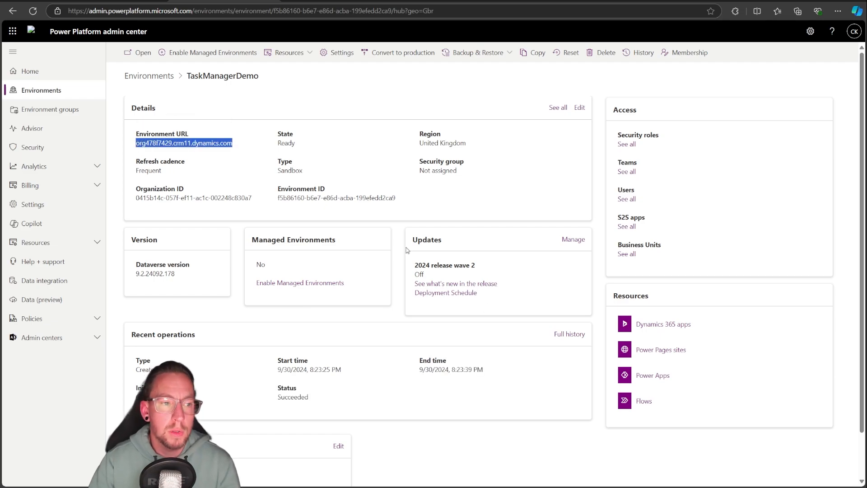
# Switch back to Power Apps and open the list of environments to choose from
pyautogui.click(129, 1)
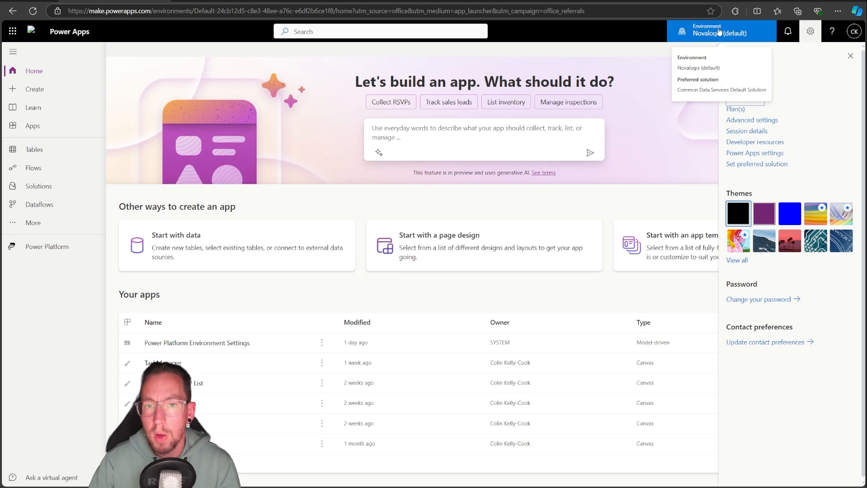
pyautogui.click(720, 32)
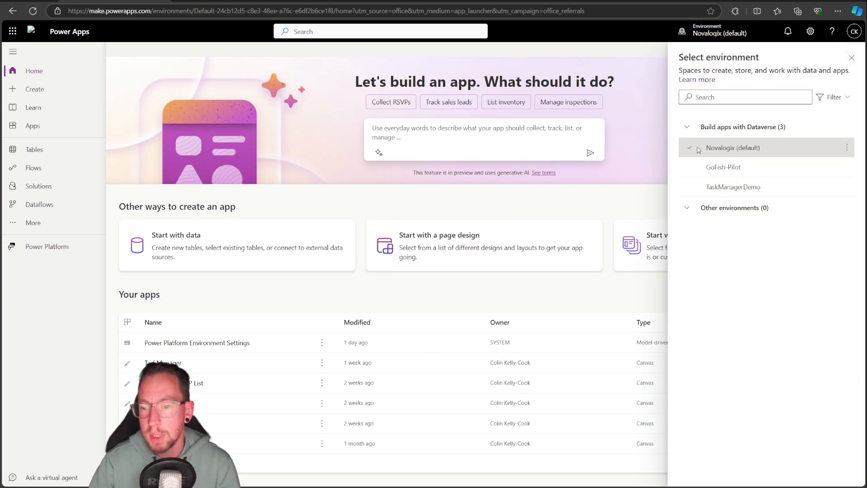
pyautogui.moveTo(699, 190)
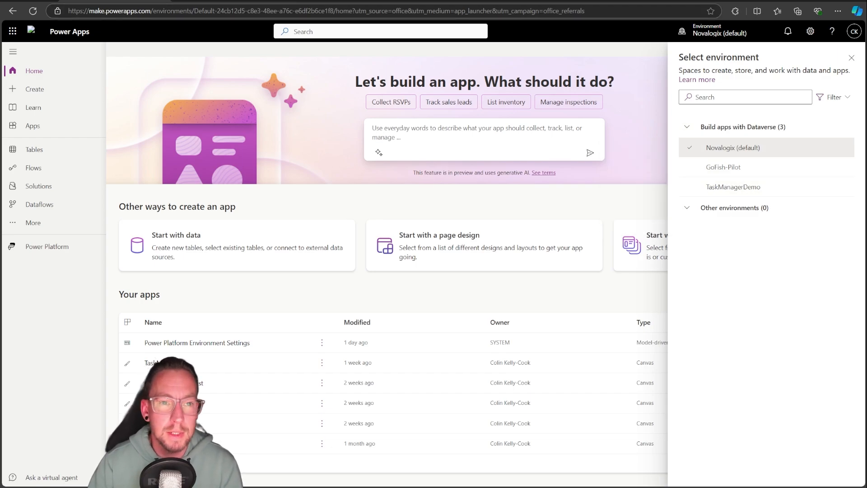
# Open the copied environment URL in a new browser tab
pyautogui.hotkey('ctrl', 't')
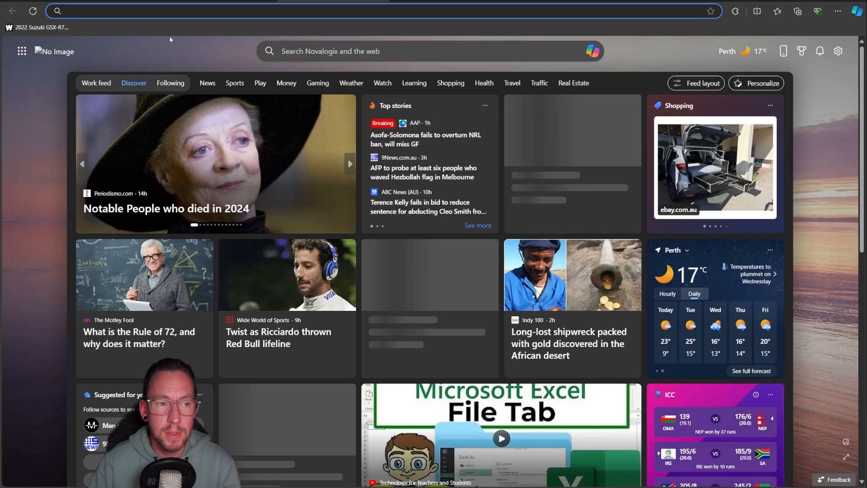
pyautogui.hotkey('ctrl', 'v')
pyautogui.press('Return')
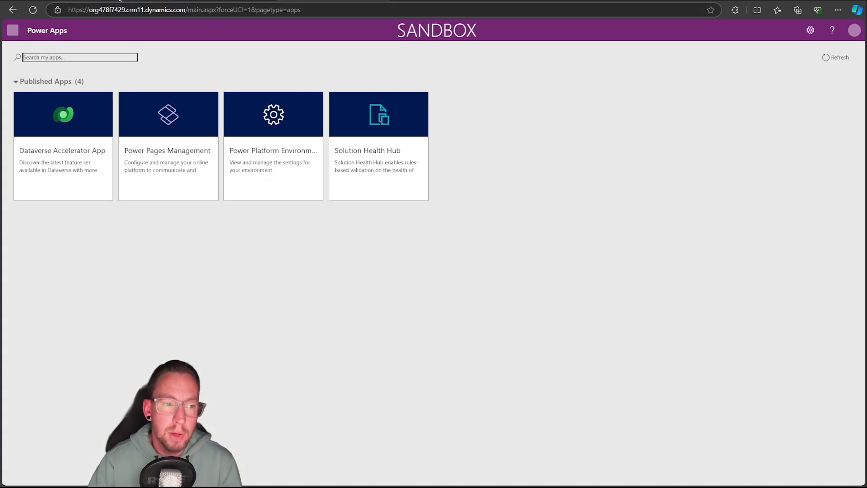
# Return to the Power Apps home page and switch the current environment to TaskManagerDemo
pyautogui.click(120, 1)
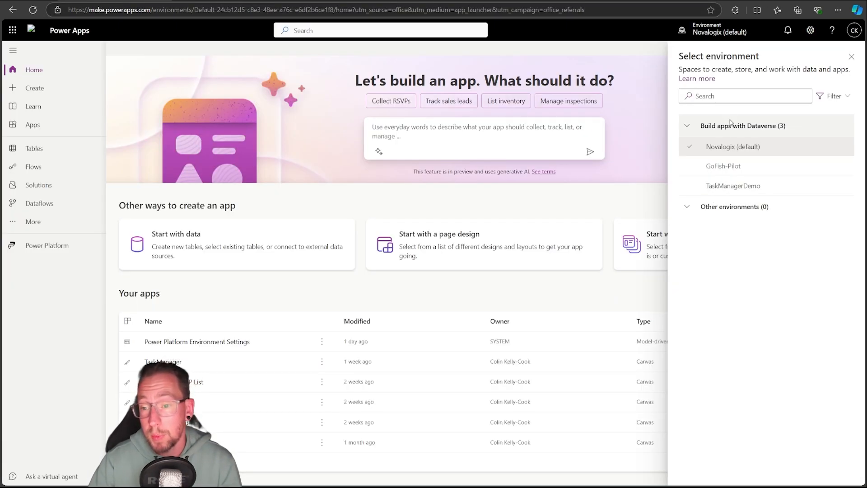
pyautogui.click(759, 188)
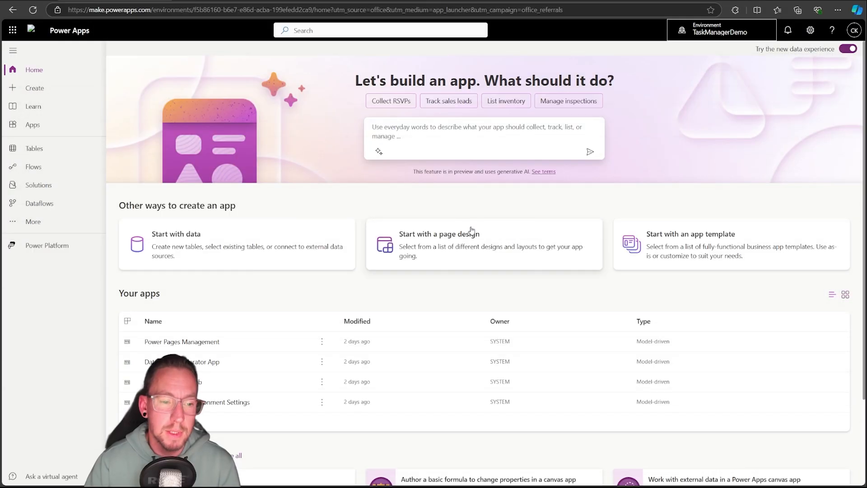
pyautogui.moveTo(718, 34)
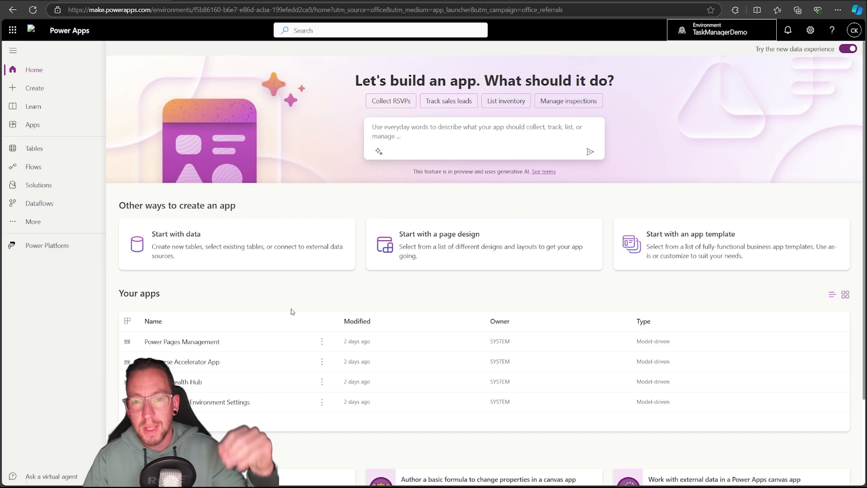
# Open the environment's solutions, examine the objects of the Default Solution and return to the solutions list
pyautogui.click(51, 191)
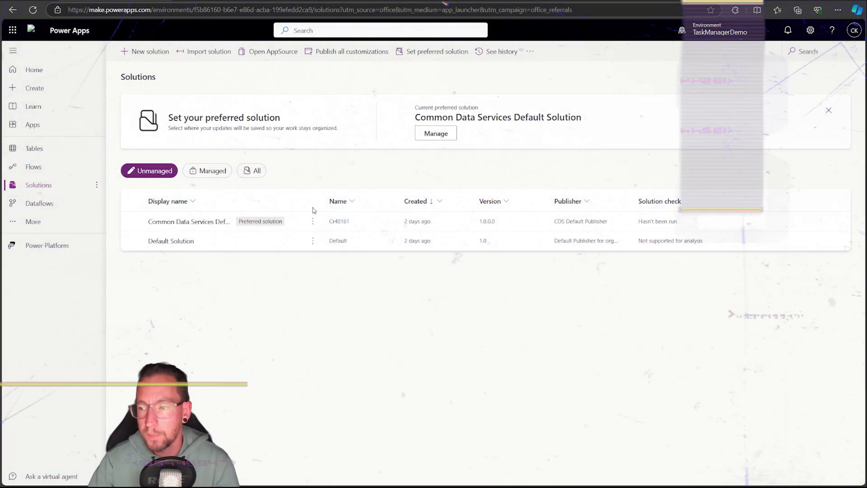
pyautogui.click(181, 242)
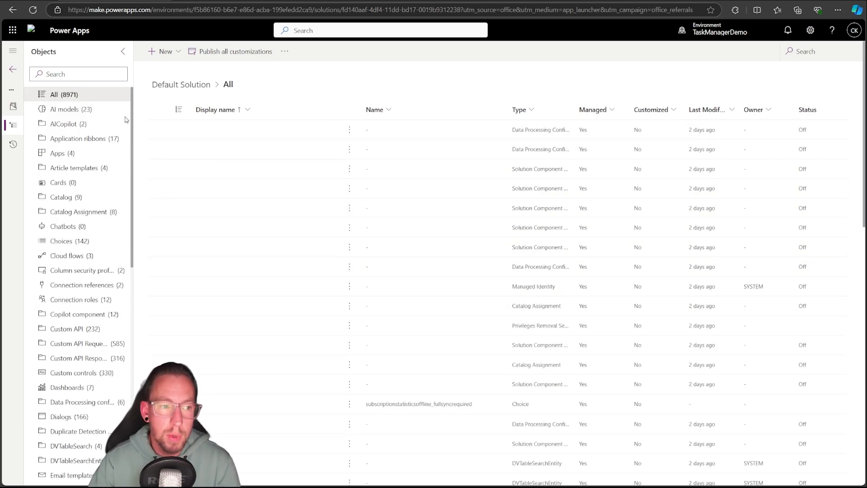
pyautogui.click(13, 71)
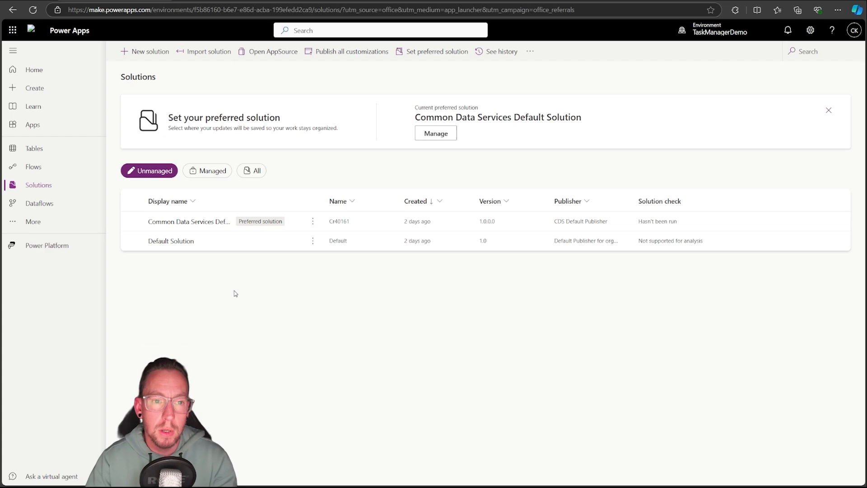
# Start a new solution with the display name TaskManagerSolution and check the publishers available for it
pyautogui.click(142, 53)
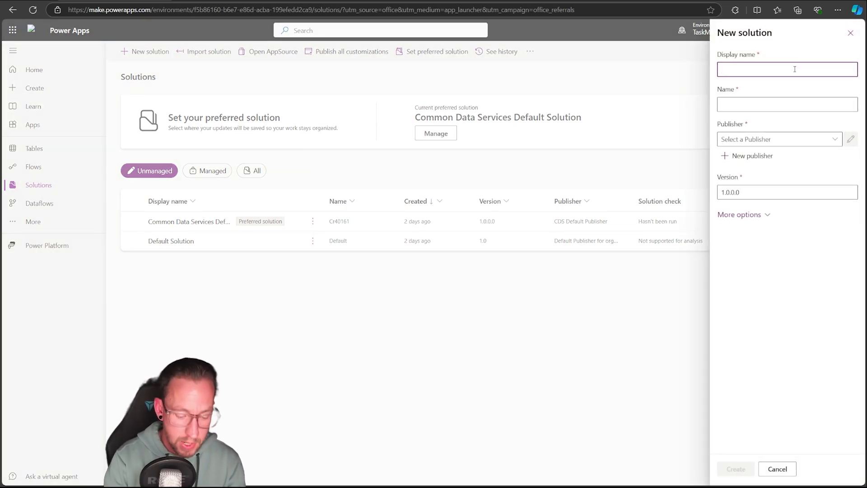
pyautogui.write('Task')
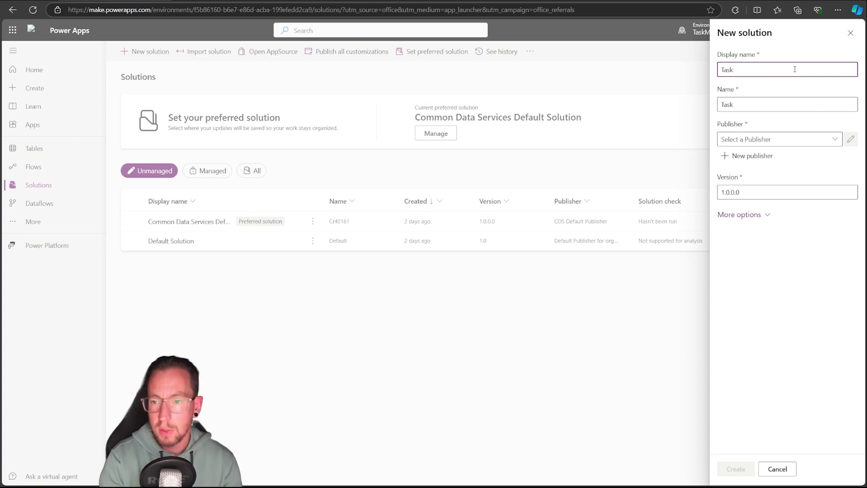
pyautogui.write('Manager')
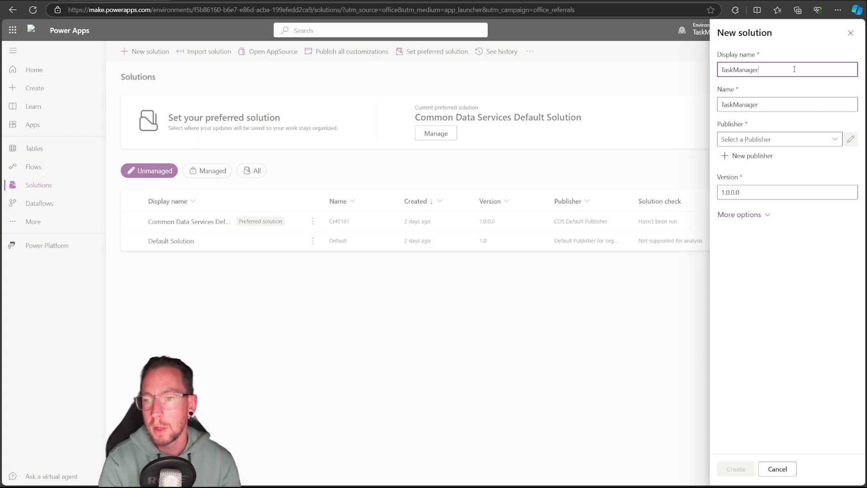
pyautogui.write('Solution')
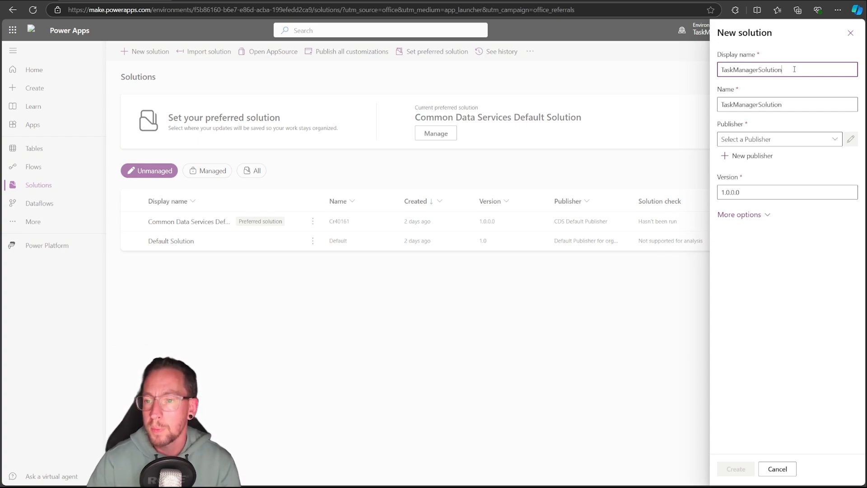
pyautogui.click(839, 142)
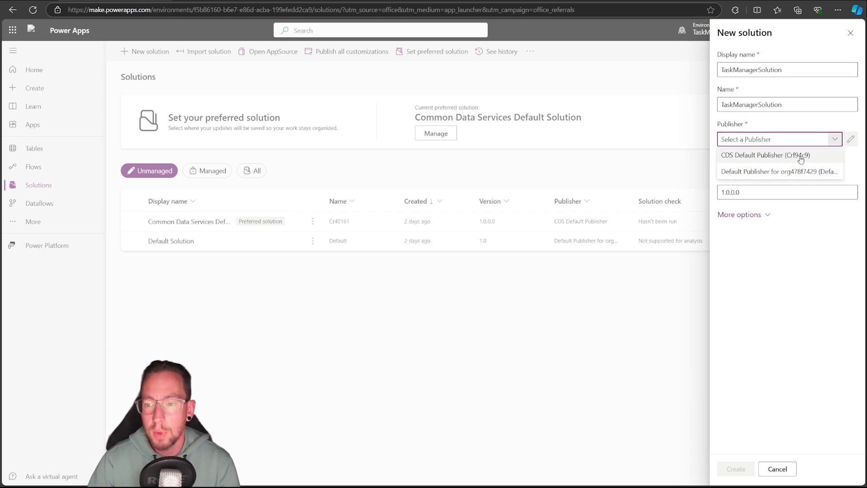
pyautogui.click(807, 123)
# Start a new publisher with the owner's full name as display name and the same name without spaces or hyphen as its name
pyautogui.click(747, 158)
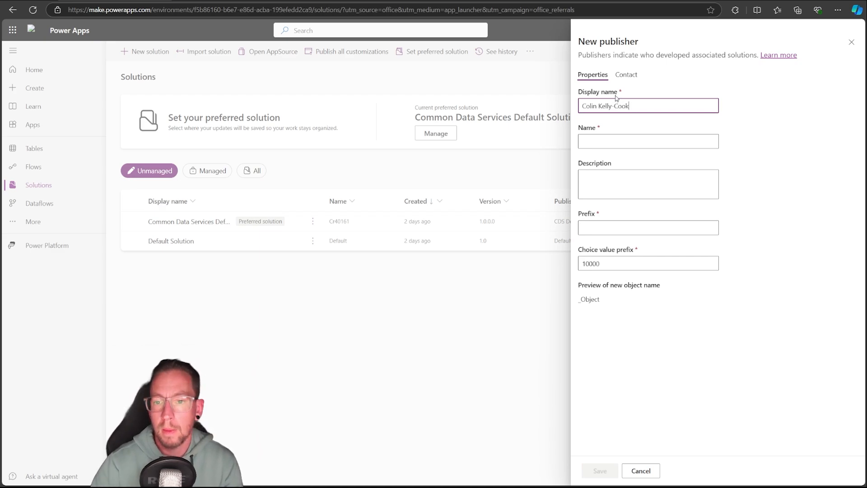
pyautogui.click(605, 139)
pyautogui.click(637, 107)
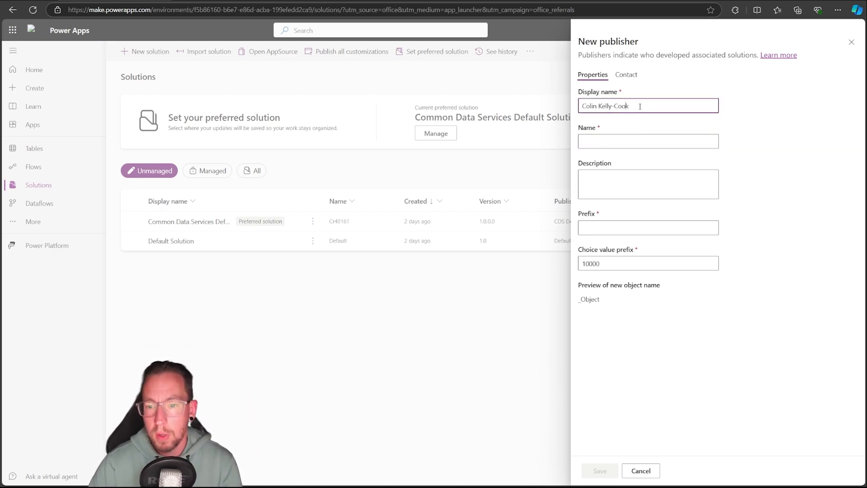
pyautogui.hotkey('ctrl', 'a')
pyautogui.hotkey('ctrl', 'c')
pyautogui.click(597, 139)
pyautogui.hotkey('ctrl', 'v')
pyautogui.hotkey('ctrl', 'a')
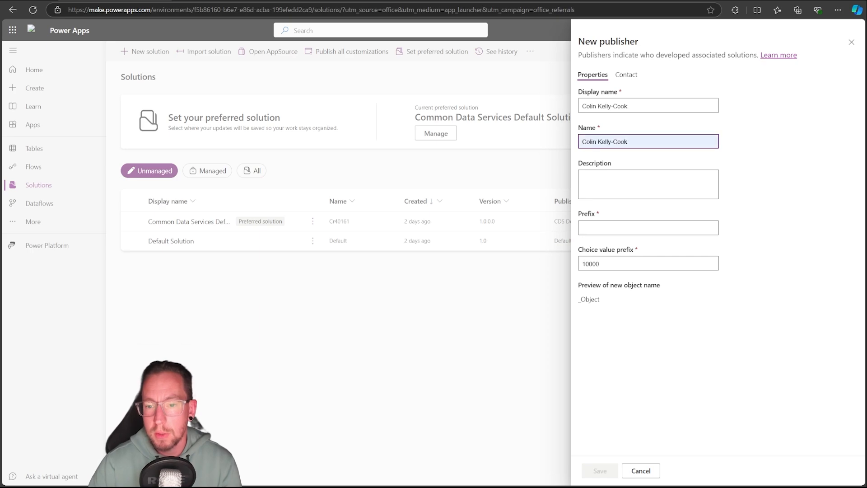
pyautogui.click(600, 141)
pyautogui.press('BackSpace')
pyautogui.click(615, 142)
pyautogui.press('BackSpace')
pyautogui.click(774, 209)
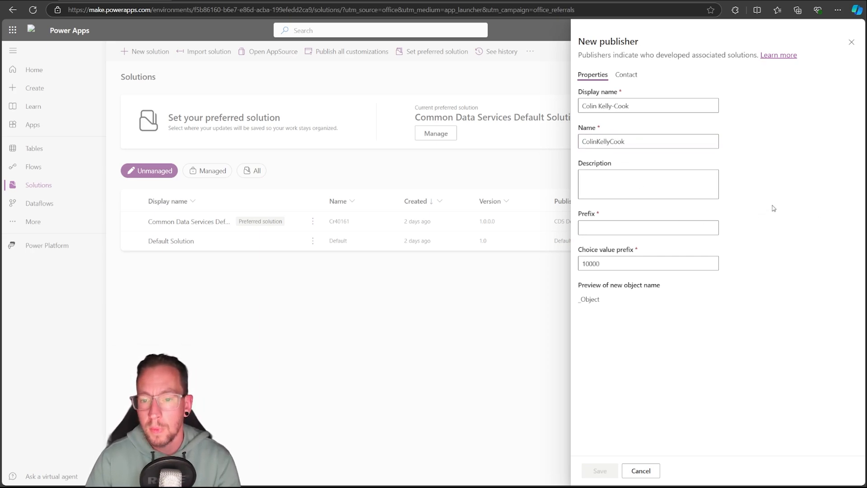
# Set the publisher's prefix to ckc, check its contact fields and save the publisher
pyautogui.click(619, 229)
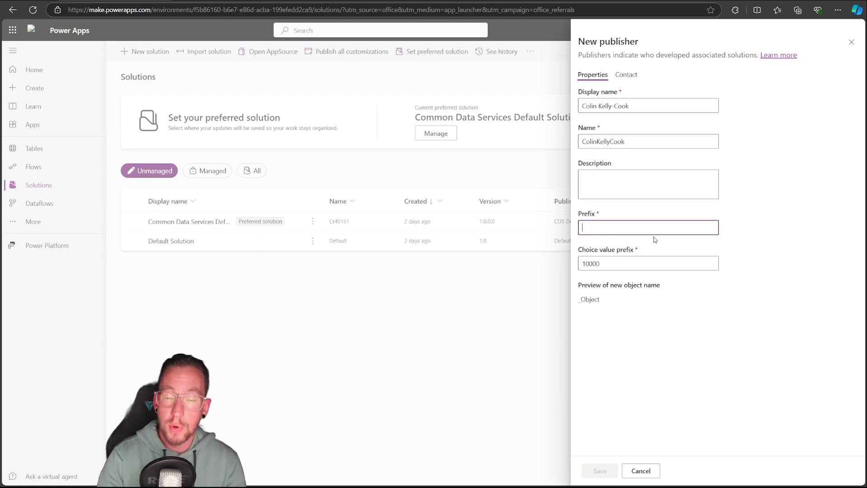
pyautogui.write('ckc')
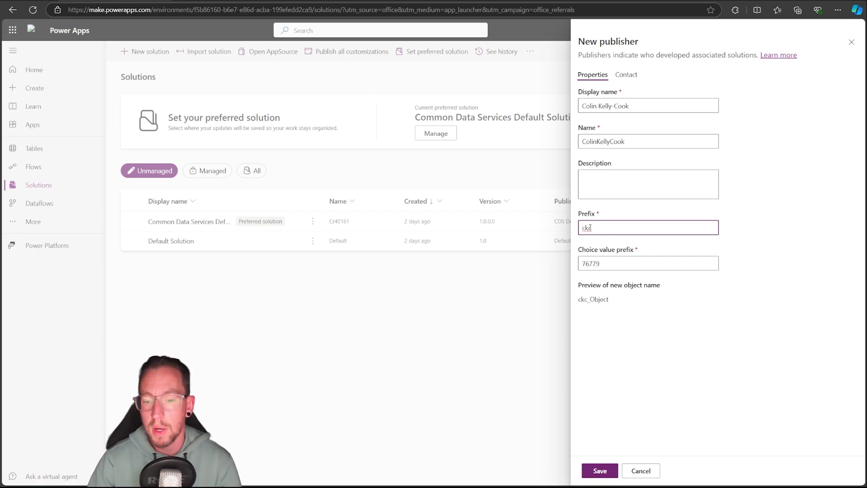
pyautogui.moveTo(590, 227); pyautogui.dragTo(566, 231)
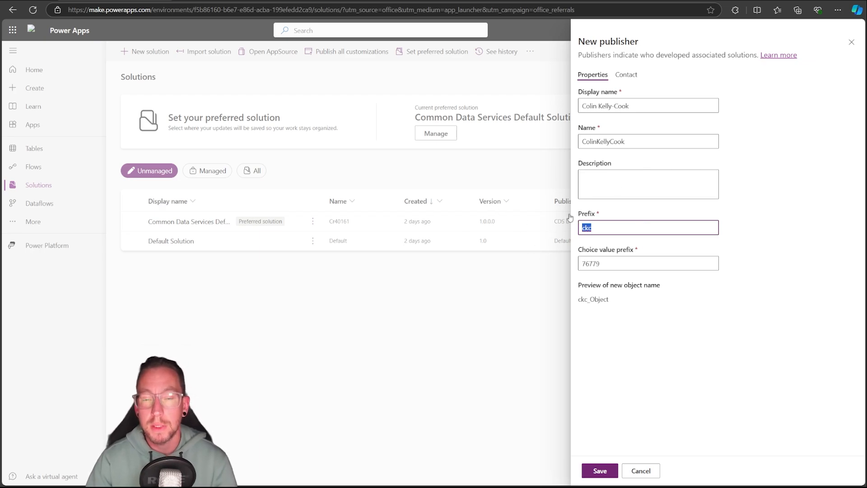
pyautogui.click(626, 75)
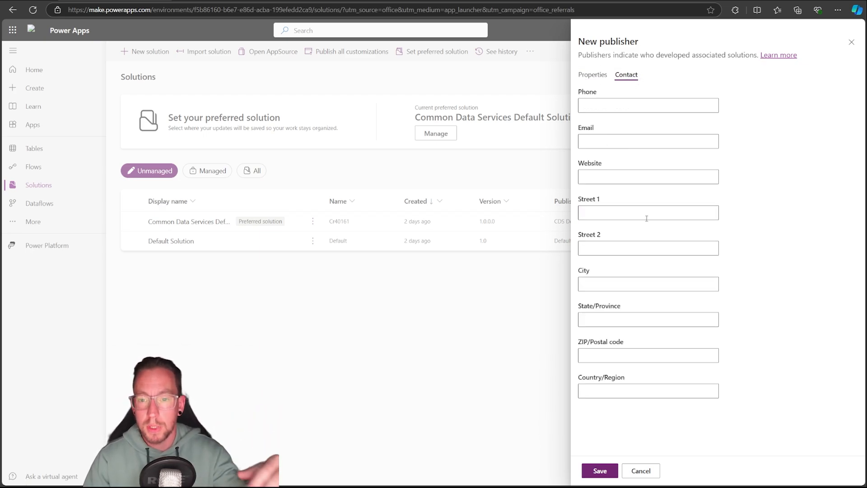
pyautogui.click(591, 75)
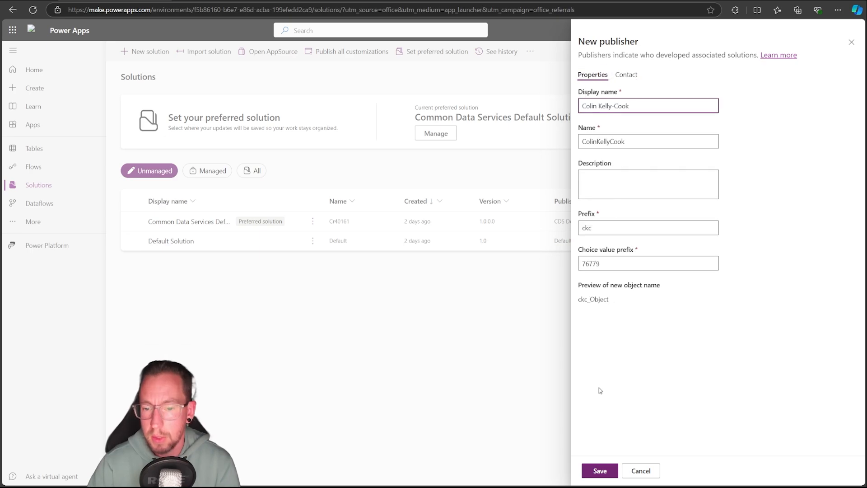
pyautogui.click(603, 471)
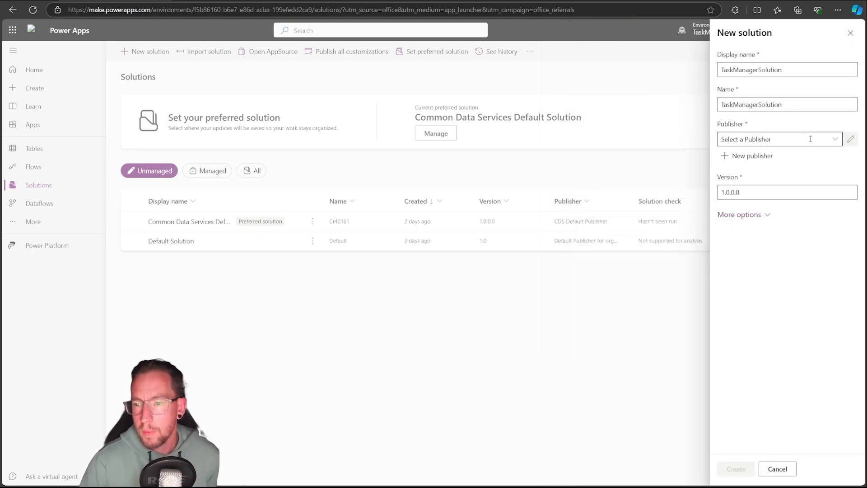
# Assign the newly saved publisher to TaskManagerSolution and create the solution
pyautogui.click(834, 140)
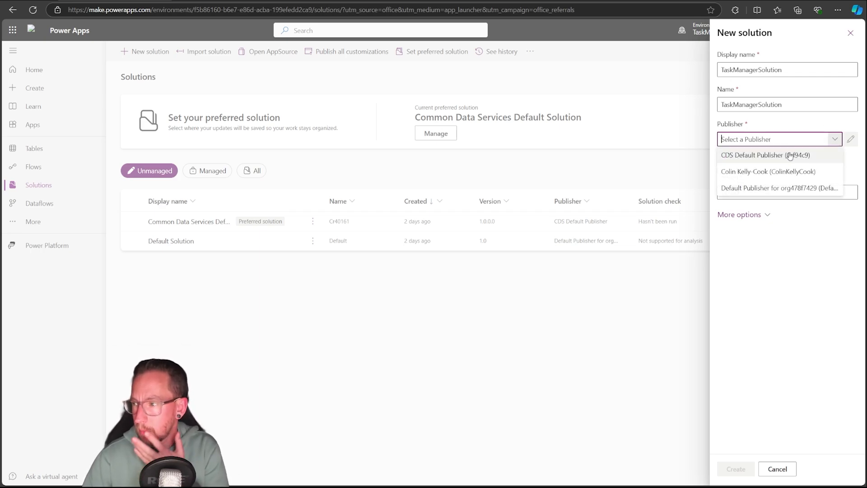
pyautogui.click(766, 174)
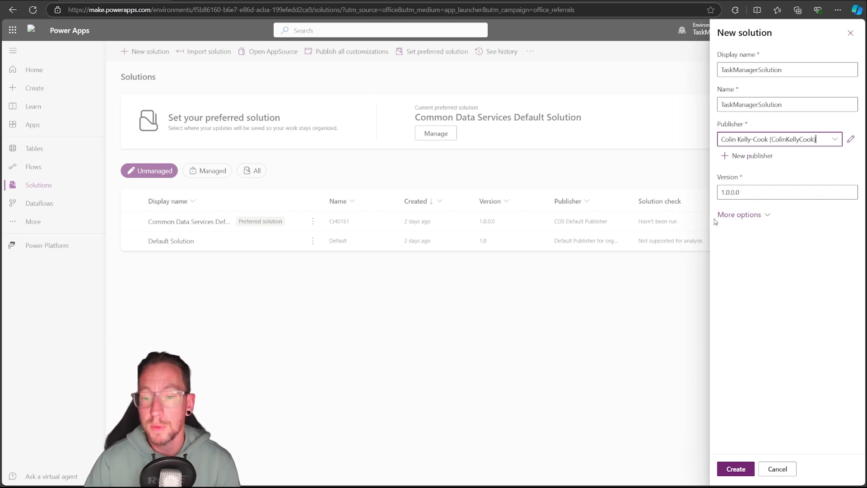
pyautogui.click(757, 216)
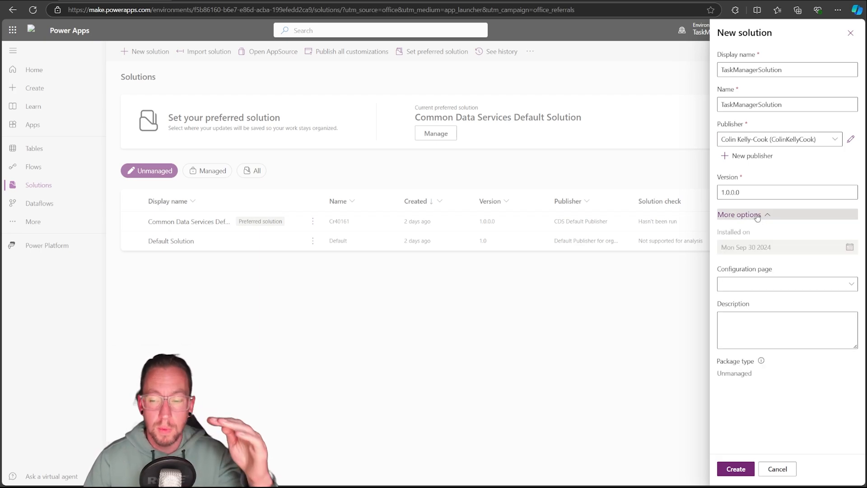
pyautogui.click(758, 216)
pyautogui.click(745, 473)
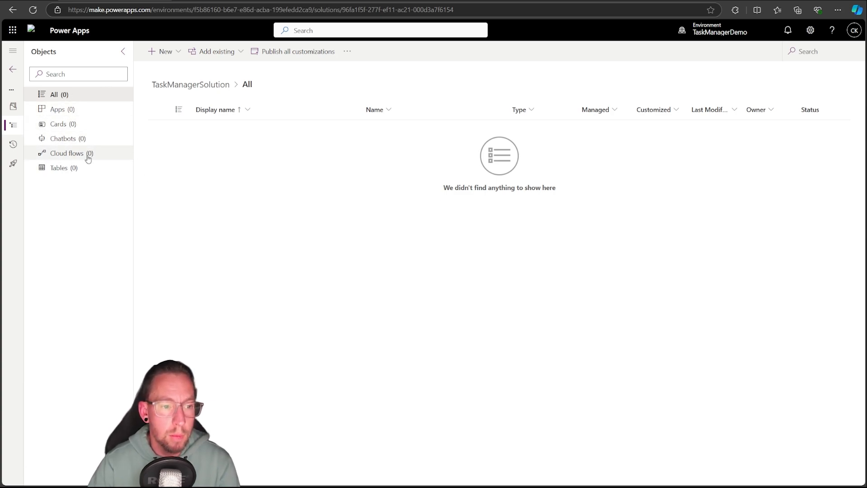
# Start a new table with advanced properties in the solution, with the display name Location
pyautogui.click(76, 168)
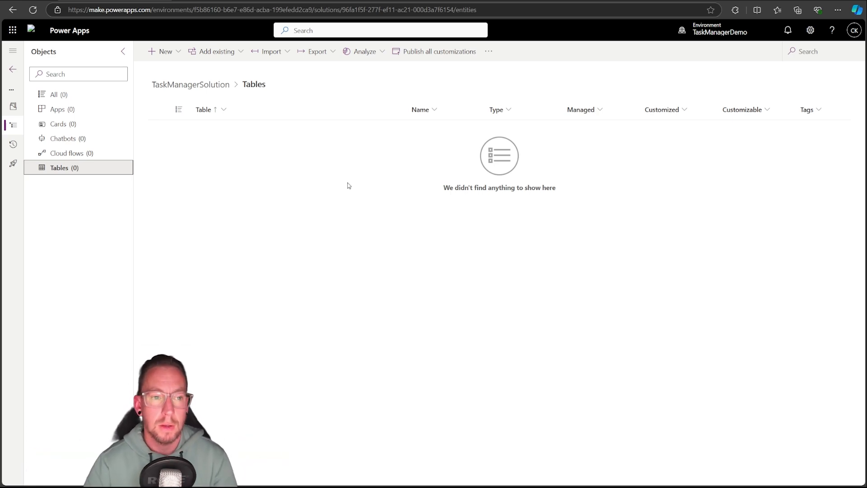
pyautogui.click(164, 52)
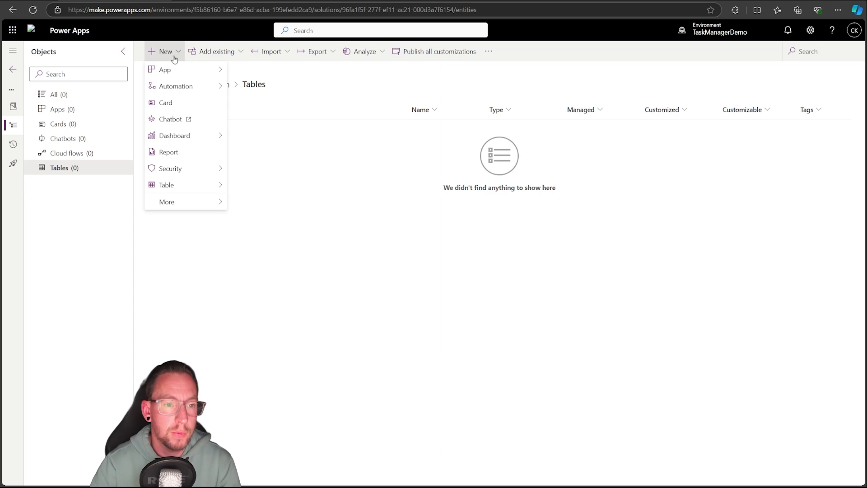
pyautogui.moveTo(165, 187)
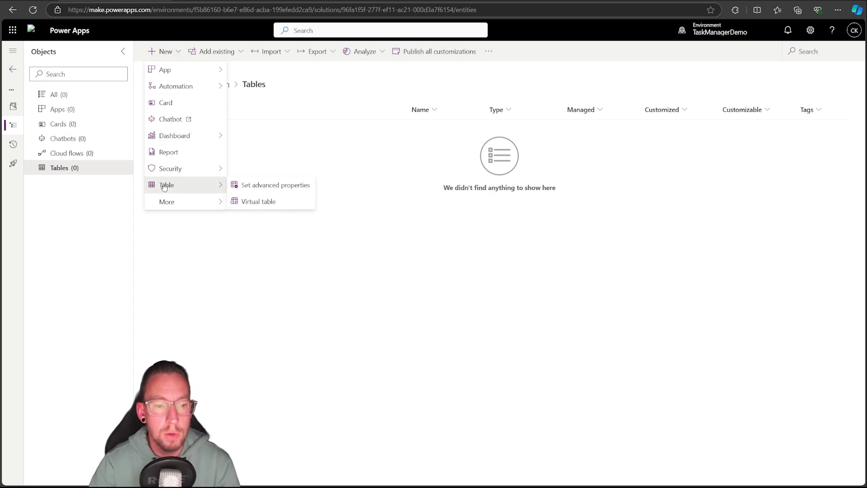
pyautogui.click(245, 186)
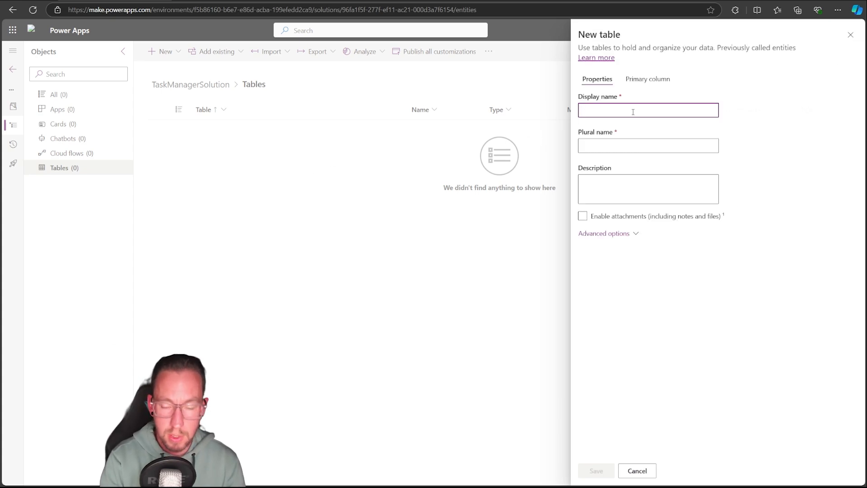
pyautogui.write('Loc')
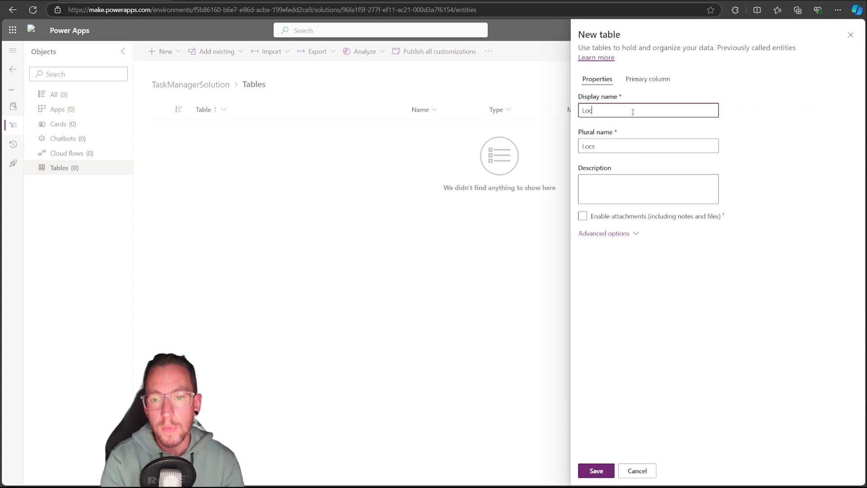
pyautogui.write('ation')
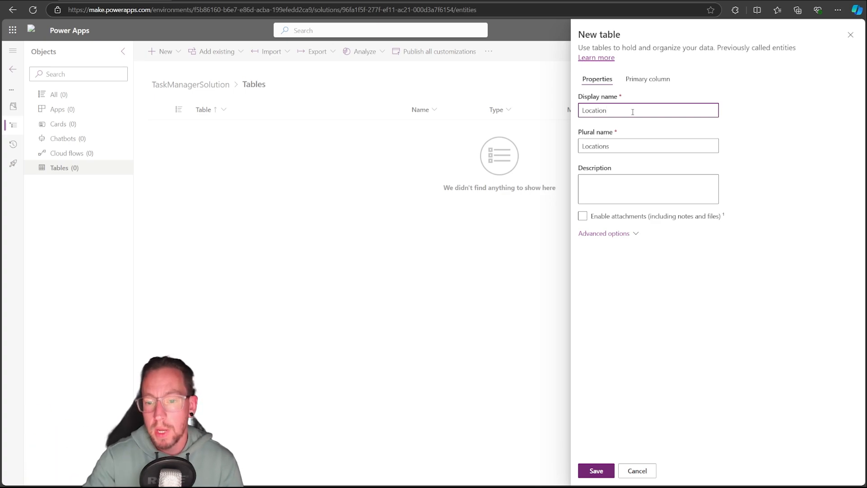
# Examine the Location table's advanced options, including schema name, table type and record ownership choices
pyautogui.click(620, 233)
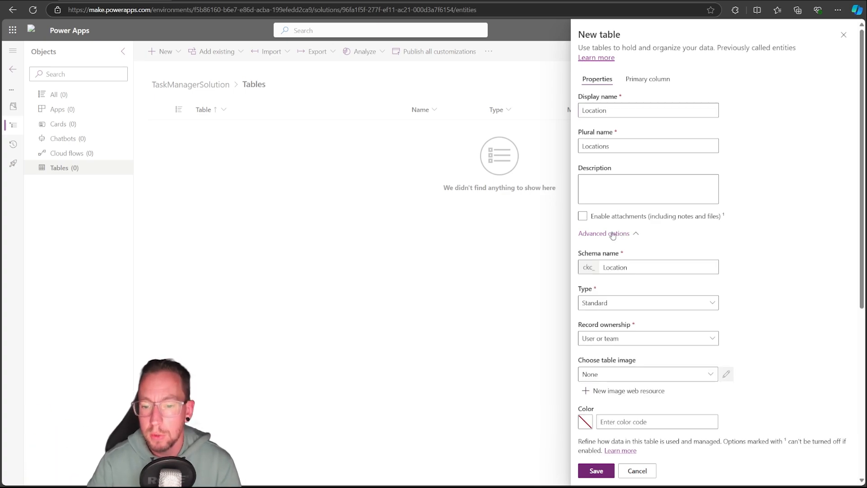
pyautogui.scroll(-3, 610, 255)
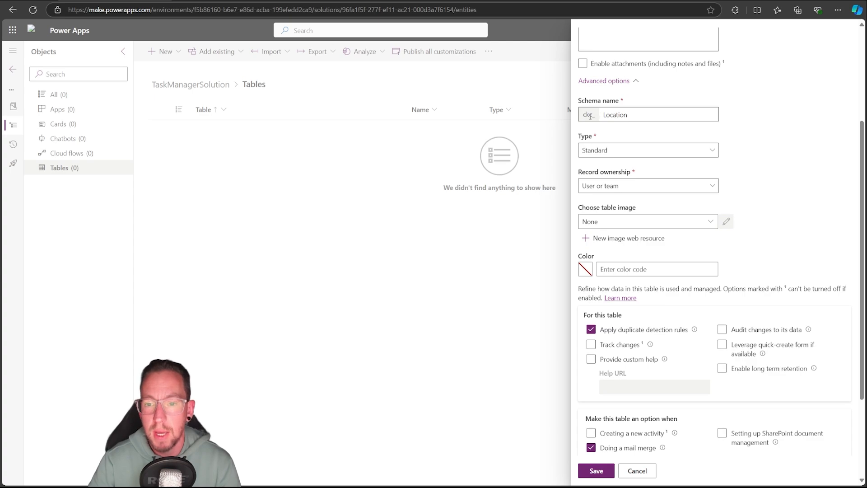
pyautogui.click(696, 153)
pyautogui.click(602, 167)
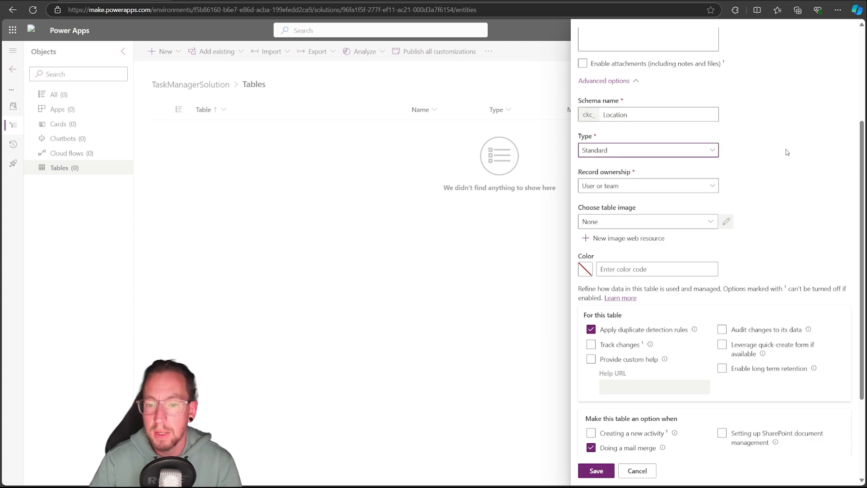
pyautogui.scroll(-2, 768, 140)
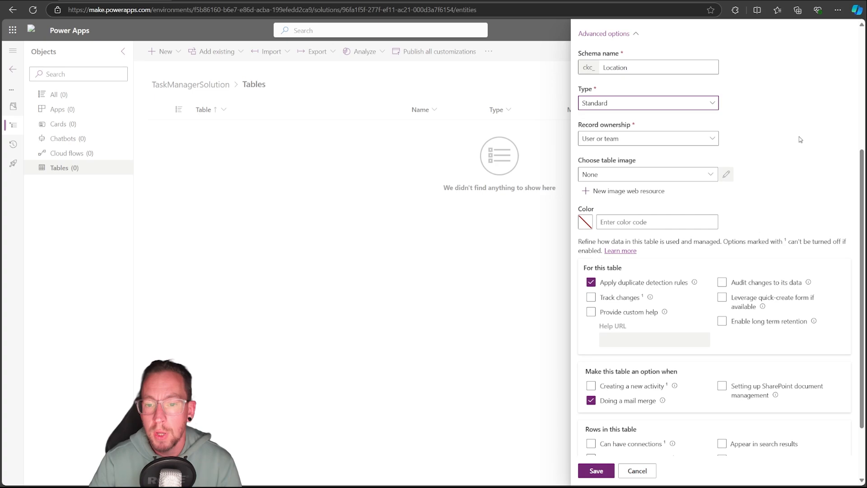
pyautogui.click(629, 112)
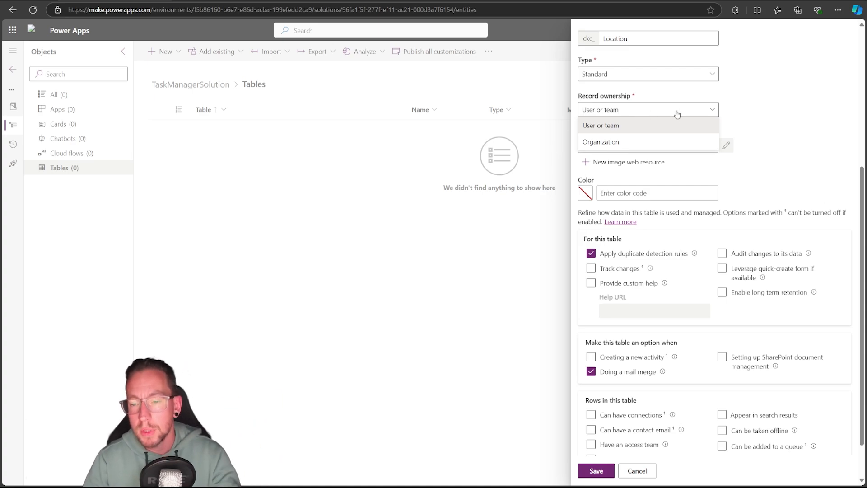
pyautogui.click(769, 101)
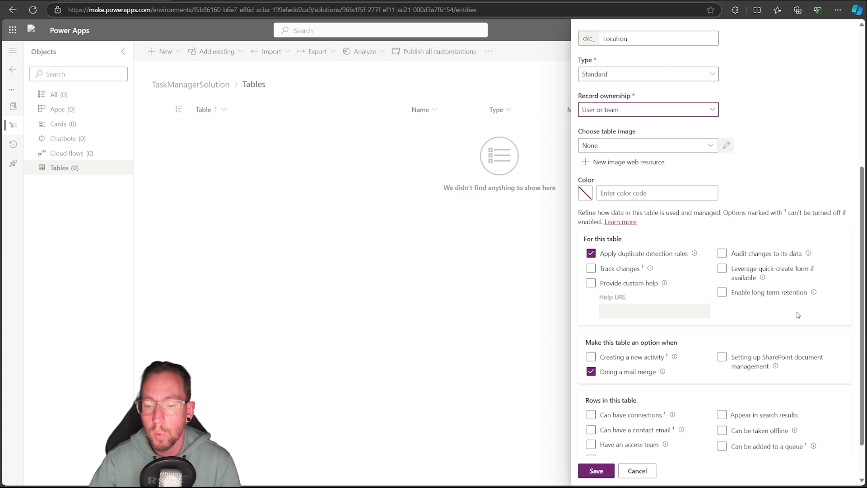
# Try enabling auditing of data changes for the Location table and clear the option again
pyautogui.scroll(-1, 677, 321)
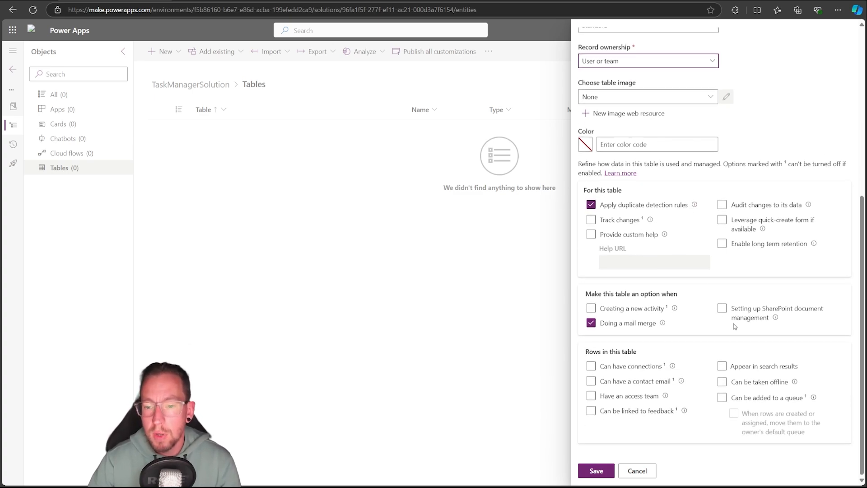
pyautogui.click(721, 205)
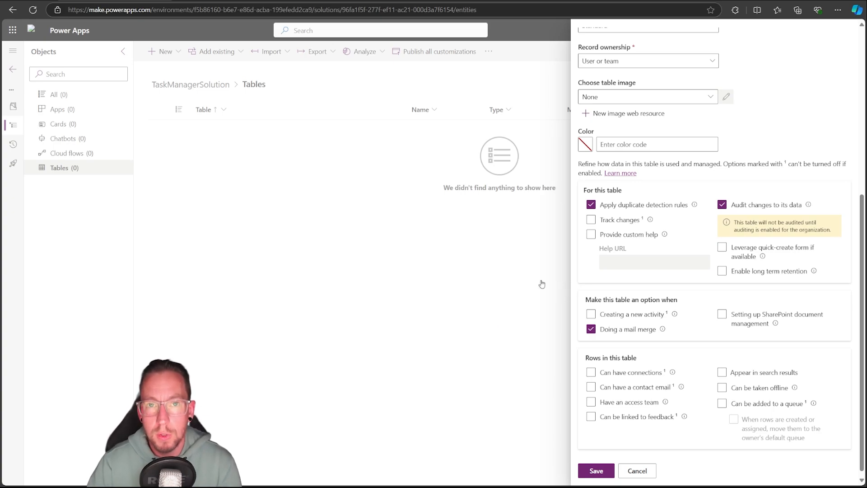
pyautogui.click(721, 209)
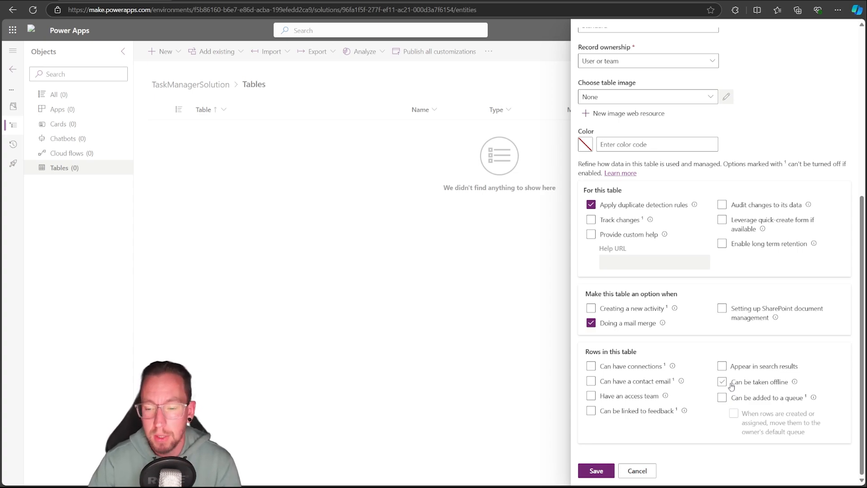
pyautogui.scroll(6, 708, 290)
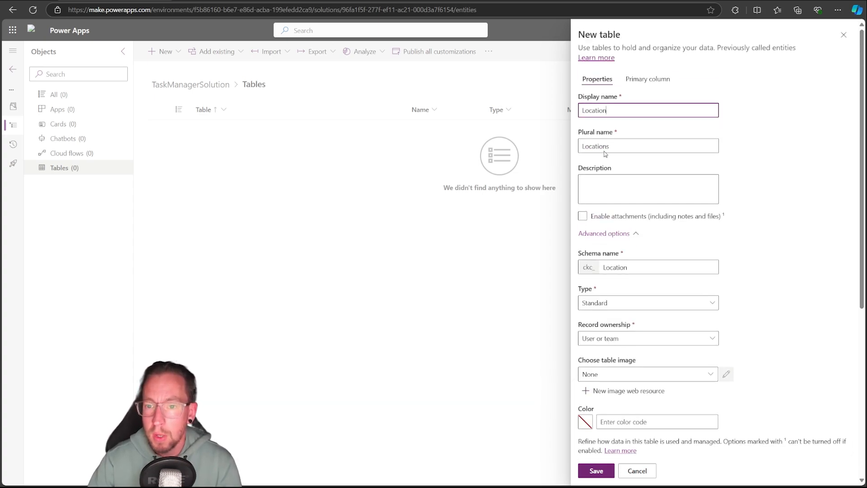
# Review the Location table's primary column and its advanced options, keeping the display name Name, and save the table
pyautogui.click(649, 90)
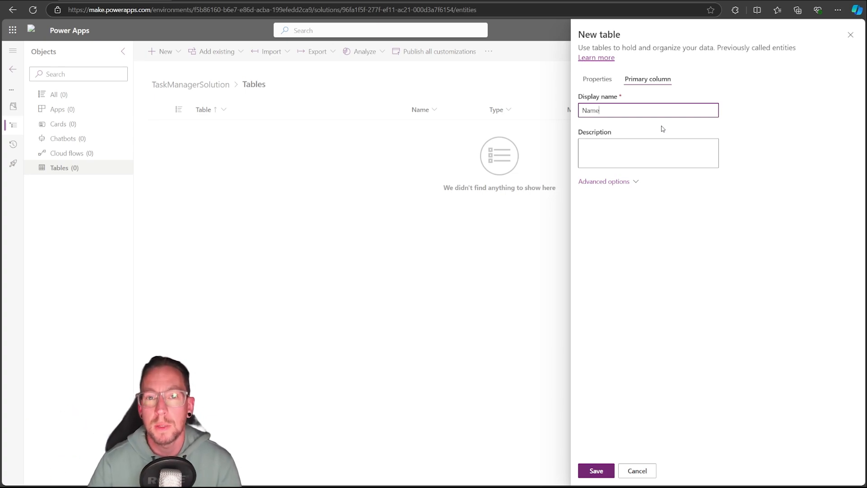
pyautogui.doubleClick(611, 112)
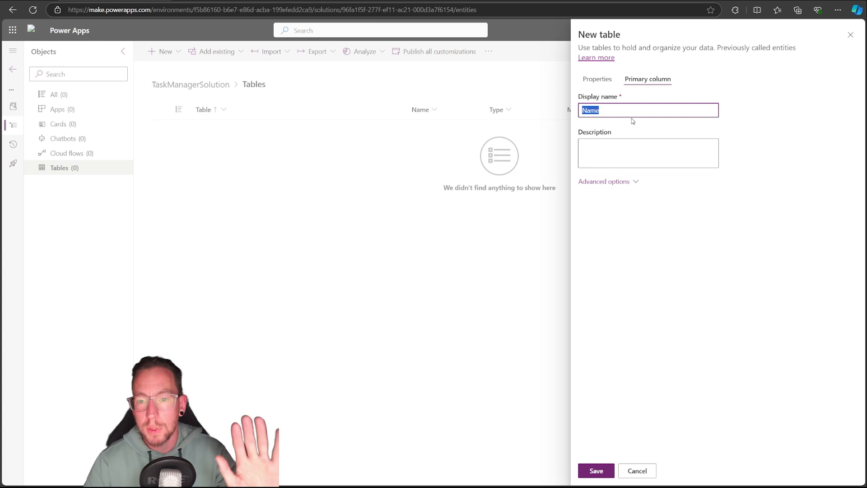
pyautogui.click(631, 183)
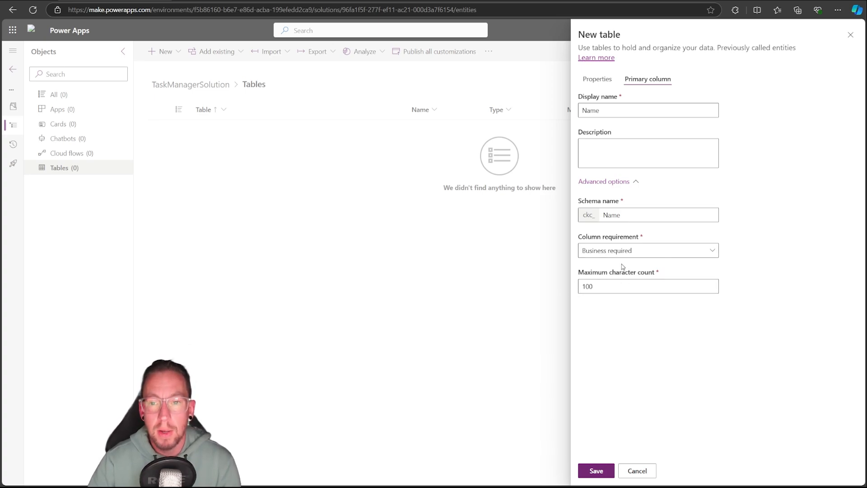
pyautogui.click(598, 80)
pyautogui.click(596, 470)
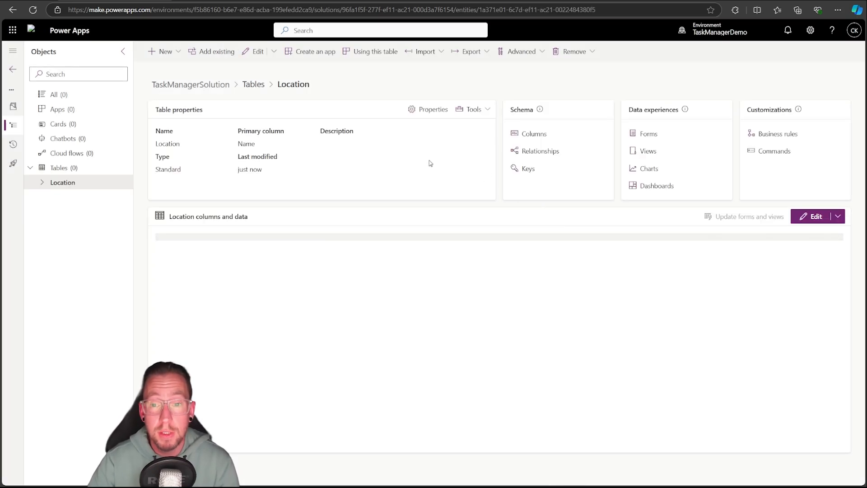
# Examine the Location table's automatically generated columns, forms and views
pyautogui.click(526, 134)
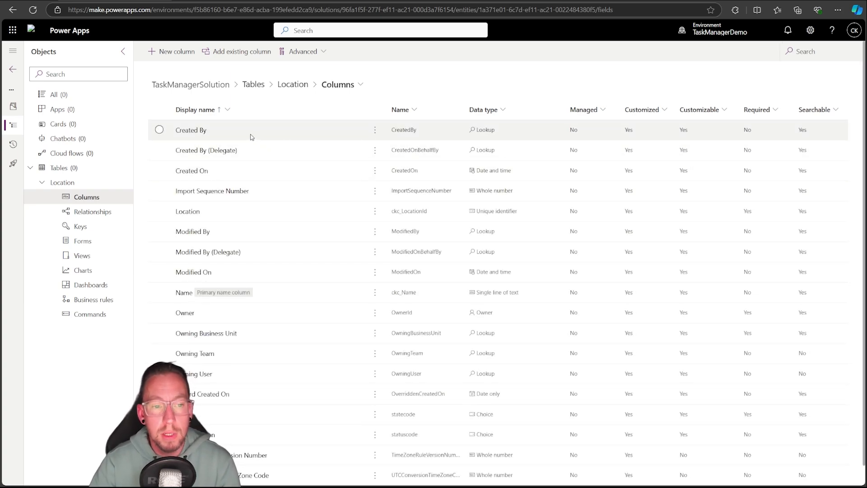
pyautogui.scroll(-1, 270, 240)
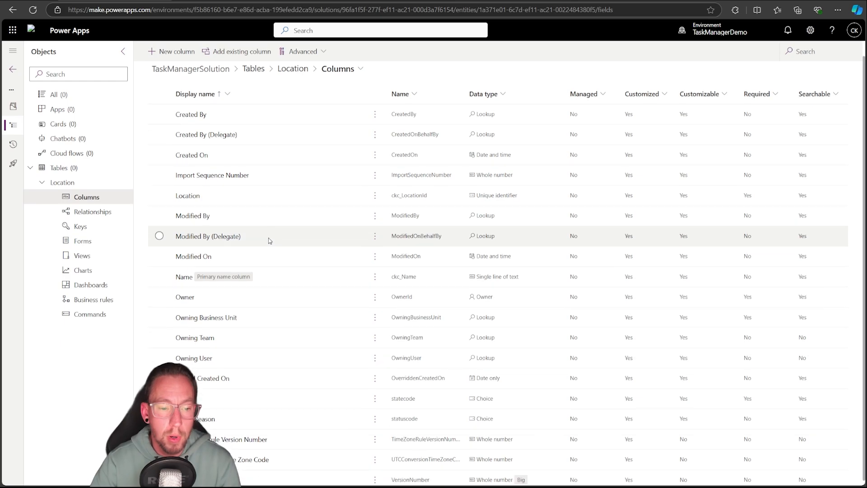
pyautogui.scroll(-1, 281, 257)
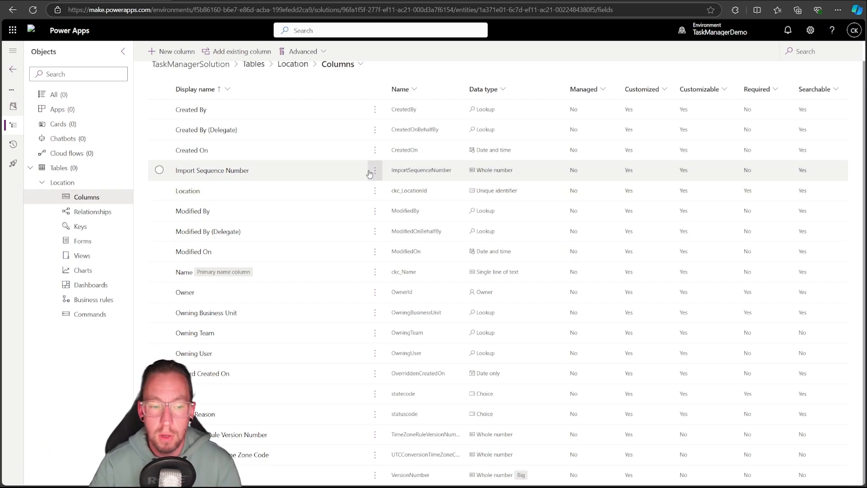
pyautogui.scroll(1, 480, 228)
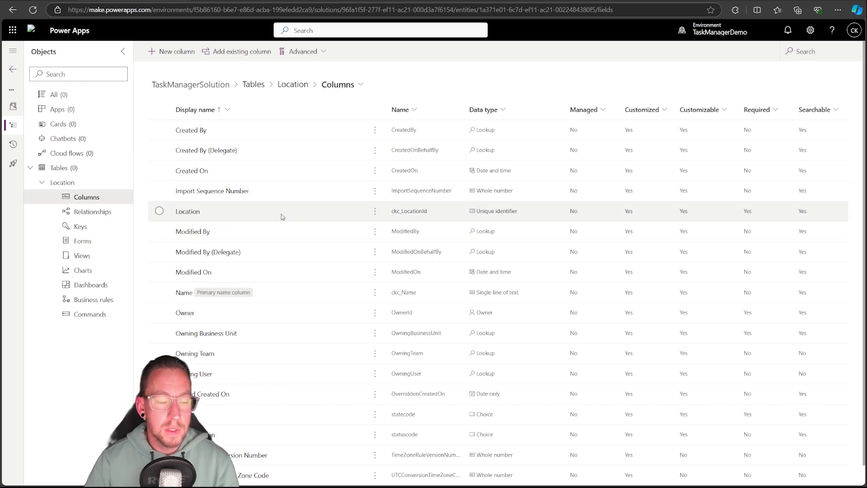
pyautogui.click(96, 242)
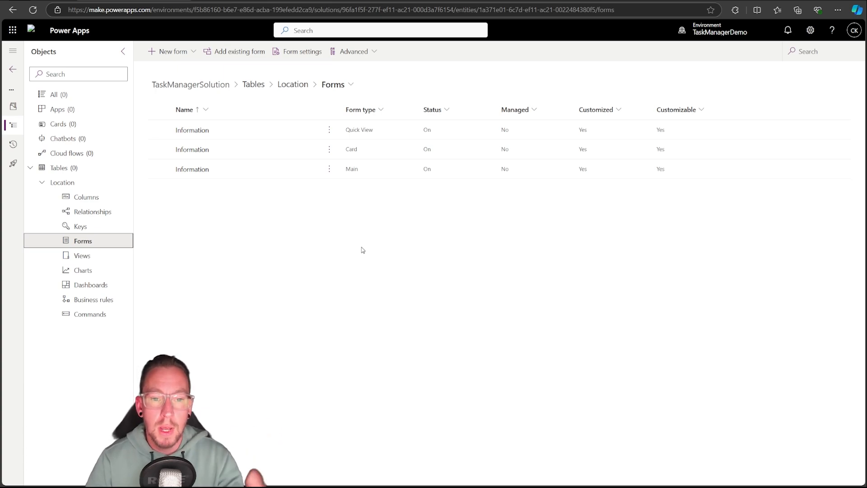
pyautogui.click(86, 255)
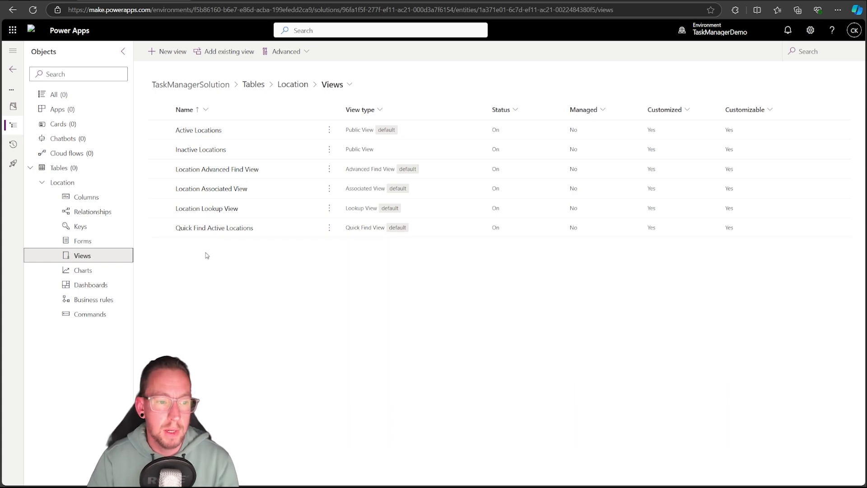
# Create a second table in the solution with the display name Asset, keeping Name as its primary column
pyautogui.click(63, 168)
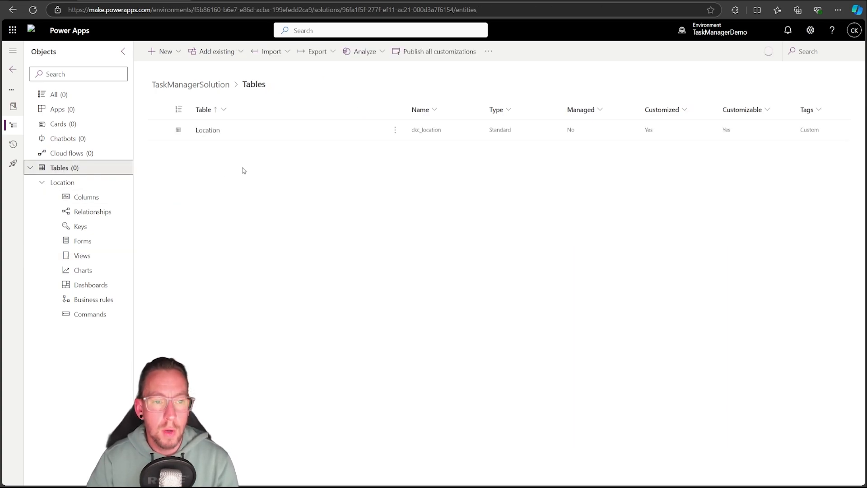
pyautogui.click(180, 53)
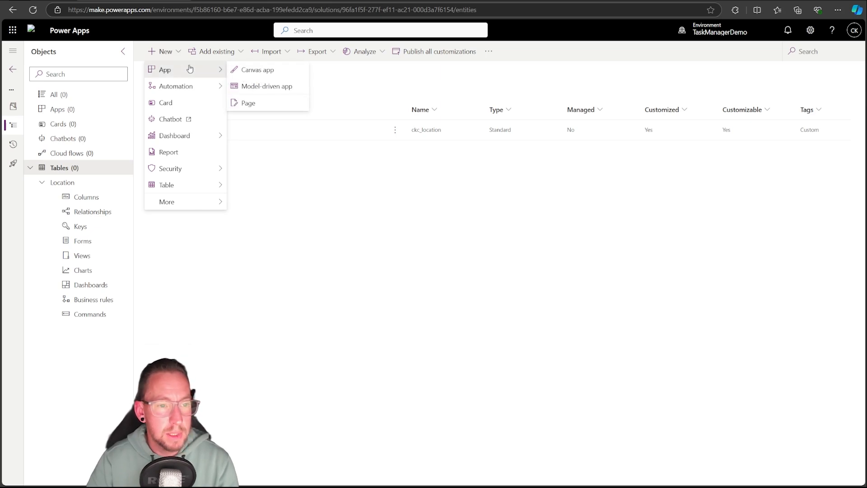
pyautogui.moveTo(191, 186)
pyautogui.click(267, 185)
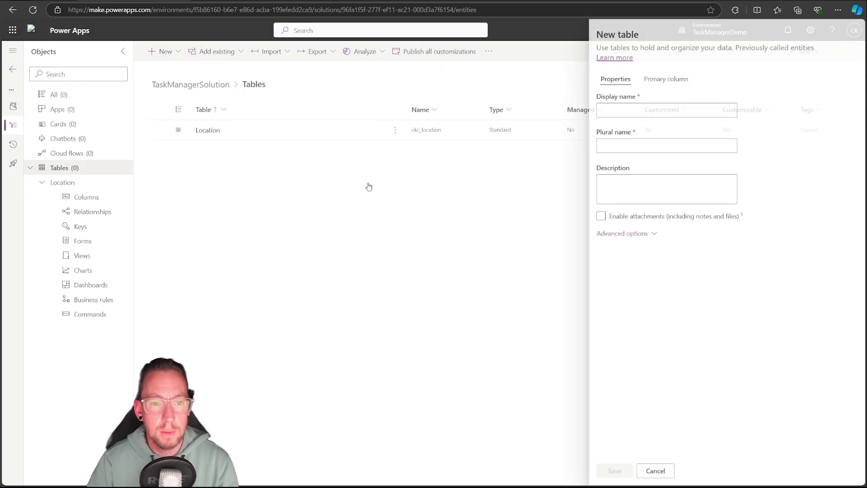
pyautogui.write('Asset')
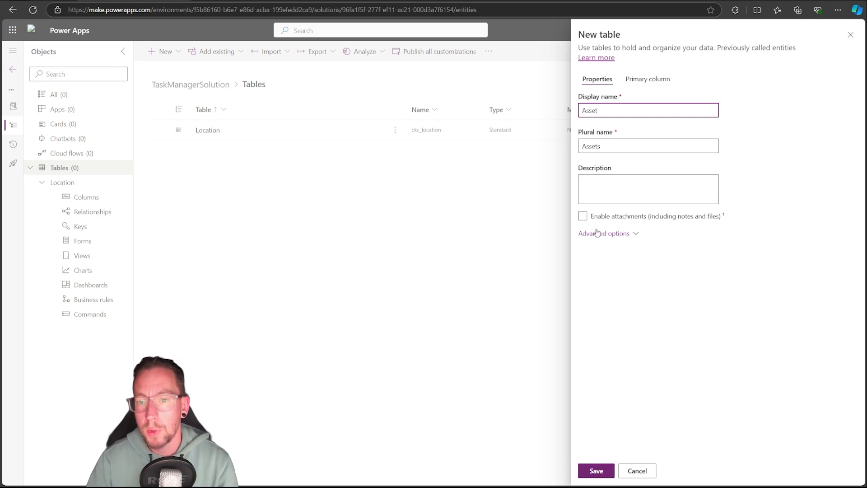
pyautogui.click(609, 235)
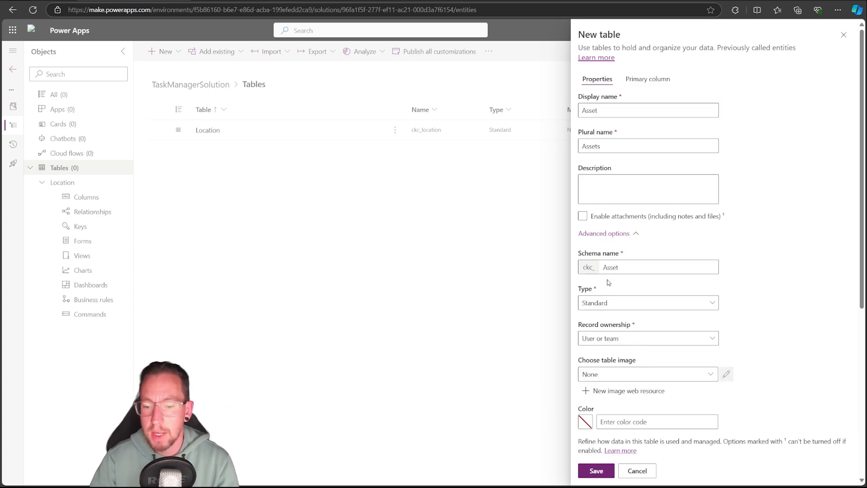
pyautogui.scroll(-3, 609, 282)
pyautogui.scroll(3, 609, 282)
pyautogui.click(646, 79)
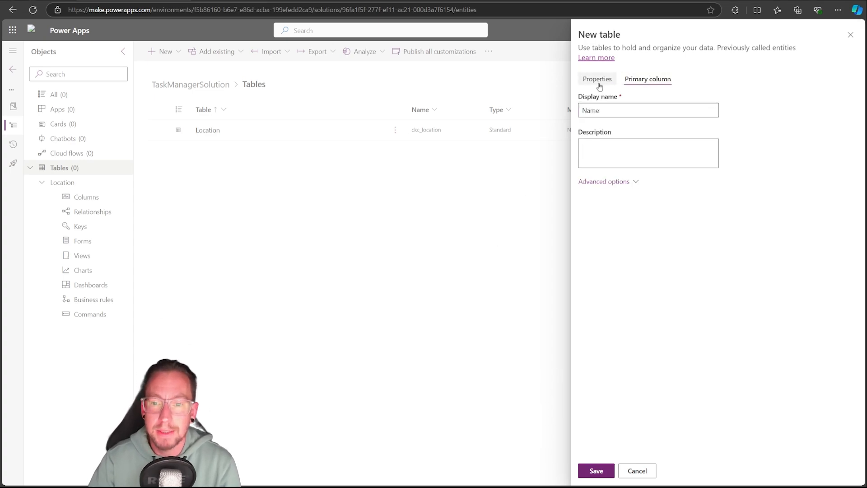
pyautogui.click(597, 469)
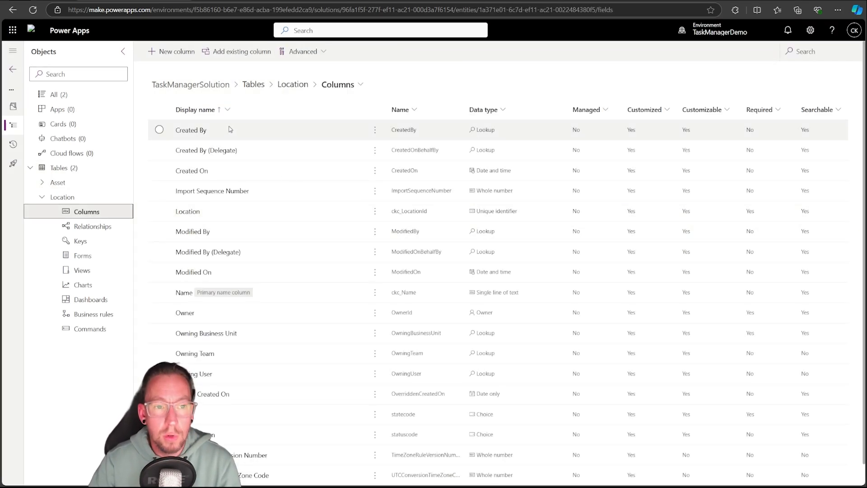
# Add a column named Image with the Image data type to the Location table
pyautogui.click(175, 55)
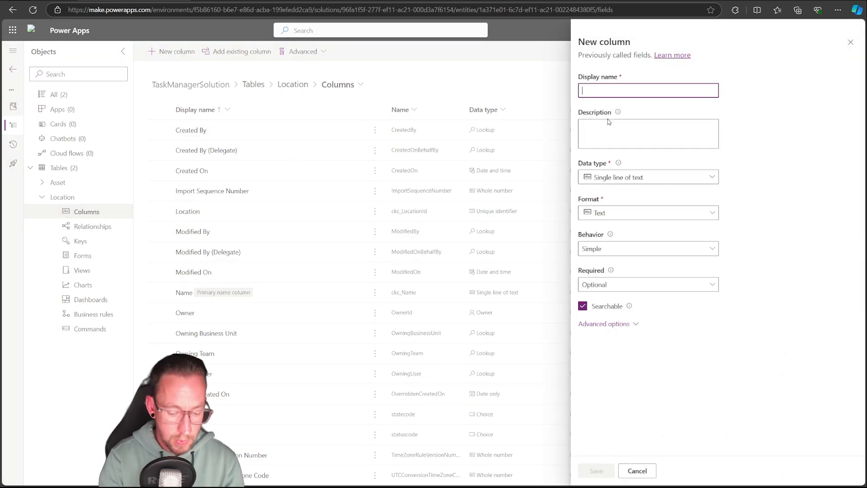
pyautogui.write('Image')
pyautogui.click(608, 324)
pyautogui.click(660, 178)
pyautogui.write('image')
pyautogui.click(660, 215)
pyautogui.click(596, 471)
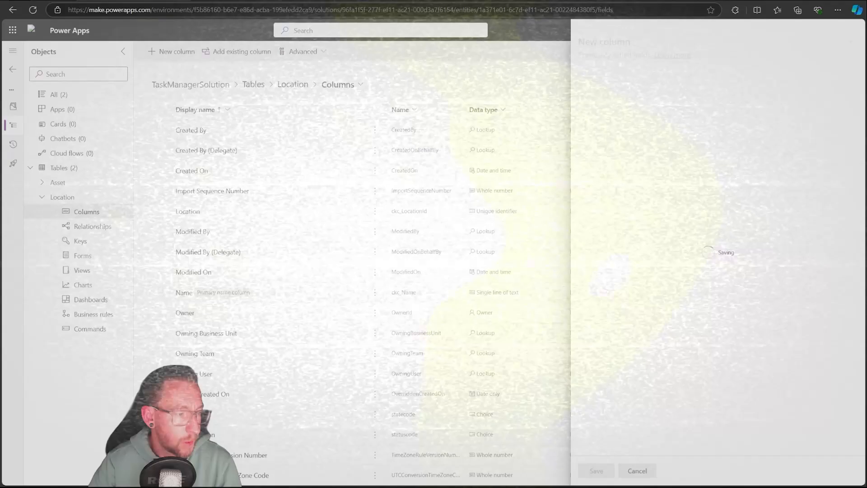
# Add a Description column to the Location table as a text area with a maximum character count of 500
pyautogui.click(175, 53)
pyautogui.write('Description')
pyautogui.click(609, 324)
pyautogui.click(660, 177)
pyautogui.click(747, 250)
pyautogui.moveTo(600, 270); pyautogui.dragTo(362, 289)
pyautogui.write('500')
pyautogui.click(596, 471)
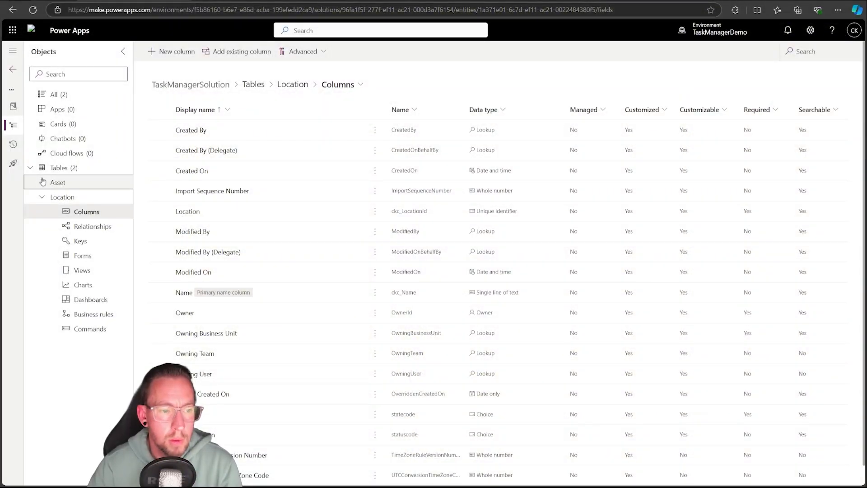
# Start a new column named Description in the Asset table, using single line of text in Text area format
pyautogui.click(43, 181)
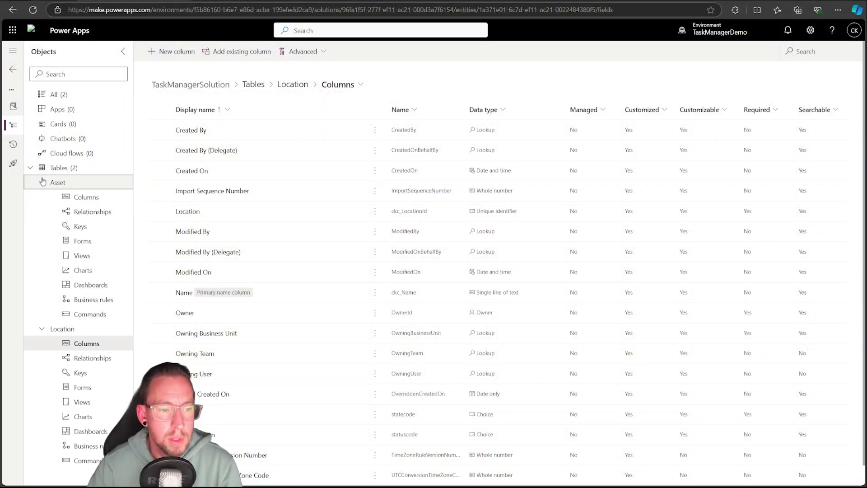
pyautogui.click(78, 197)
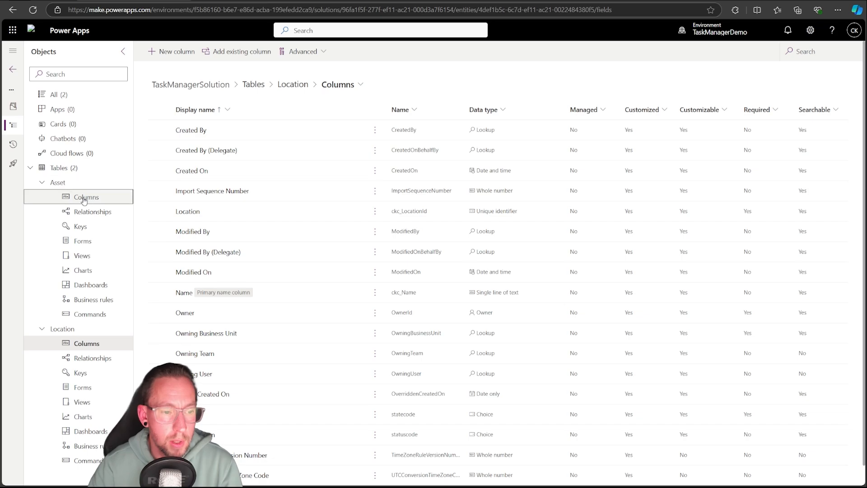
pyautogui.click(40, 330)
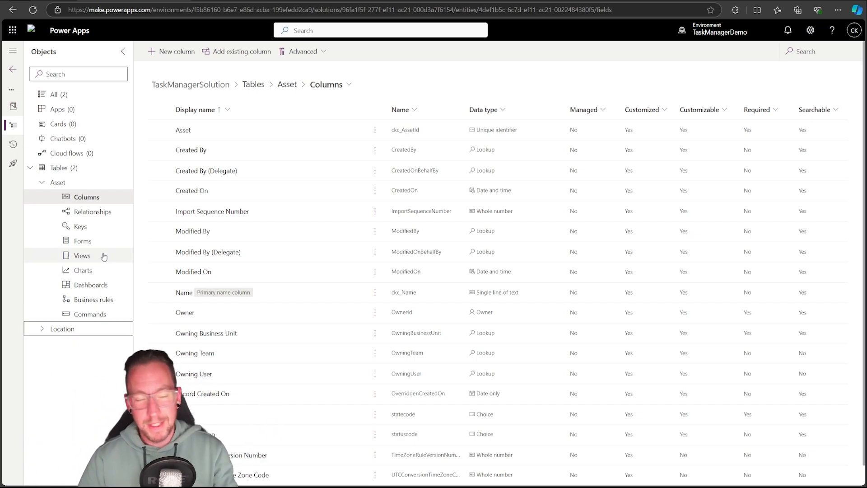
pyautogui.click(174, 54)
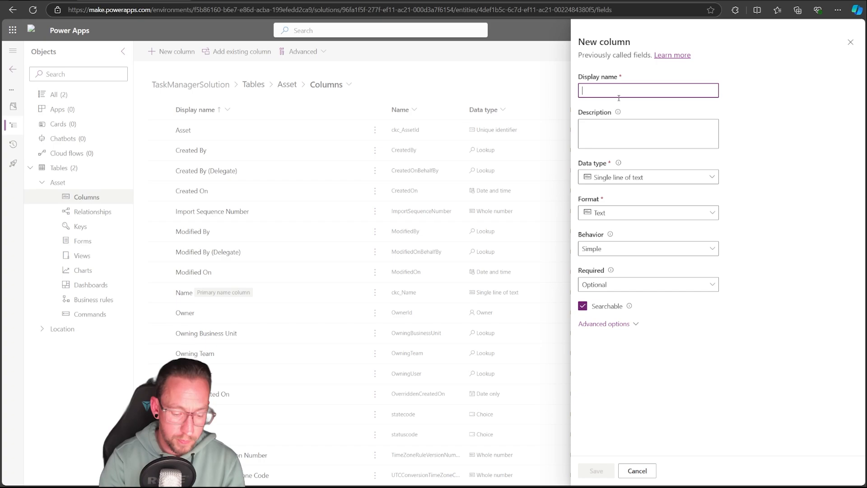
pyautogui.write('Description')
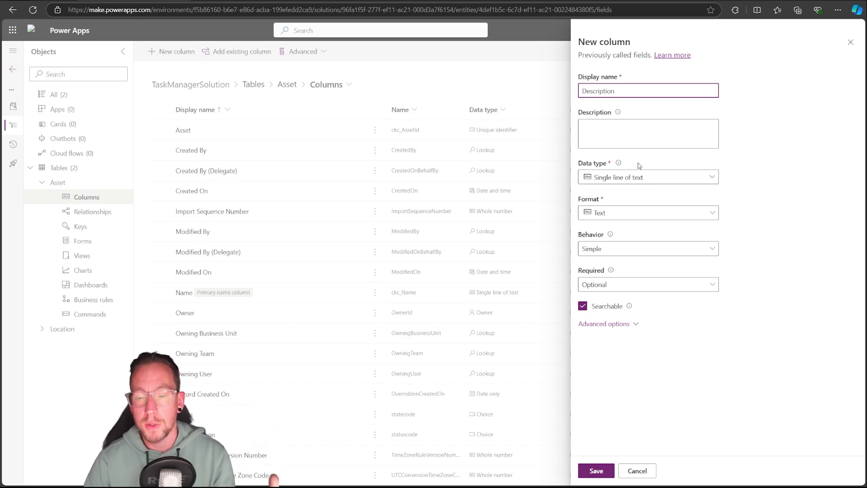
pyautogui.click(659, 178)
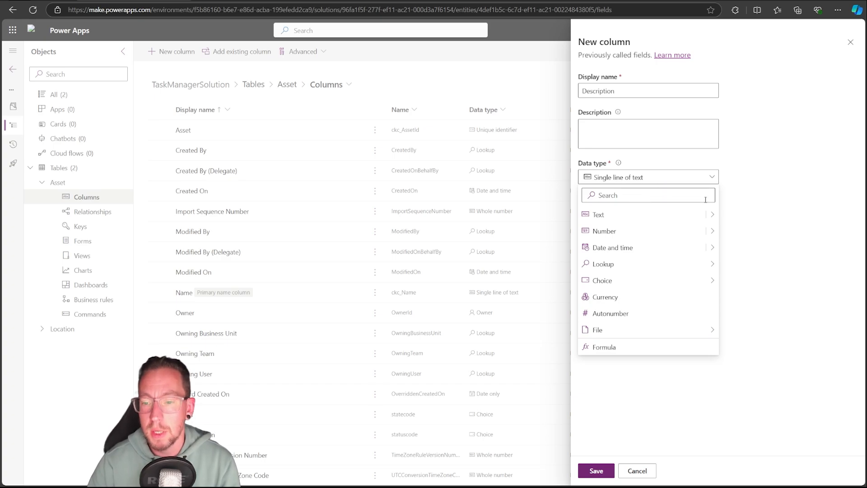
pyautogui.moveTo(718, 215)
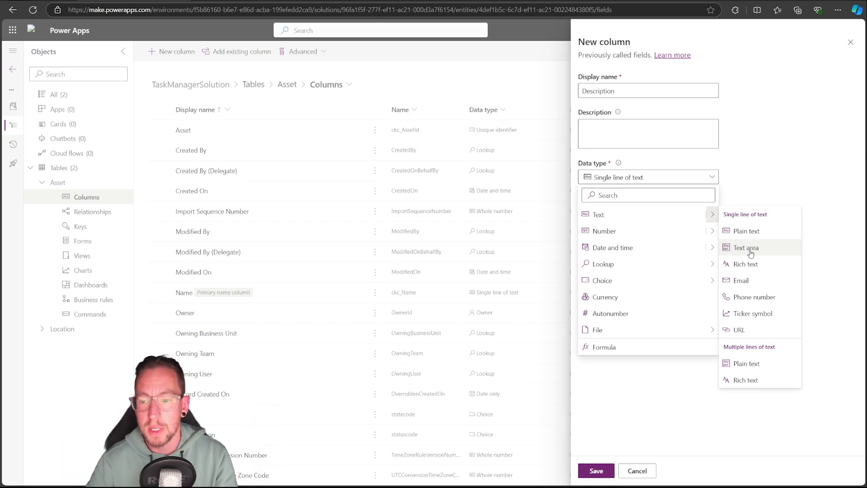
pyautogui.click(751, 252)
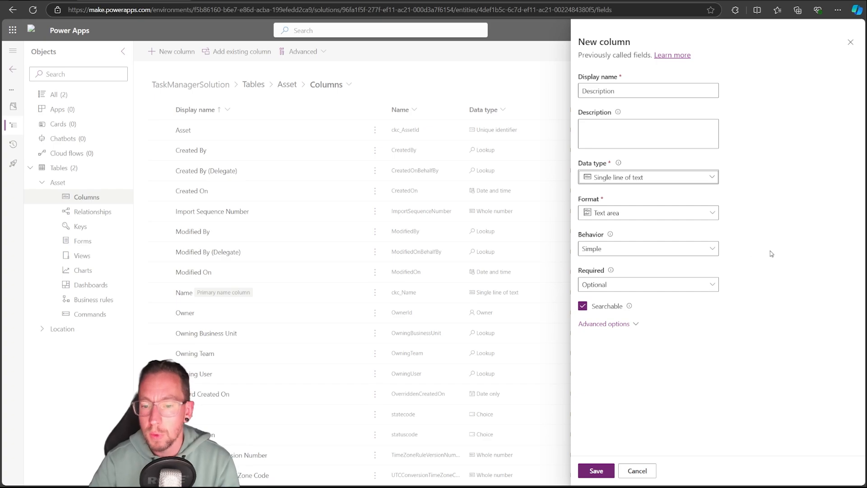
# Set the Asset Description column's maximum character count to 500 and save the column
pyautogui.click(608, 323)
pyautogui.scroll(-2, 609, 318)
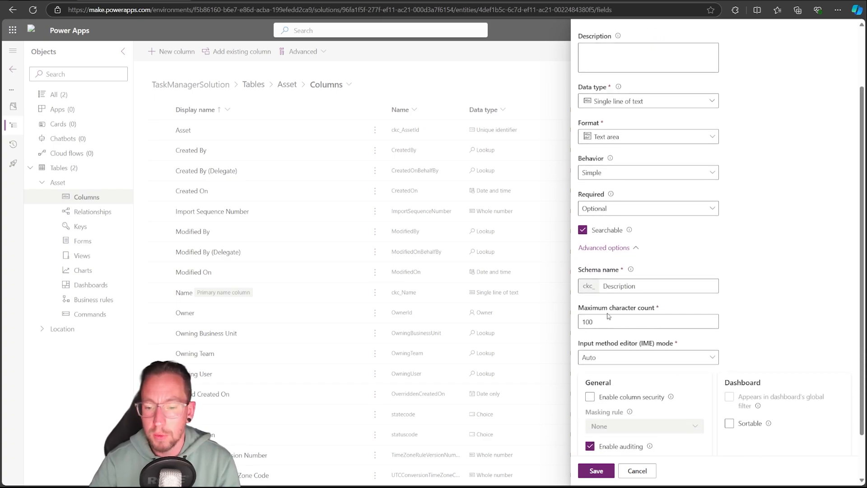
pyautogui.doubleClick(609, 322)
pyautogui.write('500')
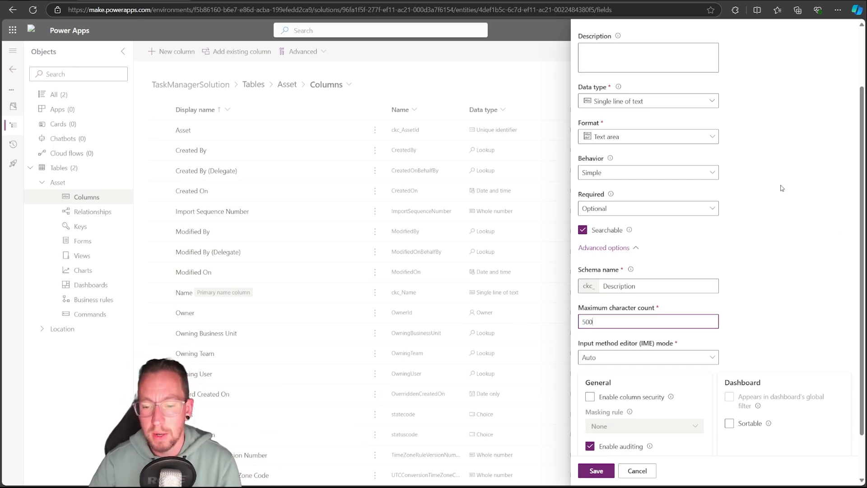
pyautogui.click(770, 204)
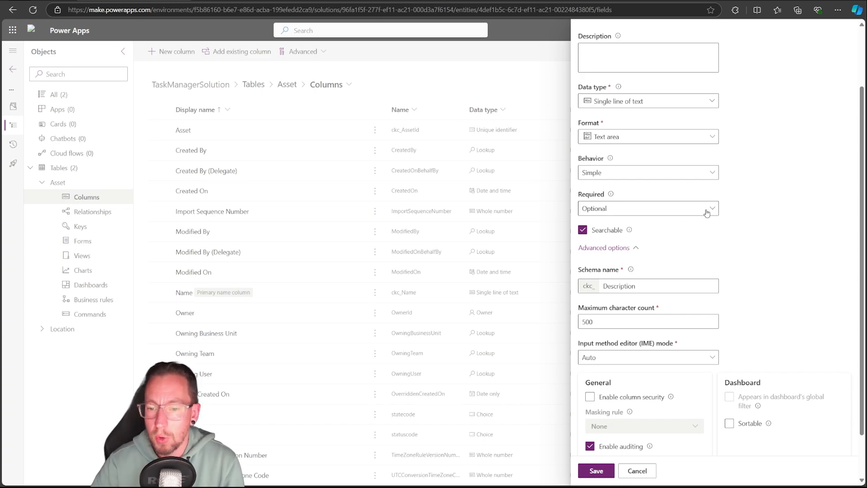
pyautogui.scroll(-2, 764, 238)
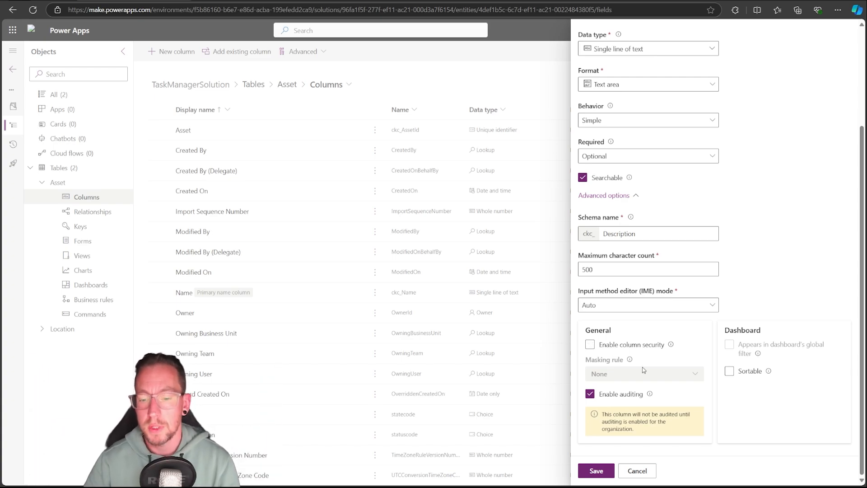
pyautogui.click(600, 470)
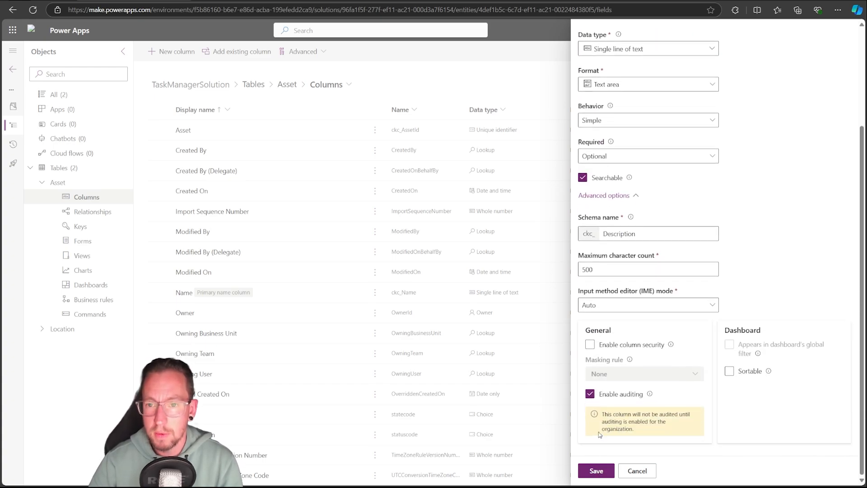
pyautogui.click(599, 470)
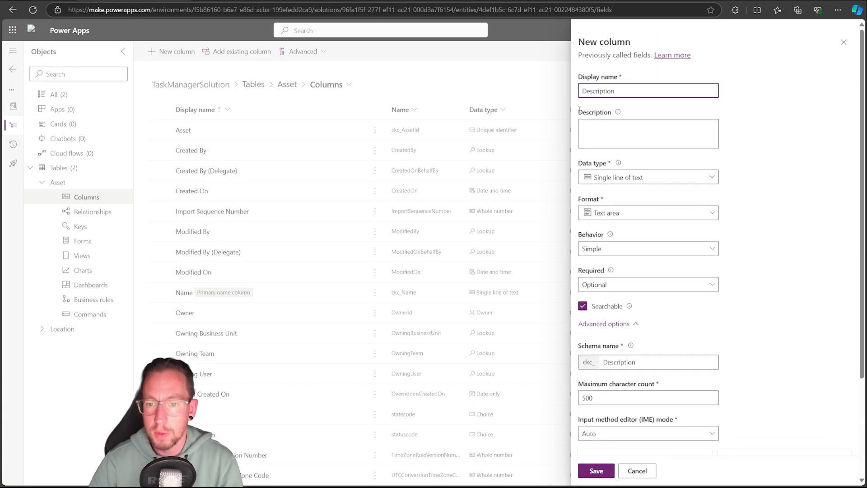
pyautogui.scroll(-5, 579, 109)
pyautogui.click(600, 471)
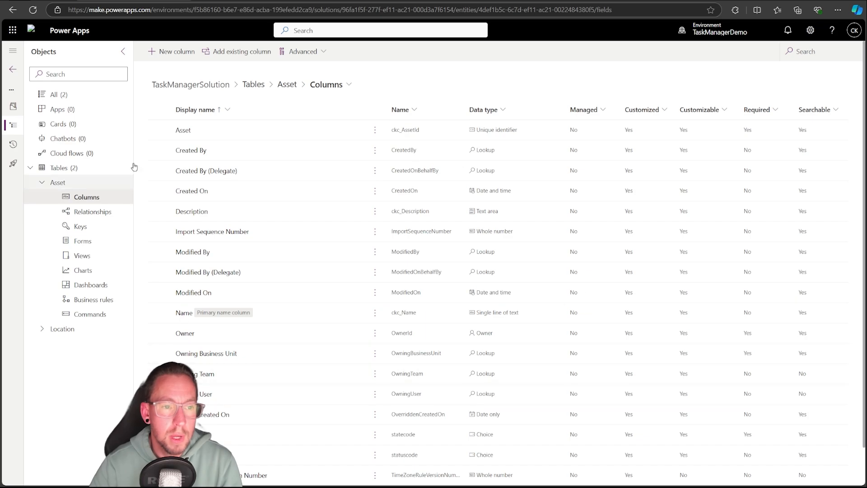
# Start a new column named Image with the Image data type in the Asset table
pyautogui.click(172, 51)
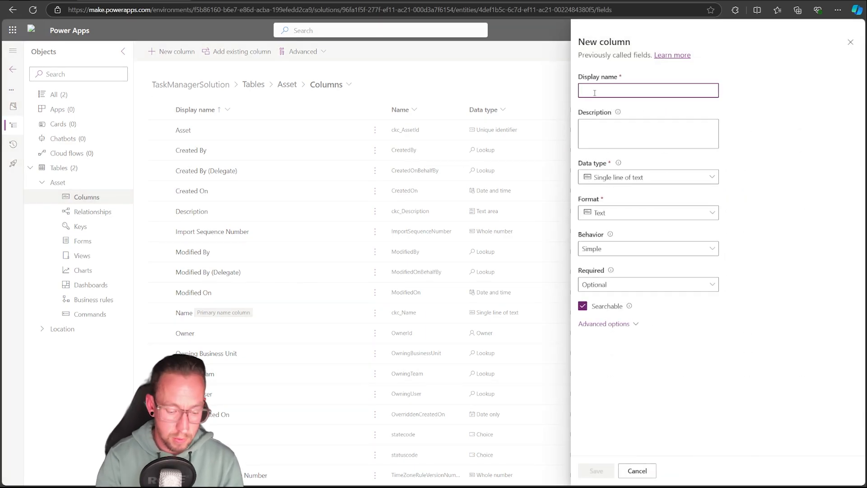
pyautogui.write('Image')
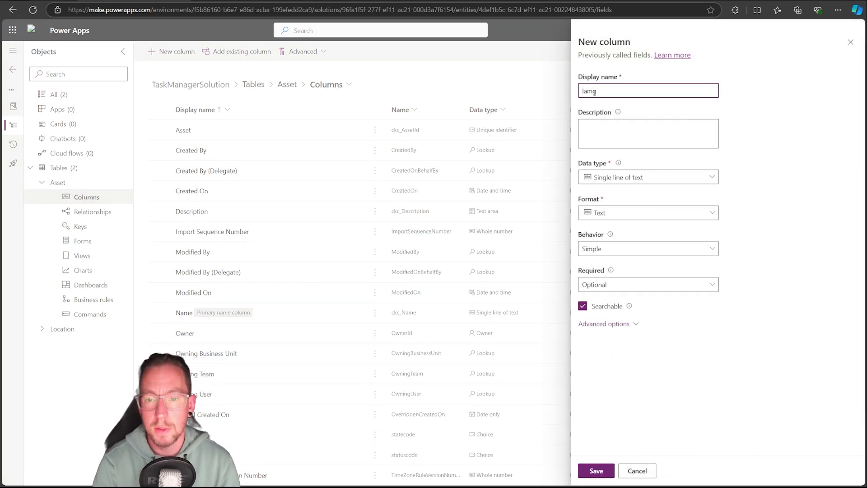
pyautogui.press('BackSpace')
pyautogui.press('BackSpace')
pyautogui.press('BackSpace')
pyautogui.press('BackSpace')
pyautogui.write('mage')
pyautogui.click(728, 80)
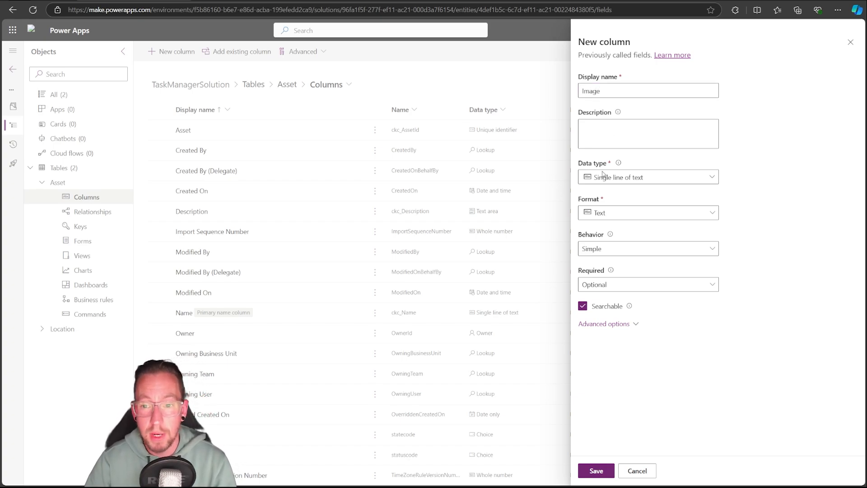
pyautogui.click(614, 180)
pyautogui.moveTo(609, 335)
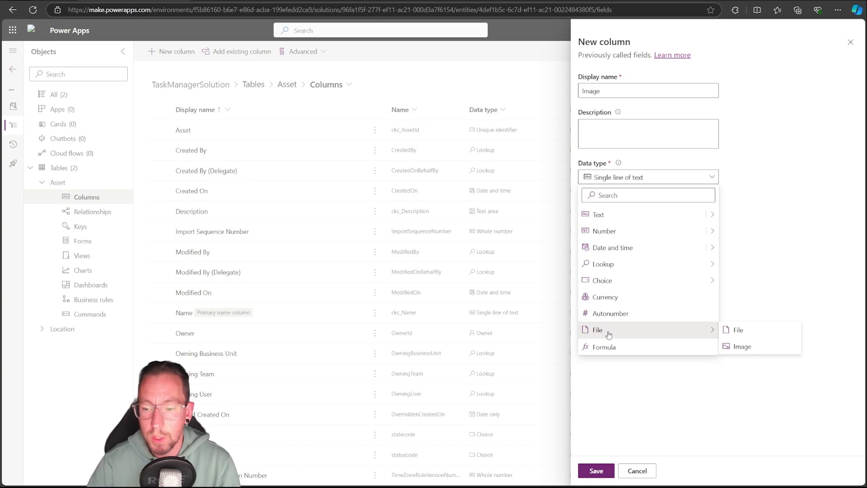
pyautogui.click(743, 346)
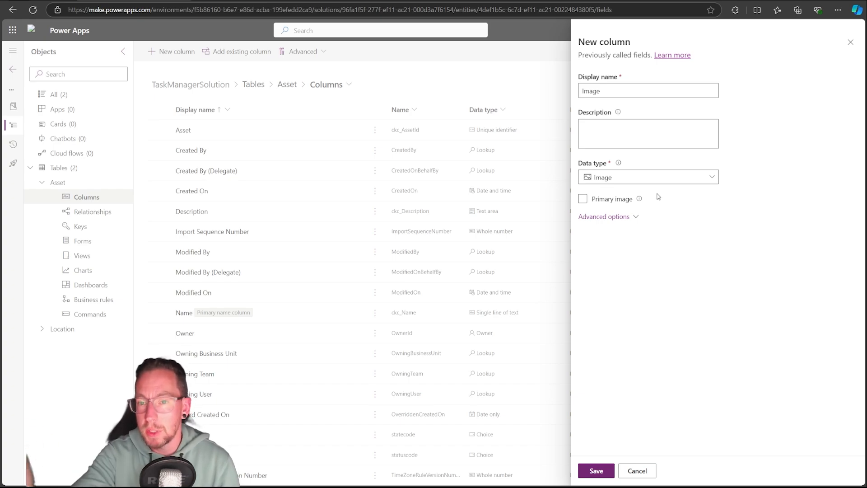
# Make the new Image column the Asset table's primary image, check its advanced options and save the column
pyautogui.click(583, 198)
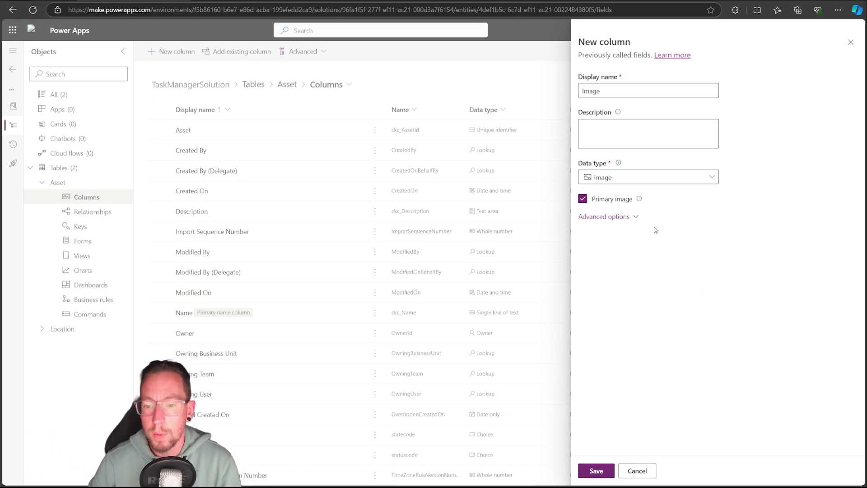
pyautogui.click(636, 218)
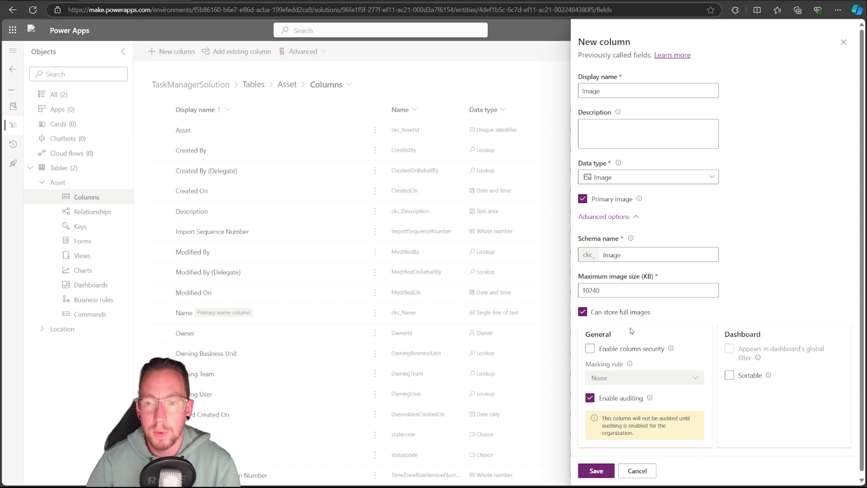
pyautogui.click(595, 471)
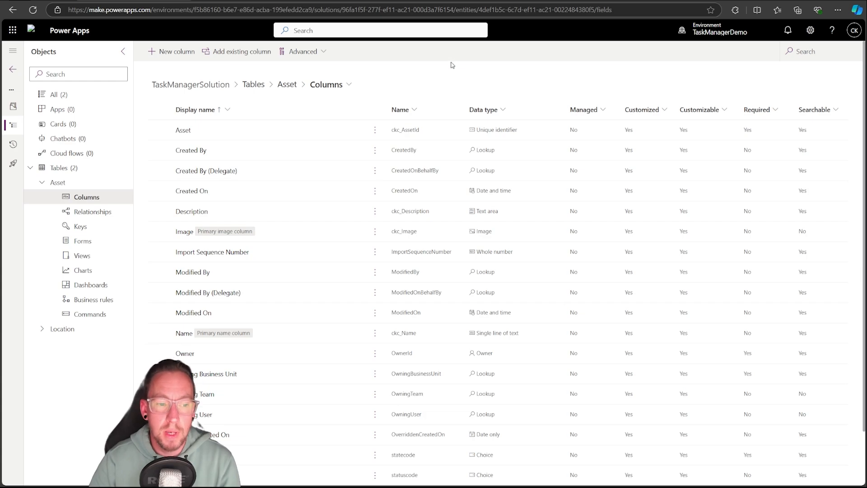
# Examine the Asset table's relationships and the available new relationship types, and return to its columns
pyautogui.click(88, 212)
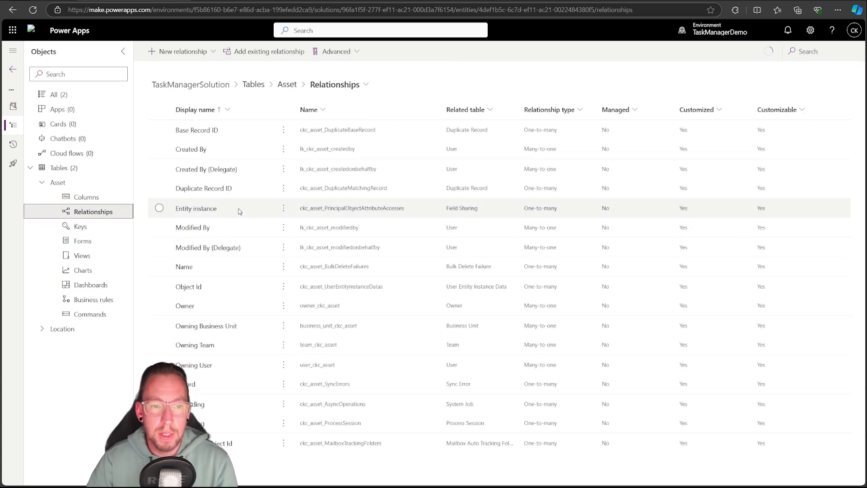
pyautogui.click(214, 52)
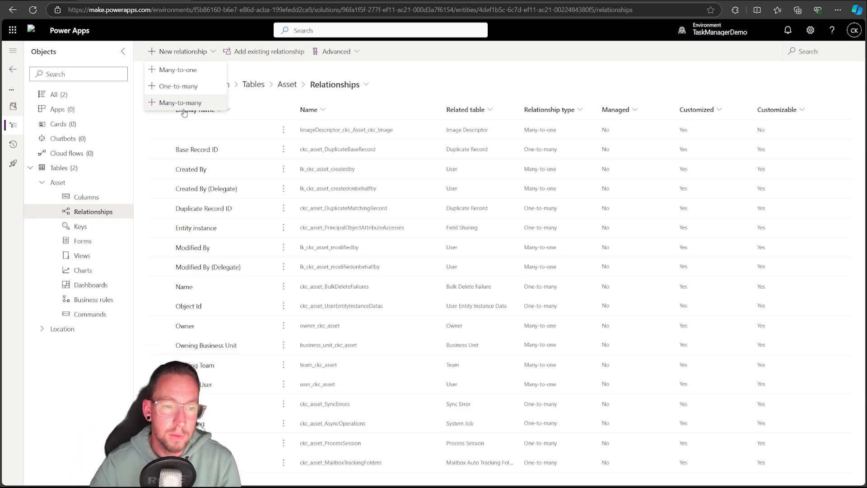
pyautogui.click(89, 200)
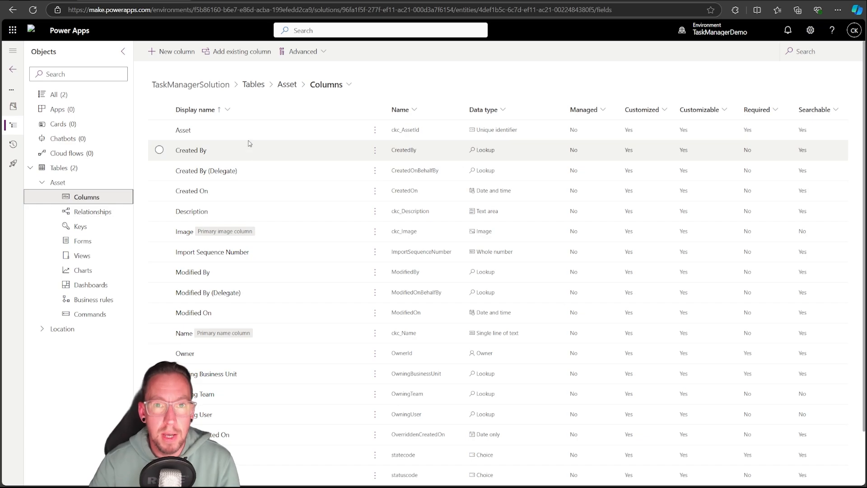
# Start a new column named LocationID with the Lookup data type in the Asset table
pyautogui.click(188, 52)
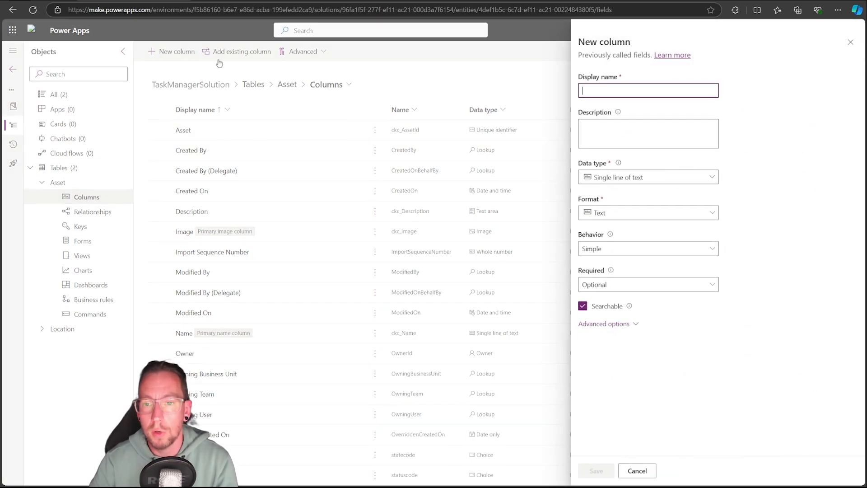
pyautogui.write('Loca')
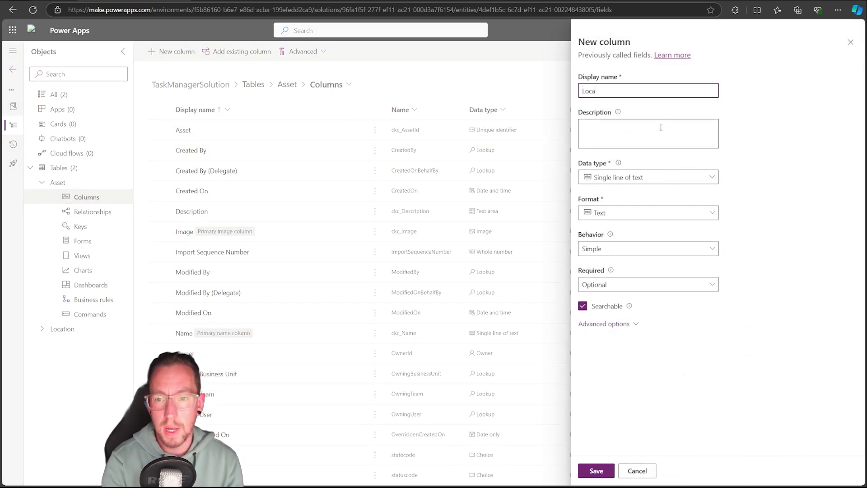
pyautogui.write('tionID')
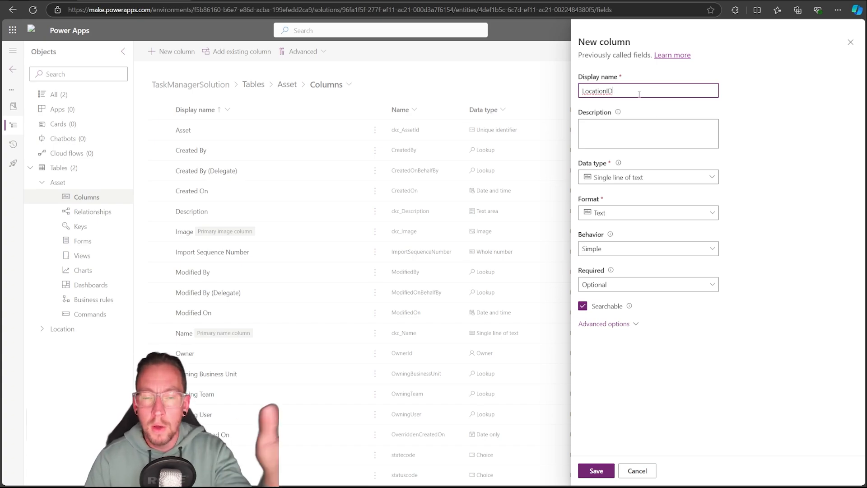
pyautogui.click(625, 182)
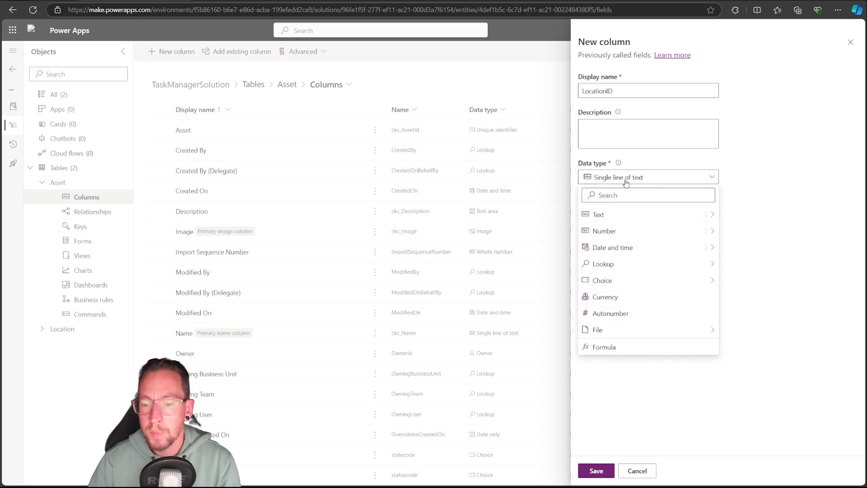
pyautogui.moveTo(621, 269)
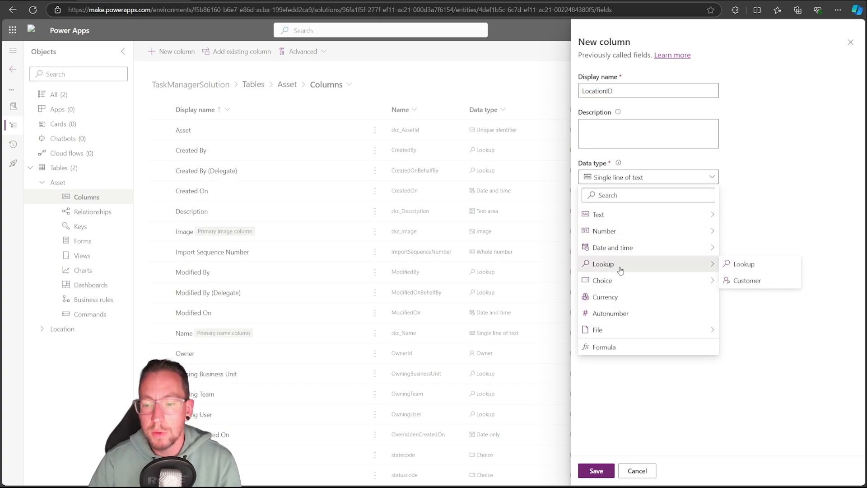
pyautogui.click(744, 266)
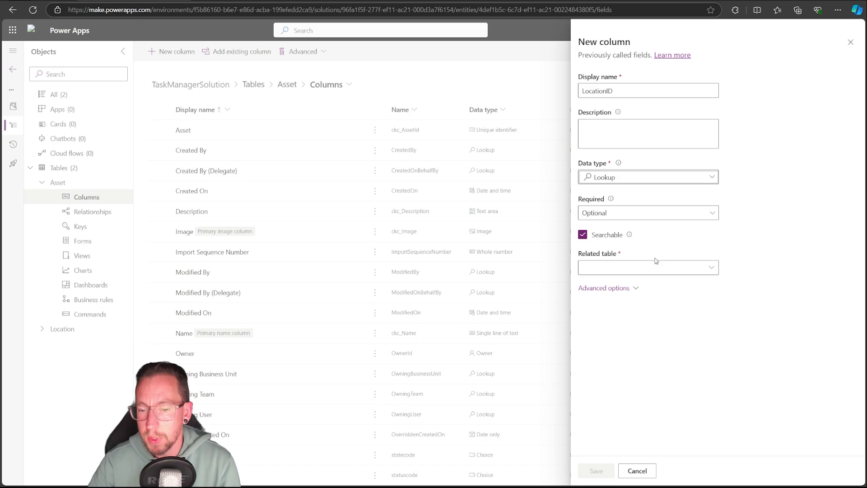
# Set the LocationID lookup's related table to Location, check its schema and relationship names, and save the column
pyautogui.click(710, 267)
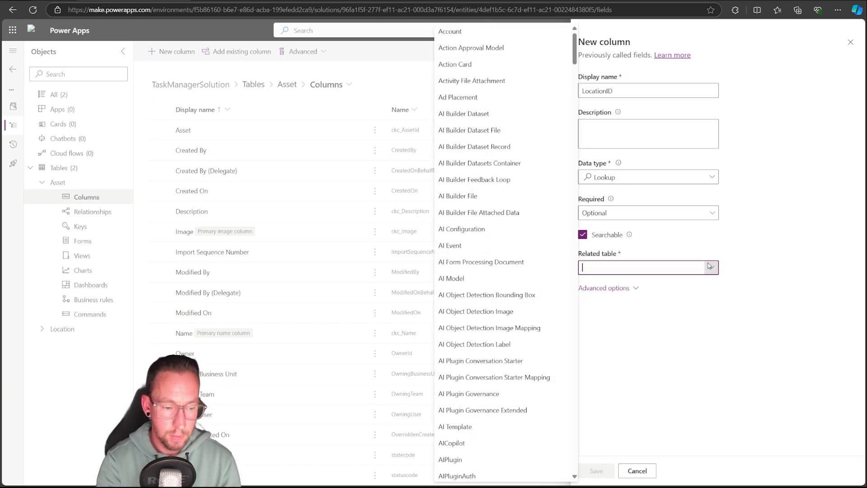
pyautogui.write('loca')
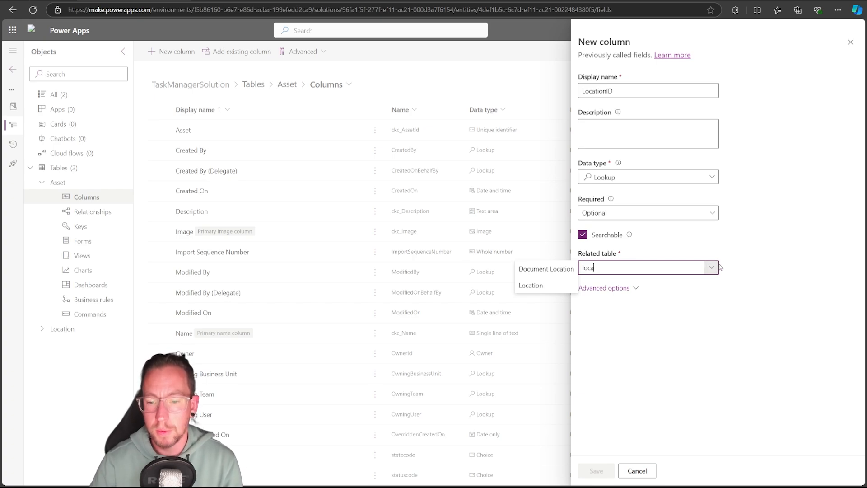
pyautogui.click(538, 285)
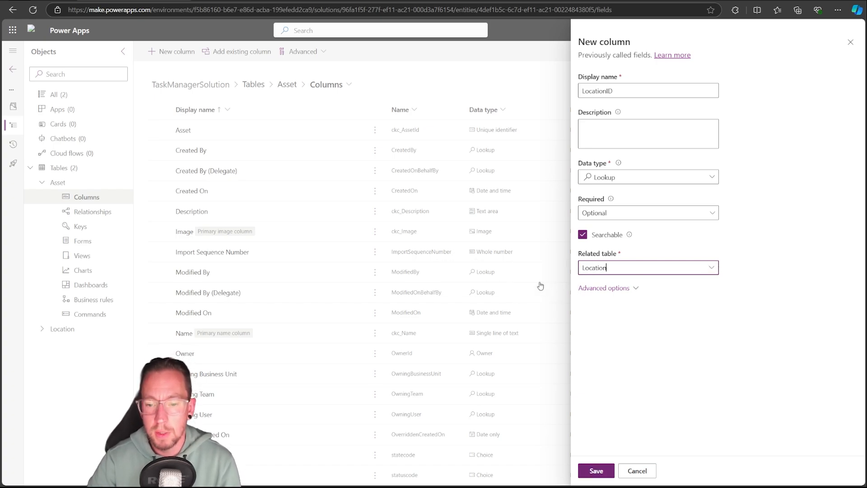
pyautogui.click(605, 288)
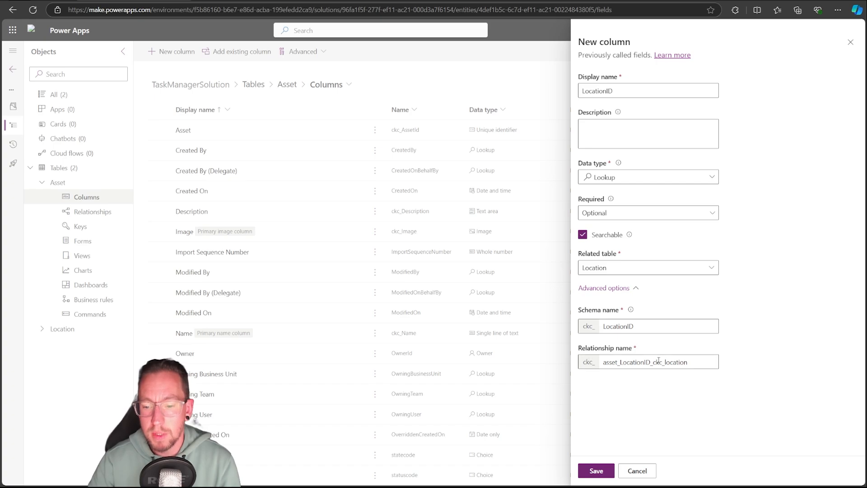
pyautogui.moveTo(688, 361); pyautogui.dragTo(553, 360)
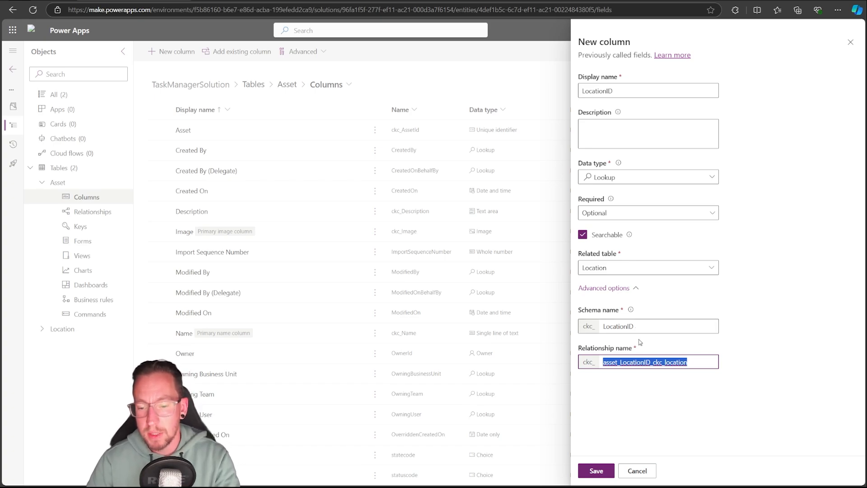
pyautogui.moveTo(603, 362); pyautogui.dragTo(708, 356)
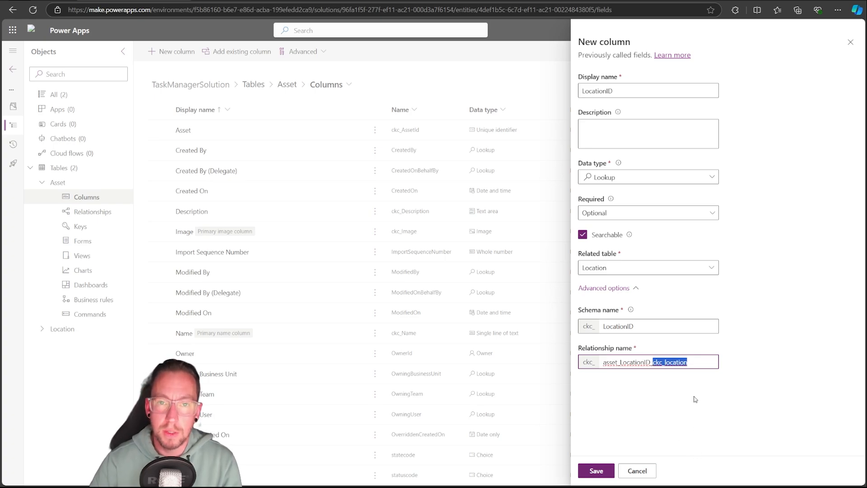
pyautogui.click(595, 471)
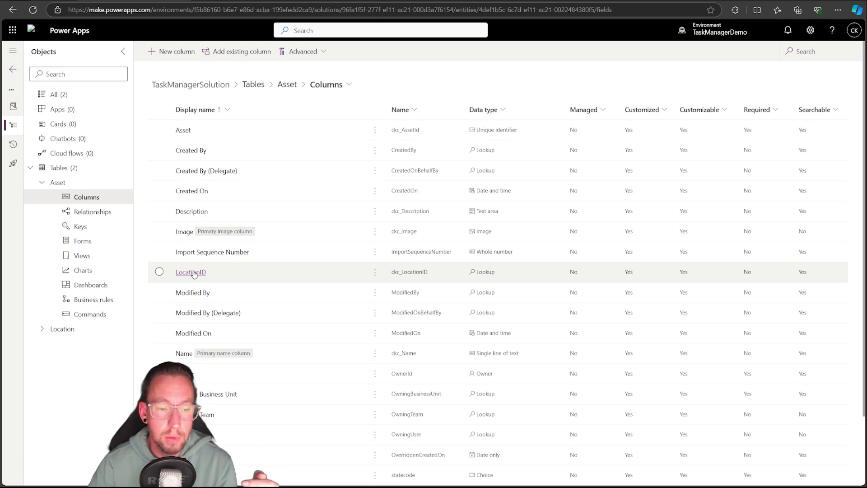
# Check the LocationID entry among the Asset table's relationships and return to its columns
pyautogui.click(92, 211)
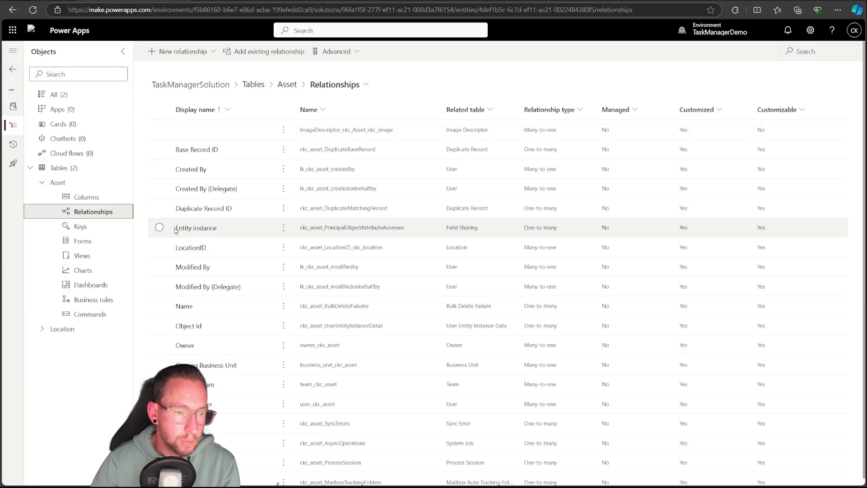
pyautogui.click(71, 197)
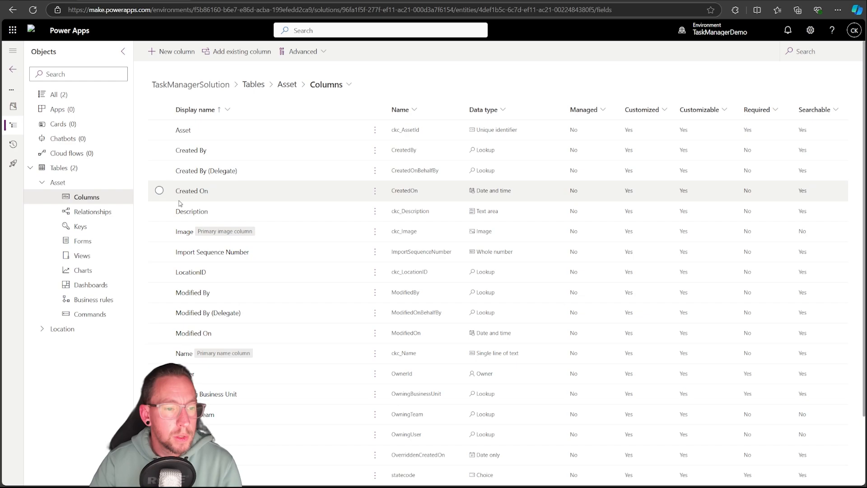
# Start a new table in TaskManagerSolution with the display name Work Item
pyautogui.click(42, 182)
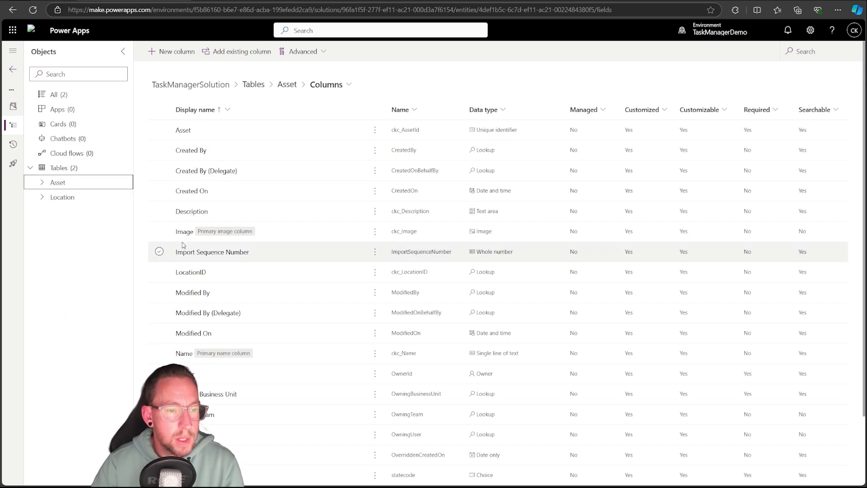
pyautogui.click(61, 167)
pyautogui.click(162, 51)
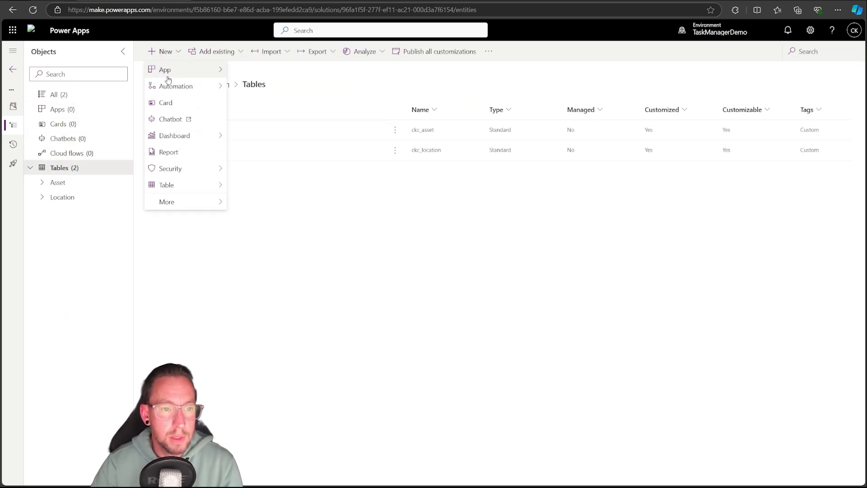
pyautogui.moveTo(203, 185)
pyautogui.click(257, 190)
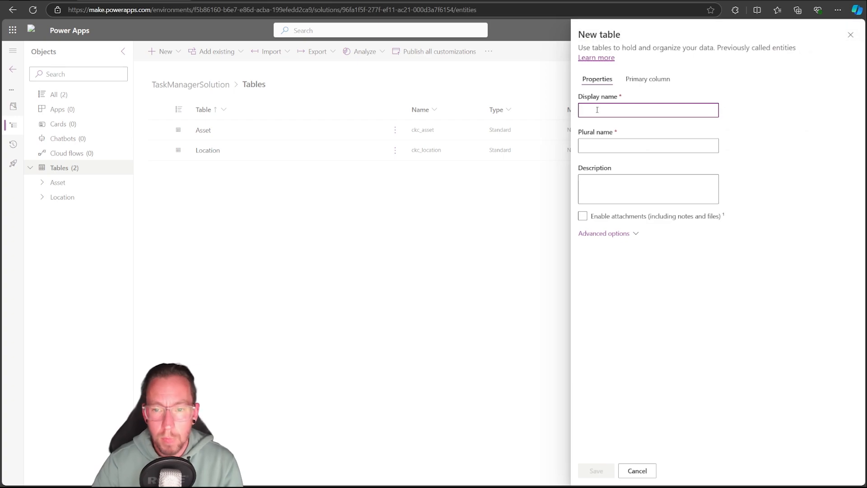
pyautogui.write('Work')
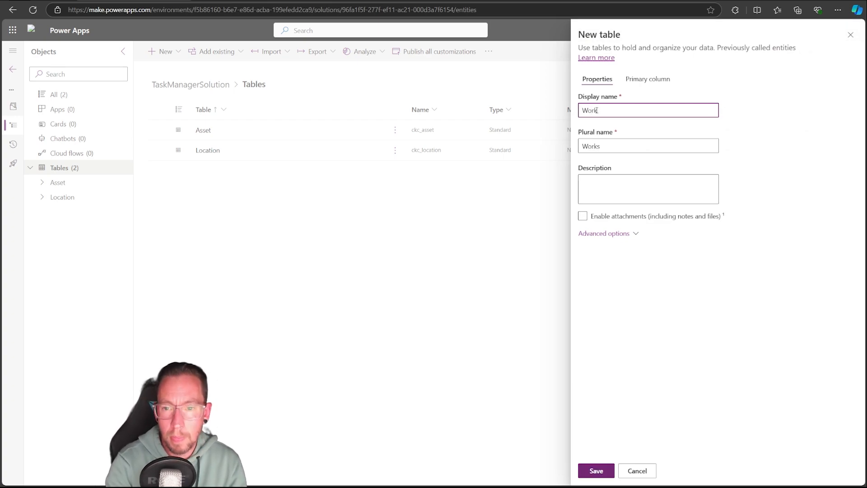
pyautogui.write(' Item')
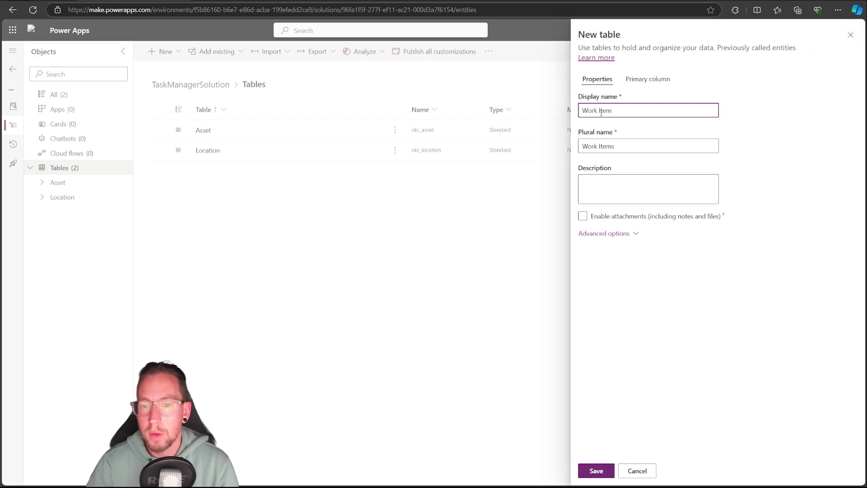
# Review the Work Item table's advanced options and its primary column settings, and save the table
pyautogui.click(594, 234)
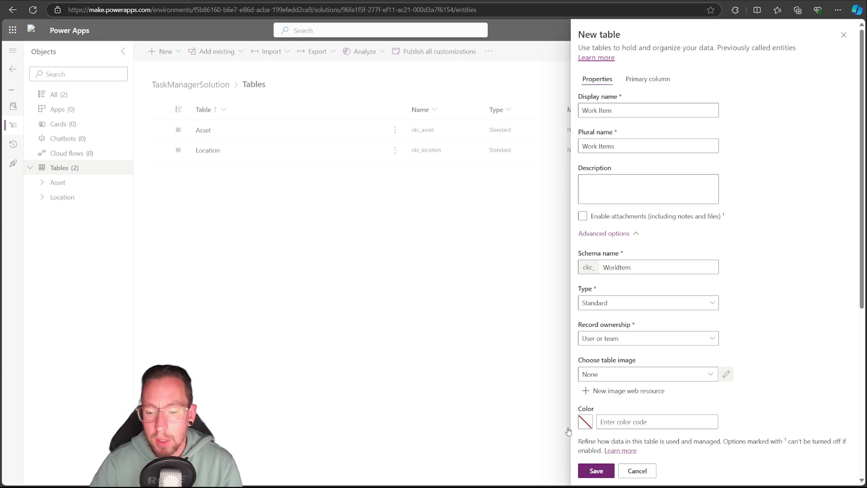
pyautogui.scroll(-2, 600, 292)
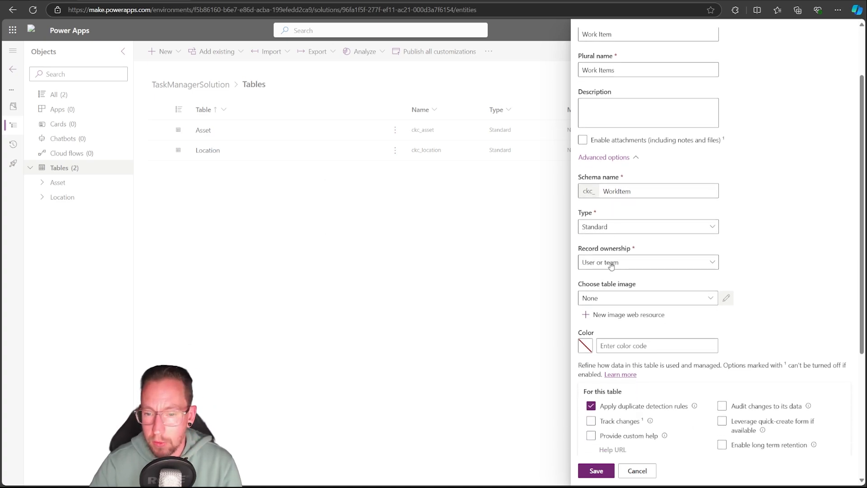
pyautogui.scroll(-2, 637, 271)
pyautogui.scroll(5, 643, 365)
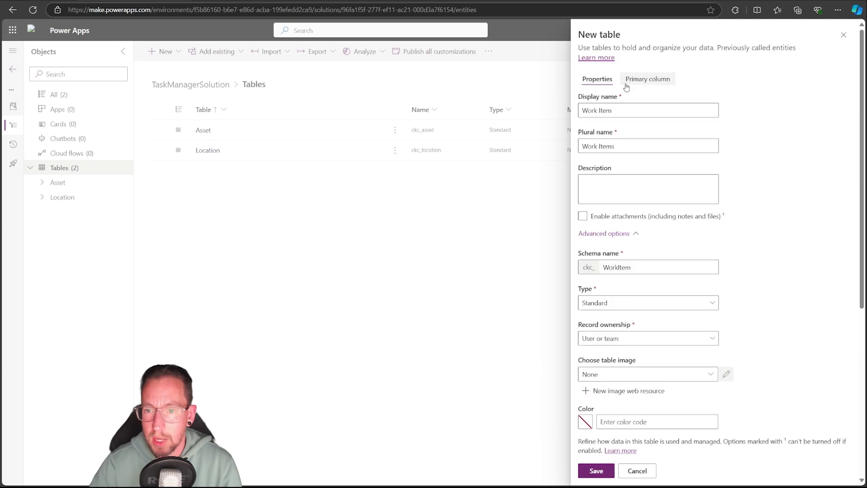
pyautogui.click(647, 79)
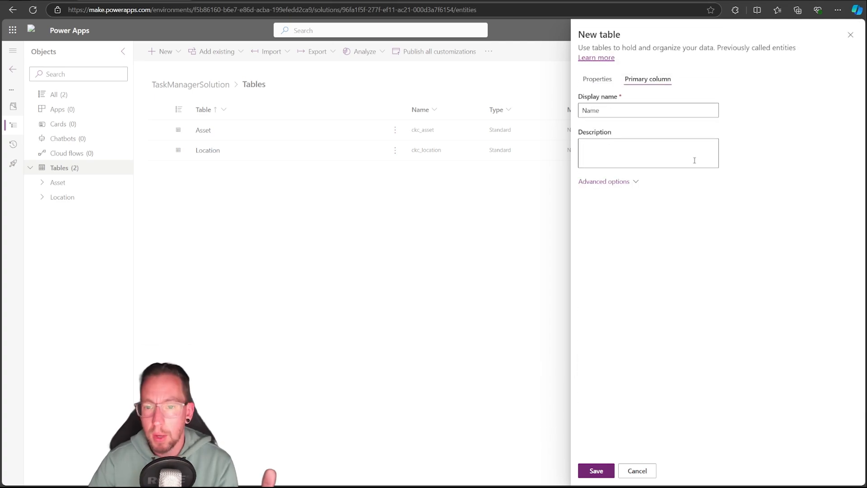
pyautogui.click(625, 181)
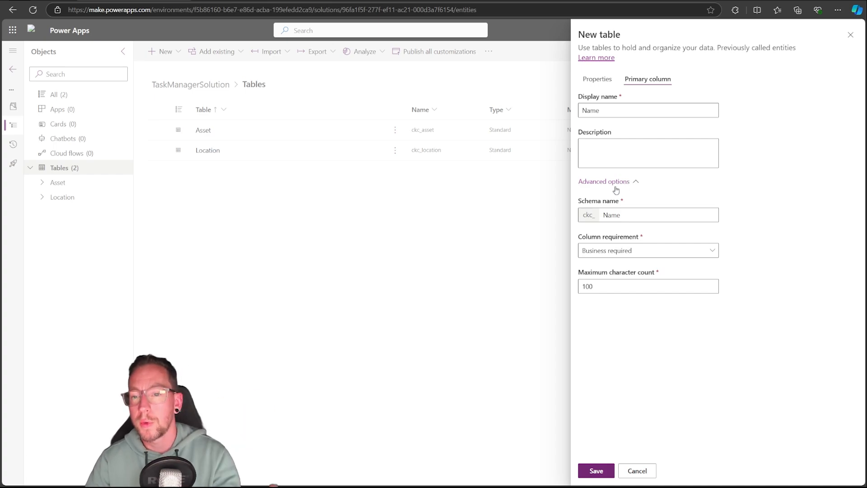
pyautogui.click(597, 79)
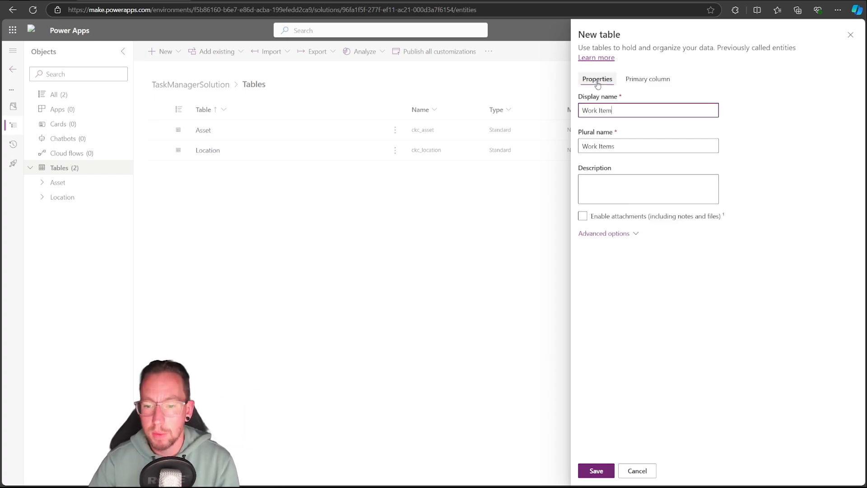
pyautogui.click(608, 232)
pyautogui.scroll(-1, 653, 267)
pyautogui.scroll(-3, 652, 267)
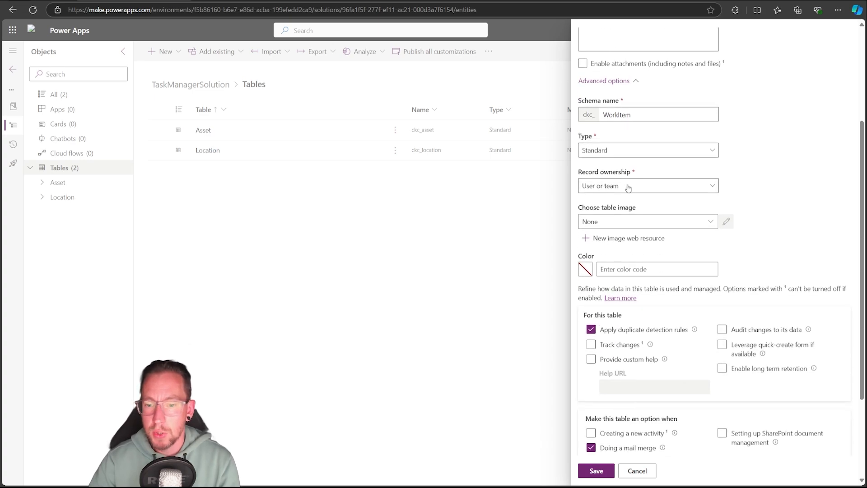
pyautogui.scroll(4, 673, 344)
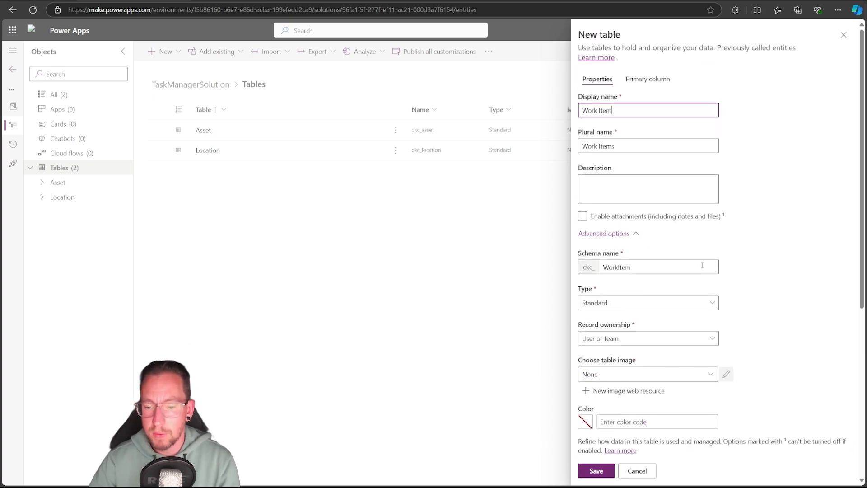
pyautogui.click(595, 471)
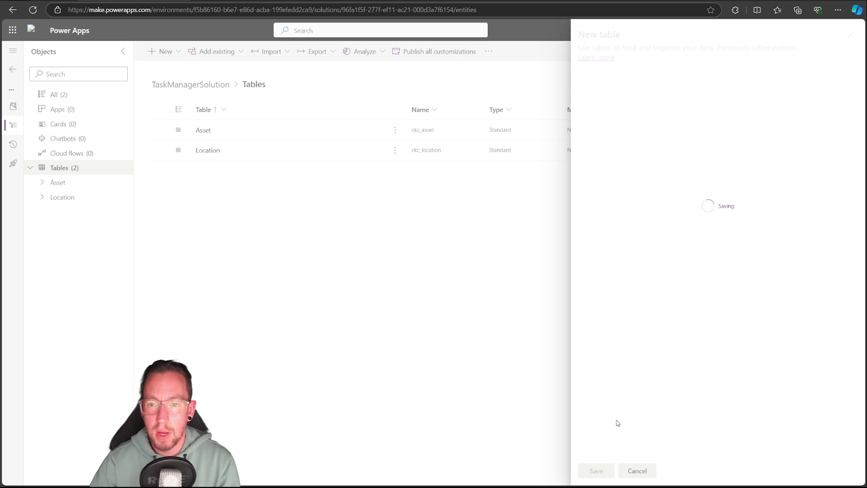
pyautogui.click(177, 53)
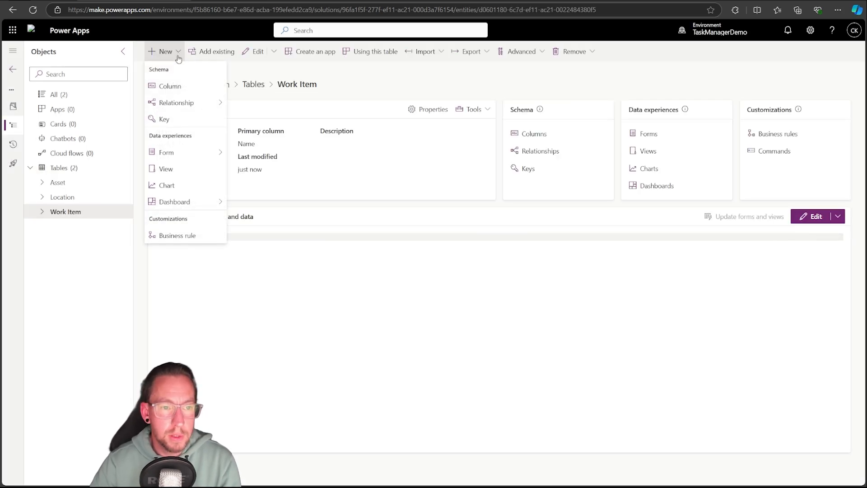
pyautogui.moveTo(176, 202)
pyautogui.click(236, 332)
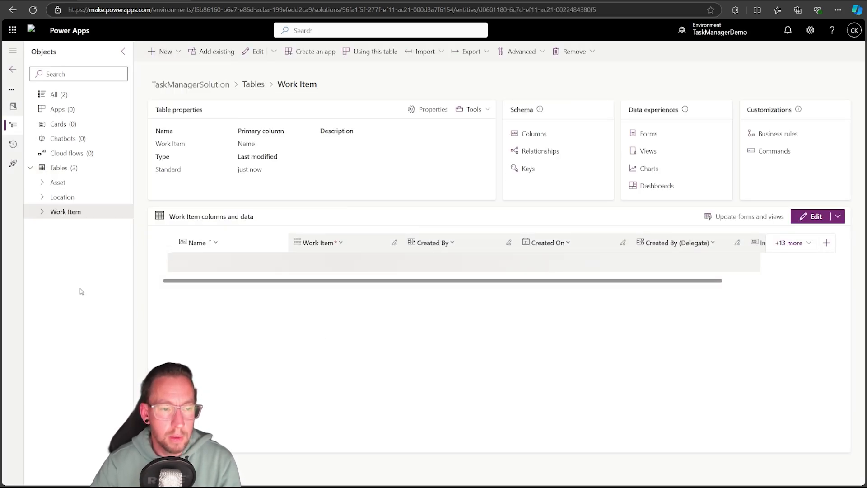
# Create and save a new table in TaskManagerSolution with the display name Task
pyautogui.click(58, 167)
pyautogui.click(161, 51)
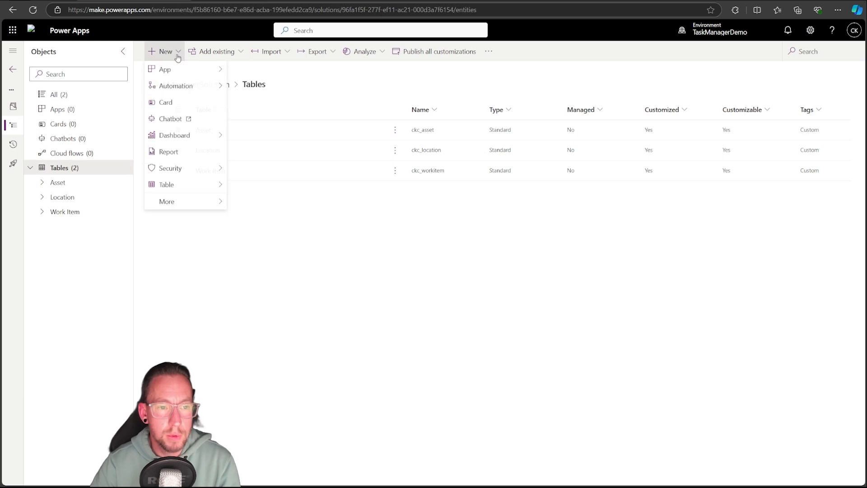
pyautogui.moveTo(178, 184)
pyautogui.click(251, 185)
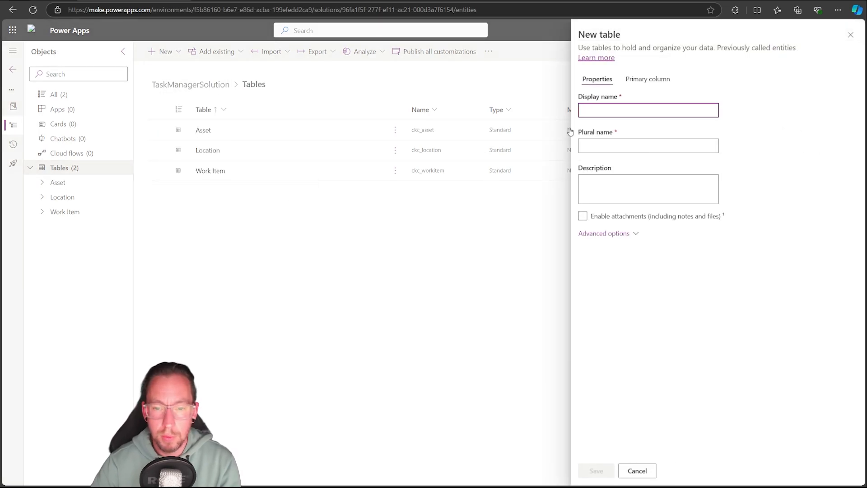
pyautogui.write('Task')
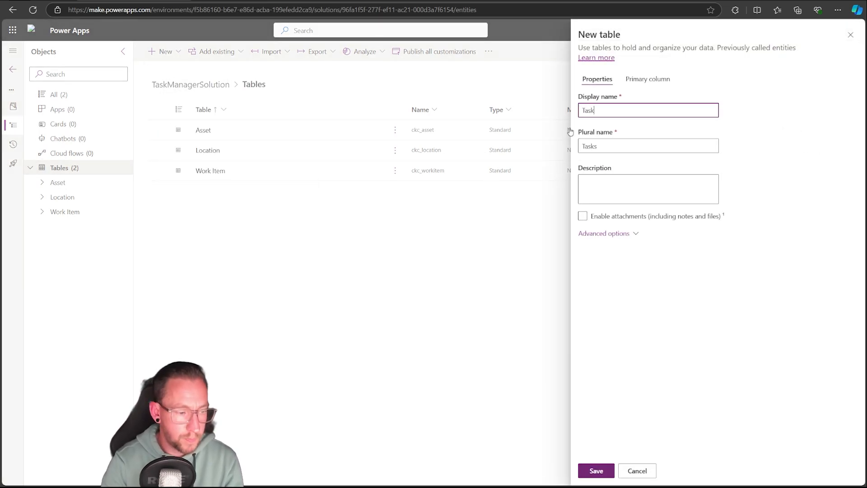
pyautogui.click(597, 470)
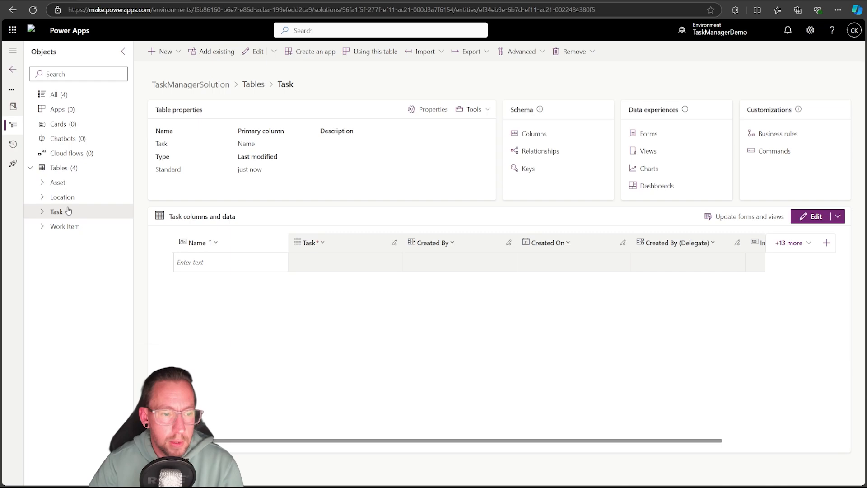
# Start a new column named AssetID with the Lookup data type in the Work Item table
pyautogui.click(66, 226)
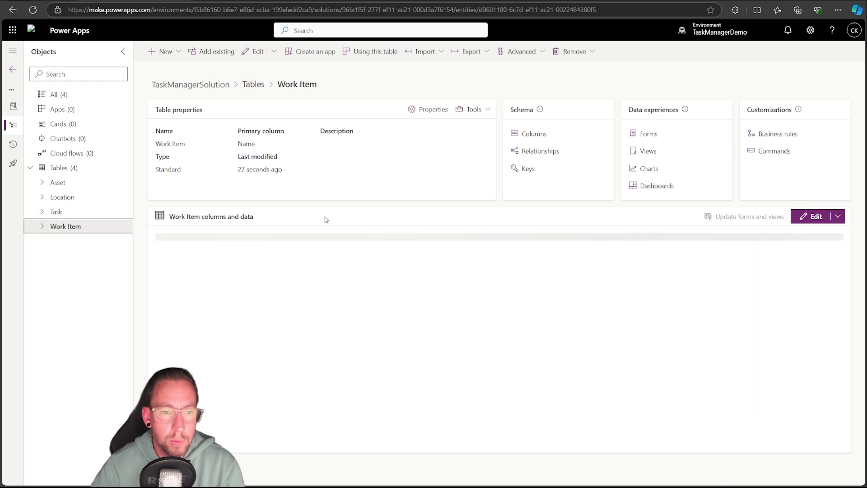
pyautogui.click(77, 240)
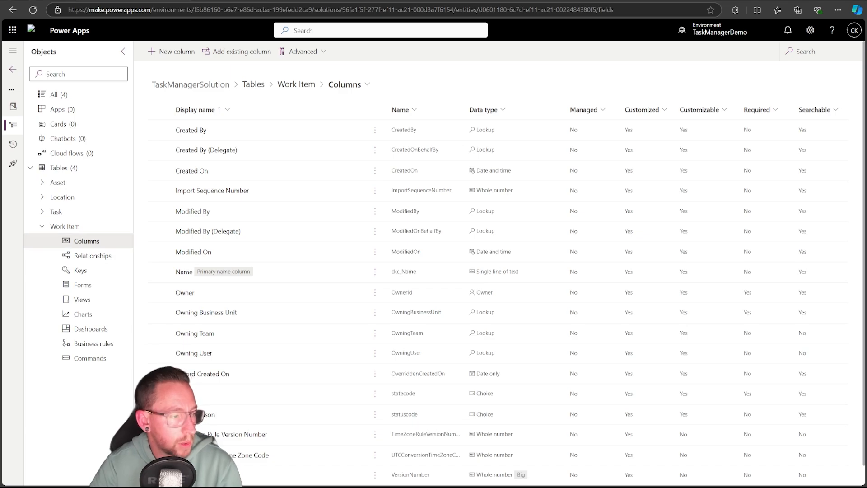
pyautogui.click(184, 63)
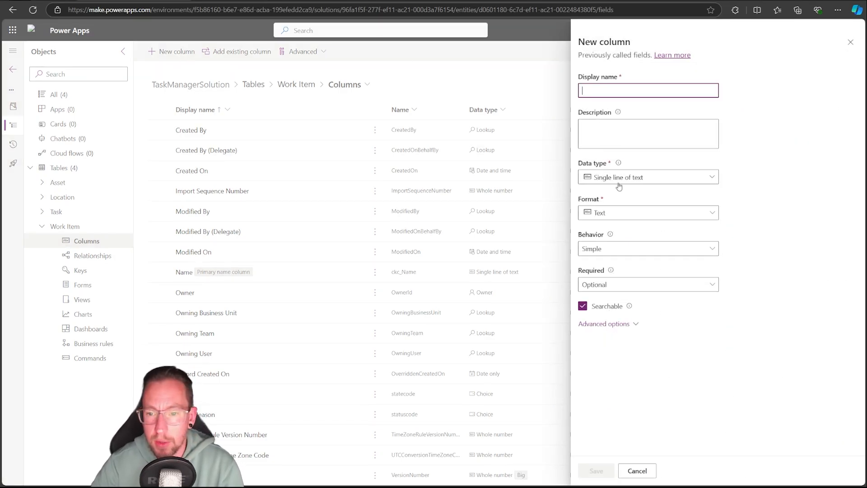
pyautogui.click(659, 177)
pyautogui.moveTo(635, 265)
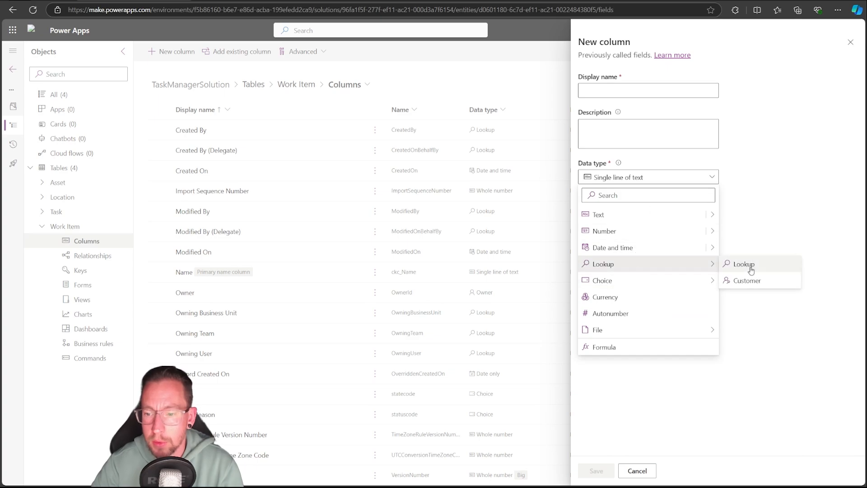
pyautogui.click(751, 269)
pyautogui.click(596, 92)
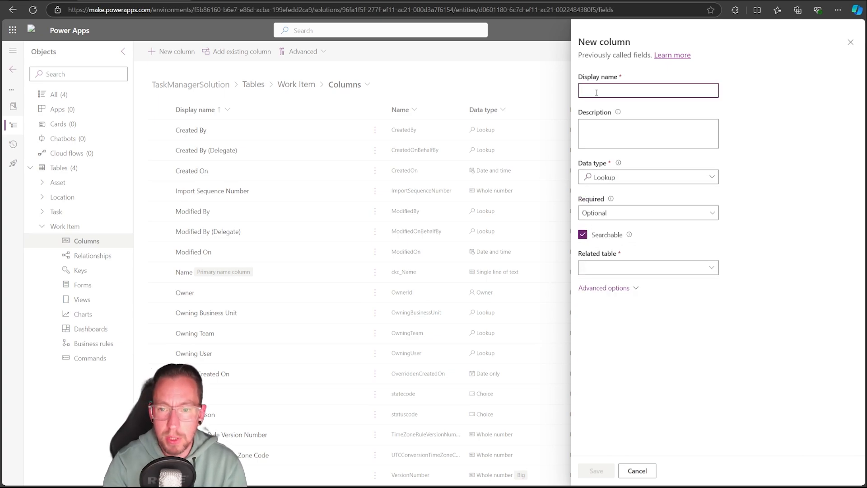
pyautogui.write('Asset')
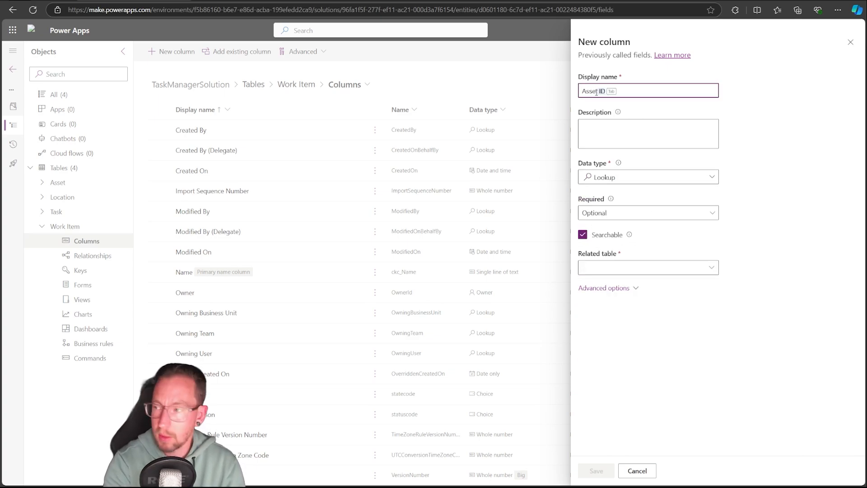
pyautogui.write('ID')
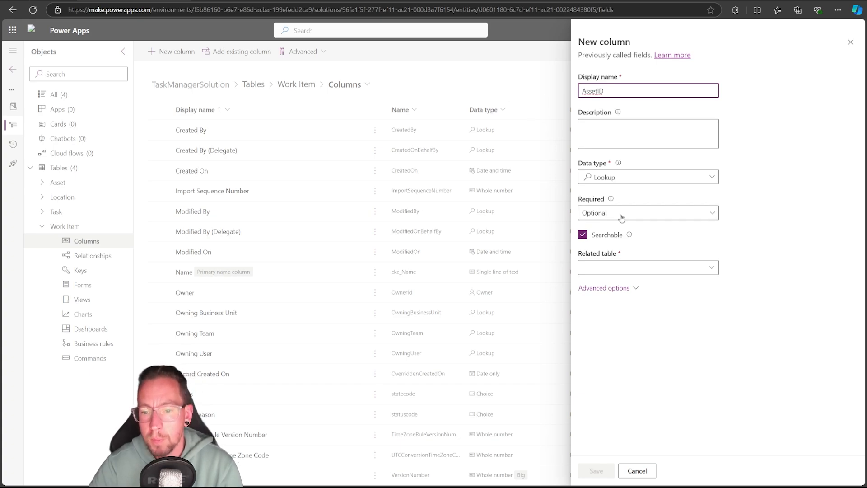
# Set the AssetID lookup's related table to Asset, check its schema and relationship names, and save the column
pyautogui.click(614, 266)
pyautogui.click(703, 265)
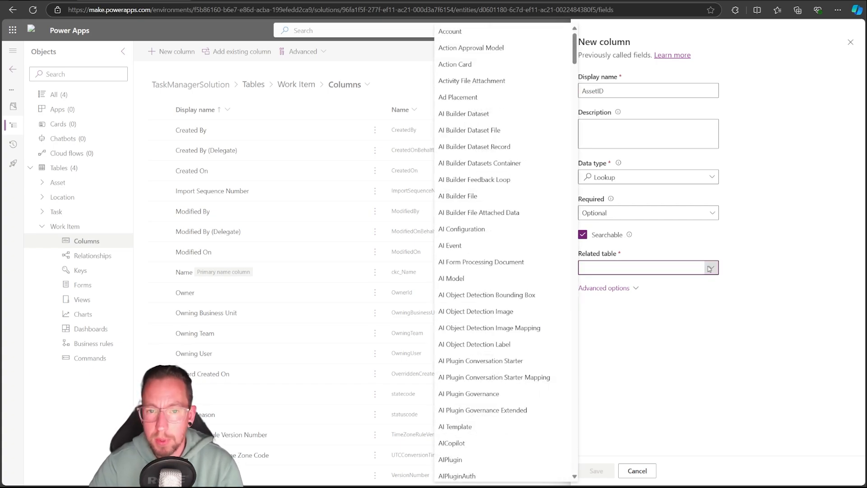
pyautogui.write('ass')
pyautogui.click(501, 270)
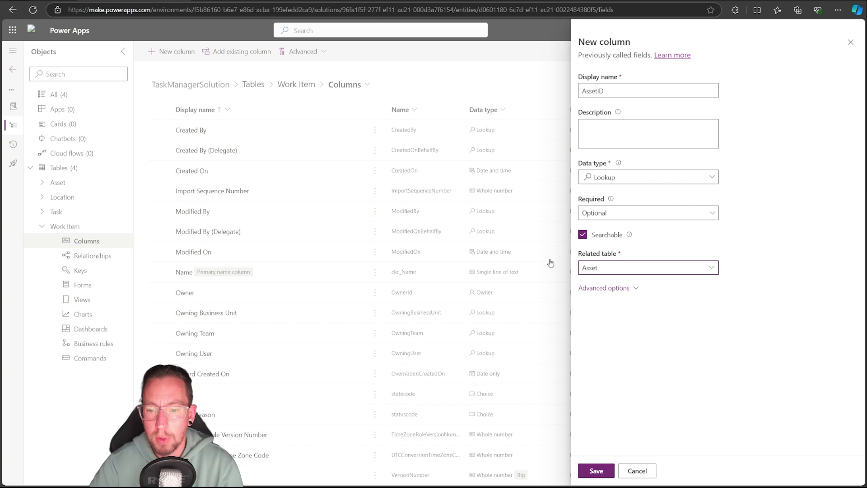
pyautogui.click(627, 287)
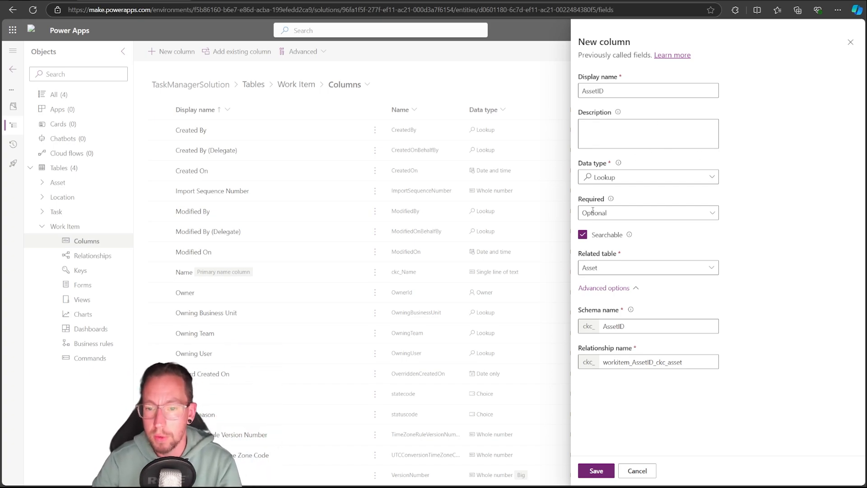
pyautogui.click(606, 471)
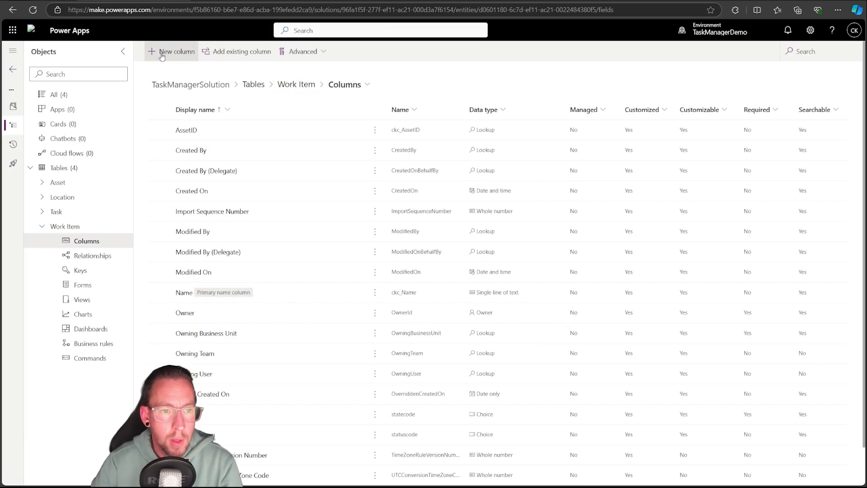
# Start a new Work Item column named Due Date with the Date and time data type in Date only format
pyautogui.click(162, 53)
pyautogui.write('D')
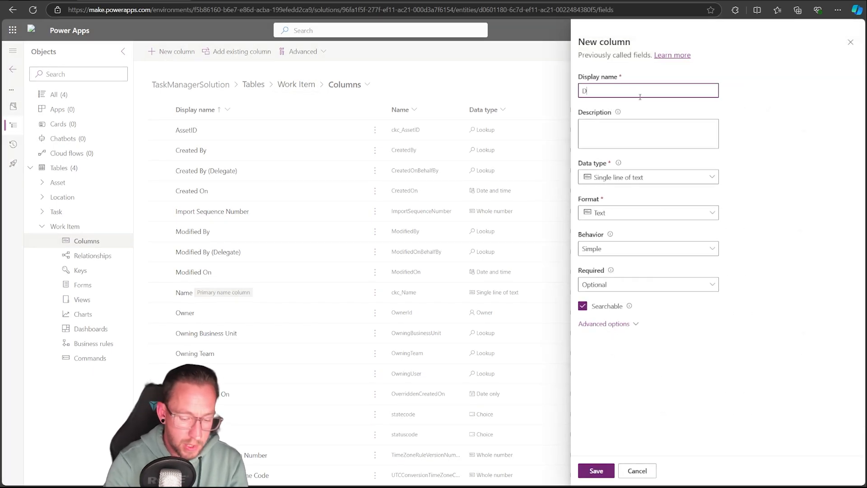
pyautogui.write('ue Date')
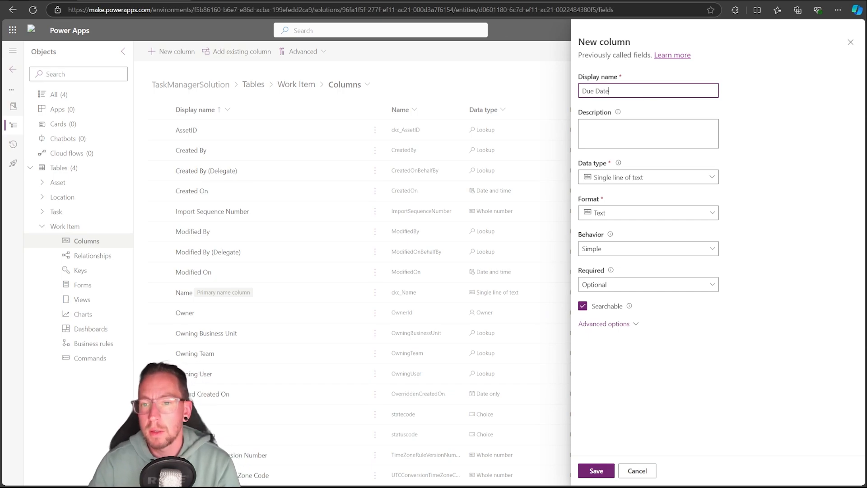
pyautogui.click(746, 108)
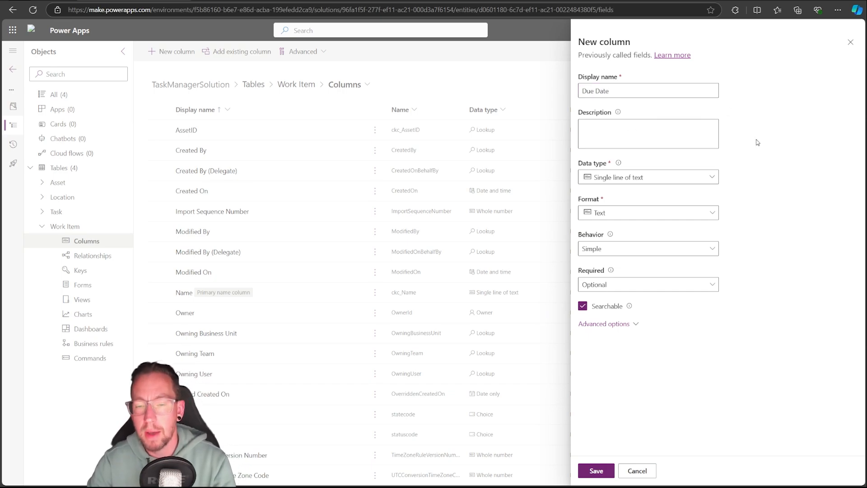
pyautogui.click(702, 179)
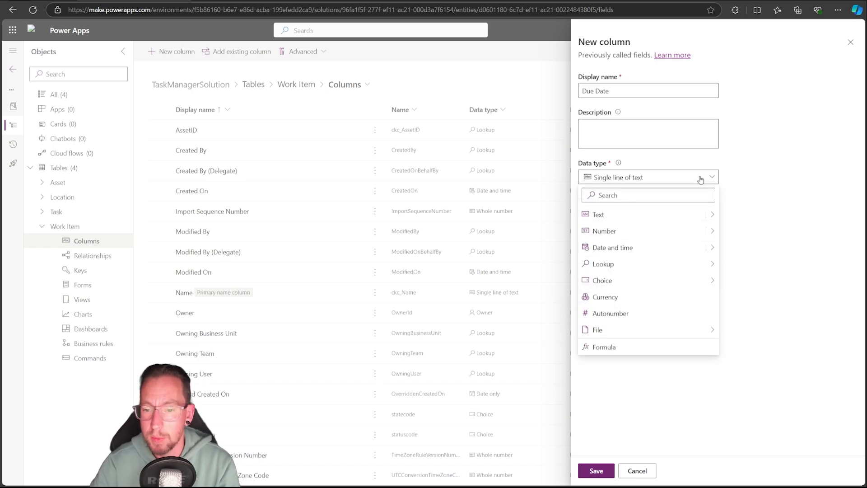
pyautogui.moveTo(712, 251)
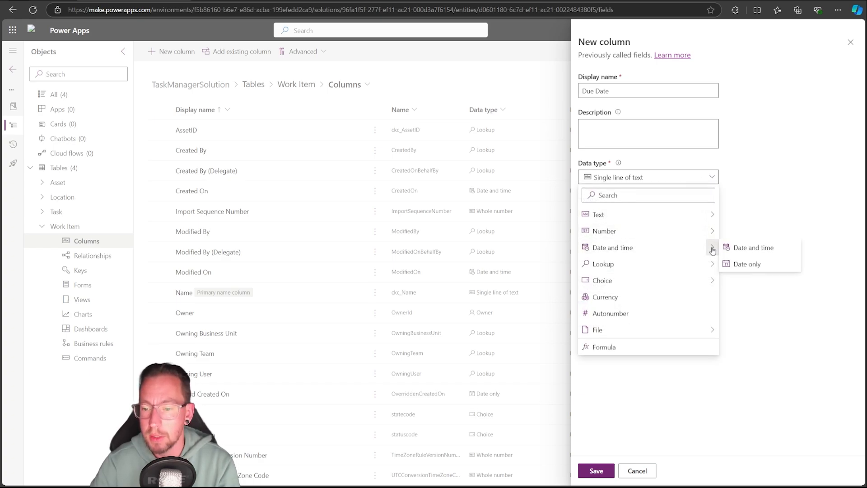
pyautogui.click(747, 266)
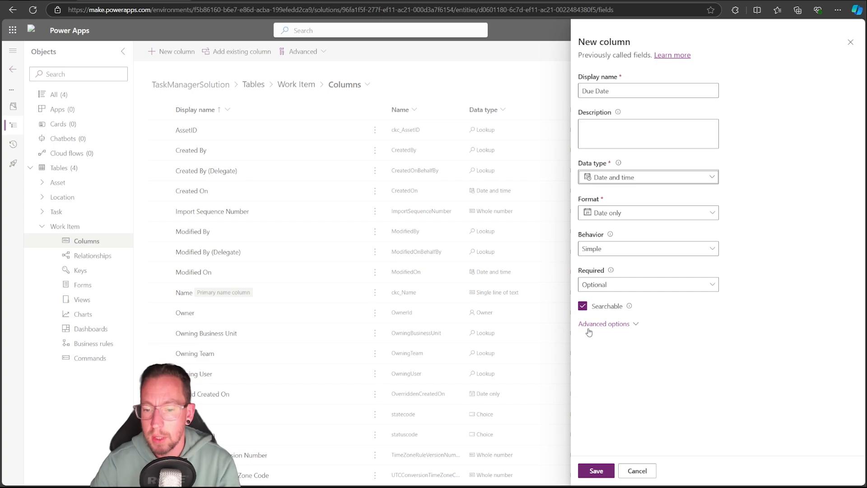
# Review the Due Date column's advanced options and choose Time zone independent as its time zone adjustment
pyautogui.click(621, 330)
pyautogui.scroll(-3, 756, 213)
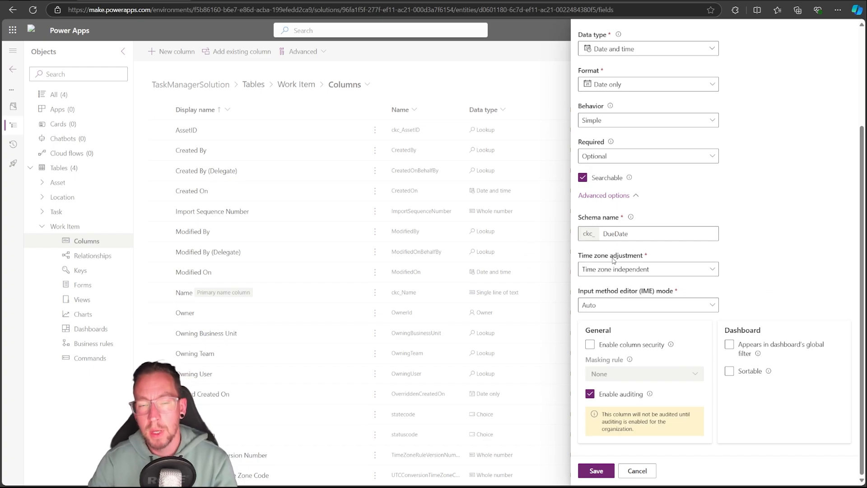
pyautogui.click(669, 274)
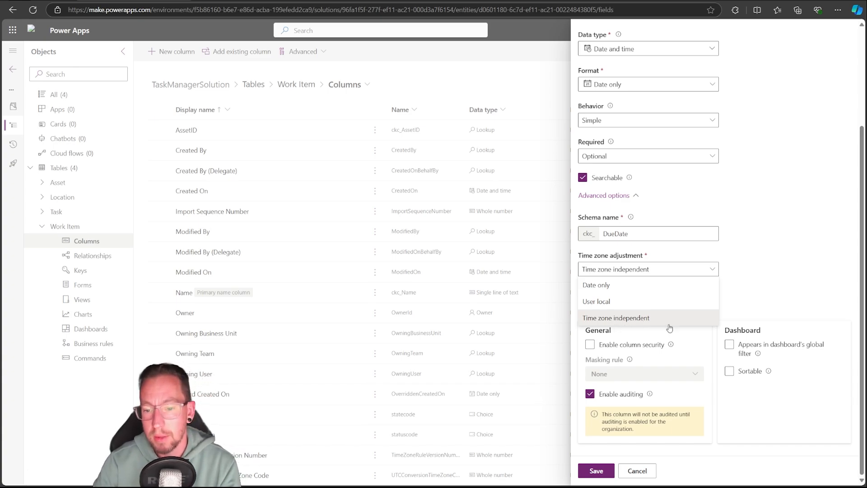
pyautogui.click(618, 319)
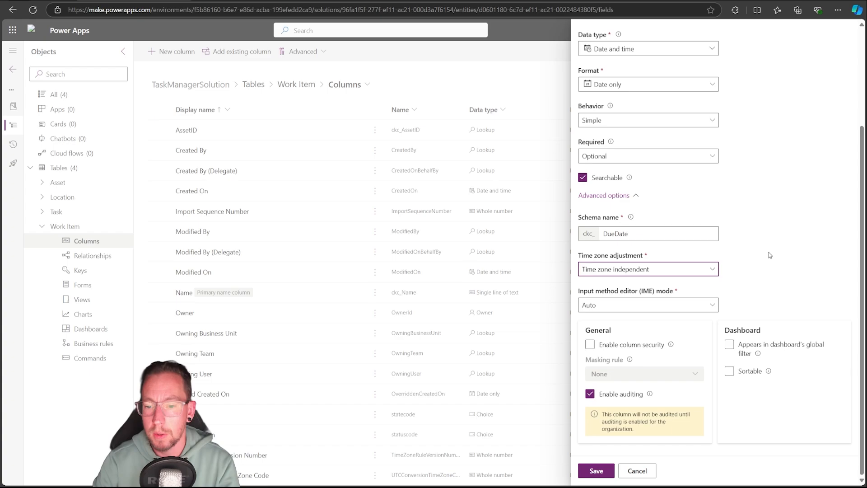
# Save the Due Date column, and start a new Work Item column named Work Item State with the Choice data type
pyautogui.scroll(3, 689, 222)
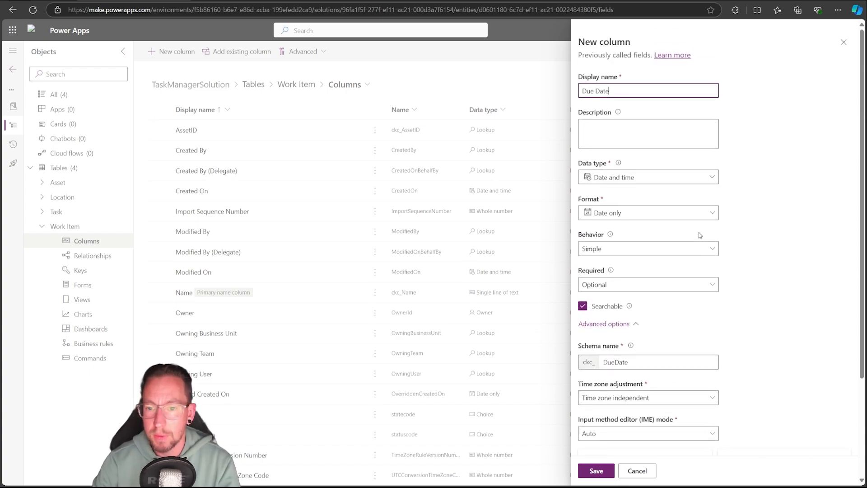
pyautogui.click(596, 471)
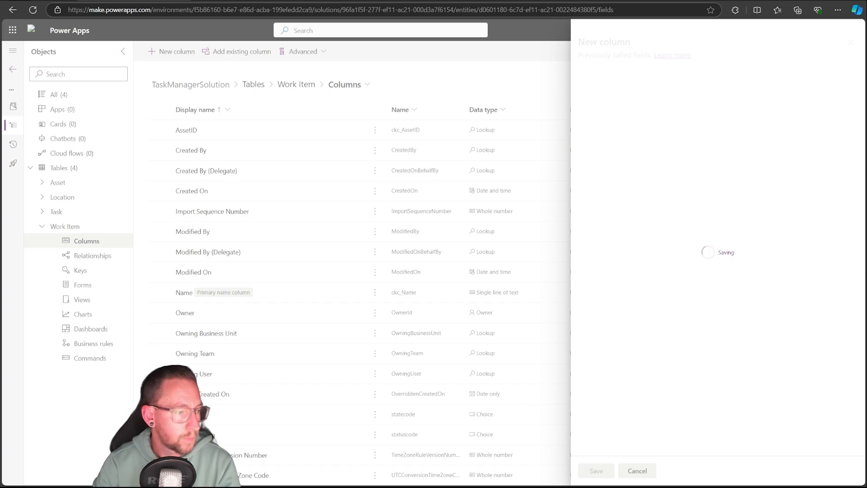
pyautogui.click(174, 52)
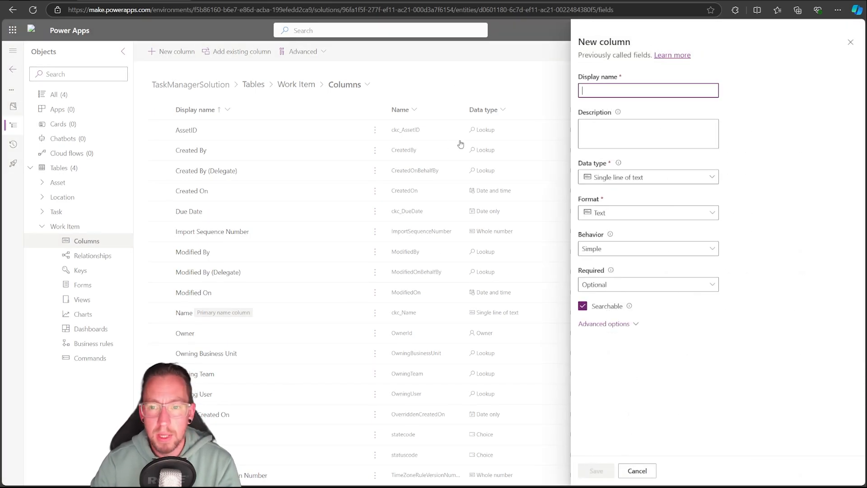
pyautogui.write('Work')
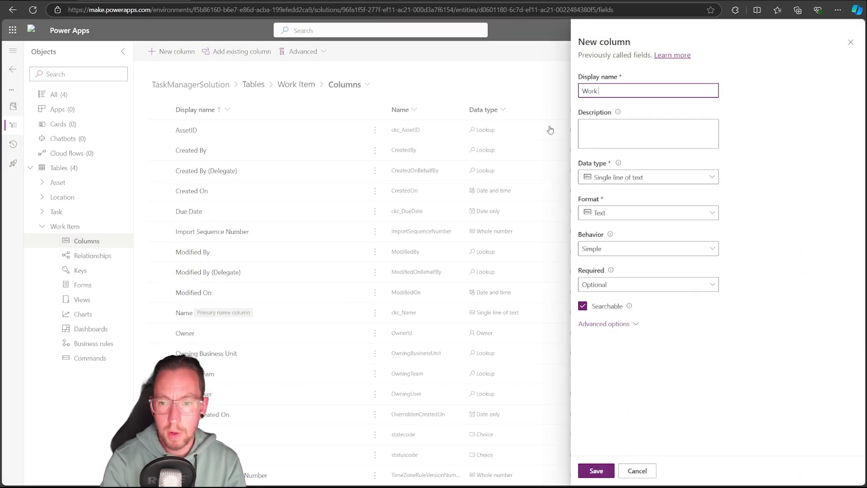
pyautogui.write(' Item State')
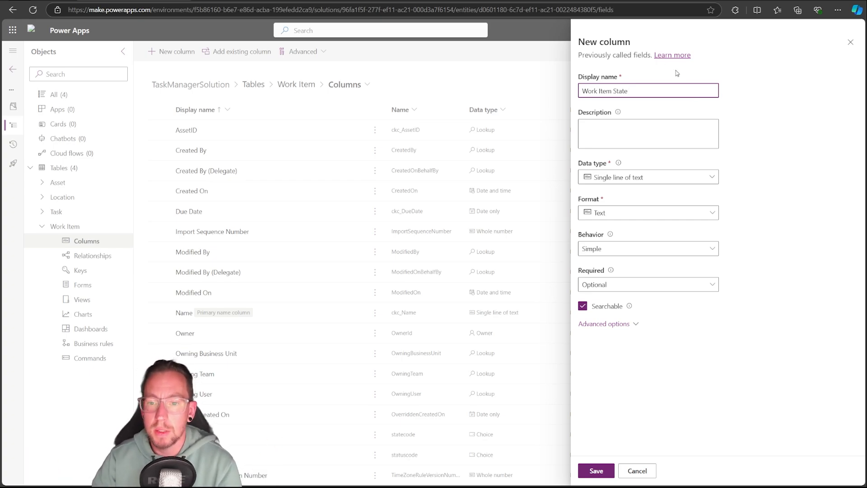
pyautogui.click(711, 177)
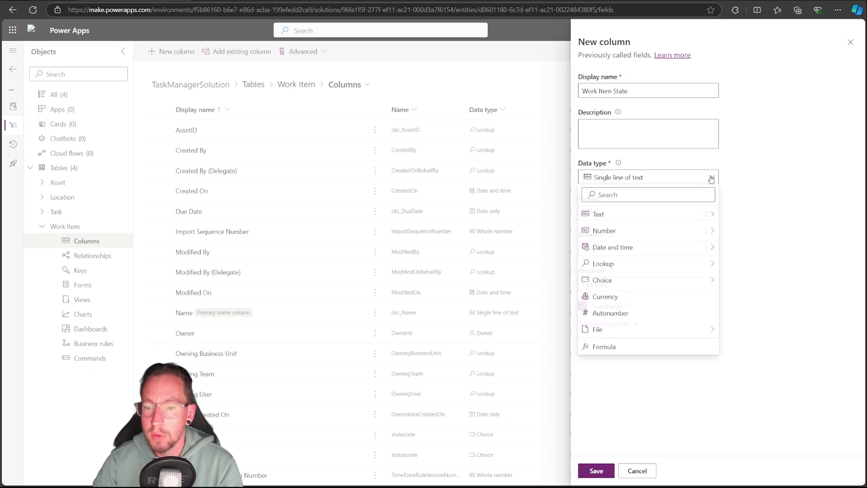
pyautogui.moveTo(637, 286)
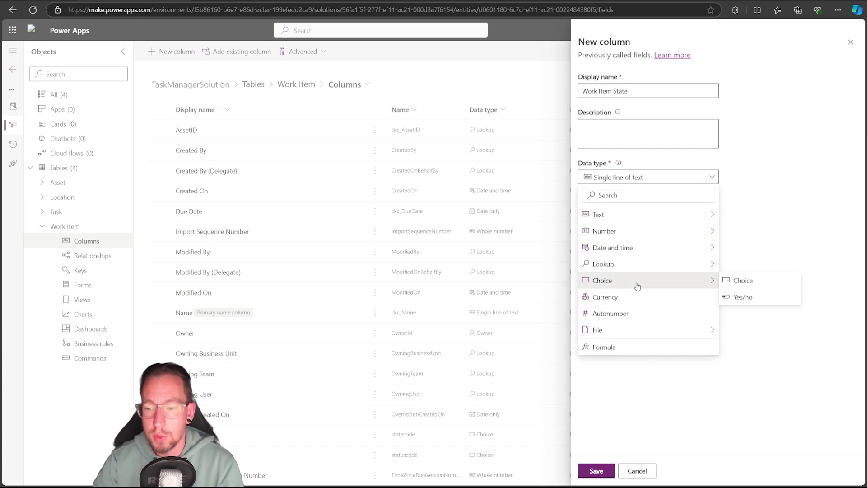
pyautogui.click(749, 285)
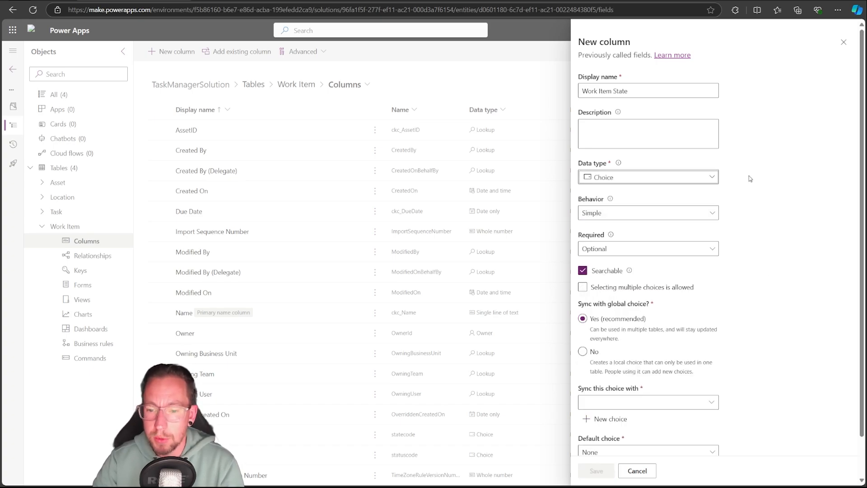
pyautogui.scroll(-1, 702, 275)
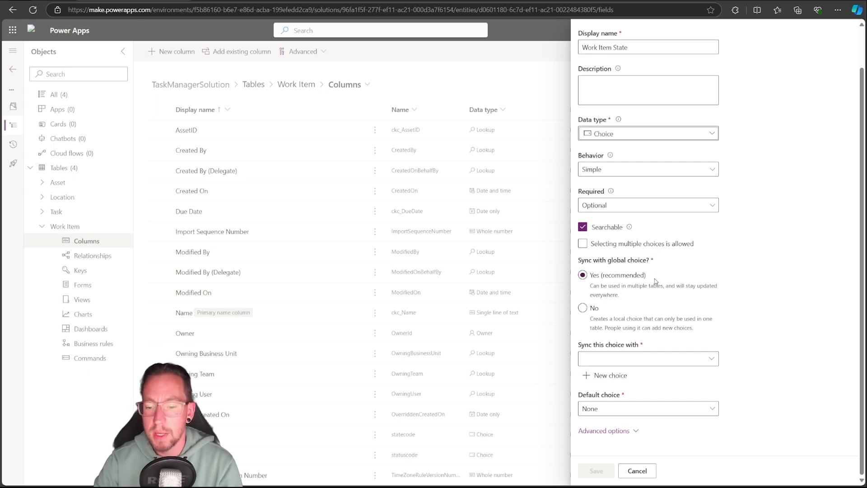
pyautogui.click(710, 358)
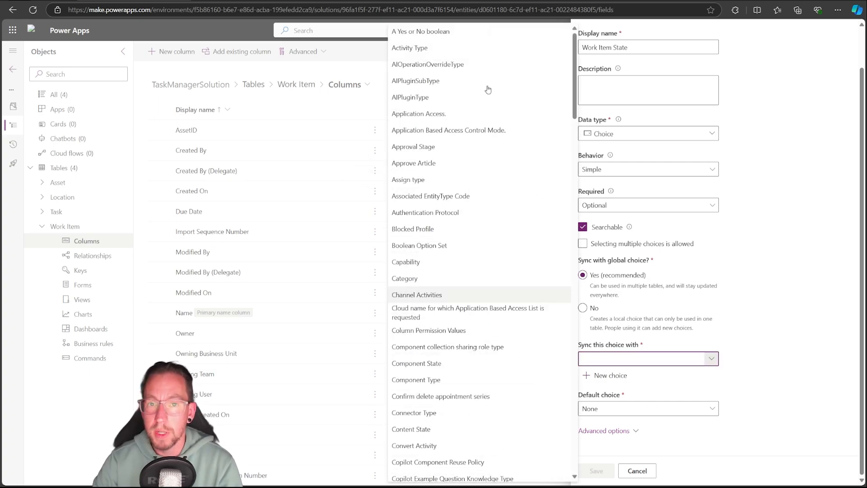
pyautogui.click(582, 308)
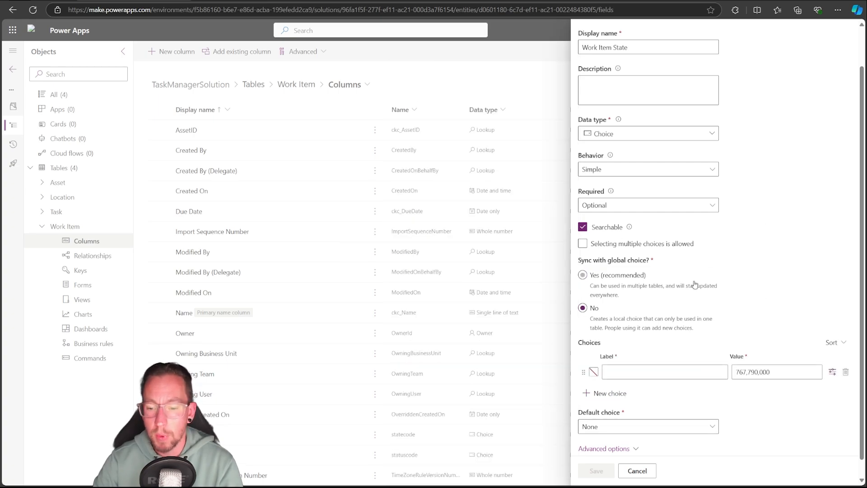
pyautogui.click(583, 275)
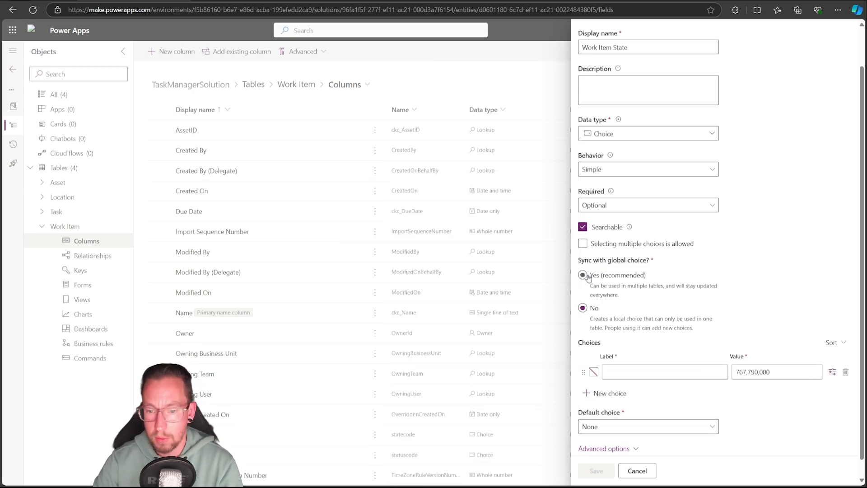
# Start a new global choice with the display name Work Item State
pyautogui.click(614, 378)
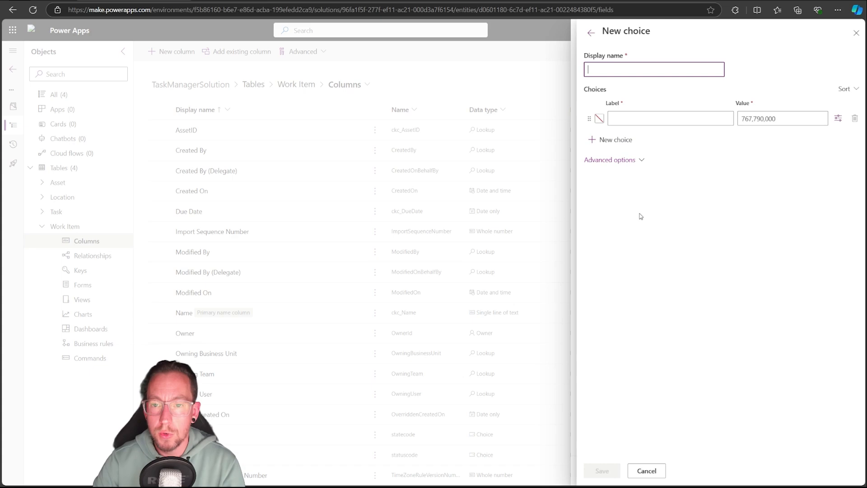
pyautogui.write('Work ')
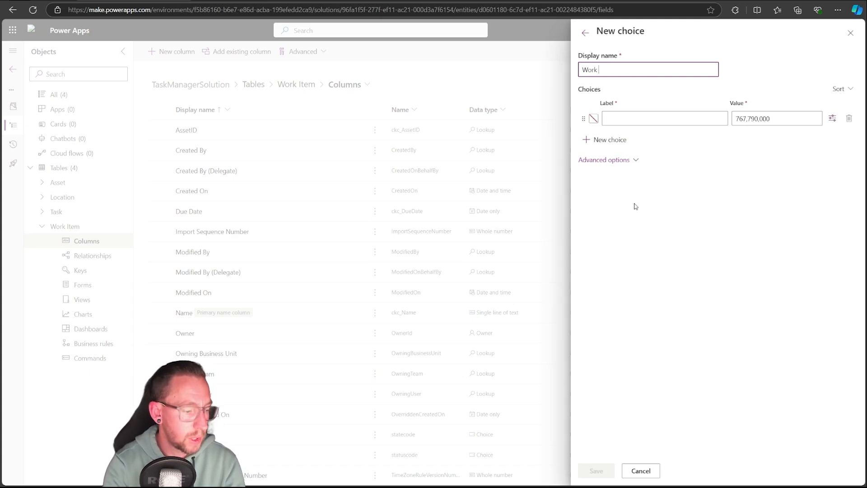
pyautogui.write('Ti')
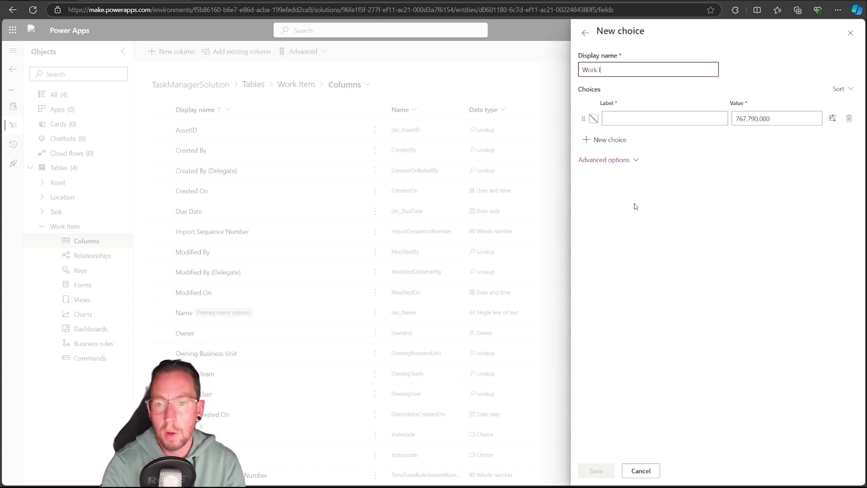
pyautogui.write('tem Stat')
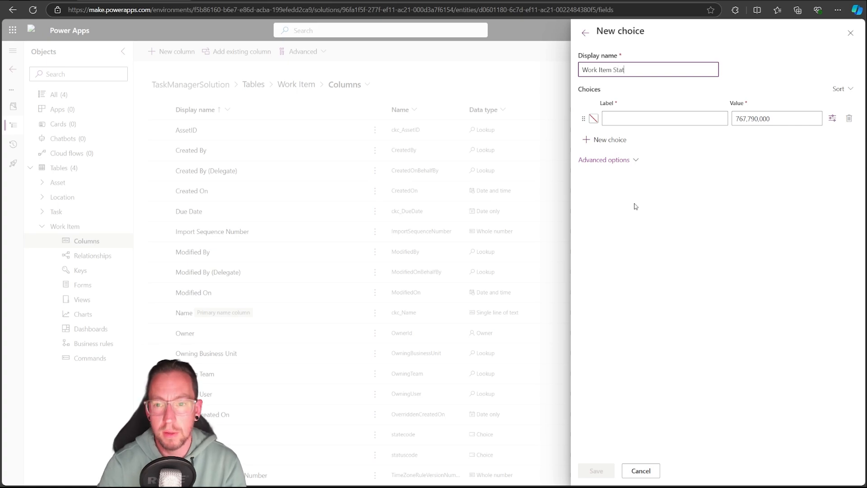
pyautogui.write('e')
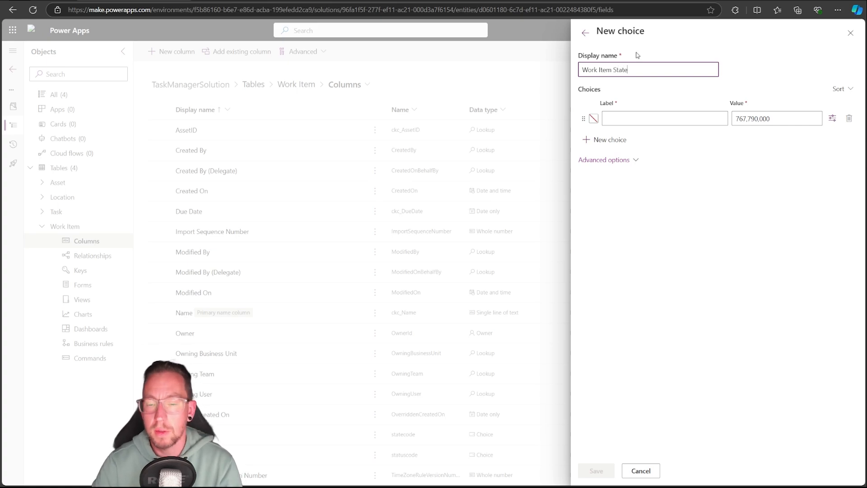
# Add the labels New, In-Progress and Complete to the Work Item State choice, check its advanced options and save it
pyautogui.click(609, 119)
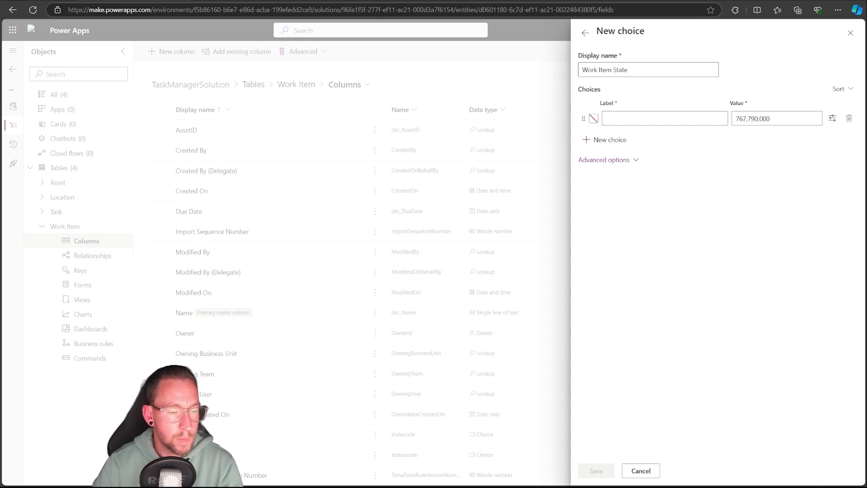
pyautogui.click(626, 118)
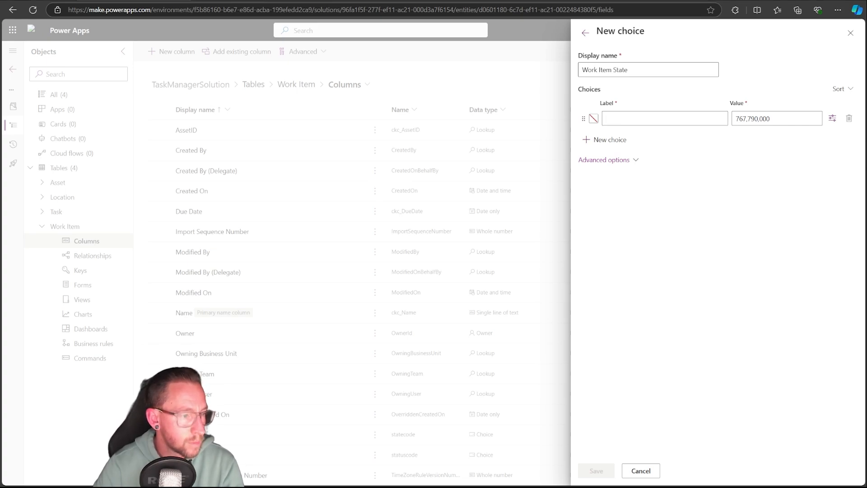
pyautogui.click(622, 120)
pyautogui.write('N')
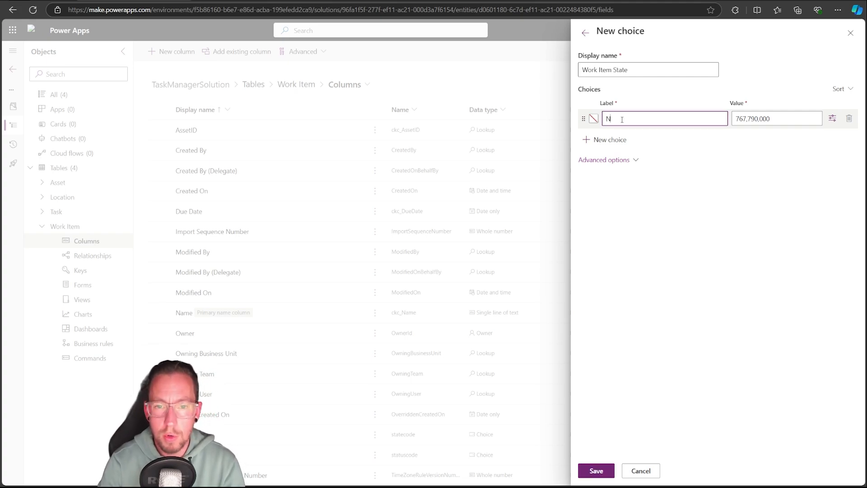
pyautogui.write('ew')
pyautogui.click(603, 140)
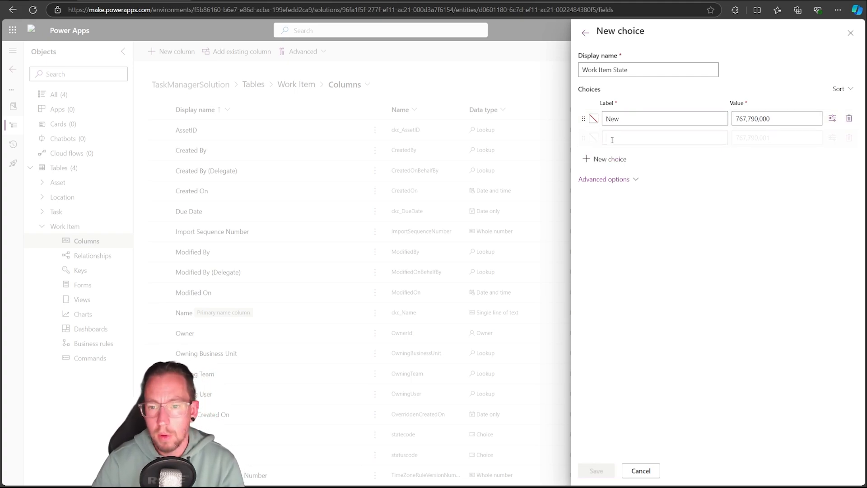
pyautogui.write('In')
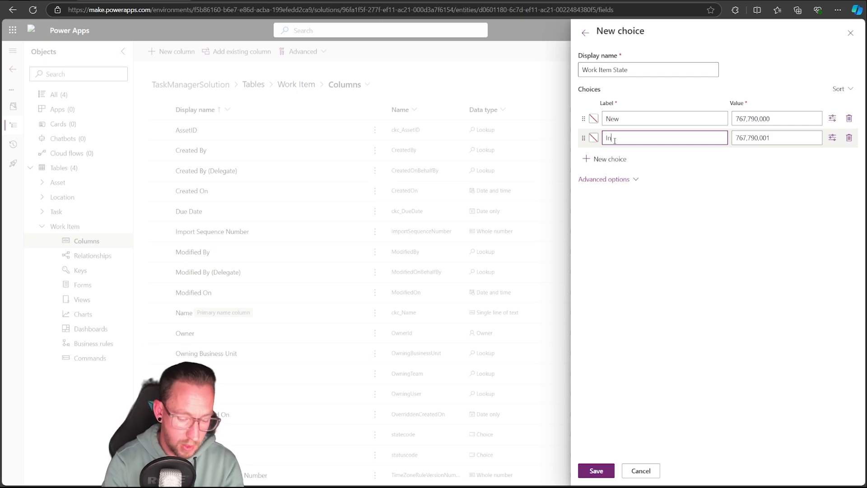
pyautogui.write('-Progress')
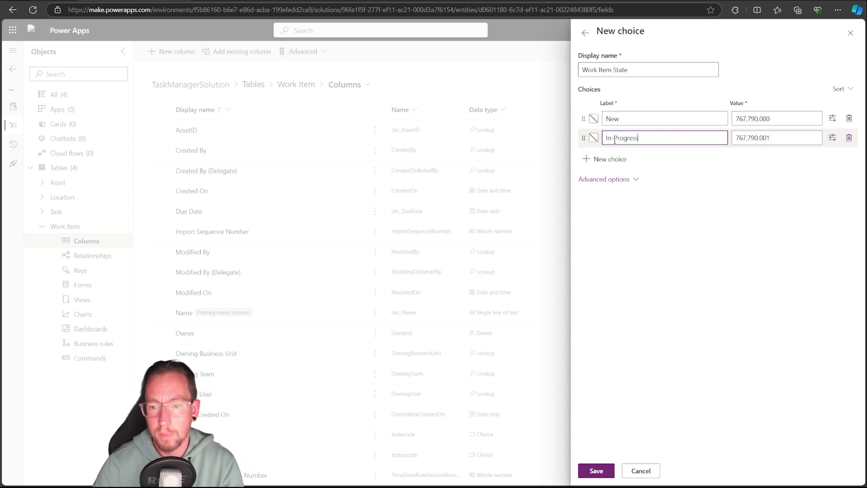
pyautogui.press('Return')
pyautogui.write('C')
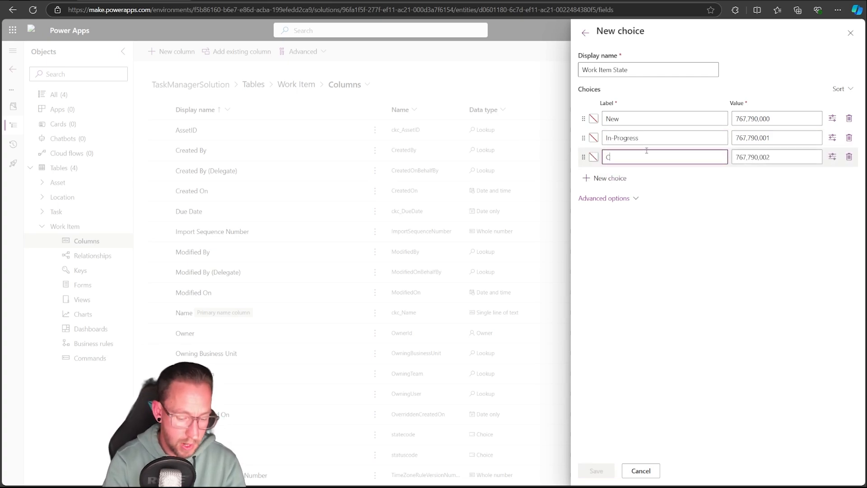
pyautogui.write('omplete')
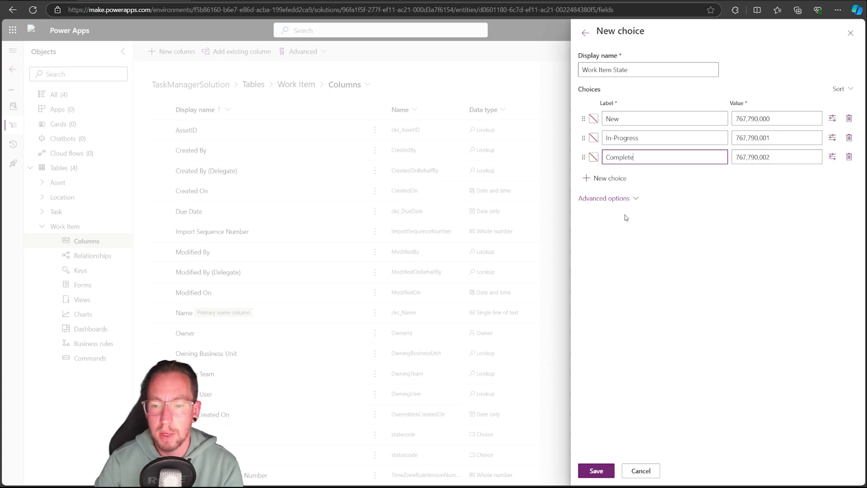
pyautogui.click(616, 204)
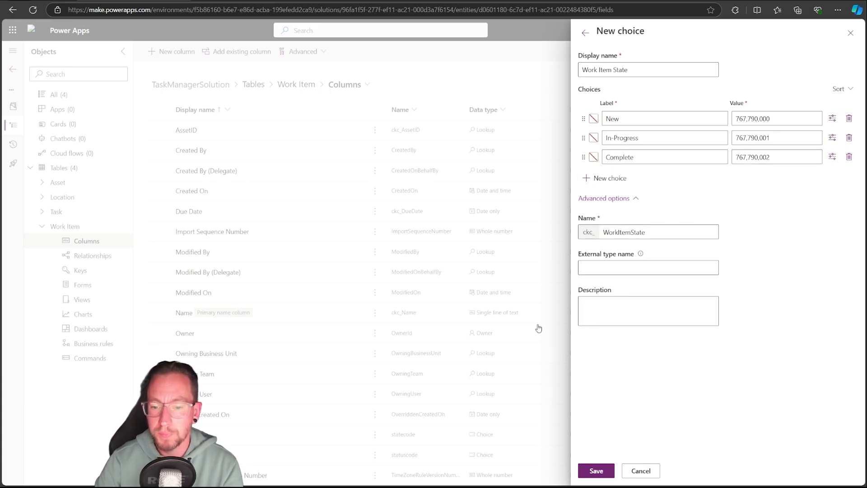
pyautogui.click(596, 472)
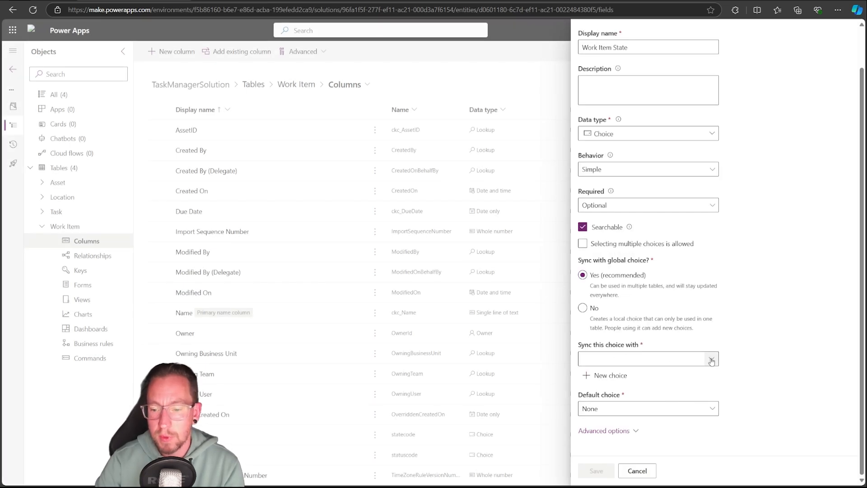
# Sync the Work Item State column with the Work Item State choice, set its default choice to New and save the column
pyautogui.click(712, 360)
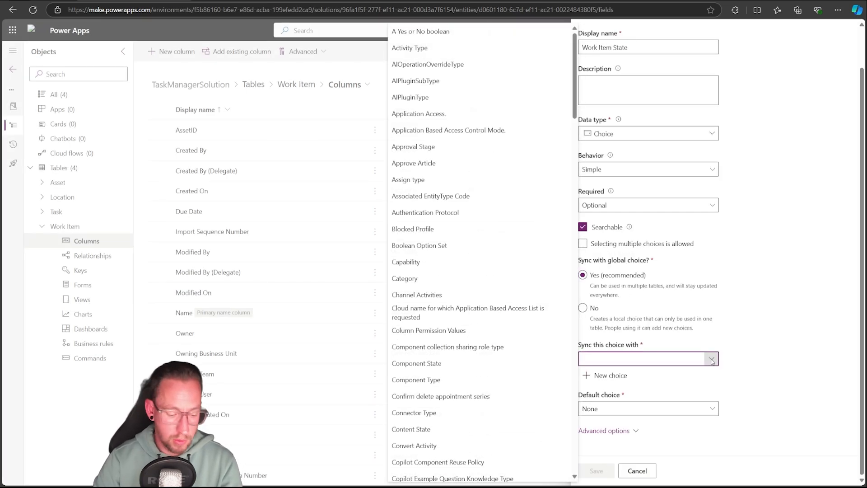
pyautogui.write('work')
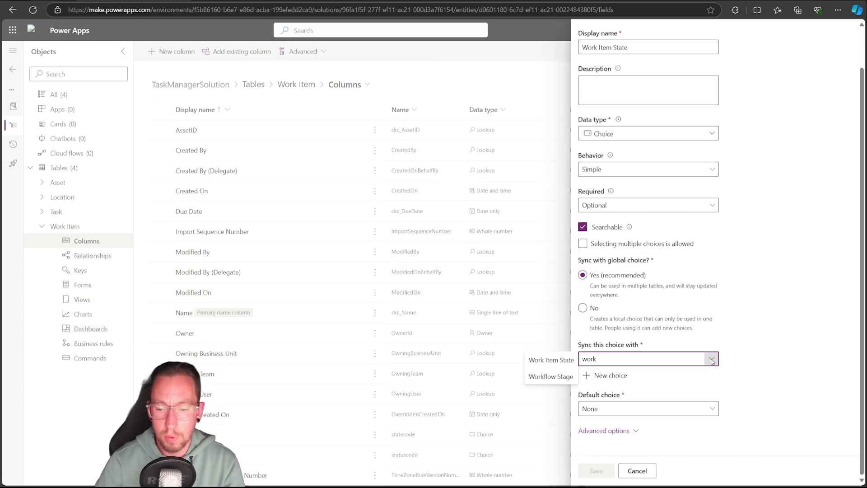
pyautogui.click(565, 362)
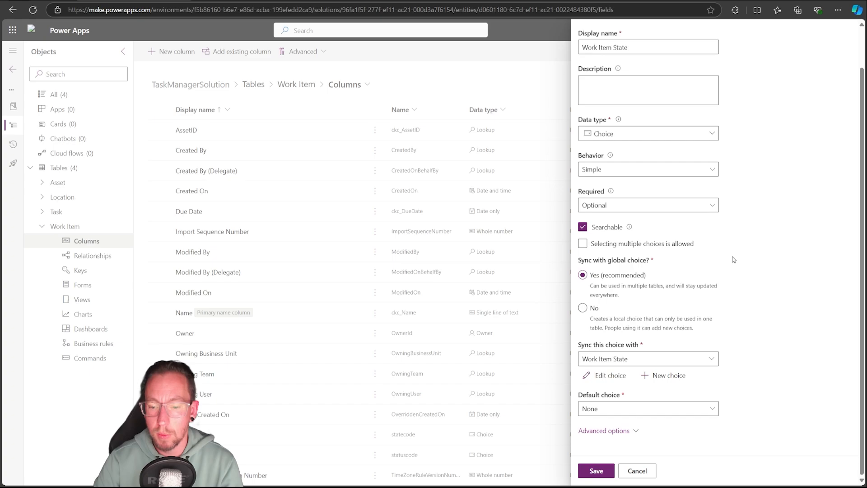
pyautogui.click(623, 409)
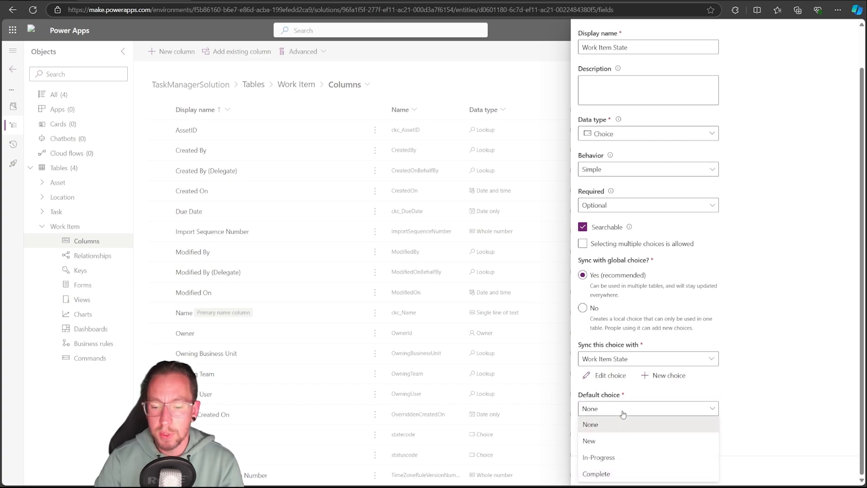
pyautogui.click(588, 442)
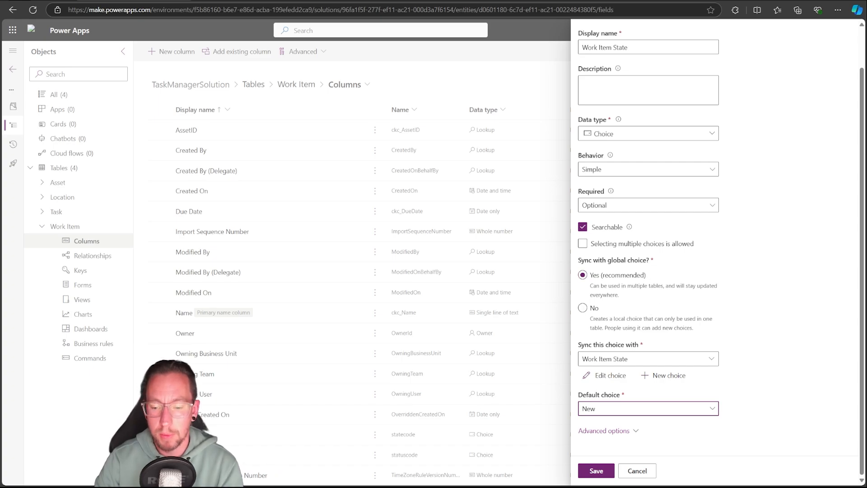
pyautogui.click(594, 470)
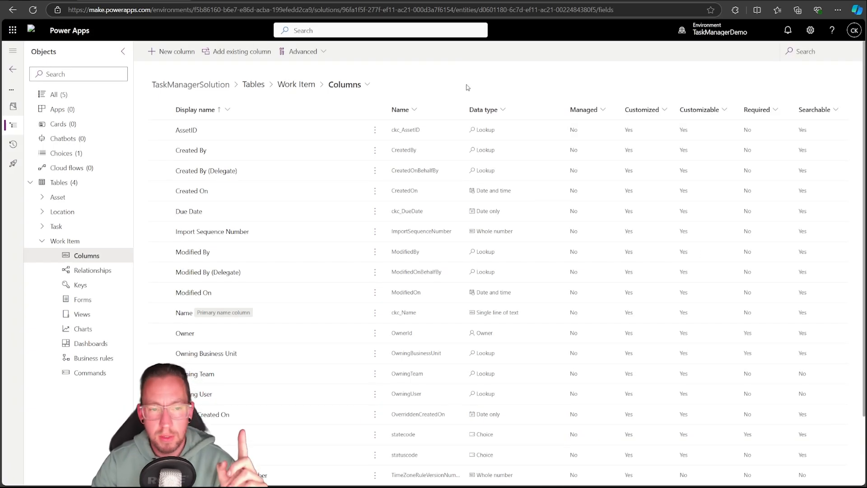
# Open the columns of the Task table
pyautogui.click(50, 228)
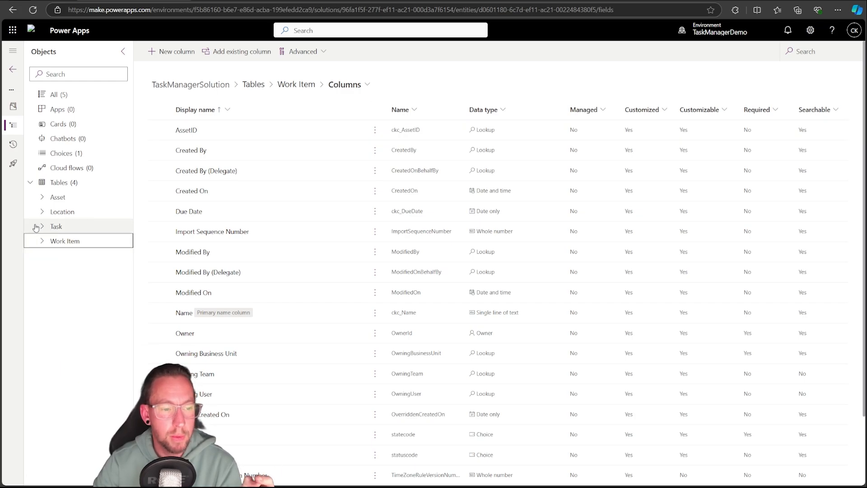
pyautogui.click(84, 241)
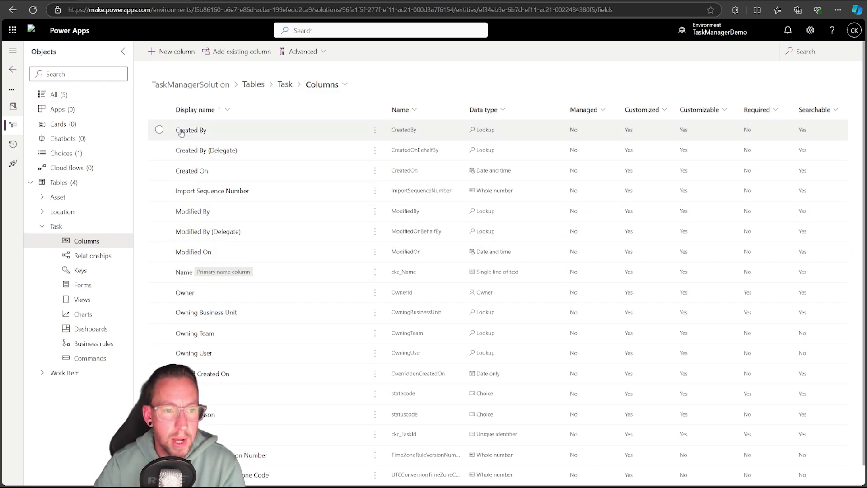
# Start a new column in the Task table with the display name Is Complete
pyautogui.click(176, 51)
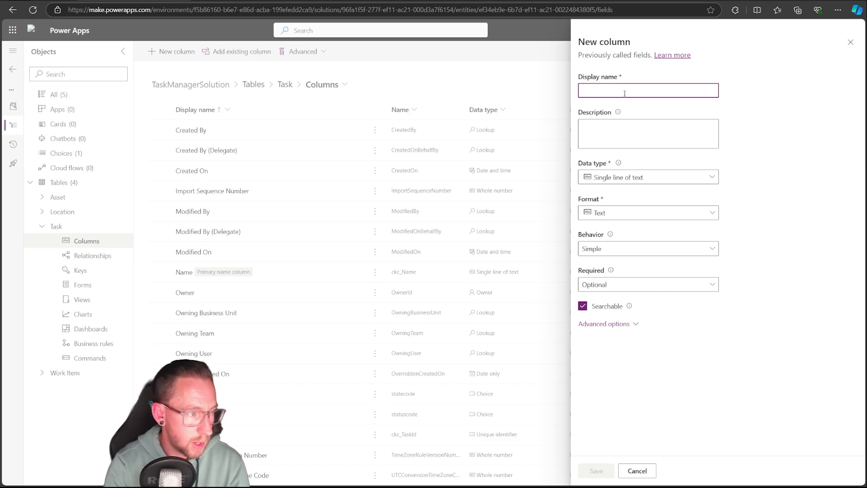
pyautogui.write('Is C')
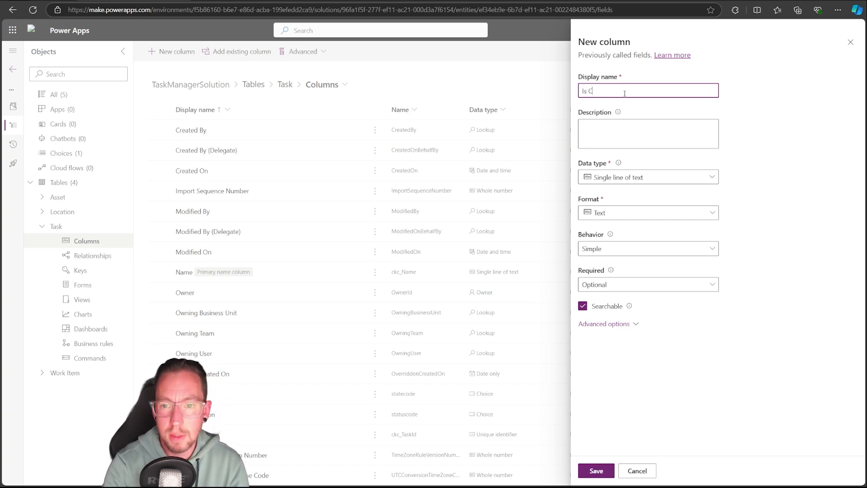
pyautogui.write('omplete')
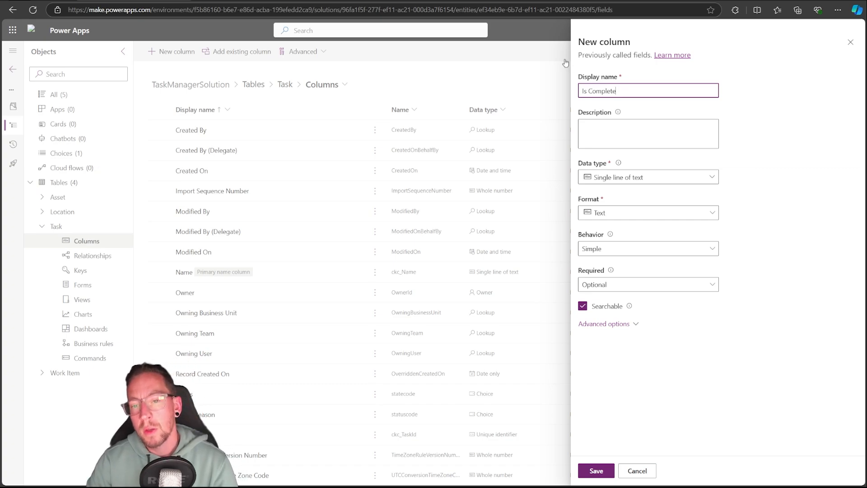
pyautogui.moveTo(591, 89); pyautogui.dragTo(654, 84)
pyautogui.click(601, 91)
pyautogui.moveTo(589, 91); pyautogui.dragTo(668, 91)
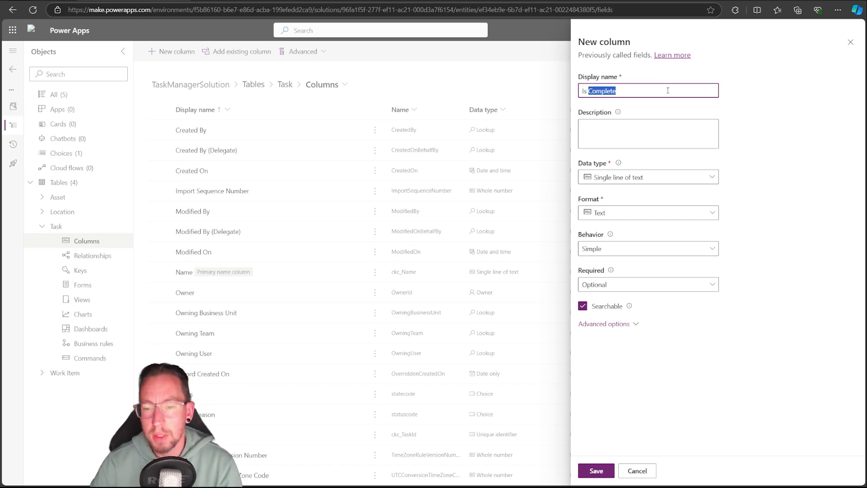
pyautogui.click(587, 92)
pyautogui.moveTo(586, 91); pyautogui.dragTo(565, 94)
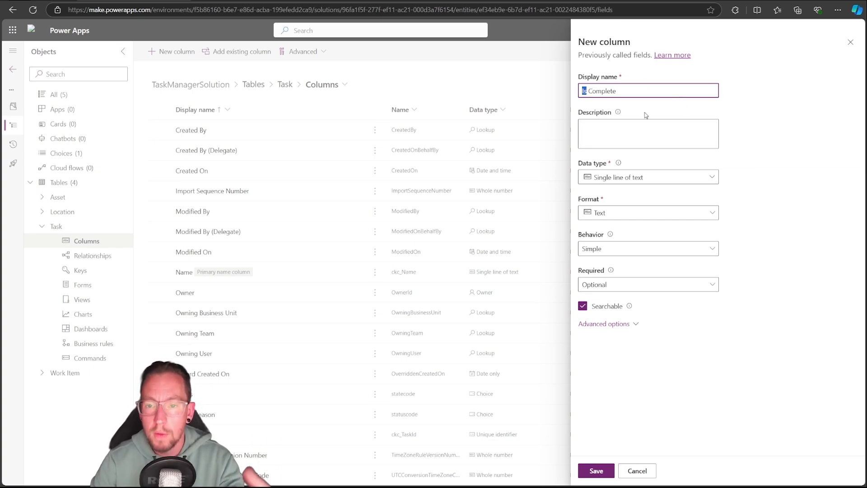
# Set the Is Complete column's data type to Yes/no with the default choice No and save the column
pyautogui.click(689, 181)
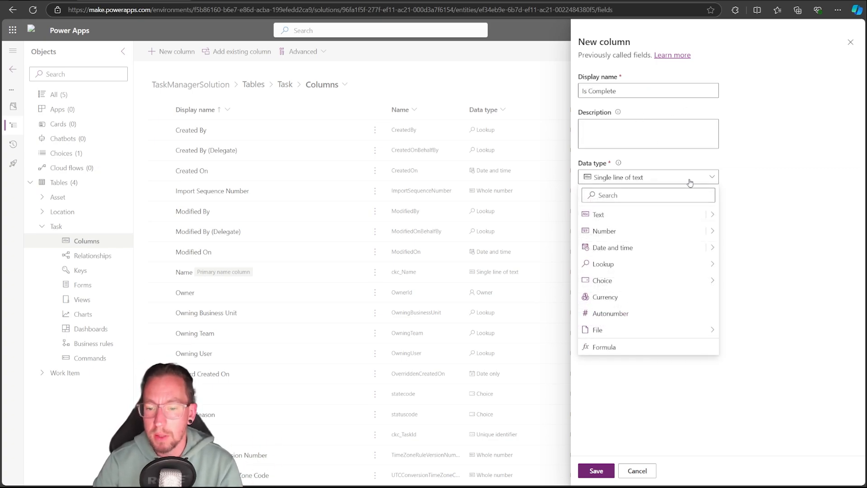
pyautogui.moveTo(647, 284)
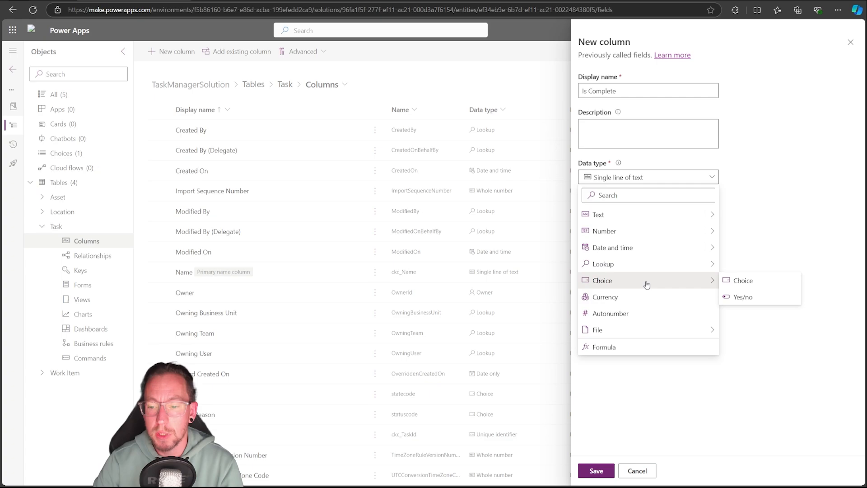
pyautogui.click(757, 298)
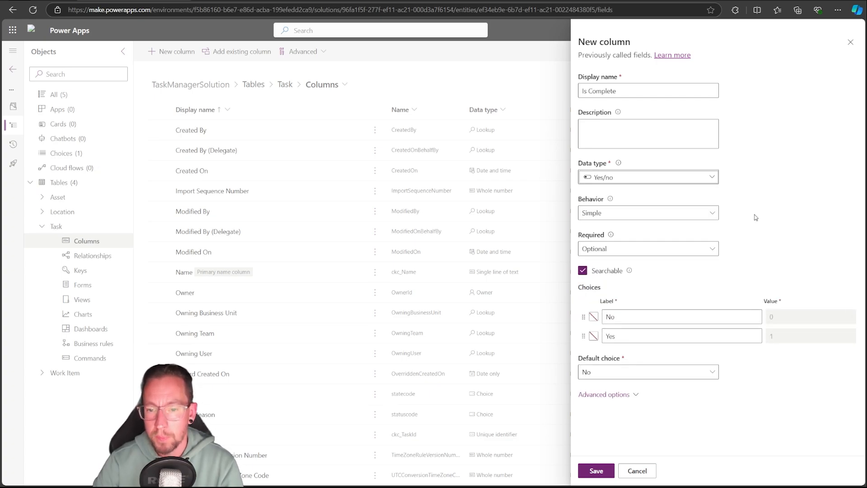
pyautogui.click(622, 376)
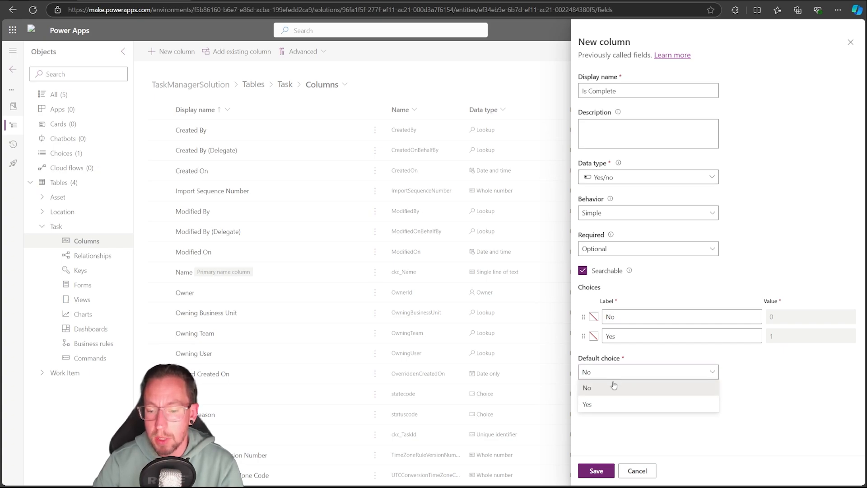
pyautogui.click(614, 385)
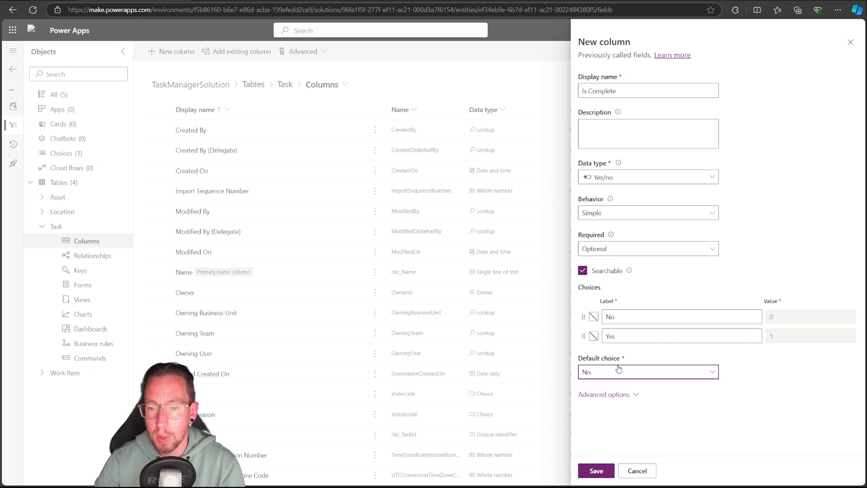
pyautogui.click(595, 472)
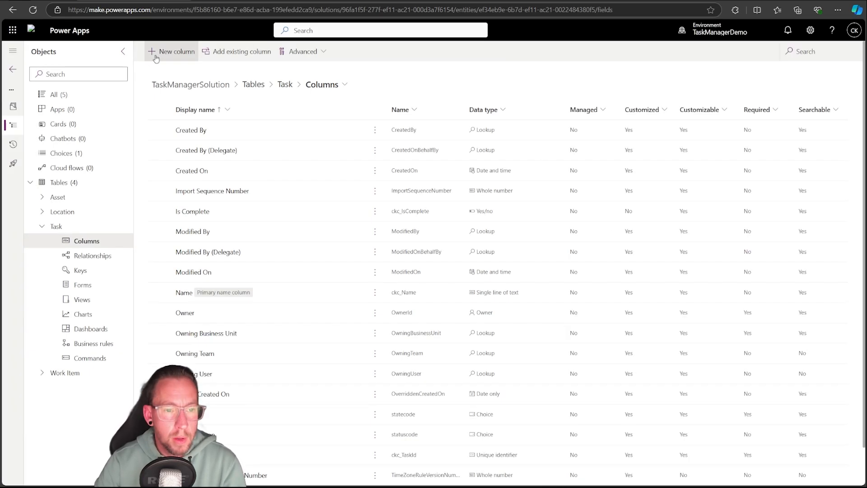
# Start a new Task column with the display name Task Priority and the data type Choice
pyautogui.click(171, 51)
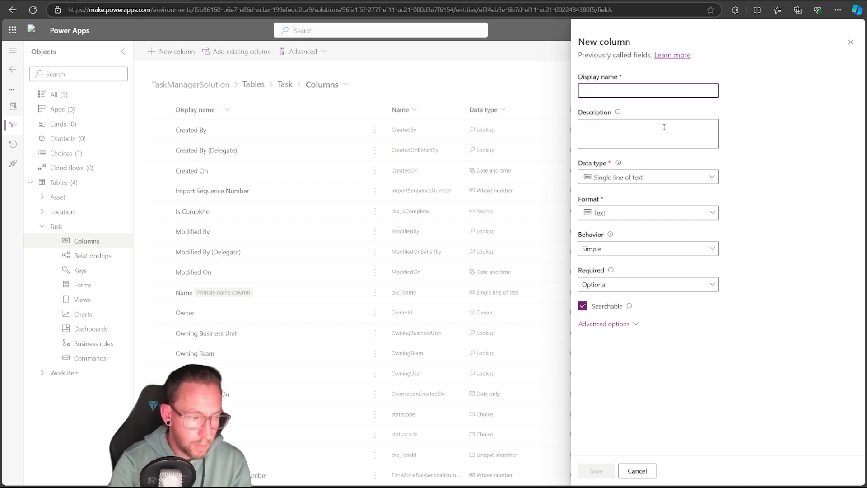
pyautogui.write('Task Pri')
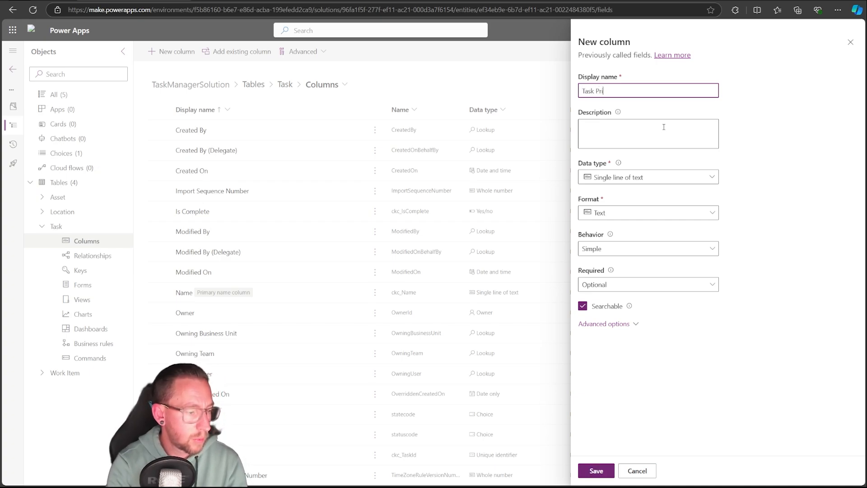
pyautogui.write('otiy')
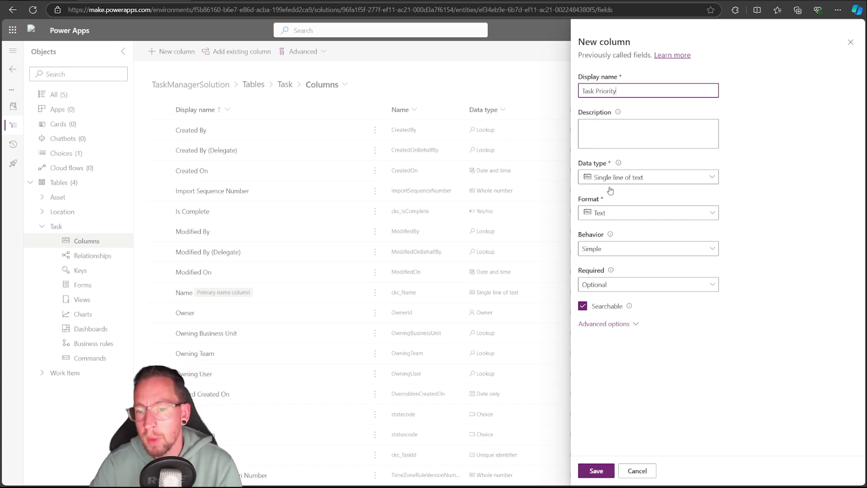
pyautogui.click(640, 178)
pyautogui.moveTo(622, 284)
pyautogui.click(757, 284)
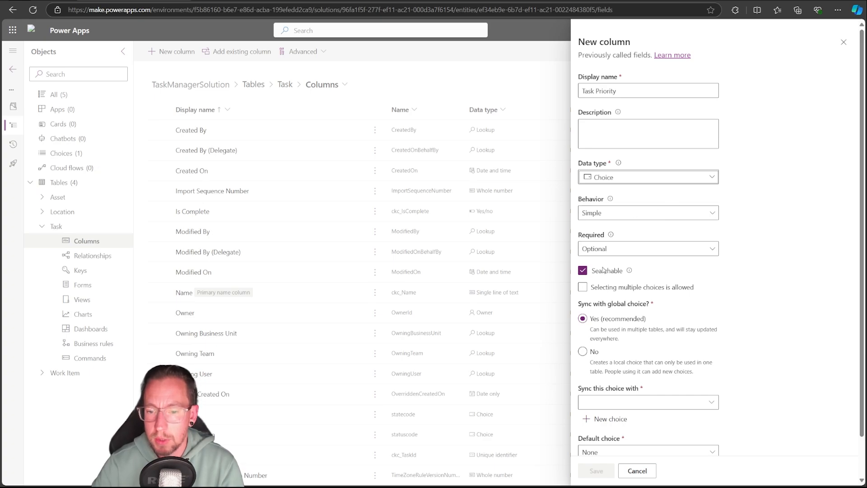
# Create a new global choice named Task Priority with the labels Priority 1, Priority 2 and Standard
pyautogui.scroll(-1, 615, 323)
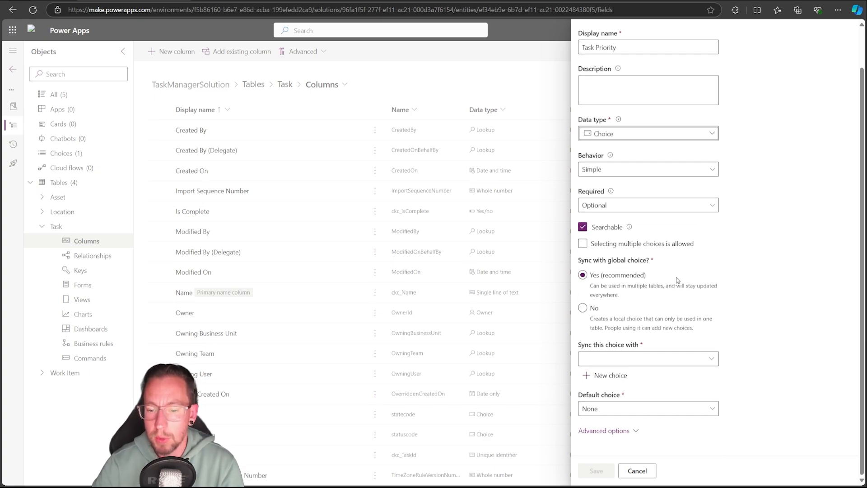
pyautogui.click(607, 375)
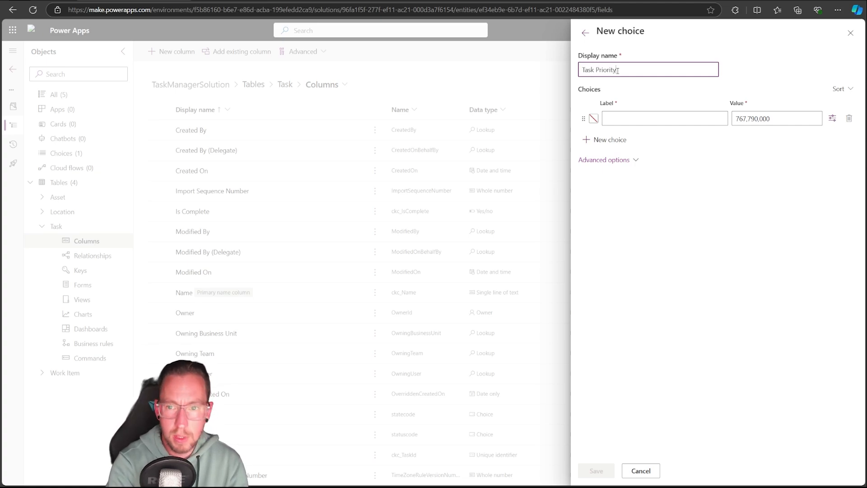
pyautogui.press('Tab')
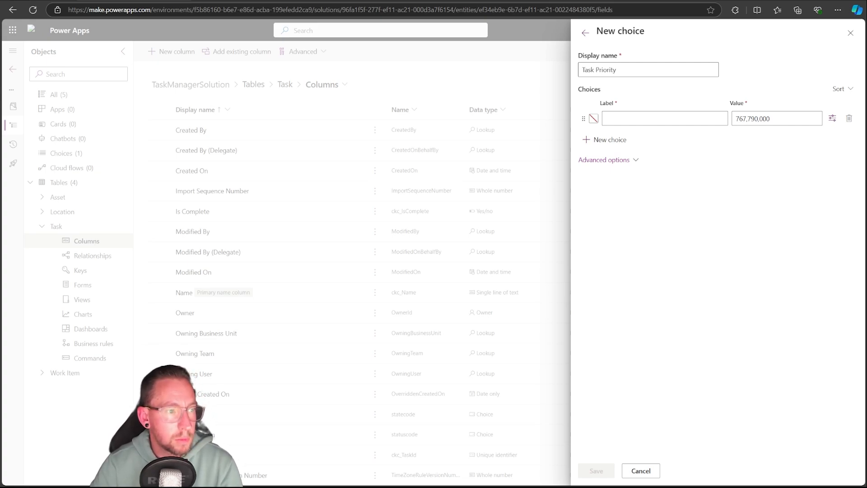
pyautogui.click(604, 117)
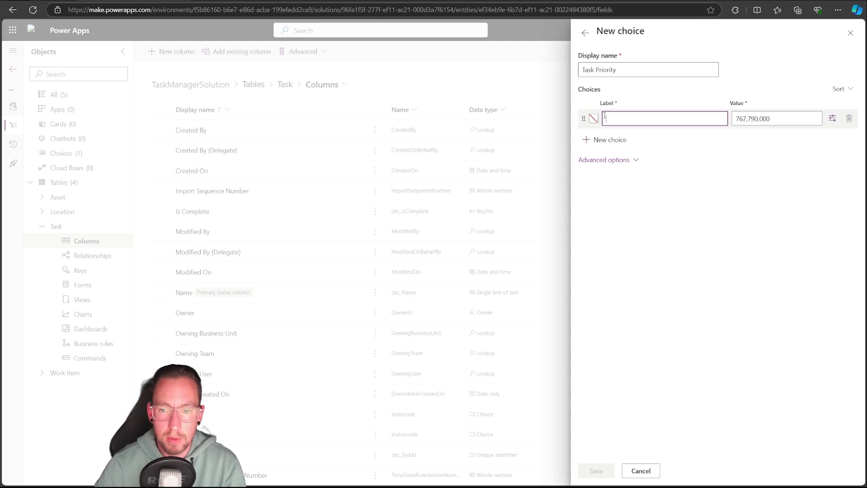
pyautogui.write('Priority 1')
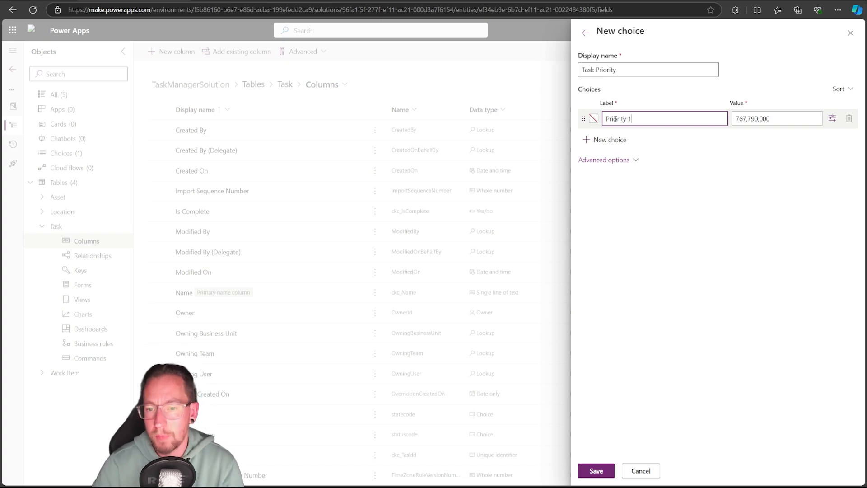
pyautogui.click(615, 139)
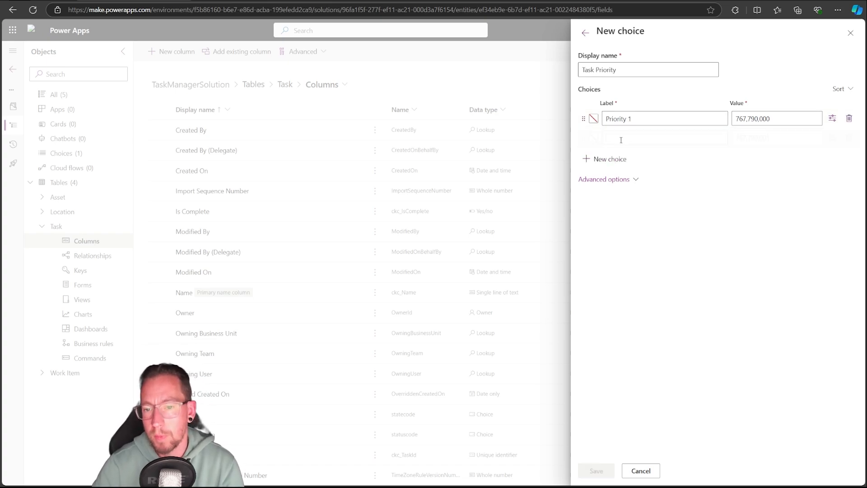
pyautogui.write('Priority 2')
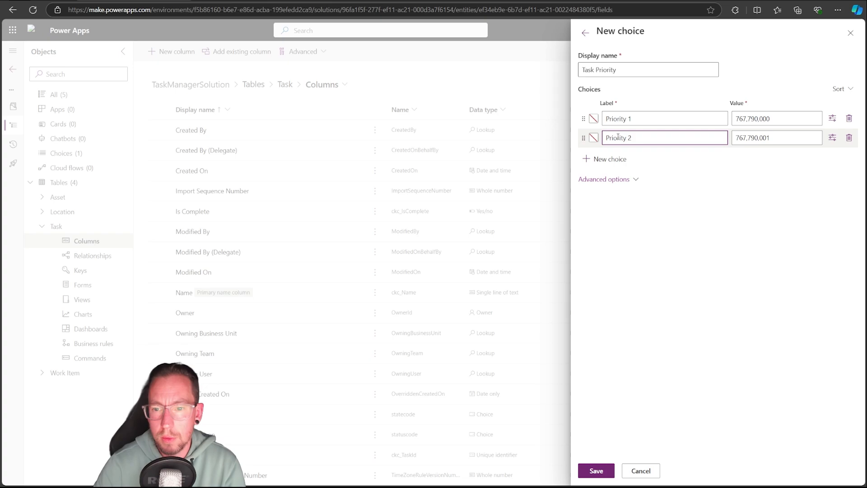
pyautogui.click(612, 160)
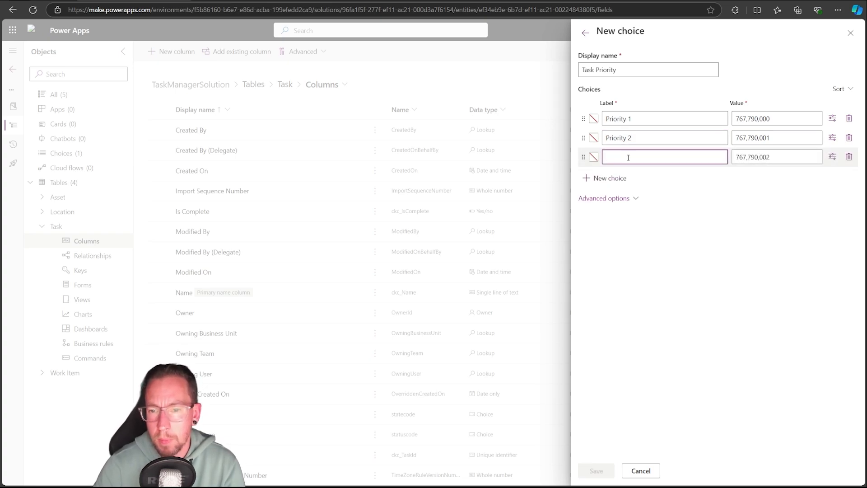
pyautogui.write('Priority')
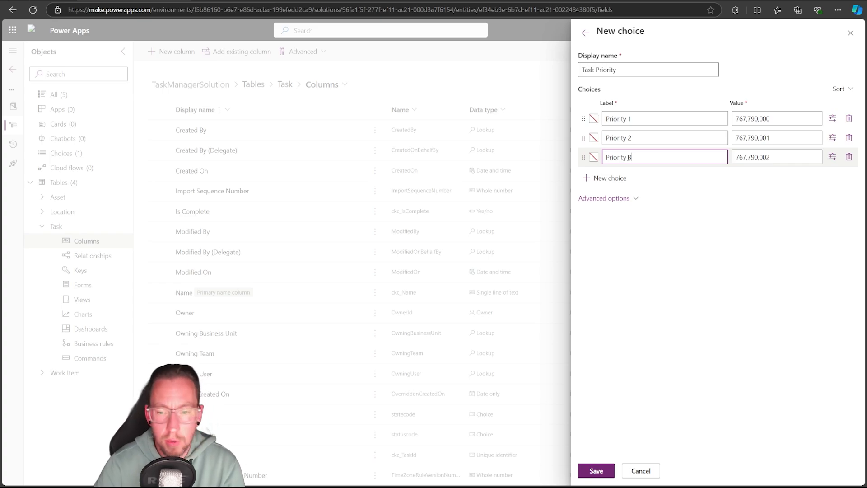
pyautogui.hotkey('ctrl', 'BackSpace')
pyautogui.write('Stand')
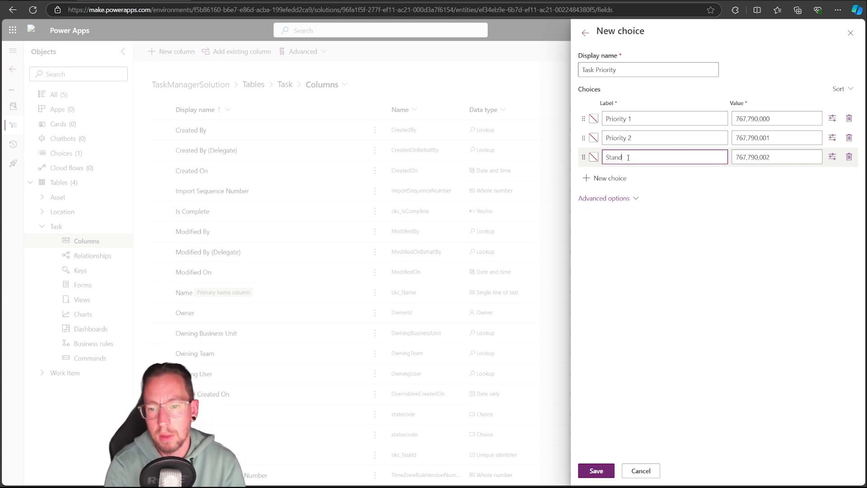
pyautogui.write('ard')
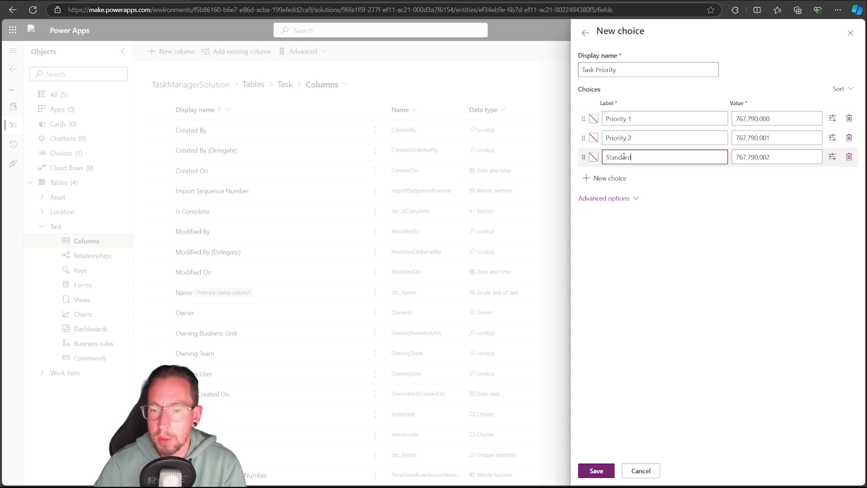
# Colour Priority 1 dark red, Priority 2 amber and Standard green, and save the Task Priority choice
pyautogui.click(594, 118)
pyautogui.moveTo(525, 97); pyautogui.dragTo(565, 88)
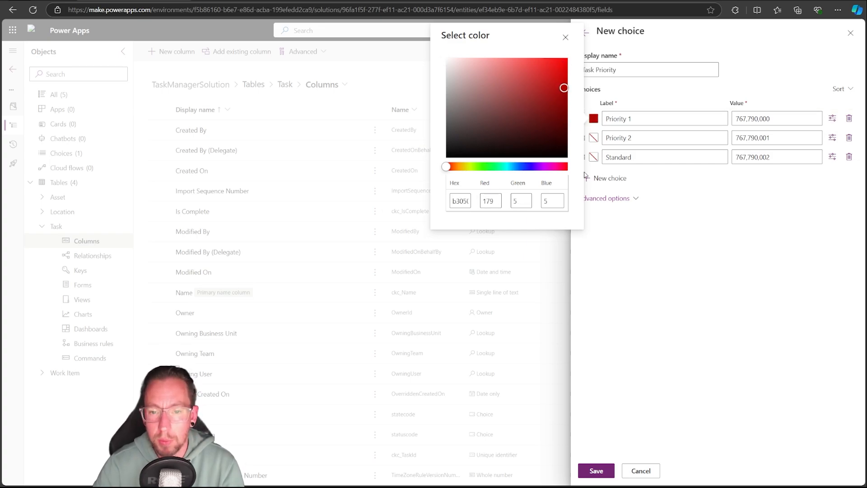
pyautogui.click(644, 224)
pyautogui.click(593, 137)
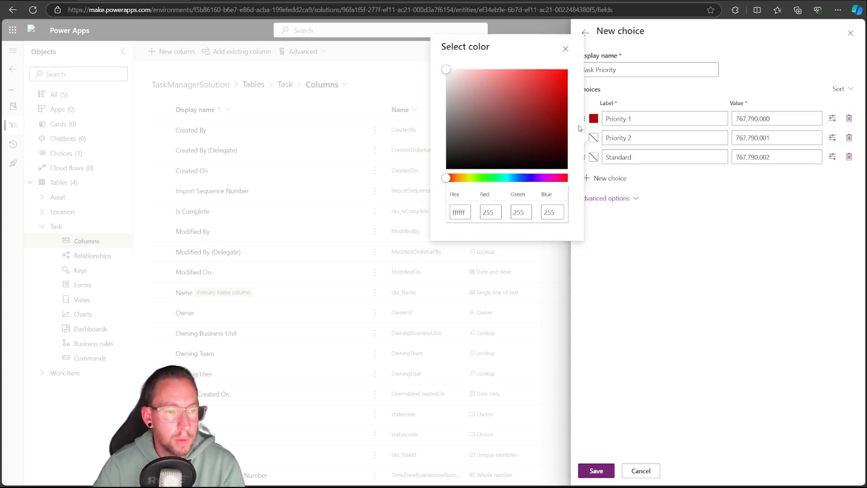
pyautogui.moveTo(471, 178); pyautogui.dragTo(460, 178)
pyautogui.moveTo(496, 129); pyautogui.dragTo(562, 94)
pyautogui.click(589, 149)
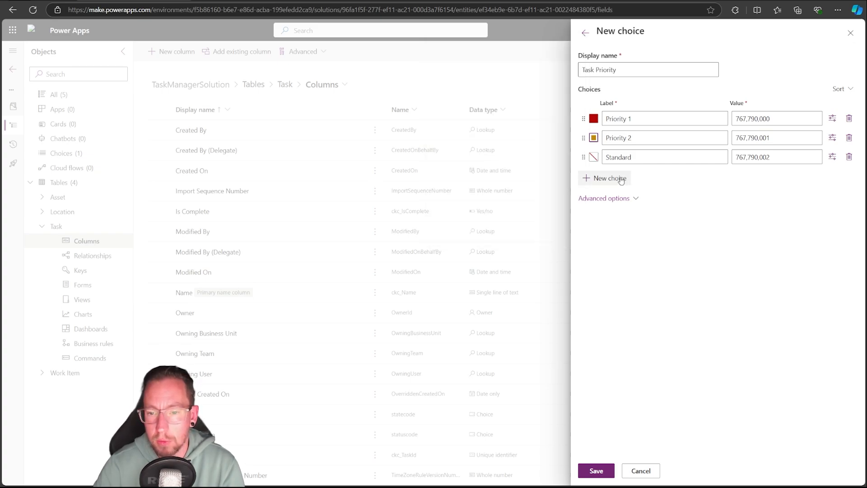
pyautogui.click(594, 157)
pyautogui.moveTo(472, 197); pyautogui.dragTo(487, 197)
pyautogui.moveTo(560, 149); pyautogui.dragTo(555, 139)
pyautogui.click(694, 240)
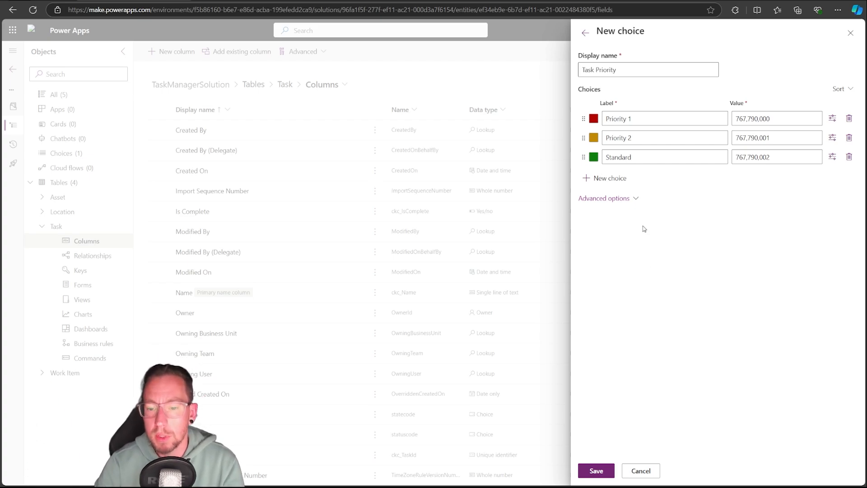
pyautogui.click(588, 477)
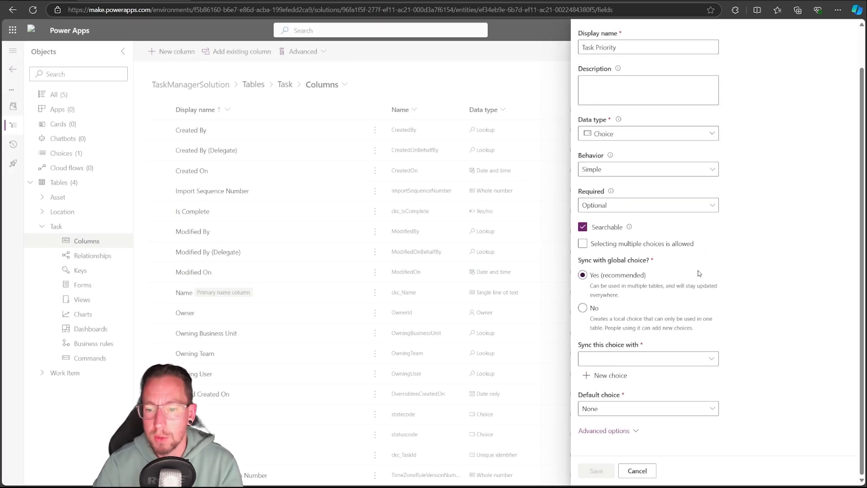
# Sync the Task Priority column with the Task Priority choice, set its default choice to Standard and save the column
pyautogui.click(712, 358)
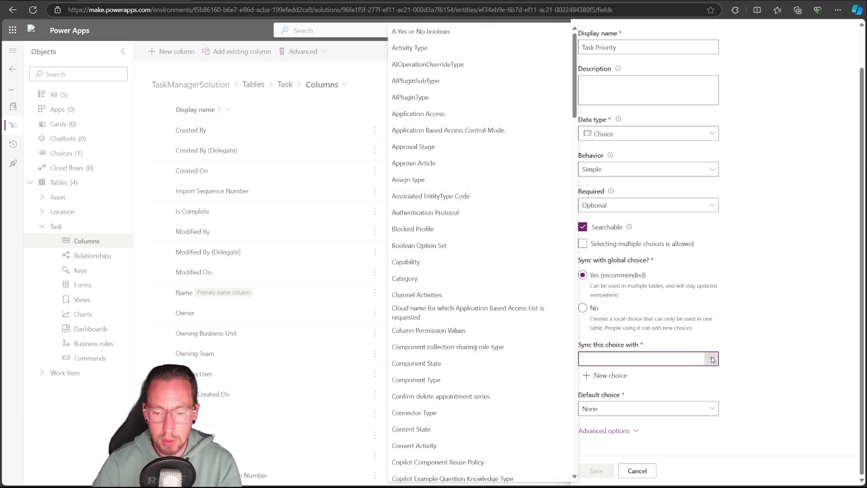
pyautogui.write('Task')
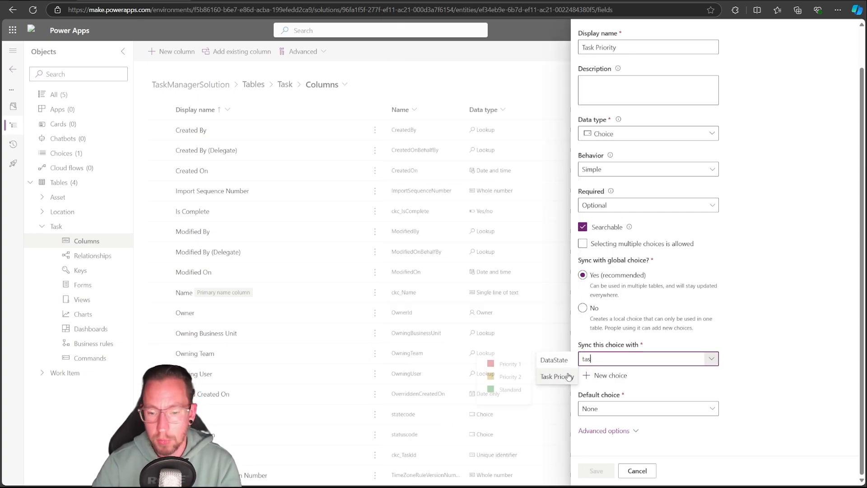
pyautogui.click(578, 360)
pyautogui.click(635, 409)
pyautogui.click(631, 408)
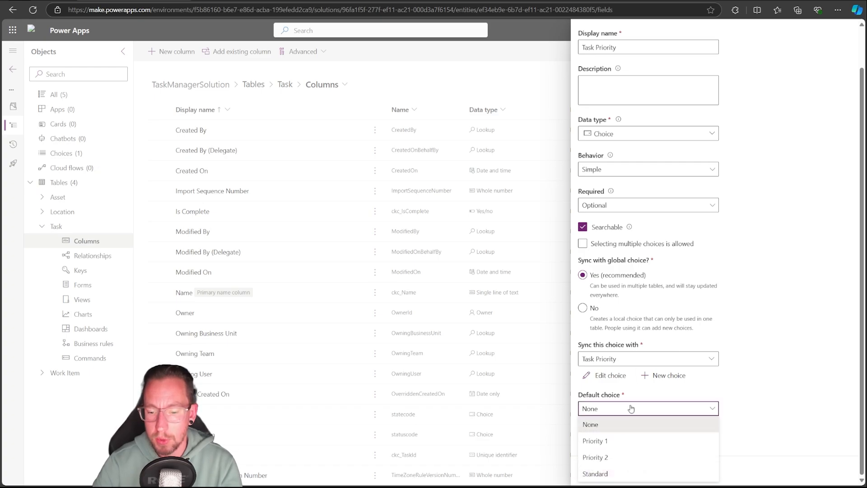
pyautogui.click(699, 409)
pyautogui.click(609, 472)
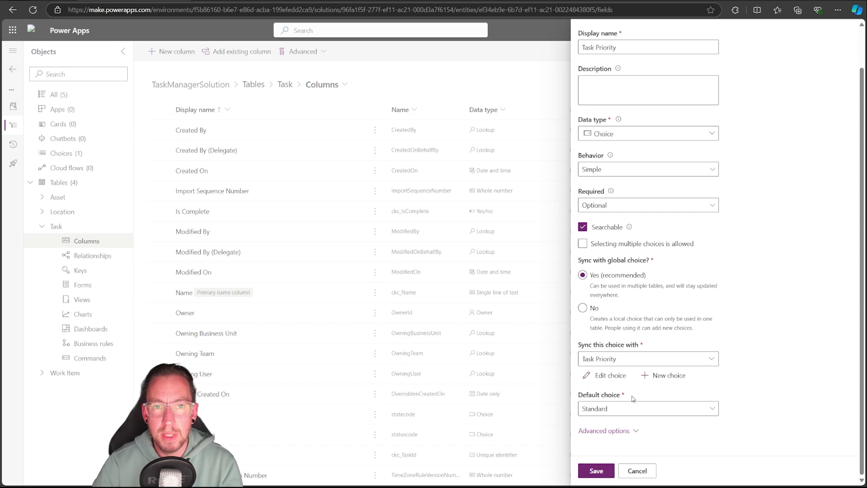
pyautogui.click(641, 411)
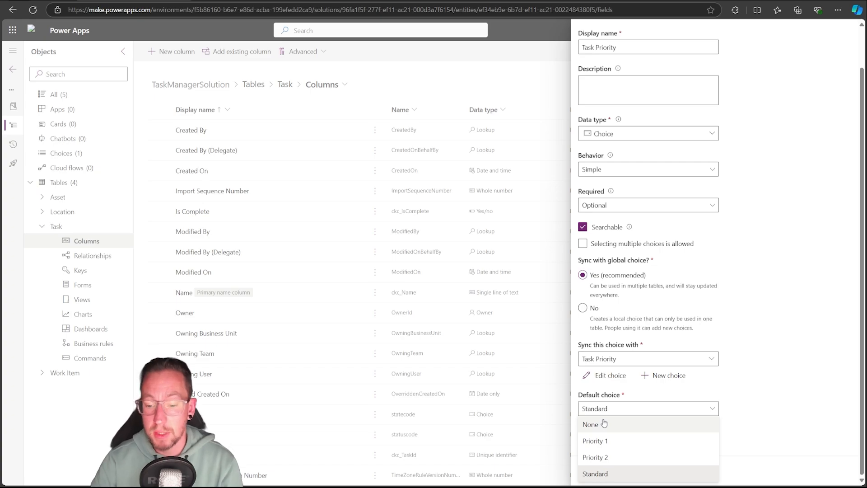
pyautogui.click(790, 379)
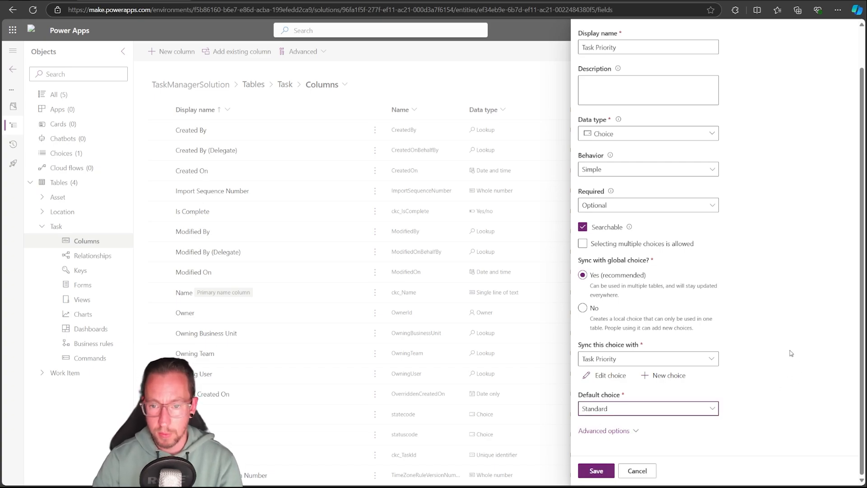
pyautogui.click(596, 471)
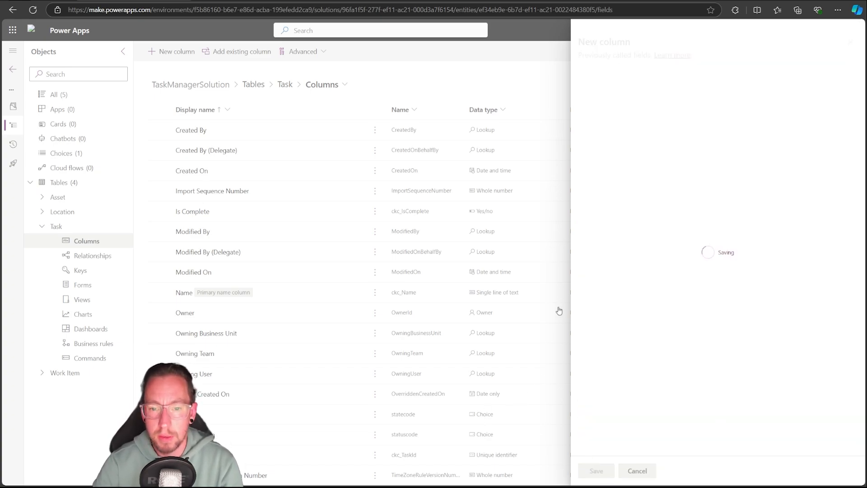
# Start another new column in the Task table
pyautogui.click(177, 53)
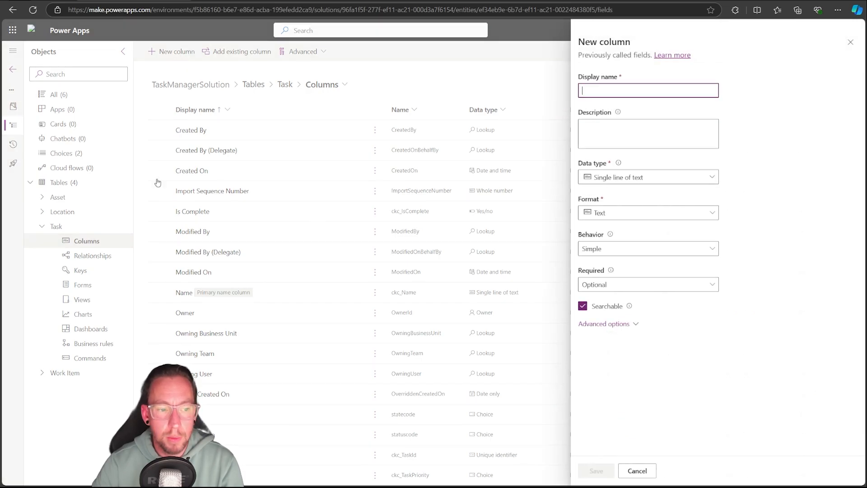
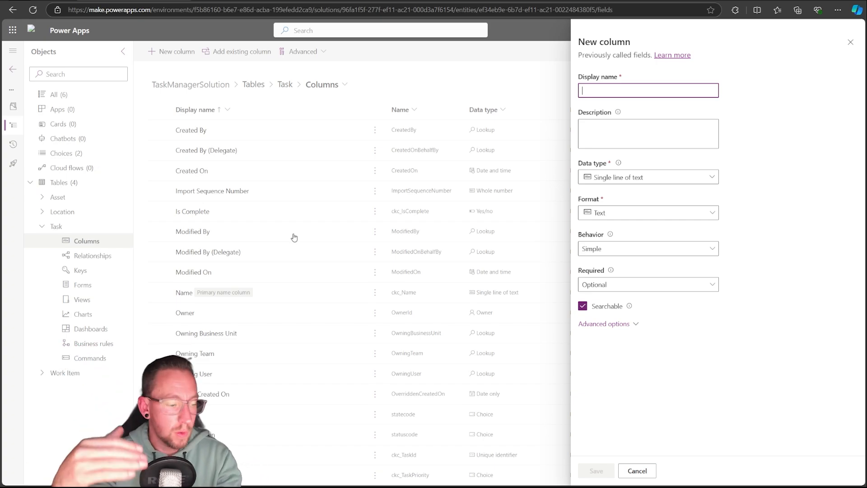
# Name the new Task column Work Item ID and set its data type to Lookup
pyautogui.write('Work Item ID')
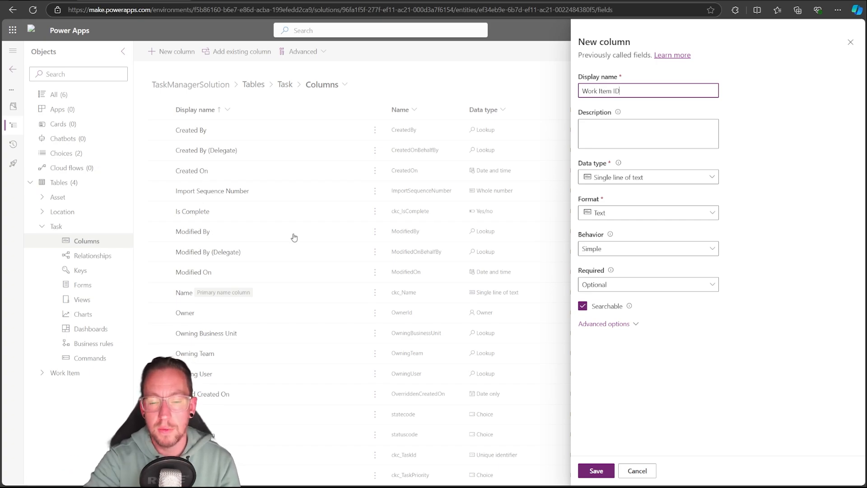
pyautogui.click(642, 176)
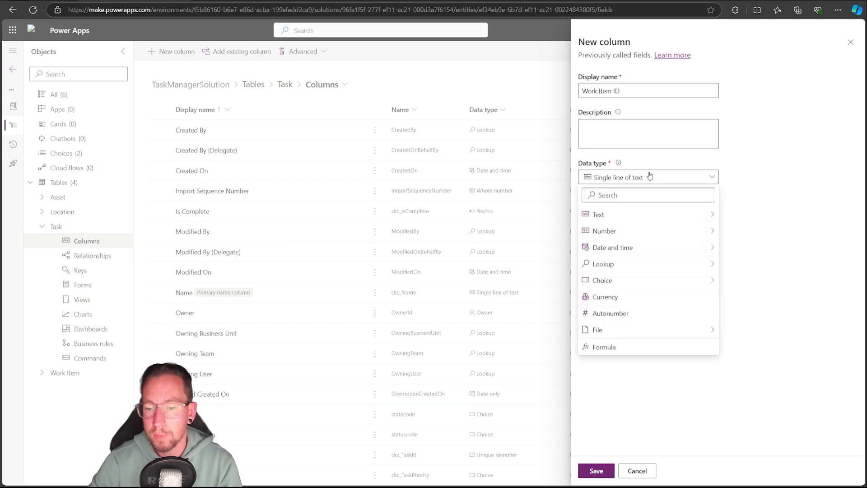
pyautogui.moveTo(713, 266)
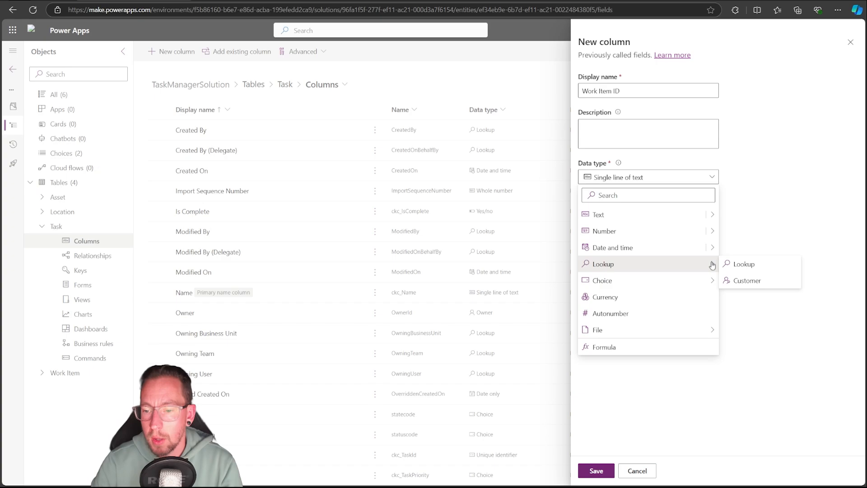
pyautogui.click(753, 265)
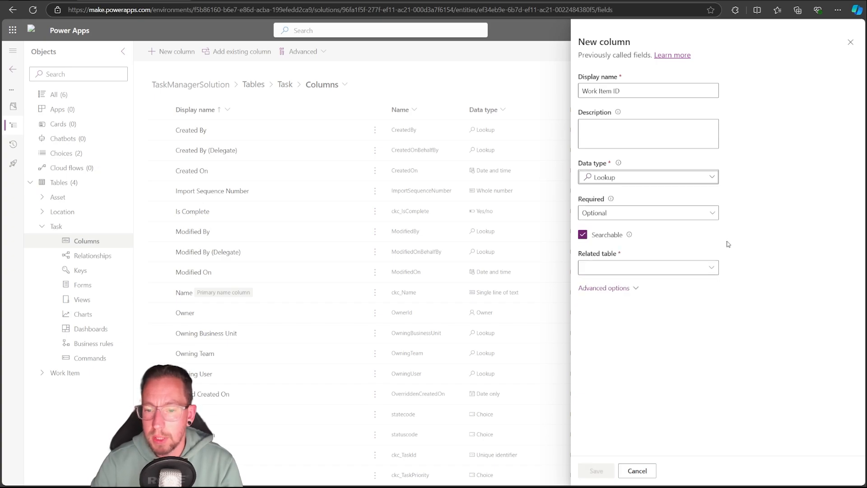
# Relate the Work Item ID lookup to the Work Item table and save the column
pyautogui.click(713, 267)
pyautogui.write('wor')
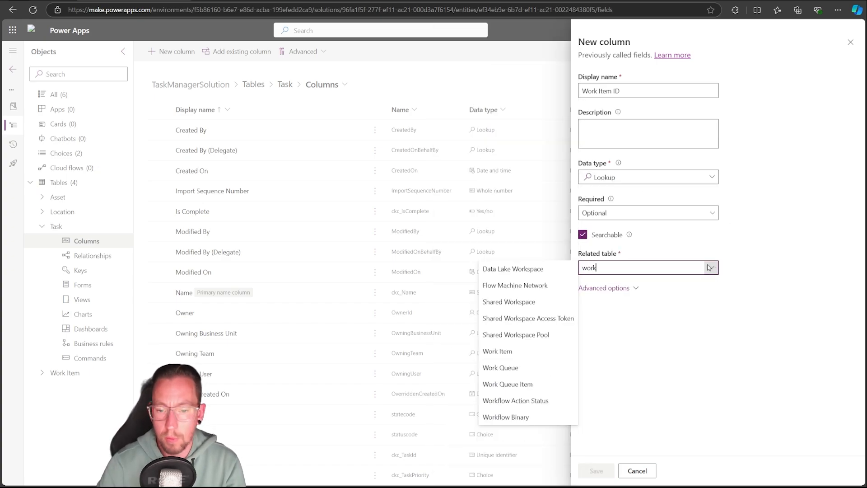
pyautogui.write('k')
pyautogui.click(484, 351)
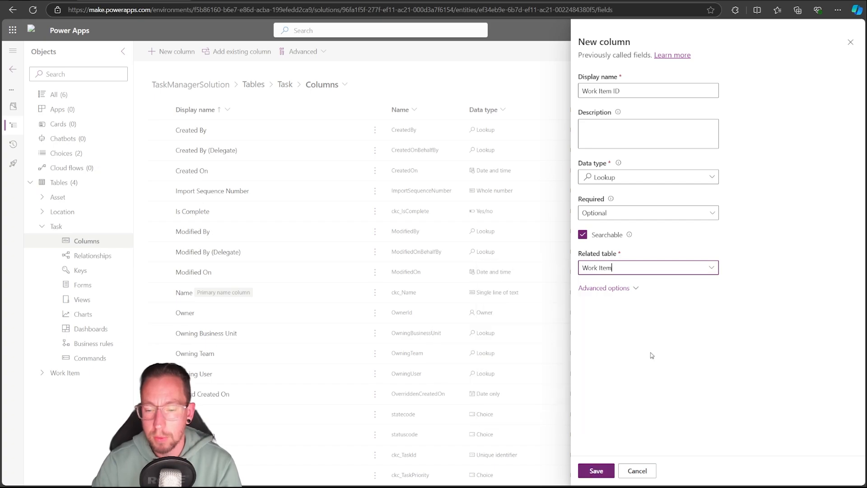
pyautogui.click(633, 289)
pyautogui.click(632, 289)
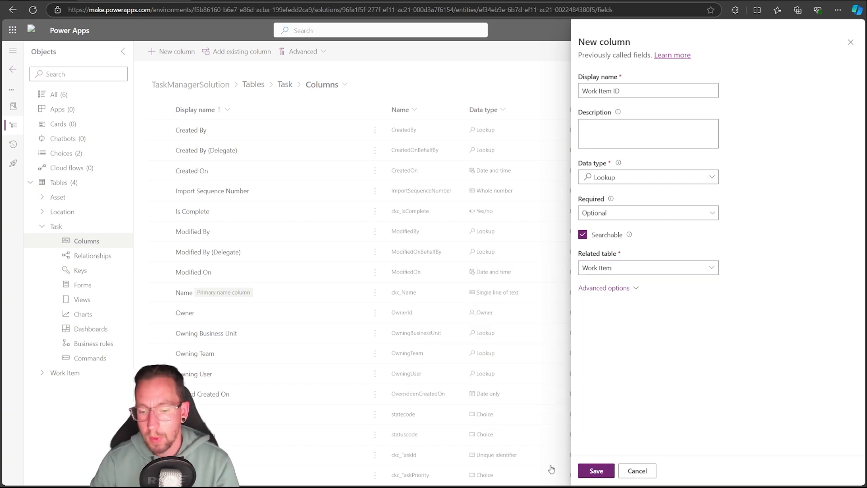
pyautogui.click(597, 468)
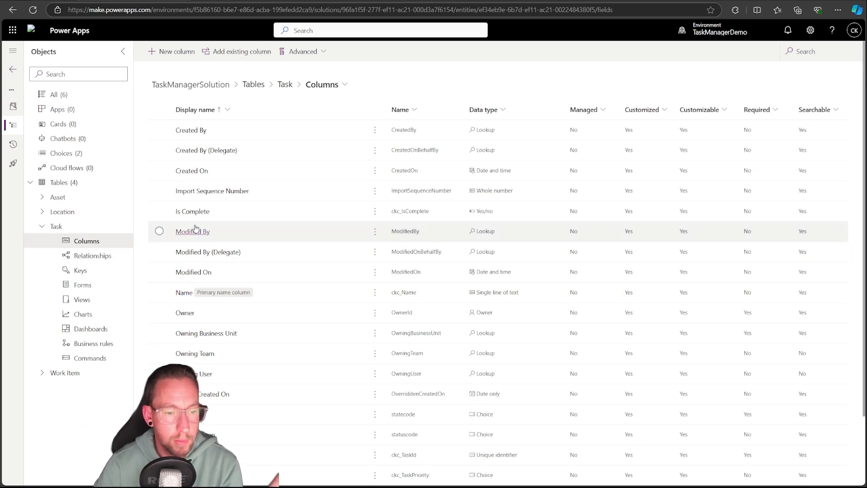
# Start a new Task column named Description as a single line of text in Text area format
pyautogui.click(174, 57)
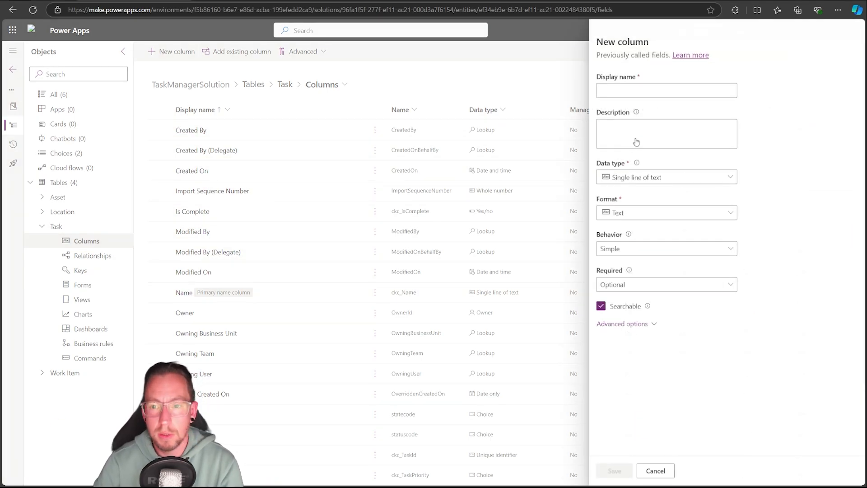
pyautogui.write('Description')
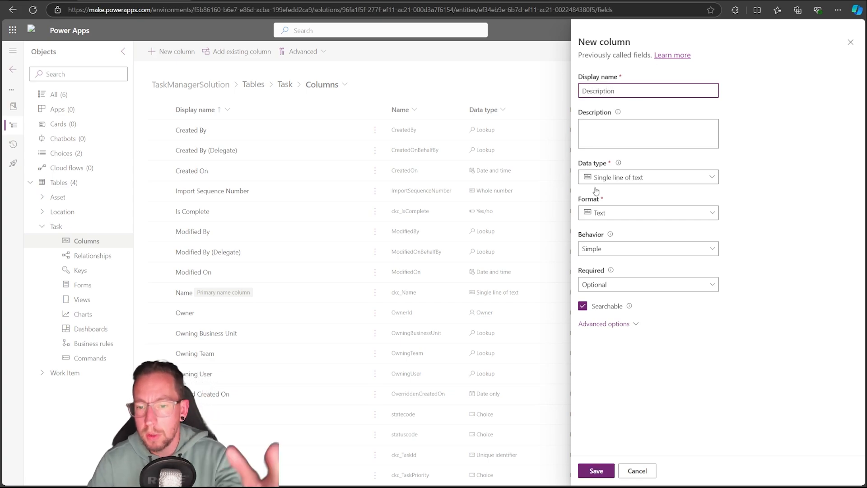
pyautogui.click(623, 179)
pyautogui.moveTo(712, 219)
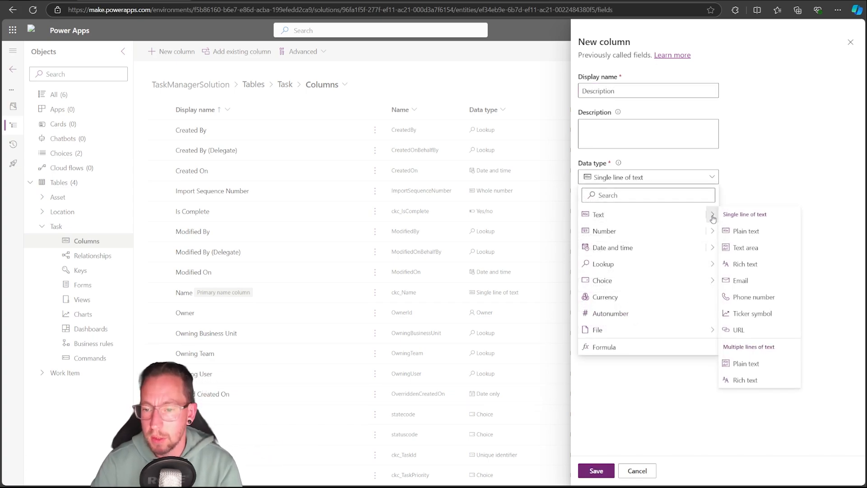
pyautogui.click(750, 247)
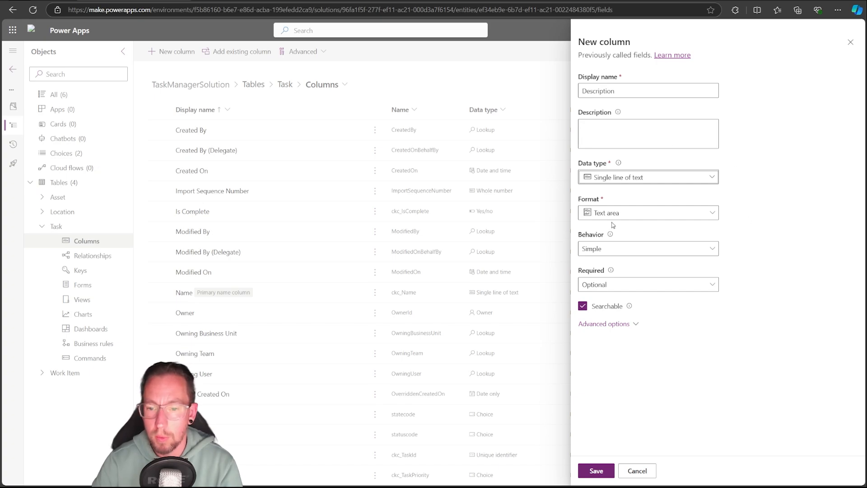
# Set the Description column's maximum character count to 500 and save the column
pyautogui.click(614, 324)
pyautogui.click(609, 397)
pyautogui.hotkey('ctrl', 'a')
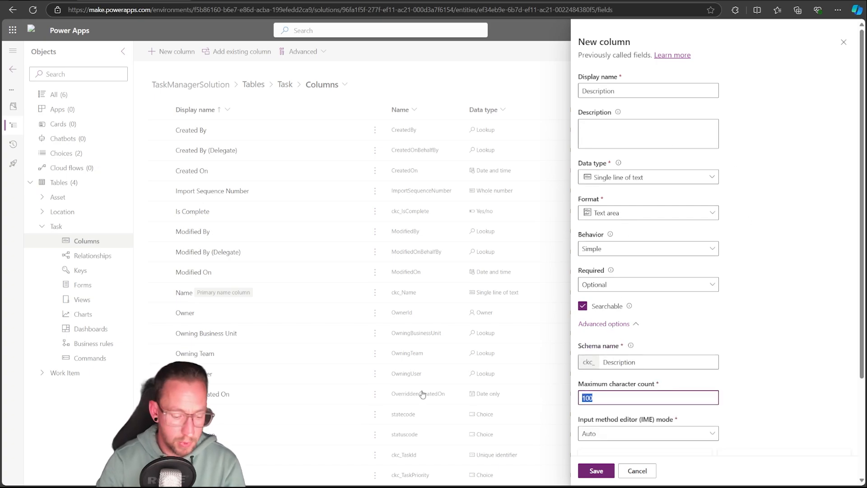
pyautogui.write('500')
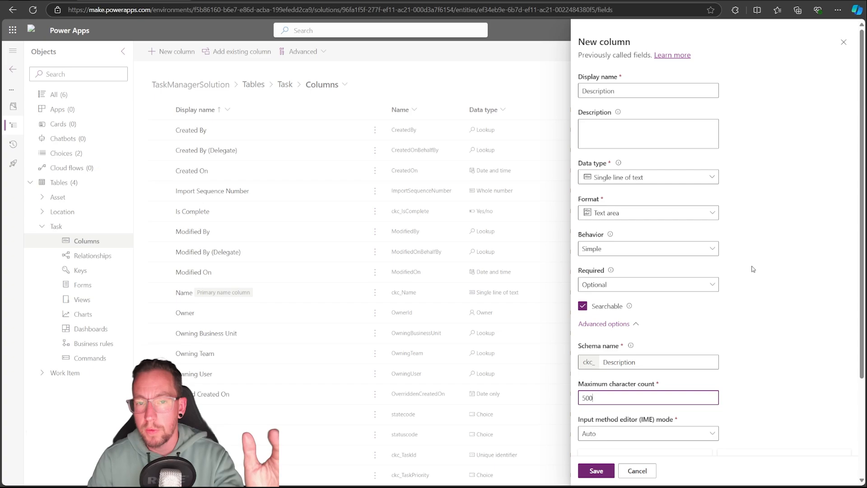
pyautogui.click(788, 292)
pyautogui.scroll(-3, 677, 362)
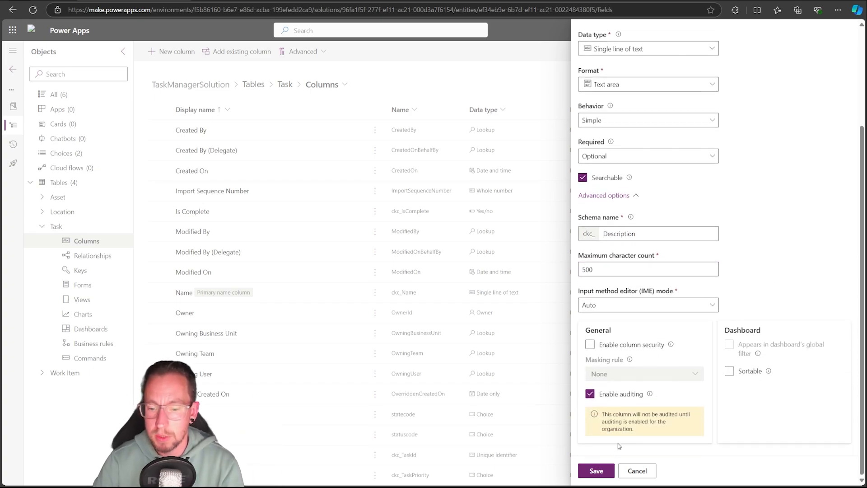
pyautogui.click(597, 470)
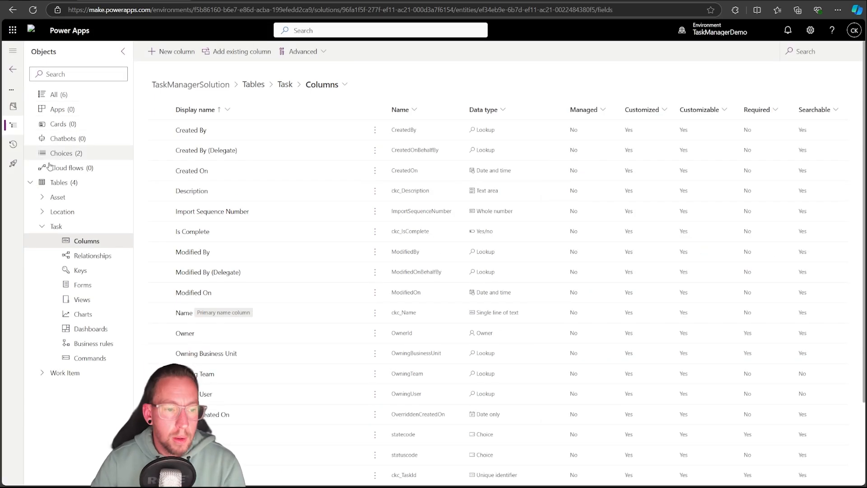
# Open the Task table's primary Name column for editing and change its data type to Autonumber
pyautogui.click(65, 372)
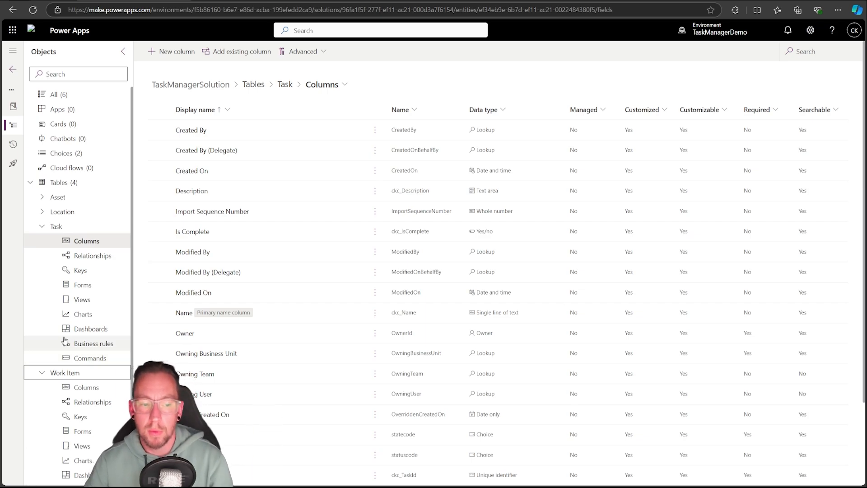
pyautogui.click(184, 313)
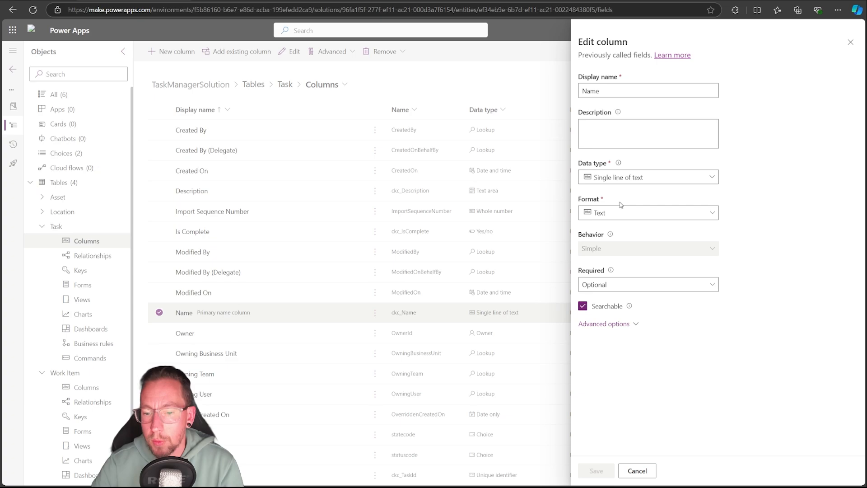
pyautogui.click(673, 176)
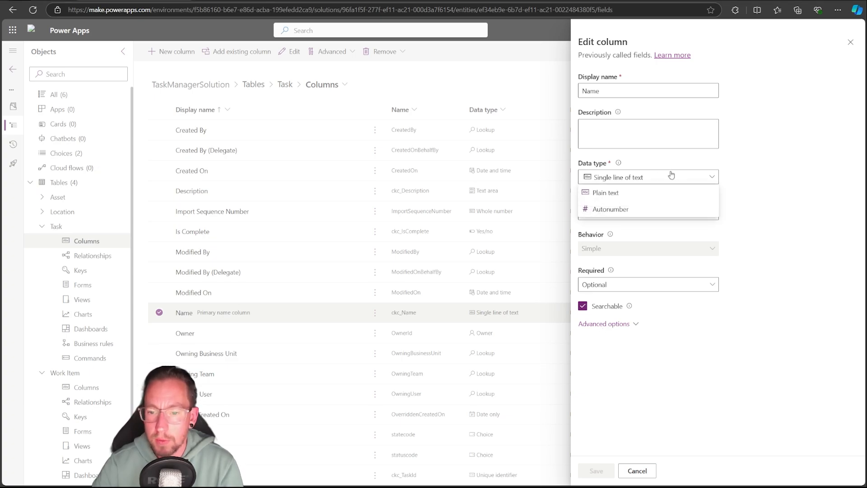
pyautogui.click(611, 209)
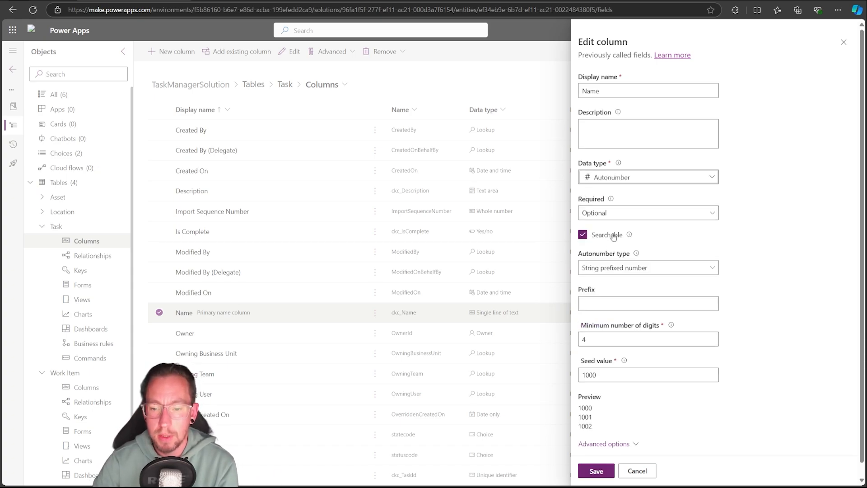
pyautogui.scroll(-1, 673, 308)
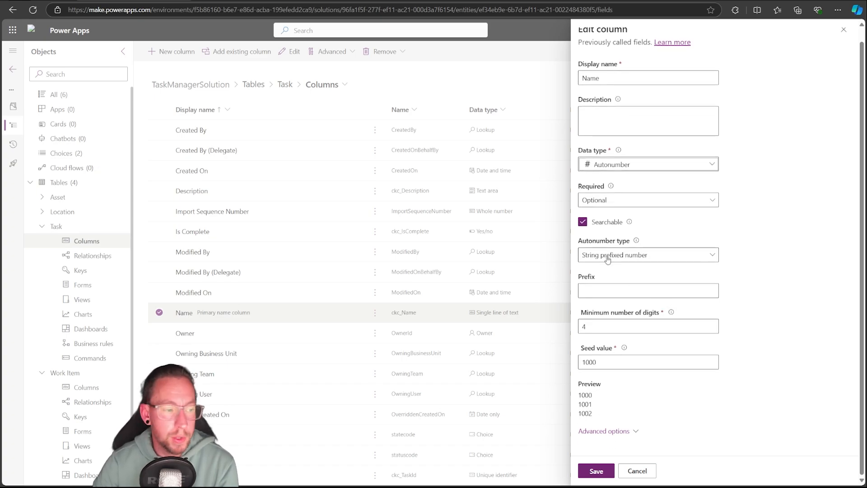
# Set the Name column's autonumber prefix to wi
pyautogui.click(607, 290)
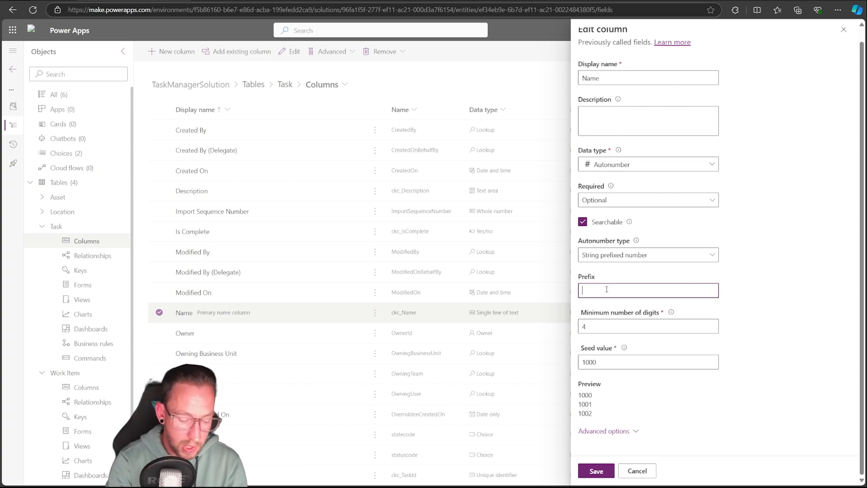
pyautogui.write('ckc')
pyautogui.press('BackSpace')
pyautogui.press('BackSpace')
pyautogui.press('BackSpace')
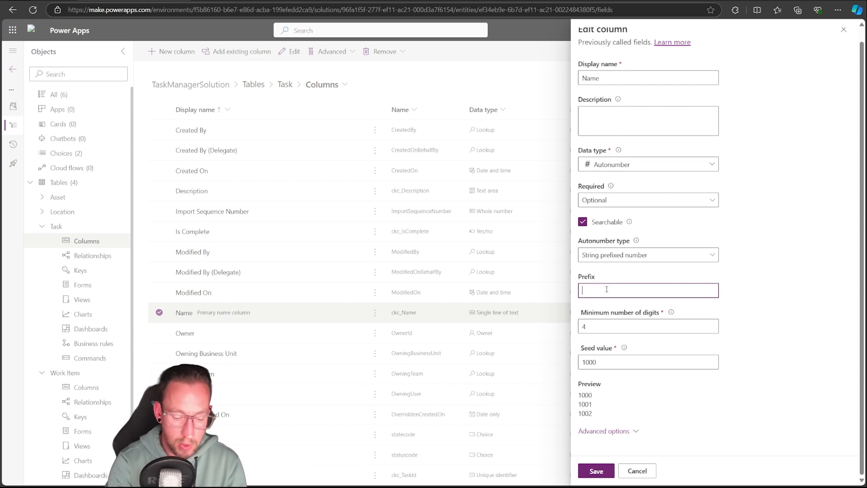
pyautogui.write('wi')
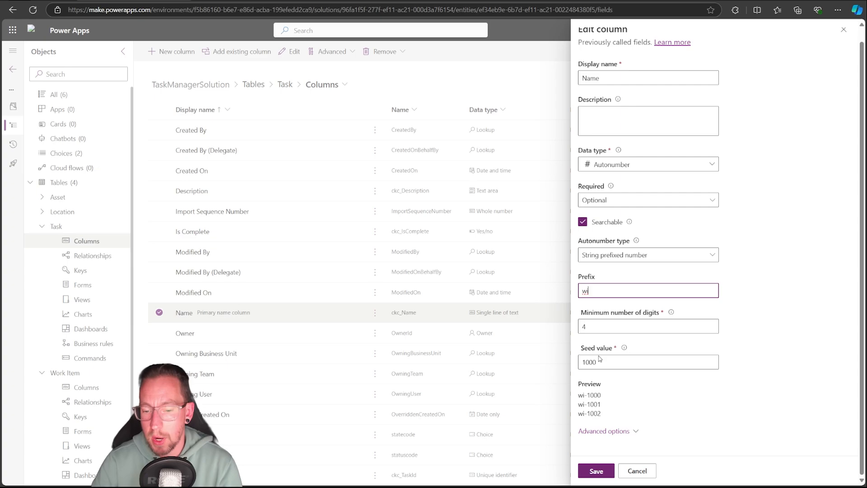
pyautogui.doubleClick(609, 365)
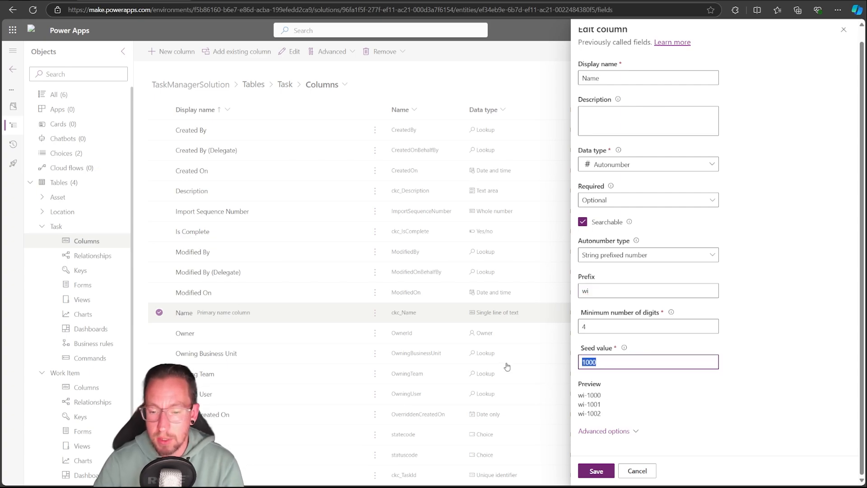
pyautogui.write('100')
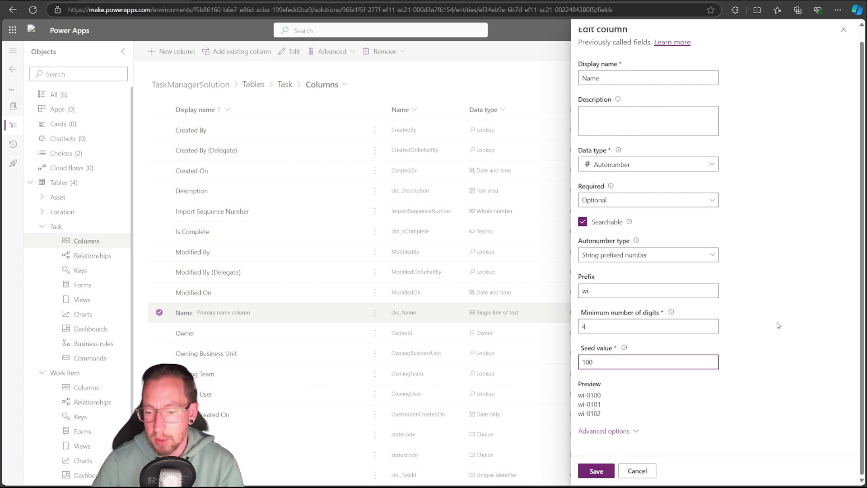
pyautogui.click(650, 365)
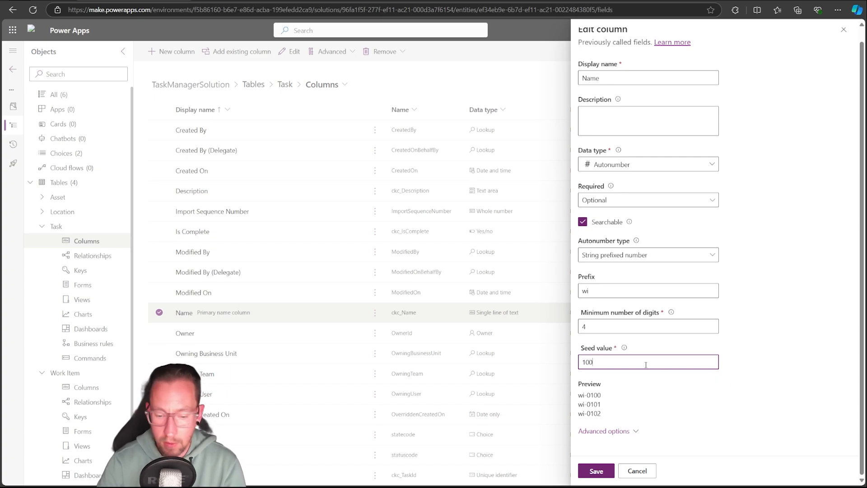
pyautogui.write('0000000')
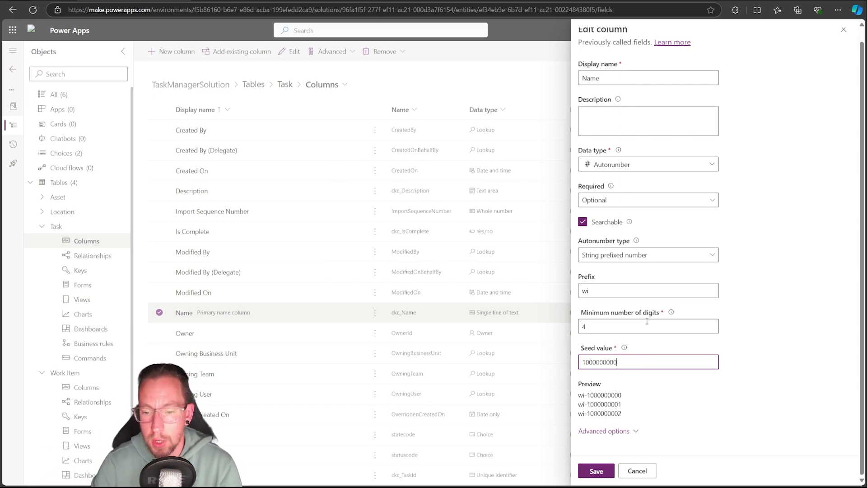
# Try 43 as the minimum number of digits, and restore 4 digits with a seed value of 1000
pyautogui.hotkey('shift', 'Tab')
pyautogui.press('BackSpace')
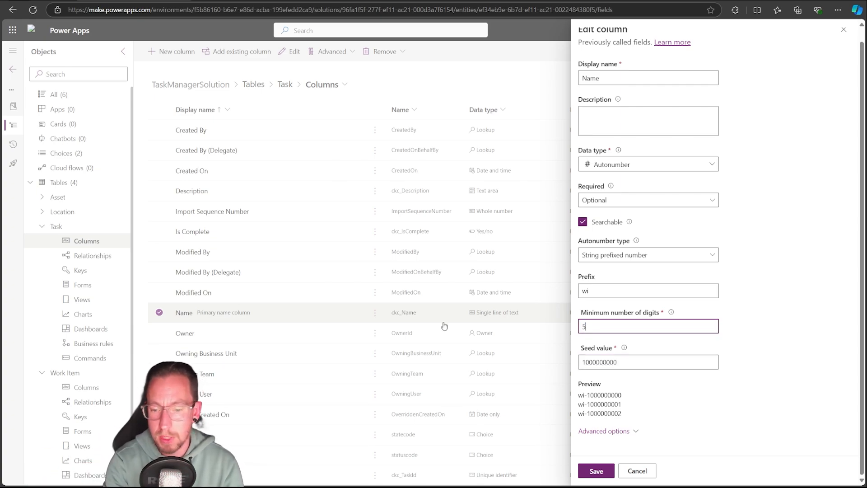
pyautogui.write('44')
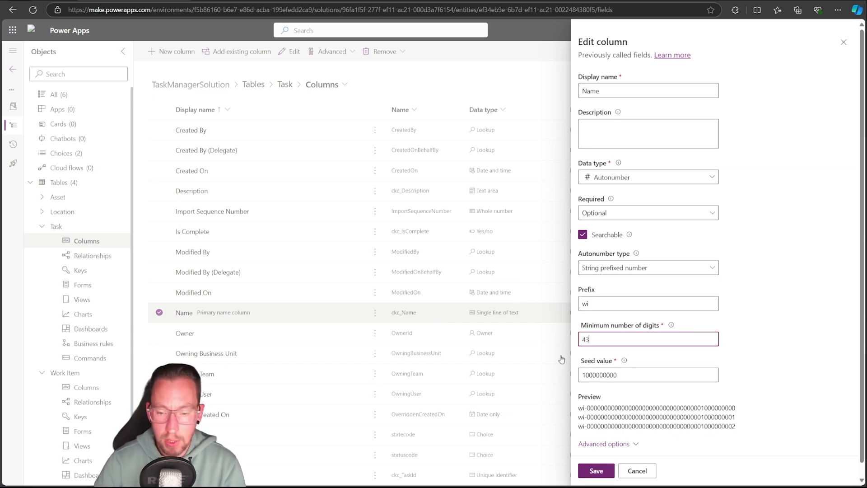
pyautogui.press('BackSpace')
pyautogui.moveTo(617, 374); pyautogui.dragTo(597, 375)
pyautogui.press('BackSpace')
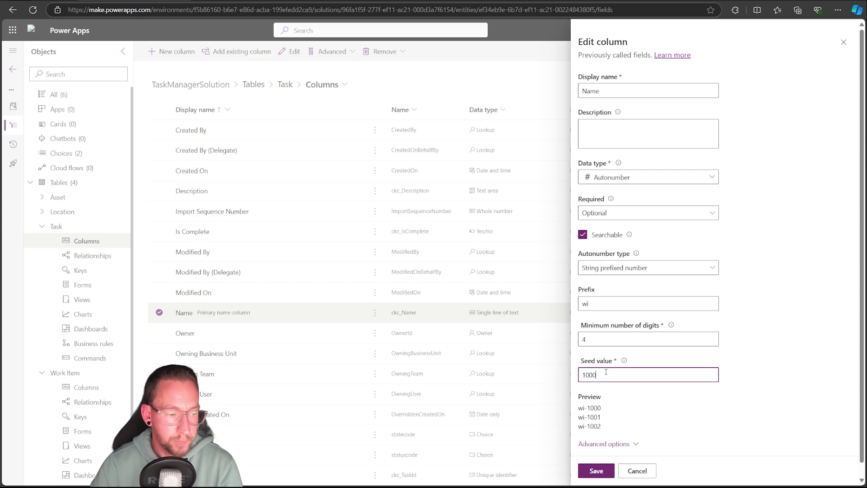
# Expand the Name column's advanced options and switch its autonumber type to Custom
pyautogui.scroll(-1, 730, 379)
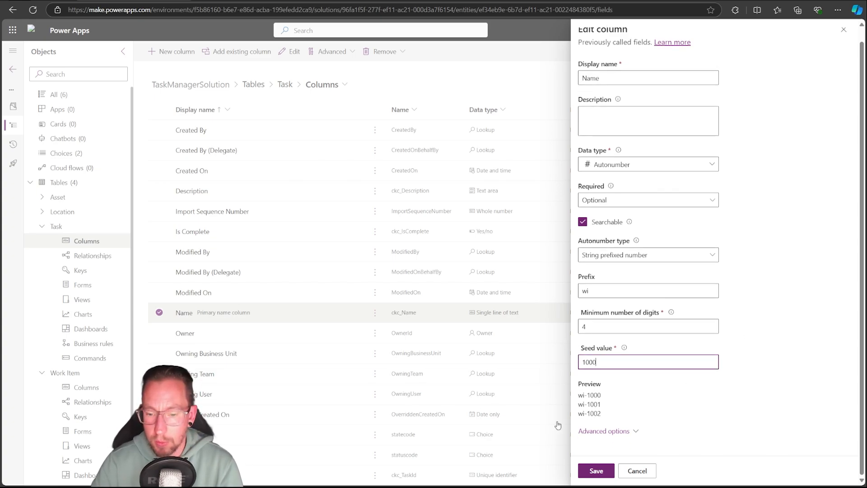
pyautogui.click(615, 432)
pyautogui.scroll(-5, 740, 344)
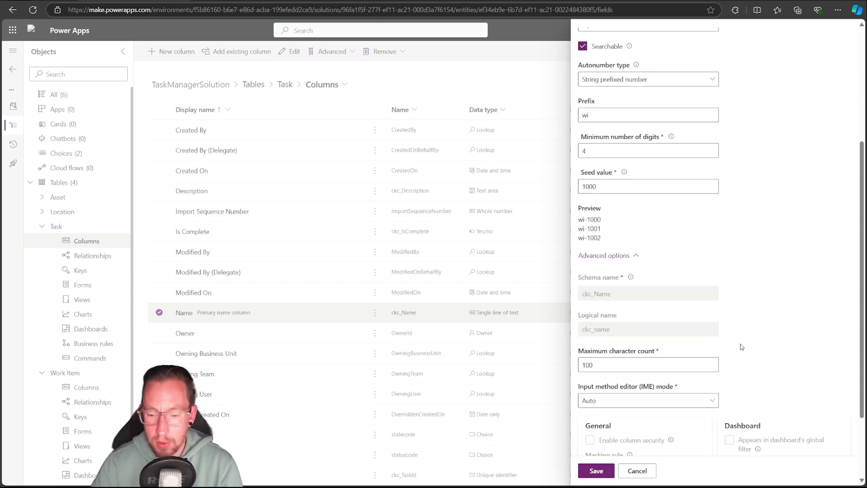
pyautogui.scroll(5, 724, 357)
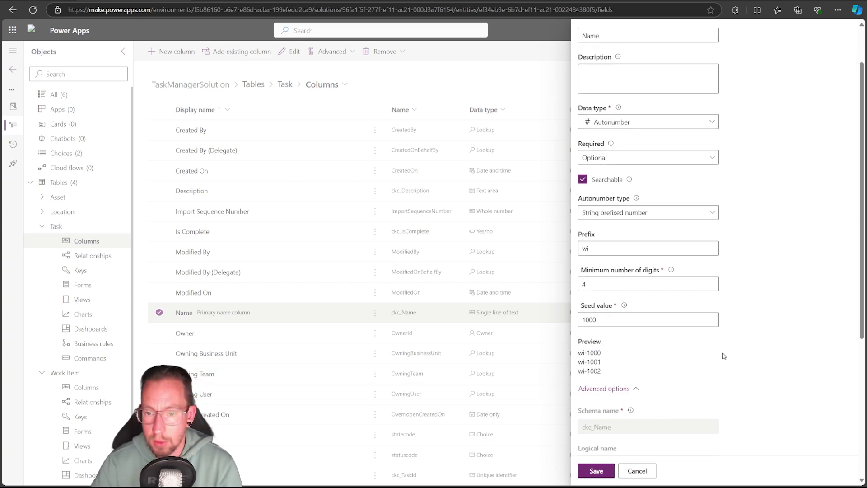
pyautogui.click(613, 213)
pyautogui.click(593, 261)
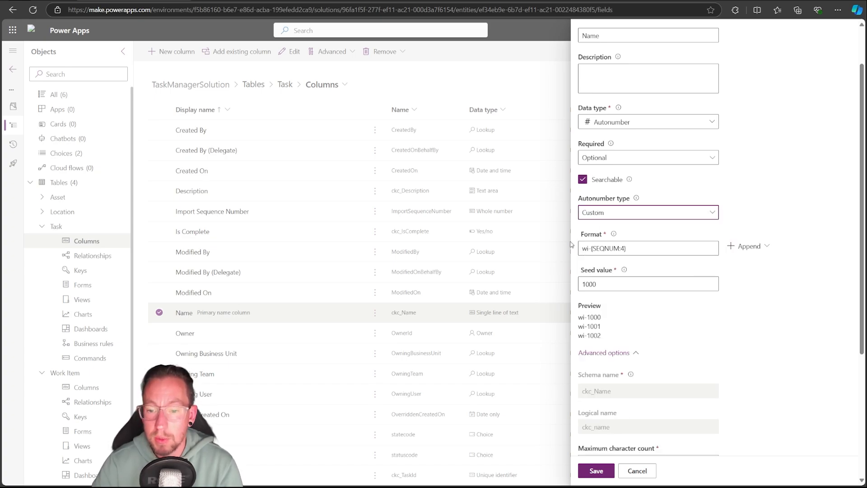
# Replace the wi prefix in the Name column's custom autonumber format with a random string, giving {RANDSTRING:4}-{SEQNUM:4}
pyautogui.click(612, 252)
pyautogui.click(767, 247)
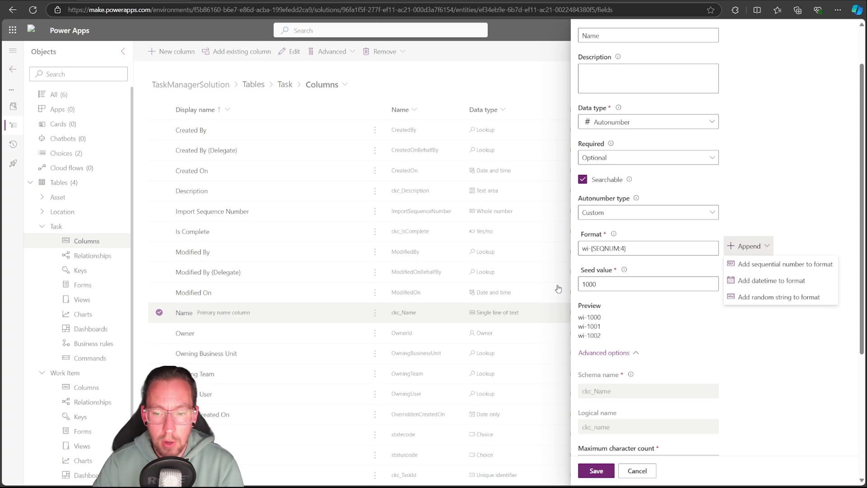
pyautogui.scroll(2, 591, 271)
pyautogui.moveTo(589, 306); pyautogui.dragTo(535, 306)
pyautogui.press('BackSpace')
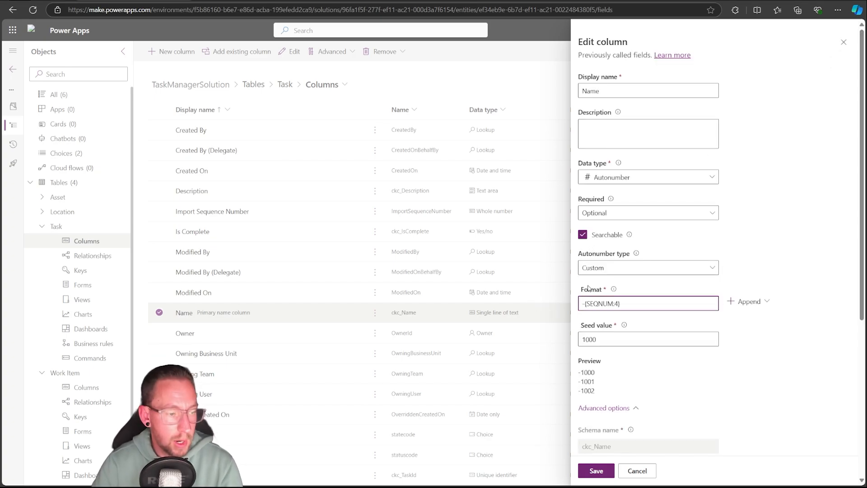
pyautogui.click(746, 302)
pyautogui.click(765, 355)
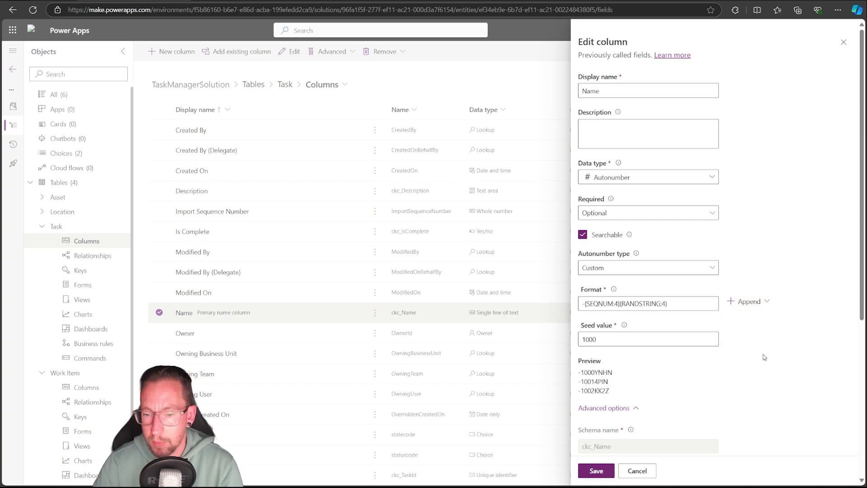
pyautogui.moveTo(668, 303); pyautogui.dragTo(622, 301)
pyautogui.hotkey('ctrl', 'c')
pyautogui.press('BackSpace')
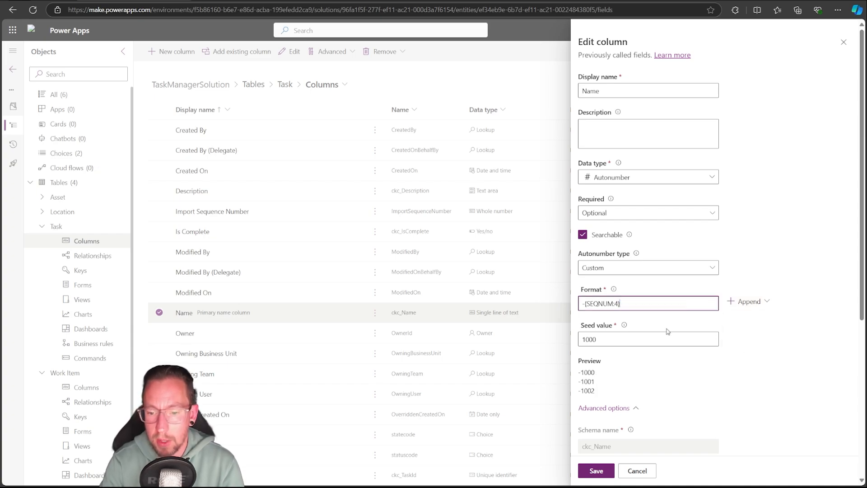
pyautogui.hotkey('ctrl', 'v')
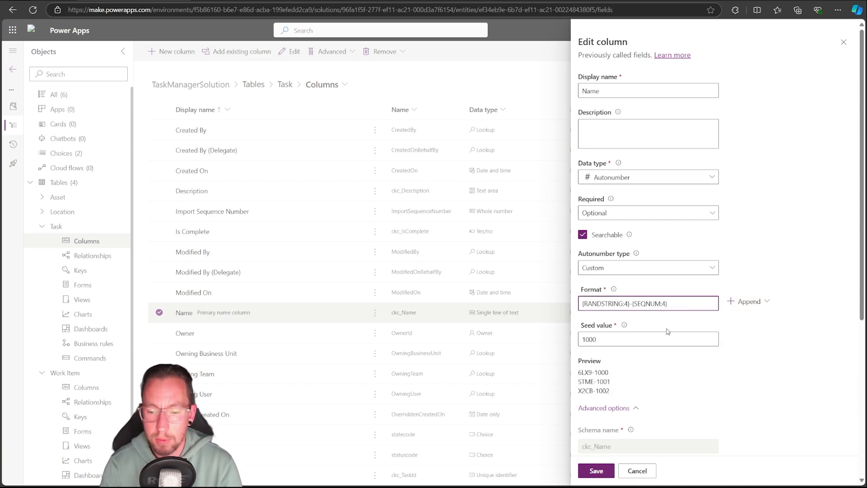
# Shorten the Name column's format to {RANDSTRING:3}-{SEQNUM:3}, save the column, and collapse the Task and Work Item tables
pyautogui.press('BackSpace')
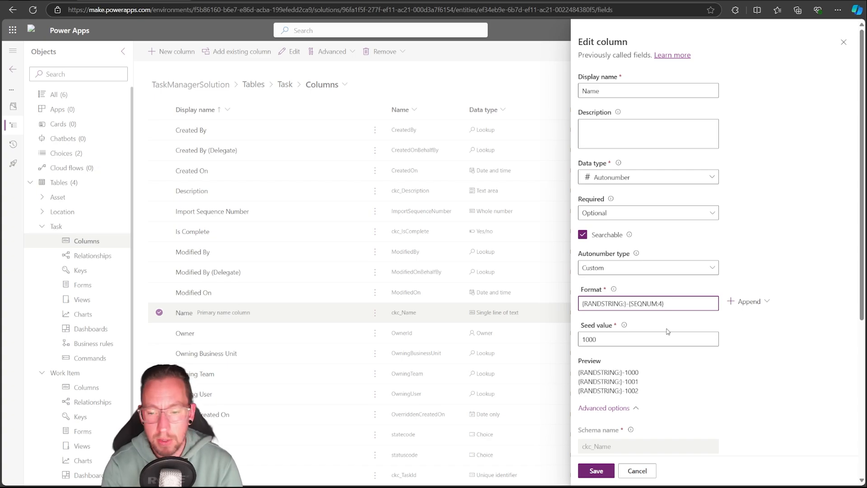
pyautogui.write('3')
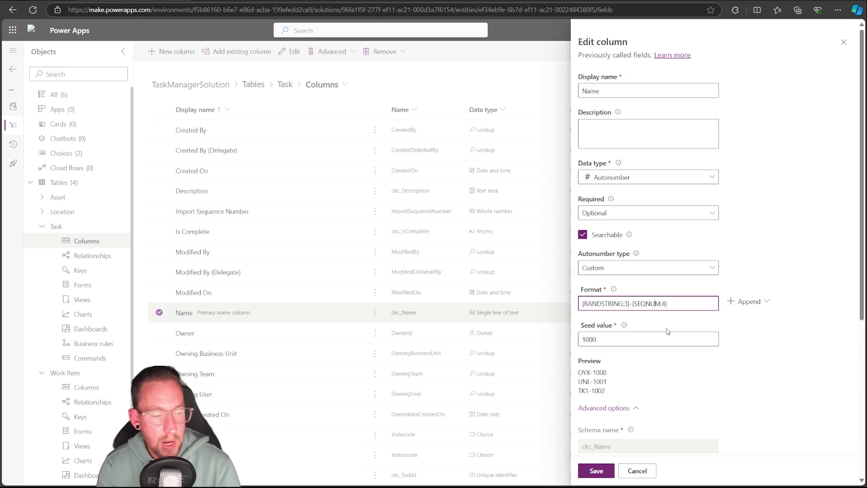
pyautogui.press('BackSpace')
pyautogui.write('3')
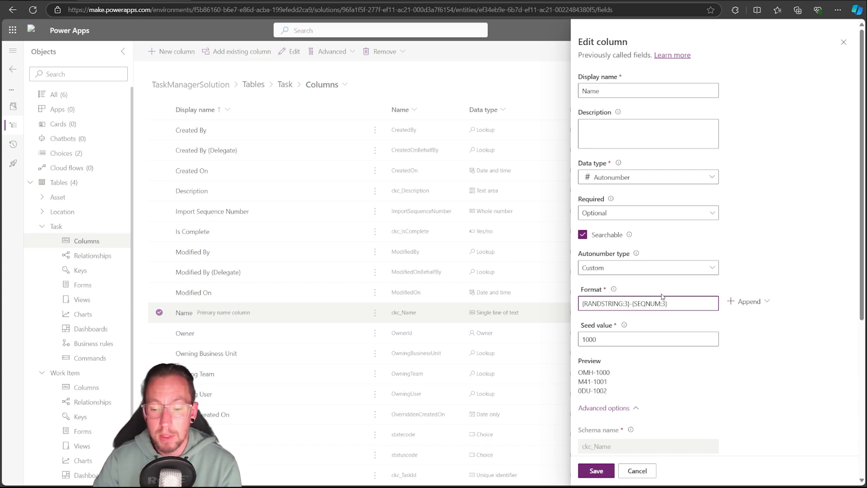
pyautogui.scroll(-3, 708, 373)
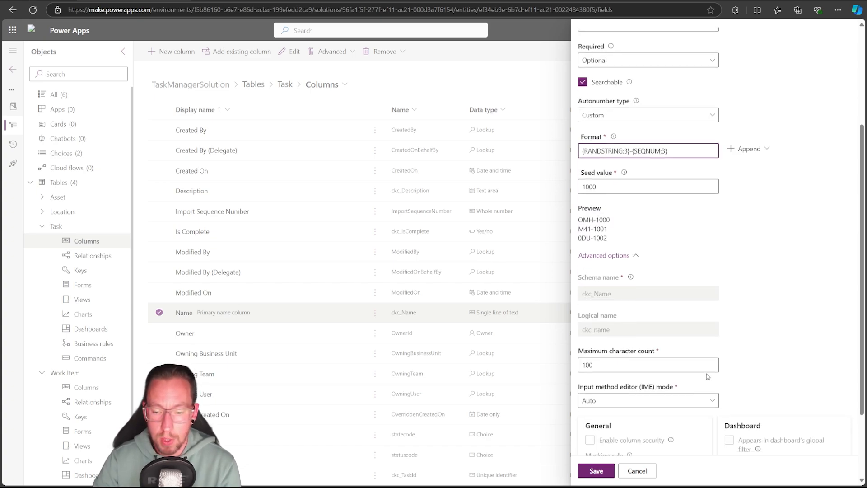
pyautogui.click(597, 471)
pyautogui.click(596, 470)
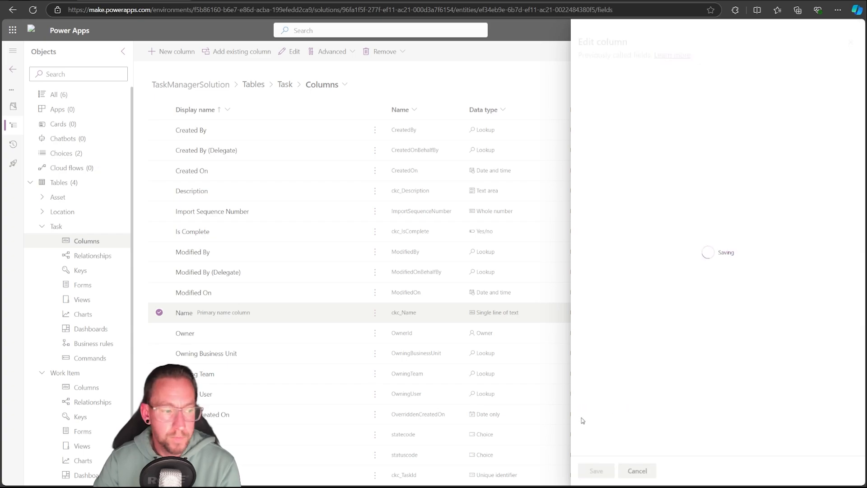
pyautogui.click(43, 227)
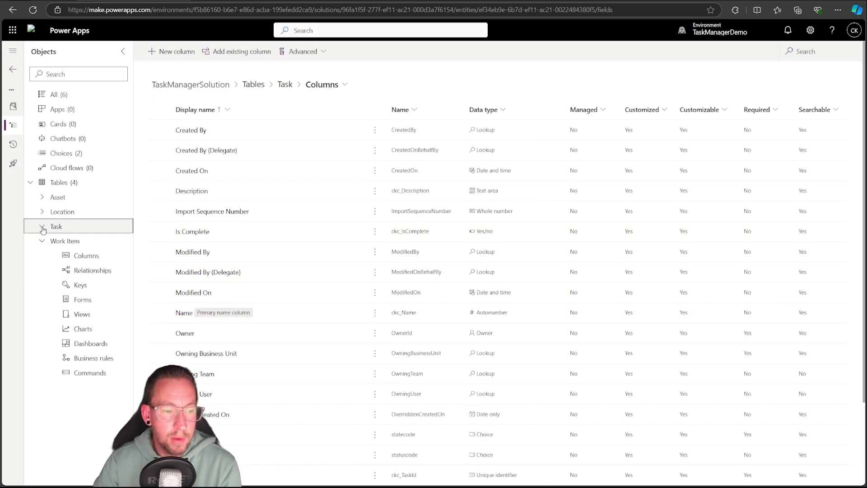
pyautogui.click(42, 241)
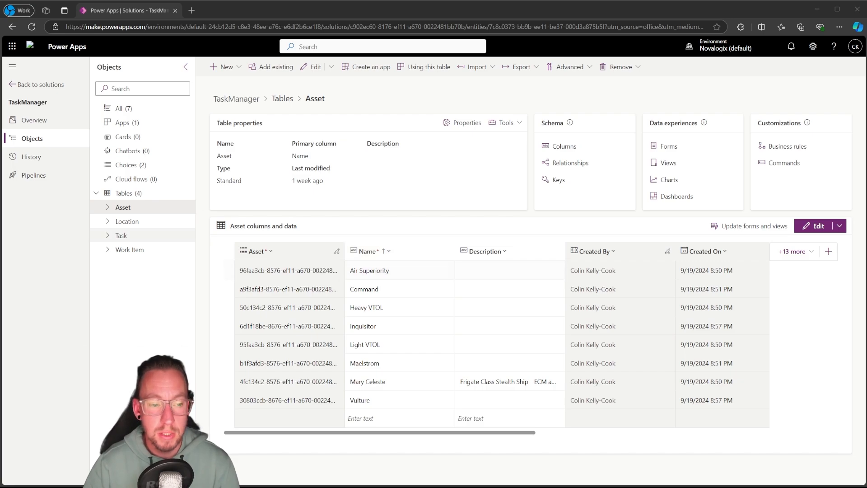
# Open the Location table of the TaskManager solution in the full data editor
pyautogui.click(107, 221)
pyautogui.click(143, 221)
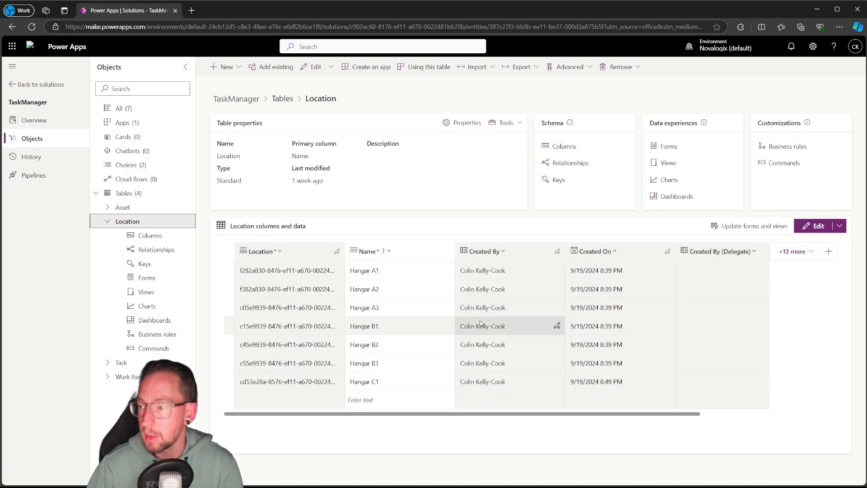
pyautogui.click(816, 226)
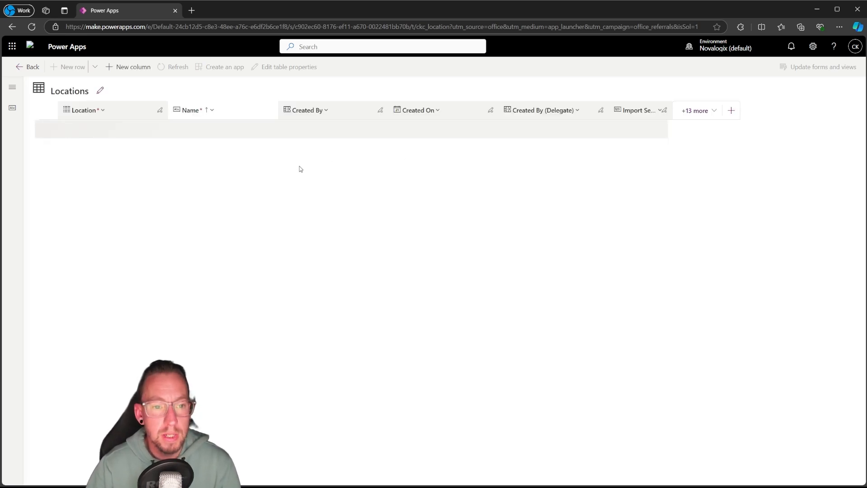
pyautogui.click(696, 110)
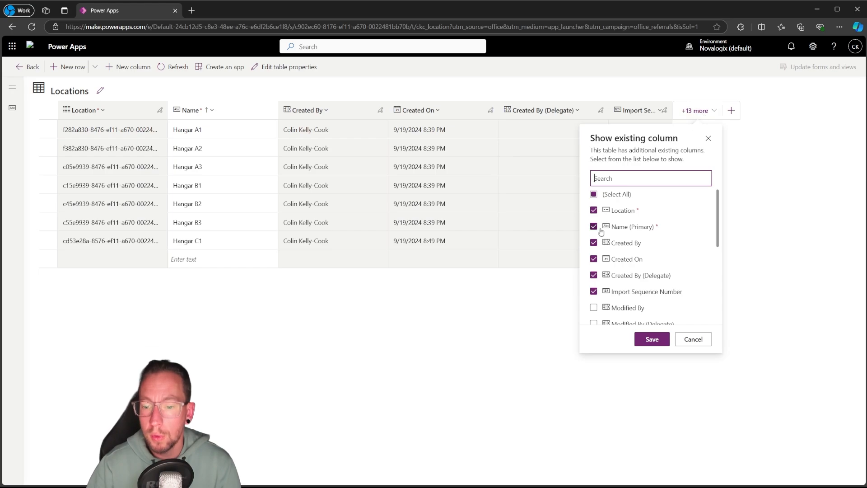
pyautogui.scroll(-2, 607, 264)
pyautogui.scroll(-3, 607, 264)
pyautogui.scroll(6, 606, 263)
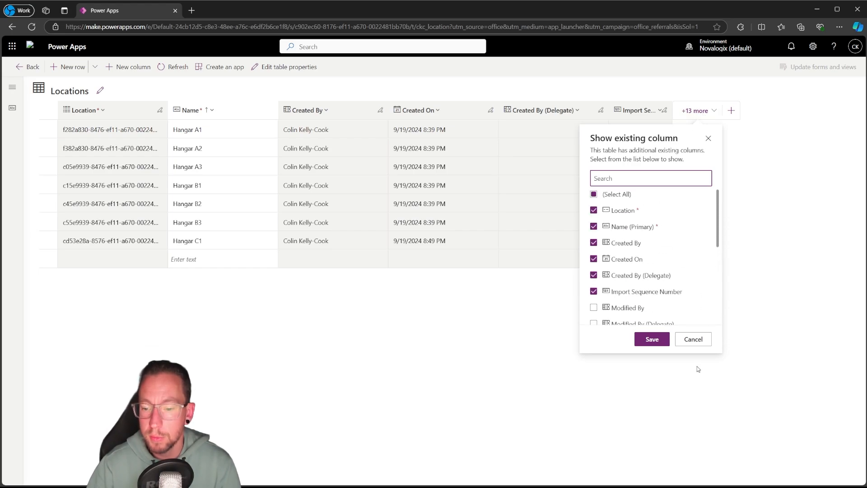
pyautogui.click(693, 339)
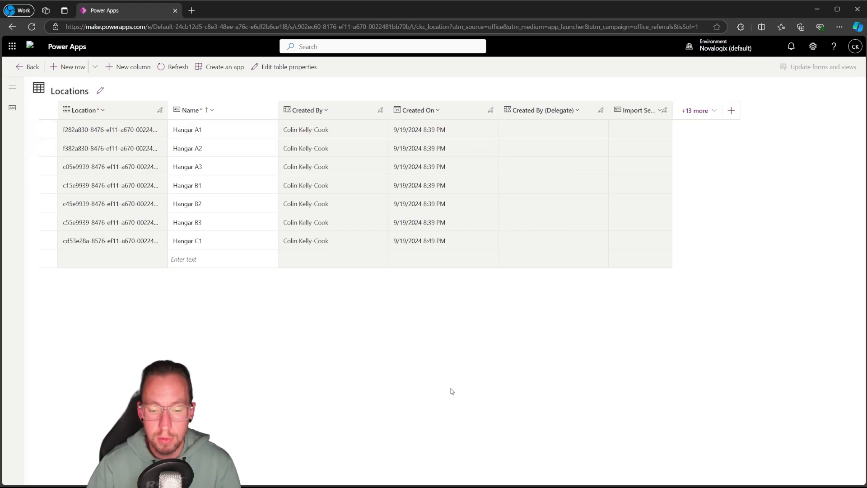
# Show the Status, Record Created On and Owning User columns for Locations, move Record Created On directly after Name, and return to the solution
pyautogui.click(697, 111)
pyautogui.scroll(-5, 593, 261)
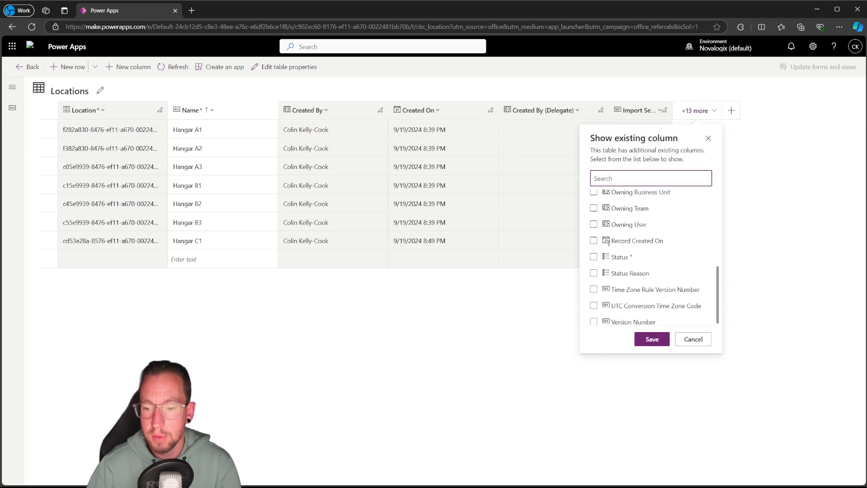
pyautogui.click(593, 256)
pyautogui.click(594, 239)
pyautogui.click(594, 222)
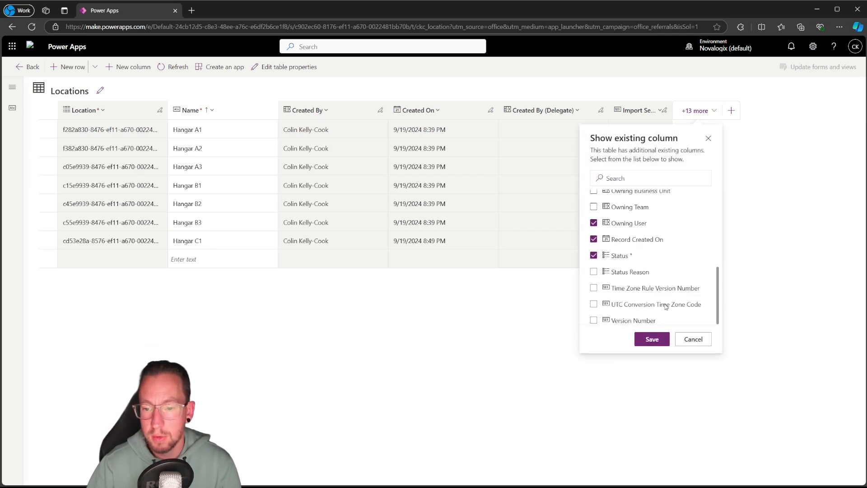
pyautogui.click(652, 339)
pyautogui.moveTo(759, 110); pyautogui.dragTo(281, 121)
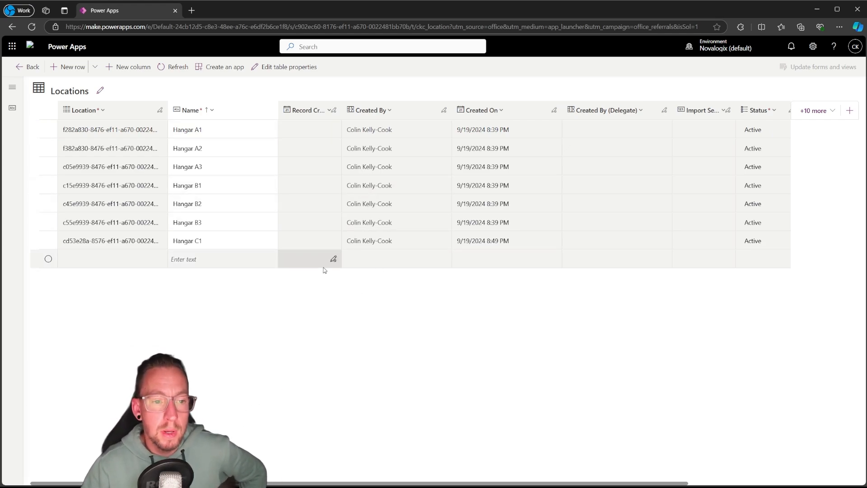
pyautogui.click(20, 67)
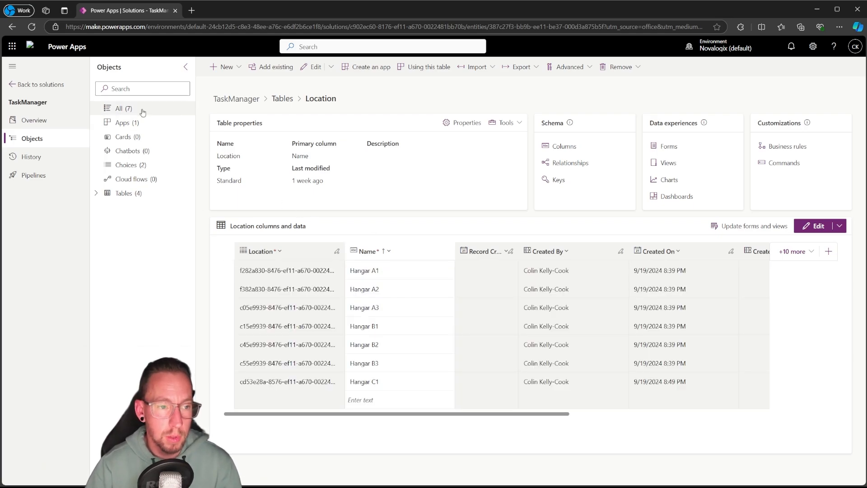
# Create a model-driven app named Task Admin App in the TaskManager solution
pyautogui.click(128, 109)
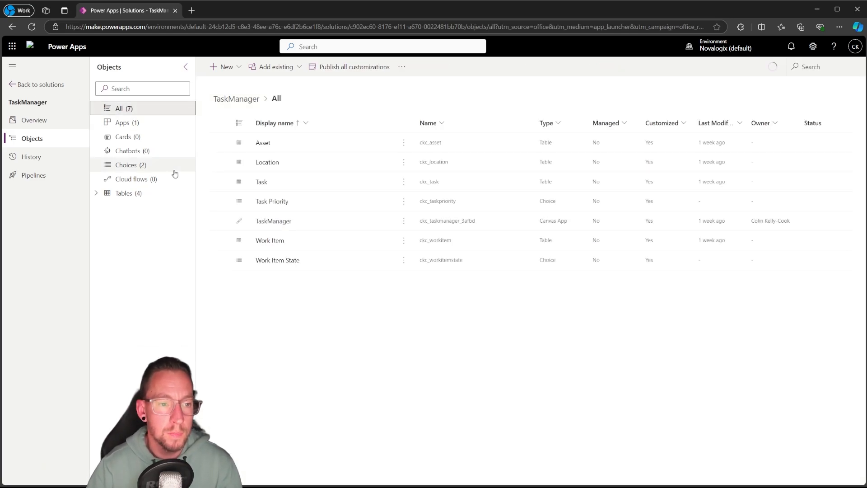
pyautogui.click(238, 68)
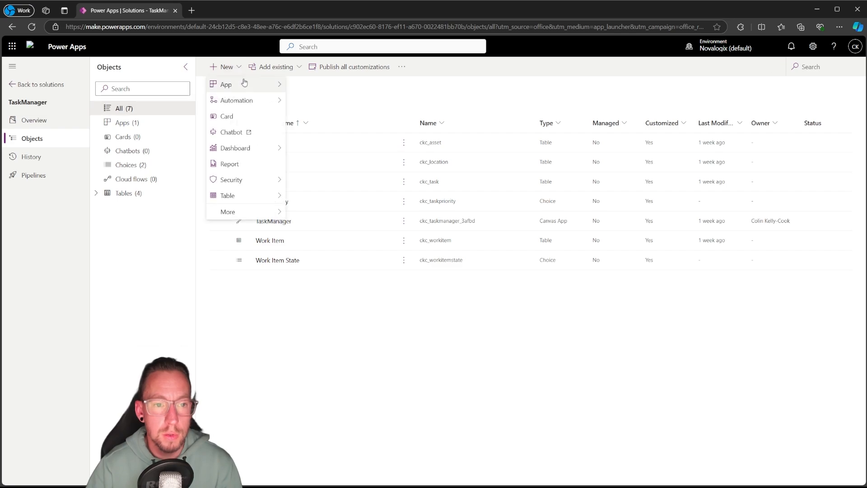
pyautogui.moveTo(253, 85)
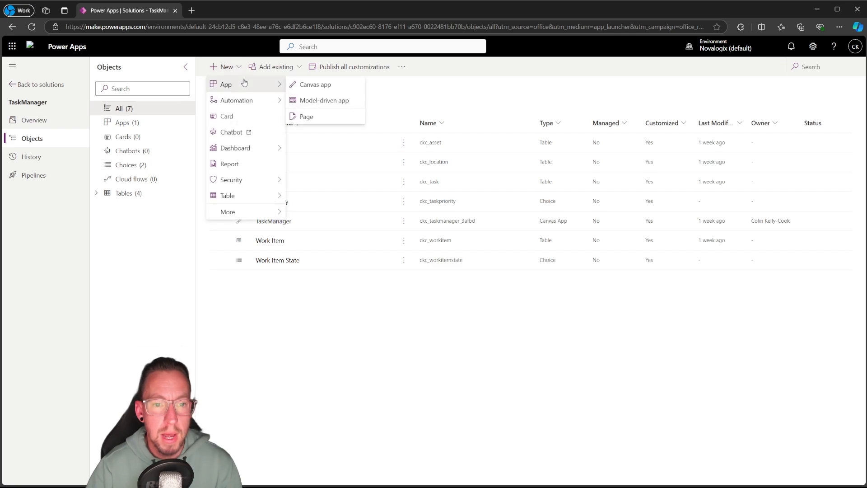
pyautogui.click(331, 101)
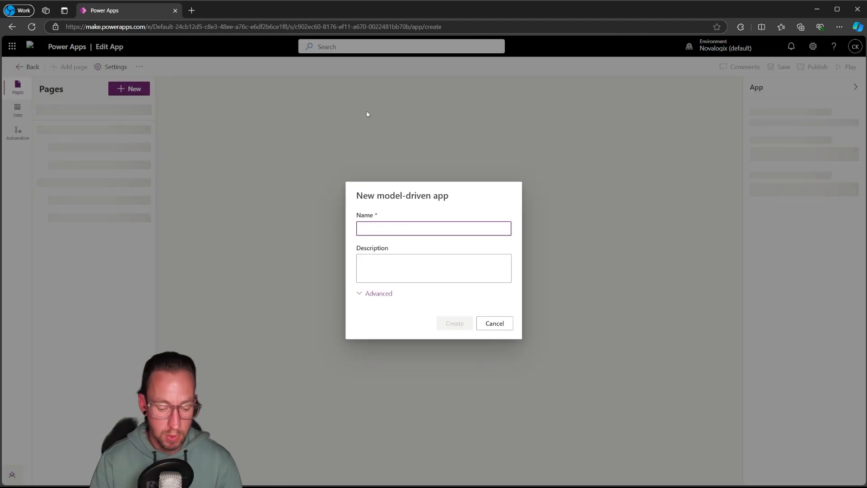
pyautogui.write('Ta')
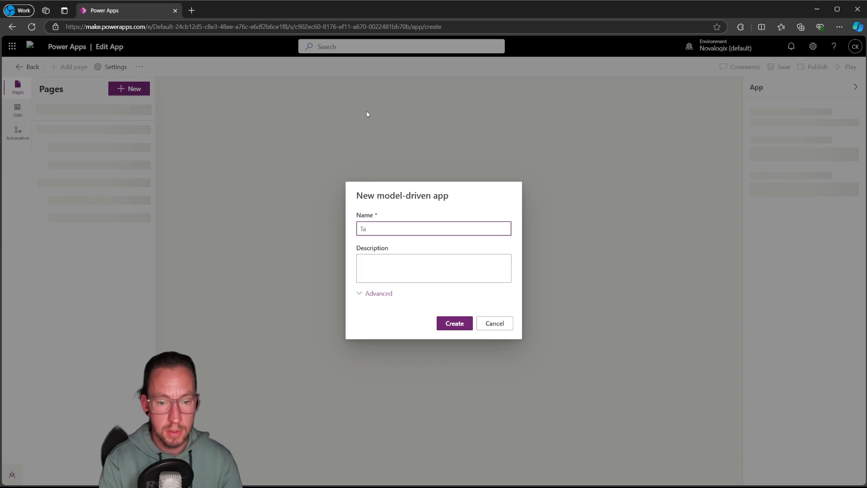
pyautogui.write('sk Admin App')
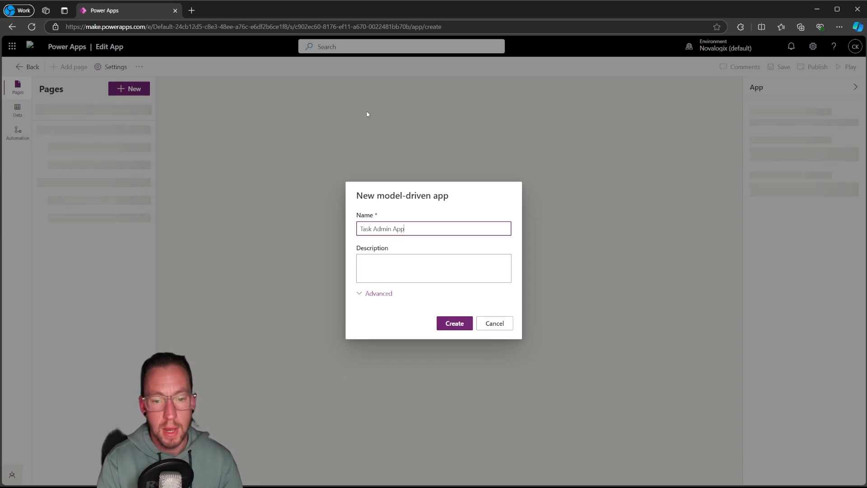
pyautogui.click(367, 301)
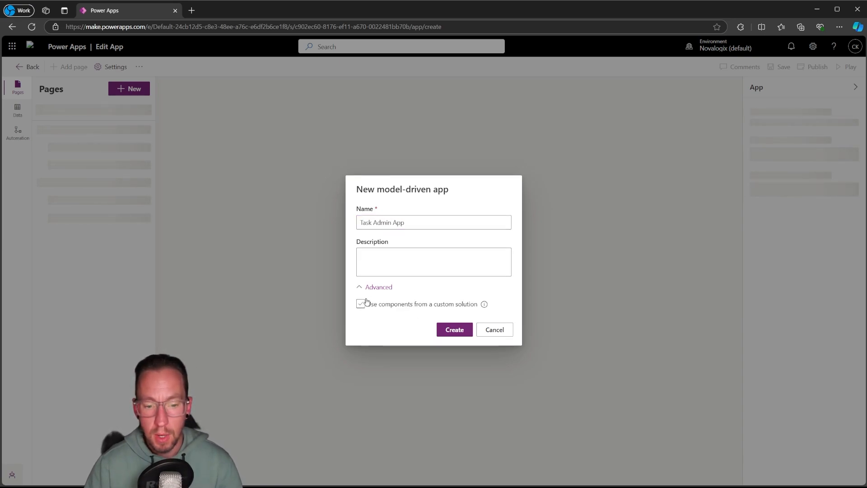
pyautogui.click(455, 332)
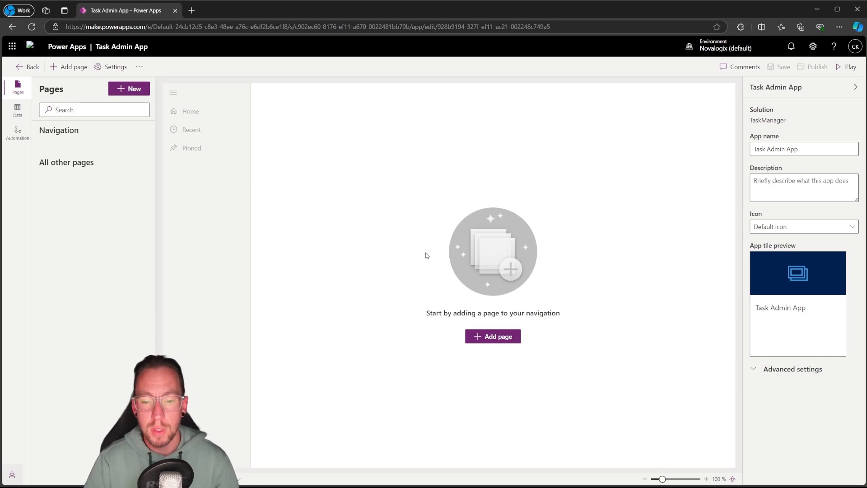
# Add a Dataverse table page for the Asset table to the app and show it in the navigation
pyautogui.click(497, 338)
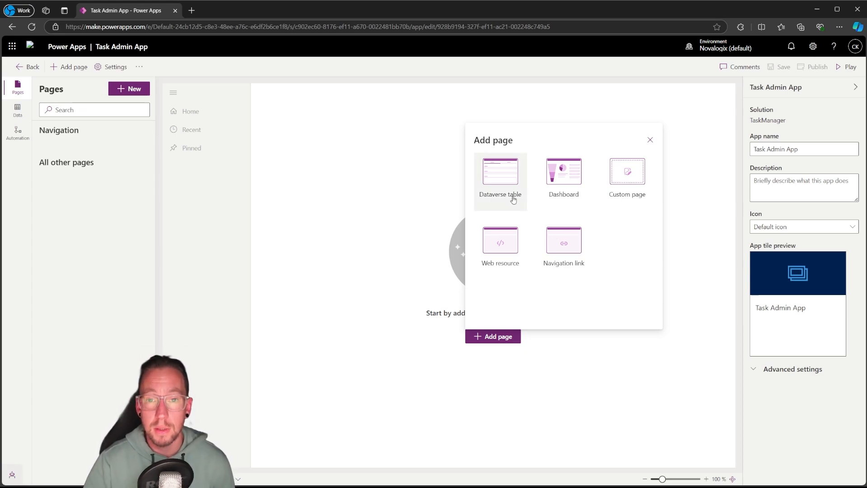
pyautogui.click(488, 186)
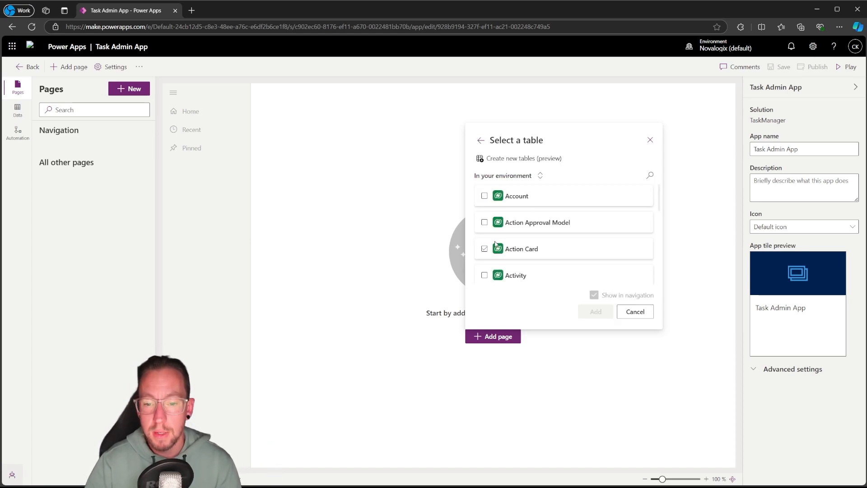
pyautogui.scroll(-10, 495, 244)
pyautogui.click(649, 175)
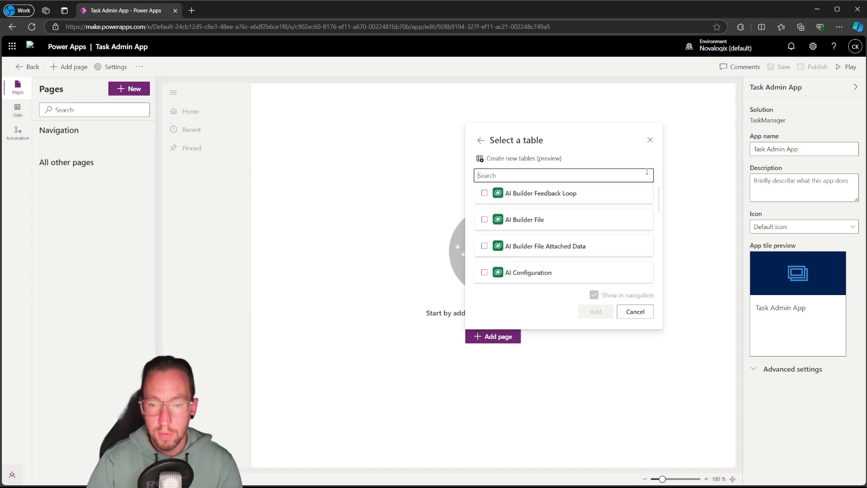
pyautogui.write('ass')
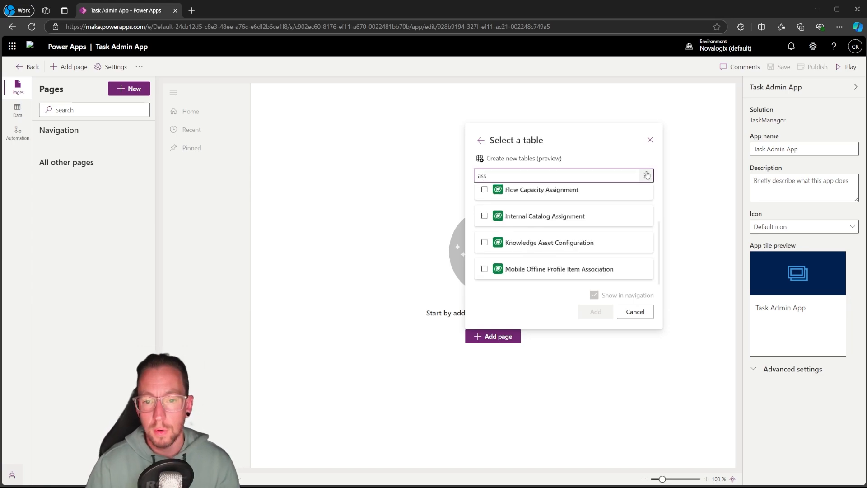
pyautogui.write('et')
pyautogui.click(485, 196)
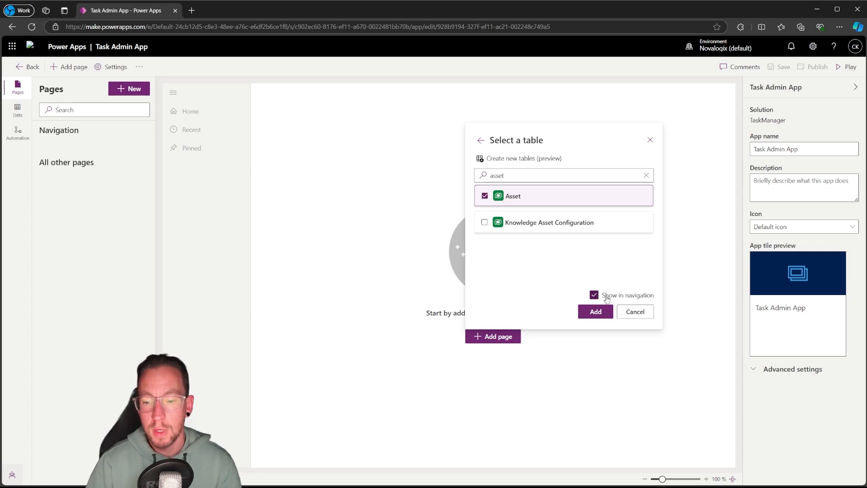
pyautogui.click(596, 311)
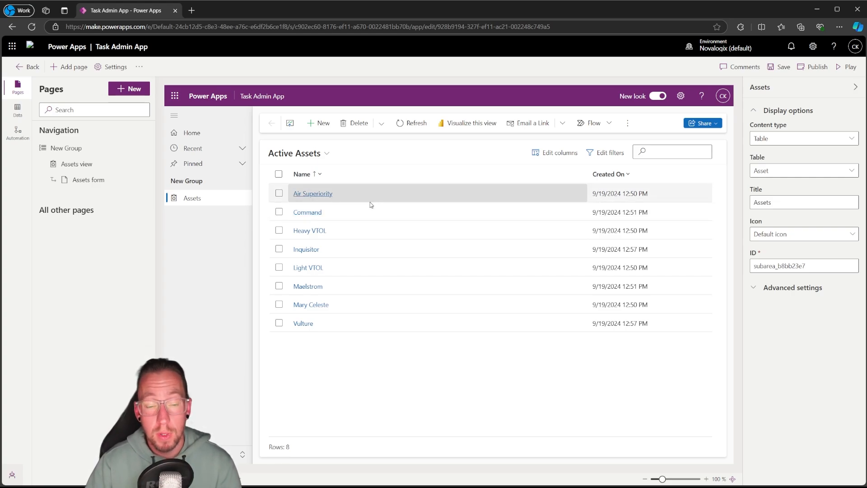
# Open the Power Apps maker site in a new browser tab and list the Asset table's views in the TaskManager solution
pyautogui.click(192, 11)
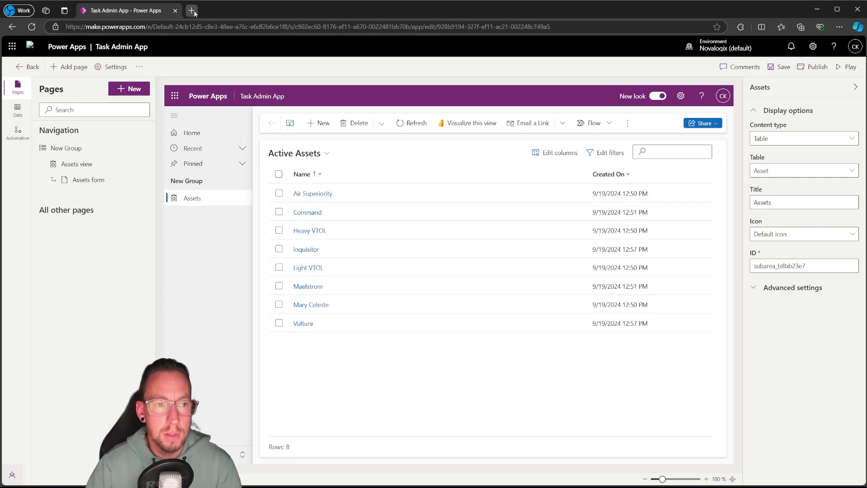
pyautogui.write('make')
pyautogui.press('Return')
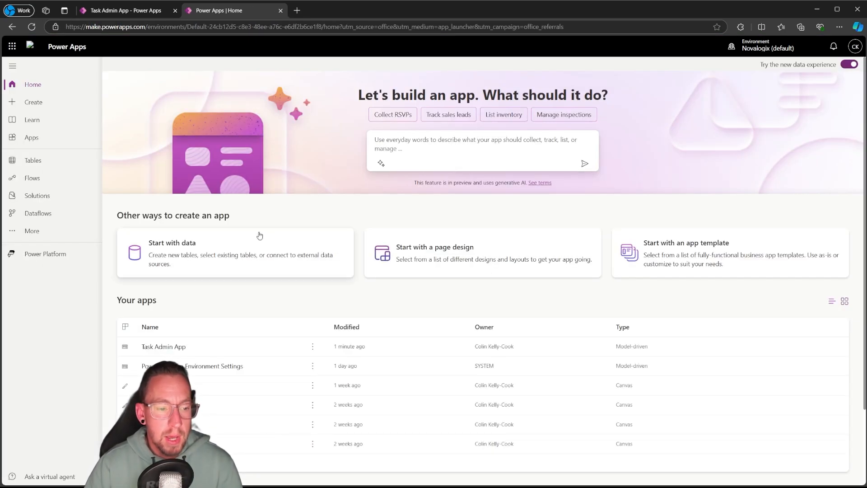
pyautogui.click(41, 197)
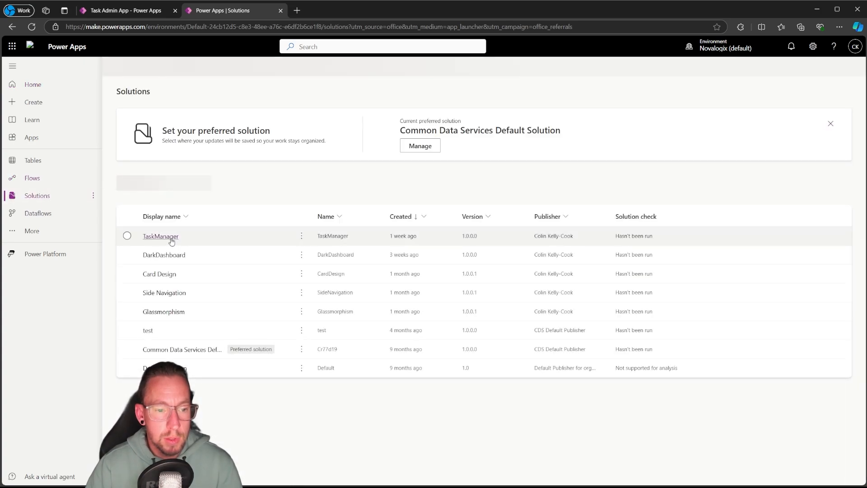
pyautogui.click(168, 236)
pyautogui.click(96, 193)
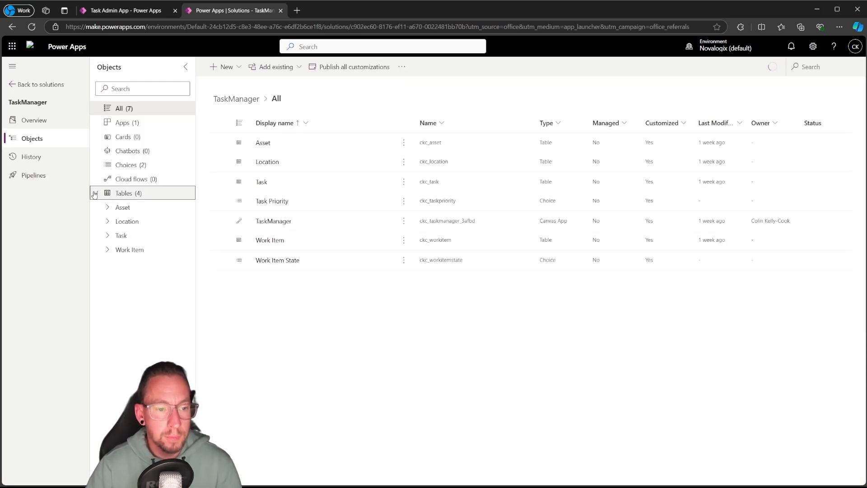
pyautogui.click(120, 207)
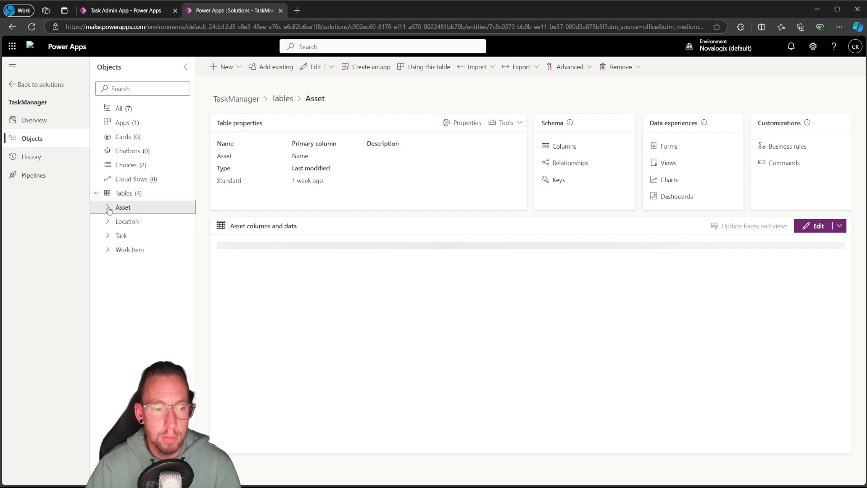
pyautogui.click(108, 207)
pyautogui.click(149, 279)
pyautogui.click(151, 293)
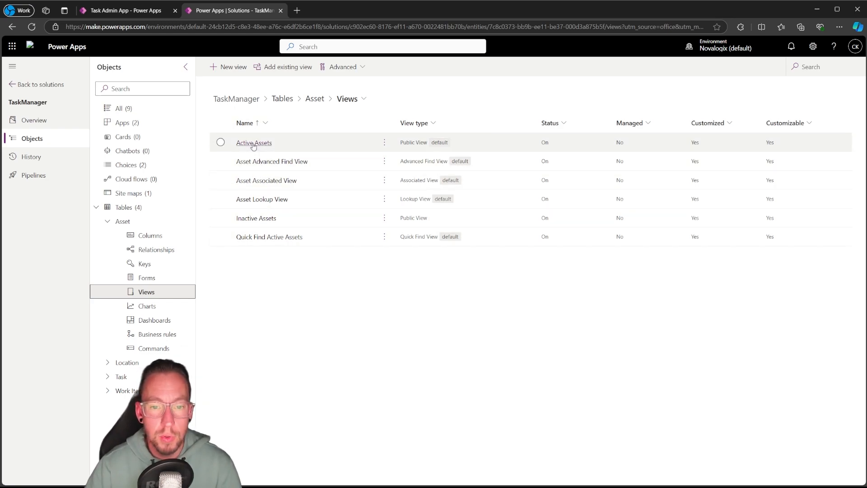
# Check which Asset views the Task Admin App offers, and open the Active Assets view from the solution for editing
pyautogui.click(145, 10)
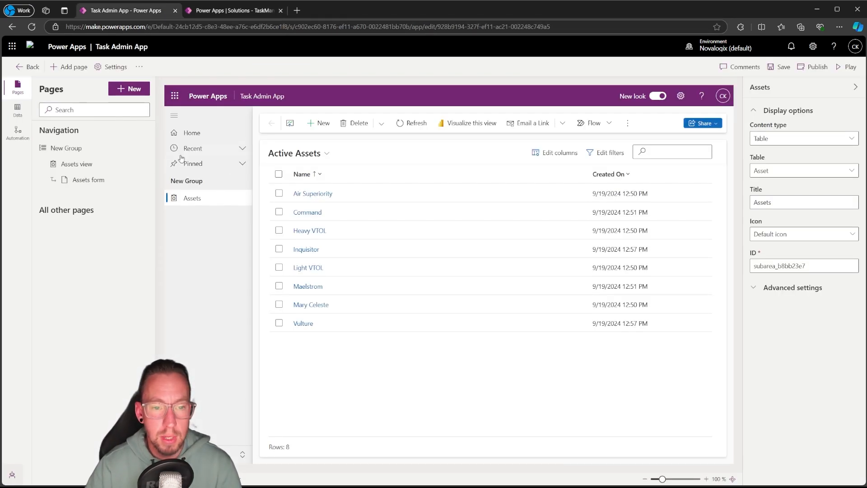
pyautogui.click(325, 154)
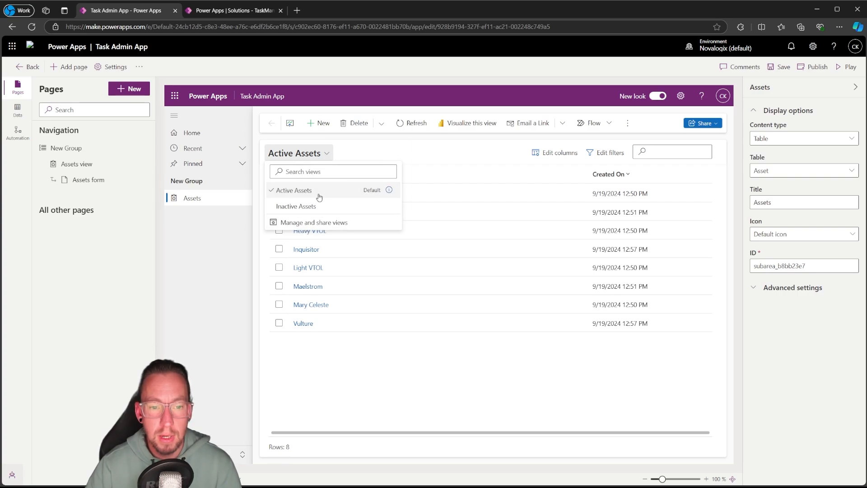
pyautogui.click(234, 14)
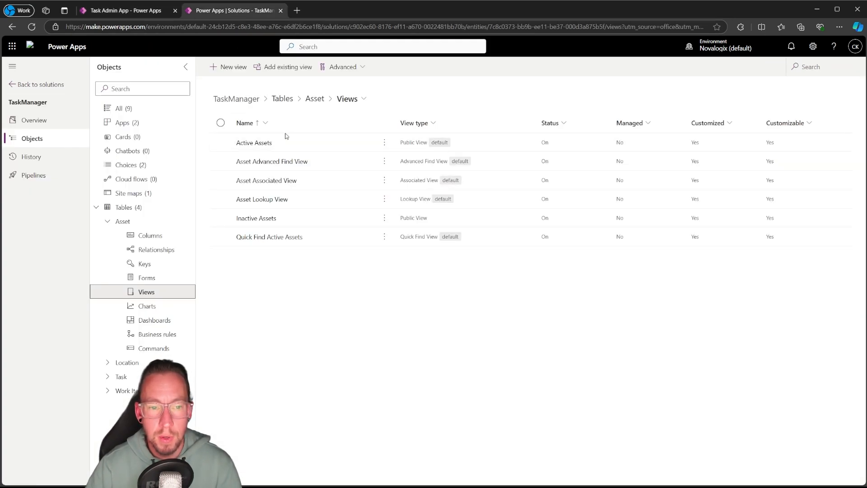
pyautogui.click(253, 143)
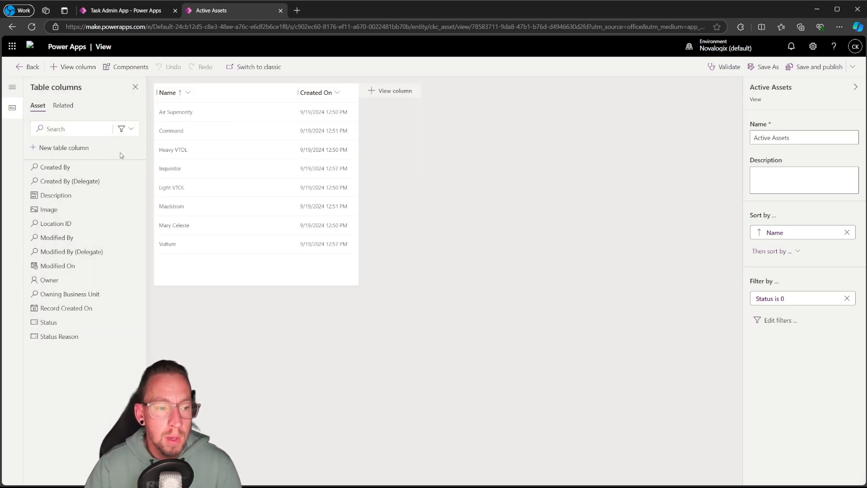
# Add the Image, Description and Location ID columns between Name and Created On in the Active Assets view, and save and publish it
pyautogui.moveTo(48, 195); pyautogui.dragTo(291, 104)
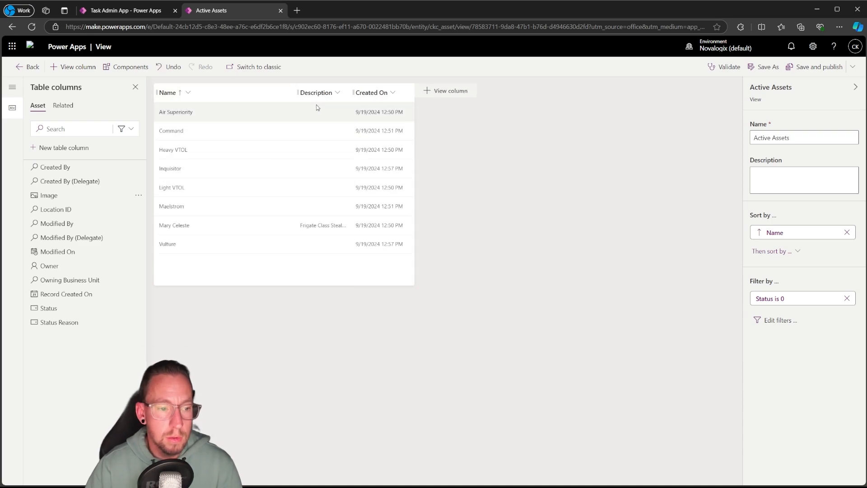
pyautogui.moveTo(56, 209); pyautogui.dragTo(350, 97)
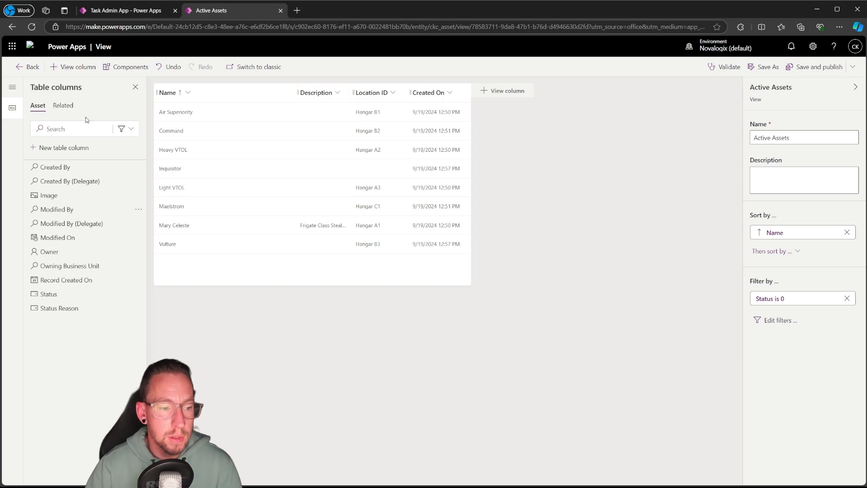
pyautogui.moveTo(45, 195)
pyautogui.mouseDown()
pyautogui.moveTo(203, 89)
pyautogui.moveTo(153, 96)
pyautogui.moveTo(291, 100)
pyautogui.mouseUp()
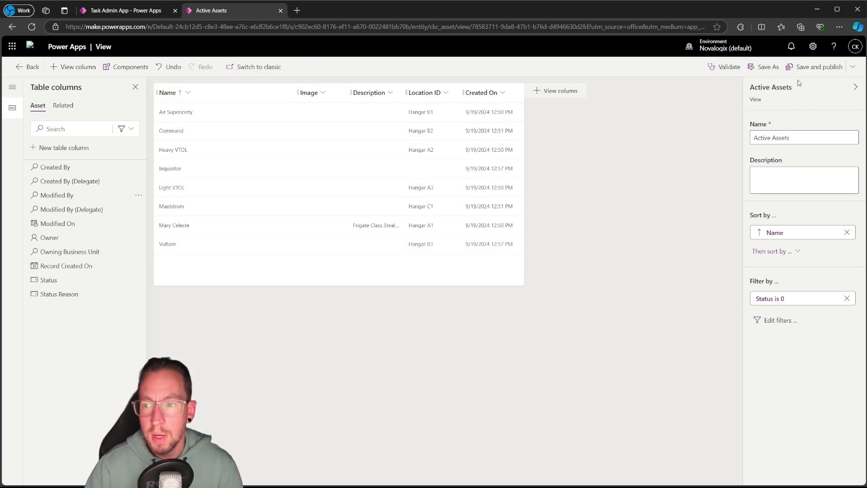
pyautogui.click(811, 67)
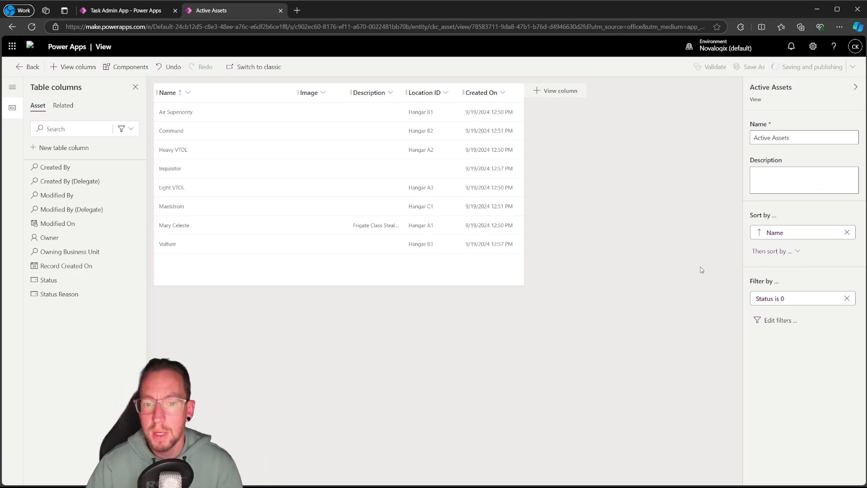
# Return to the Task Admin App designer, select the Assets view and reload the app
pyautogui.click(109, 13)
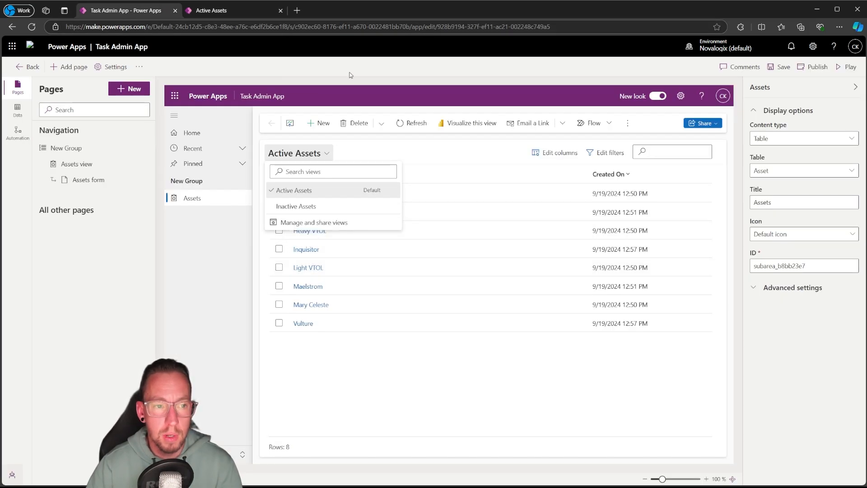
pyautogui.click(77, 164)
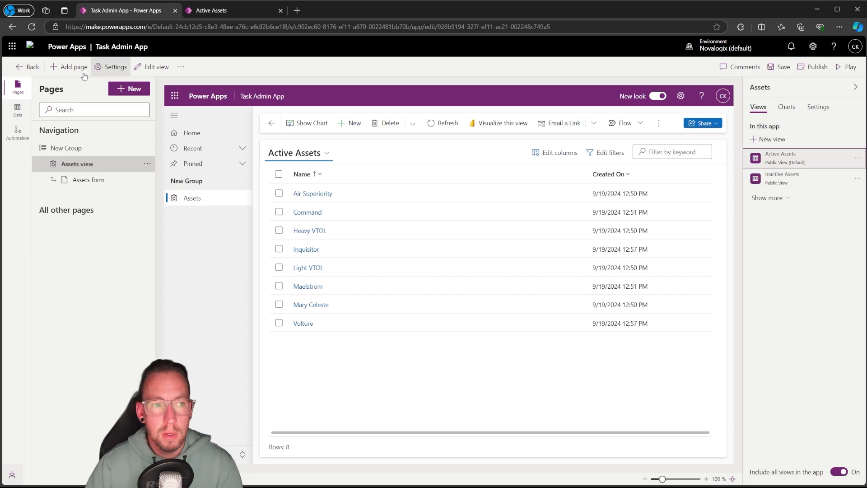
pyautogui.click(31, 27)
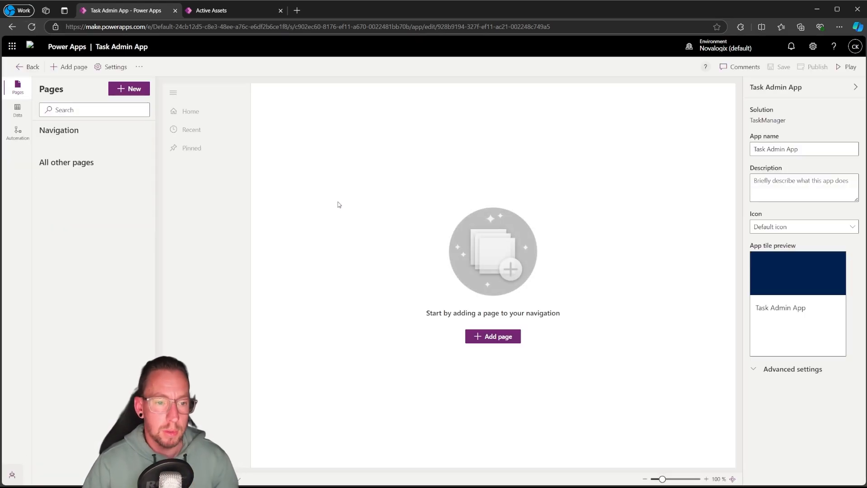
# Add another Dataverse table page for the Asset table to the app, shown in the navigation
pyautogui.click(479, 337)
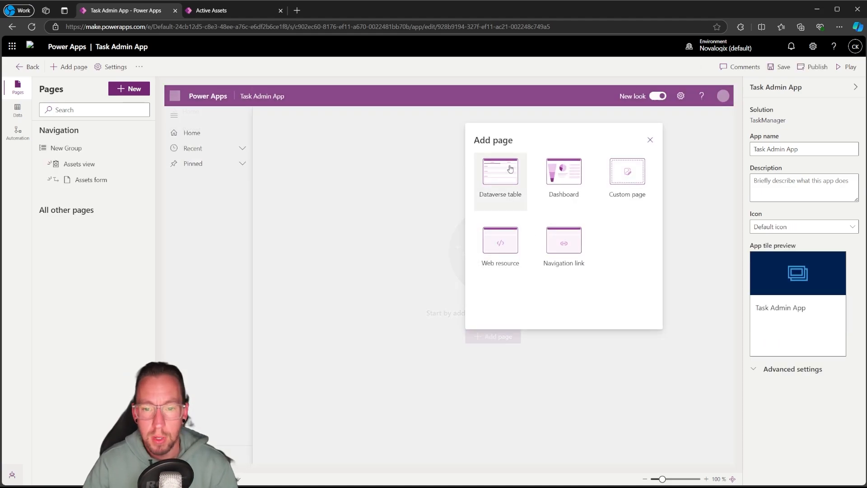
pyautogui.click(522, 199)
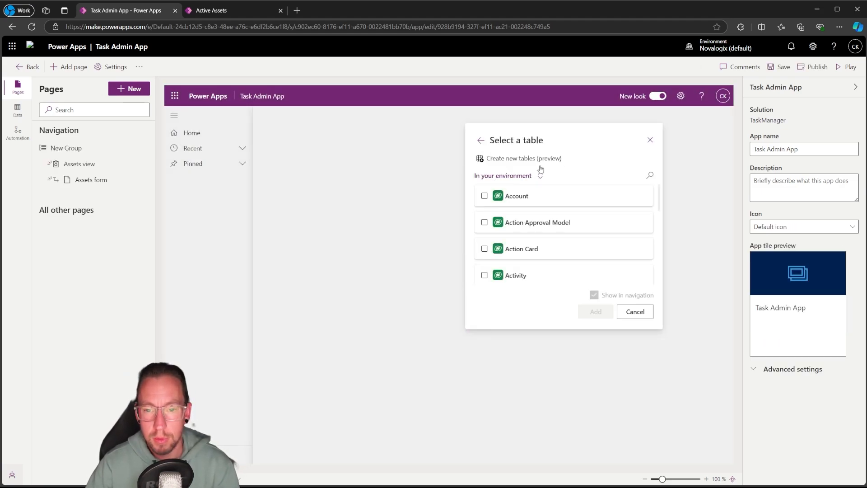
pyautogui.click(649, 175)
pyautogui.write('asset')
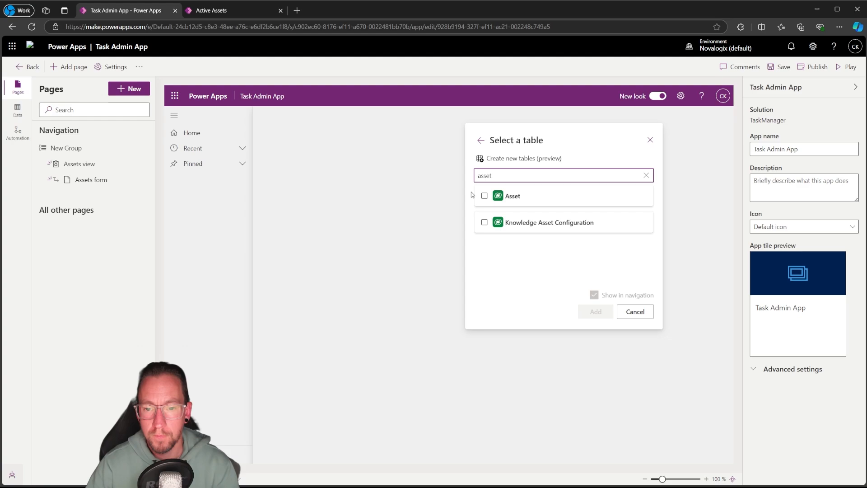
pyautogui.click(485, 196)
pyautogui.click(596, 313)
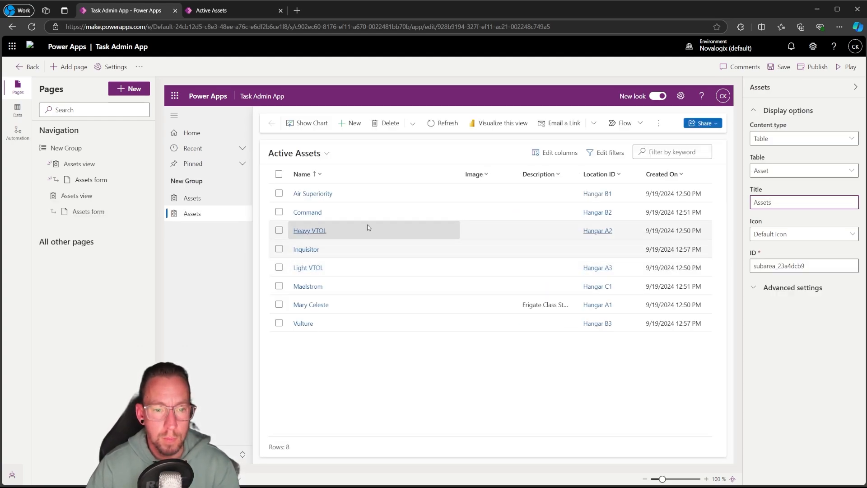
# Remove the original duplicate Assets page from the navigation and select the remaining Assets view
pyautogui.click(216, 199)
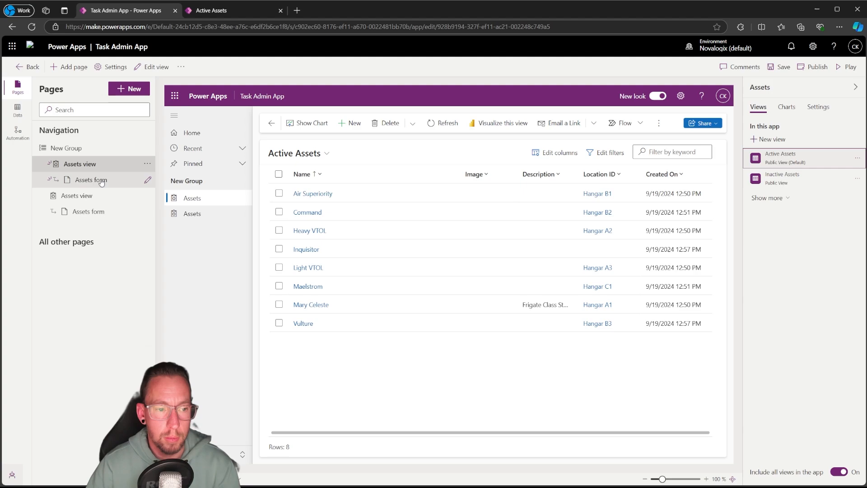
pyautogui.click(147, 163)
pyautogui.click(181, 243)
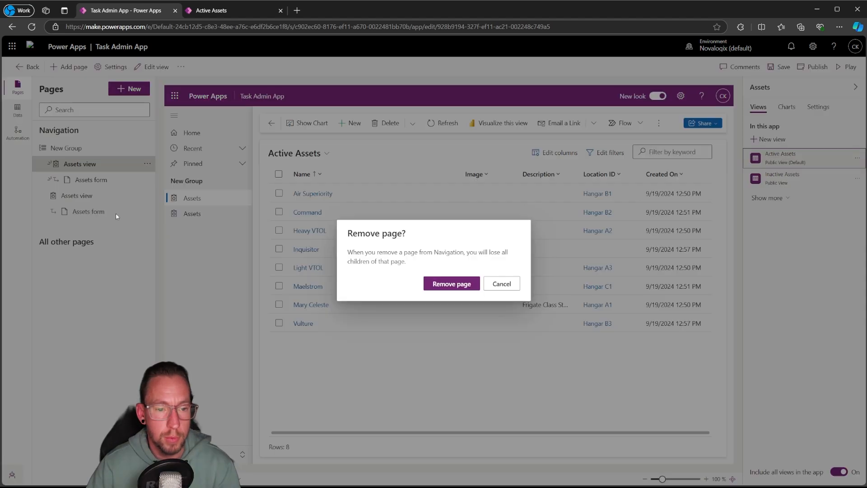
pyautogui.click(451, 283)
pyautogui.click(113, 180)
pyautogui.click(103, 168)
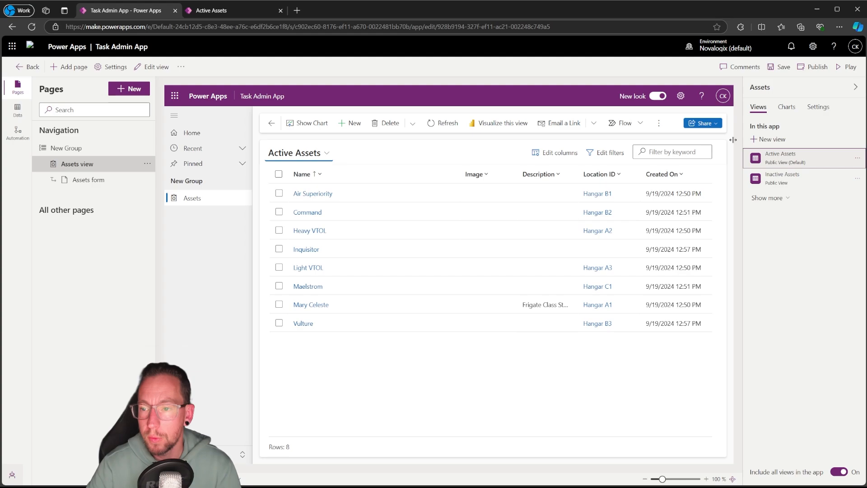
# Turn off including all Asset views in the app, keeping only Active Assets, check the view selector, and save the app
pyautogui.click(784, 199)
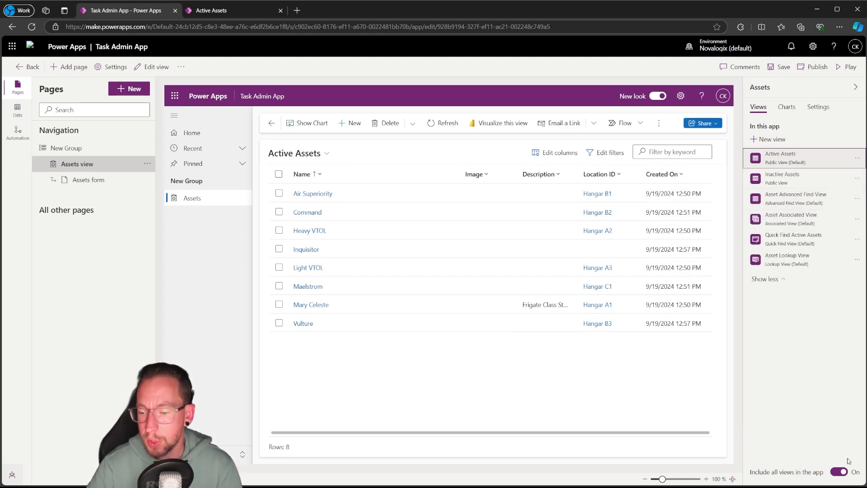
pyautogui.click(839, 472)
pyautogui.click(500, 292)
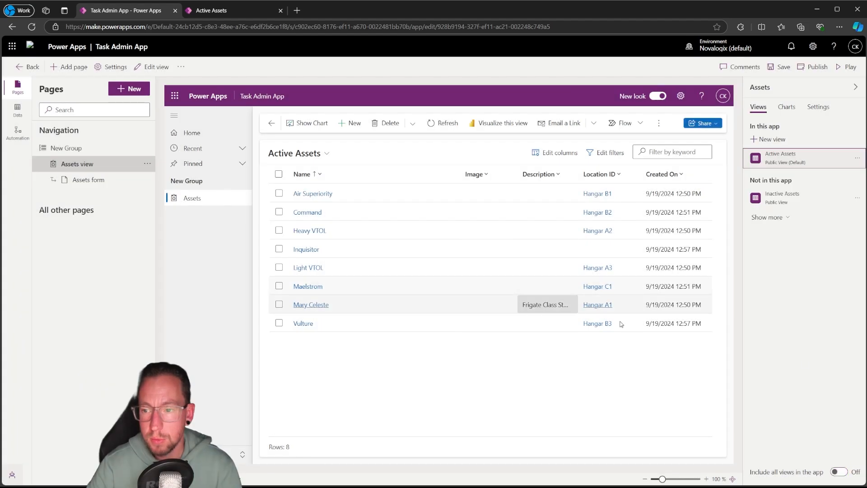
pyautogui.click(326, 154)
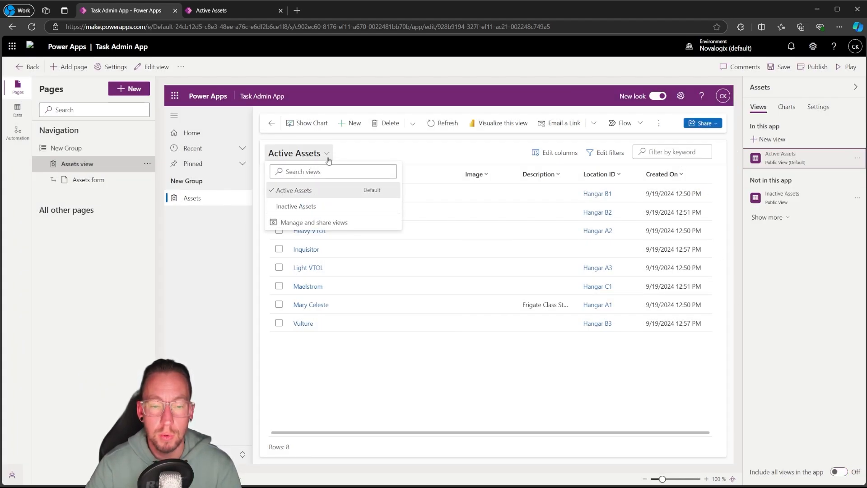
pyautogui.click(380, 154)
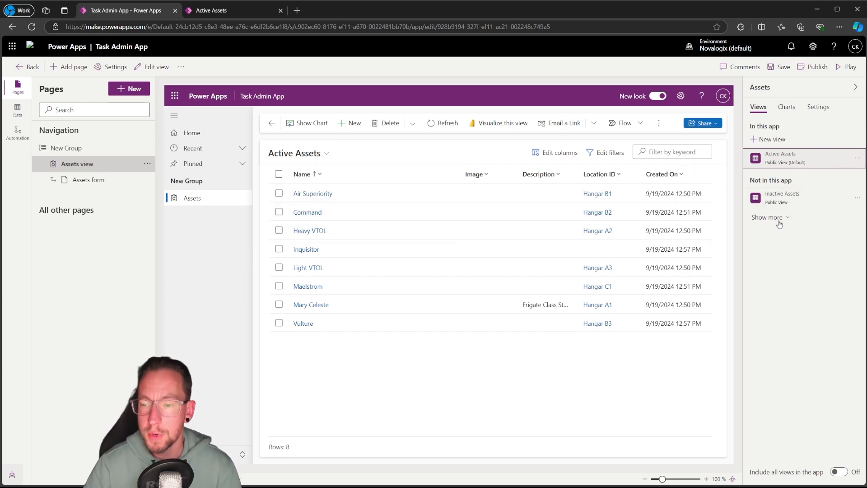
pyautogui.click(771, 69)
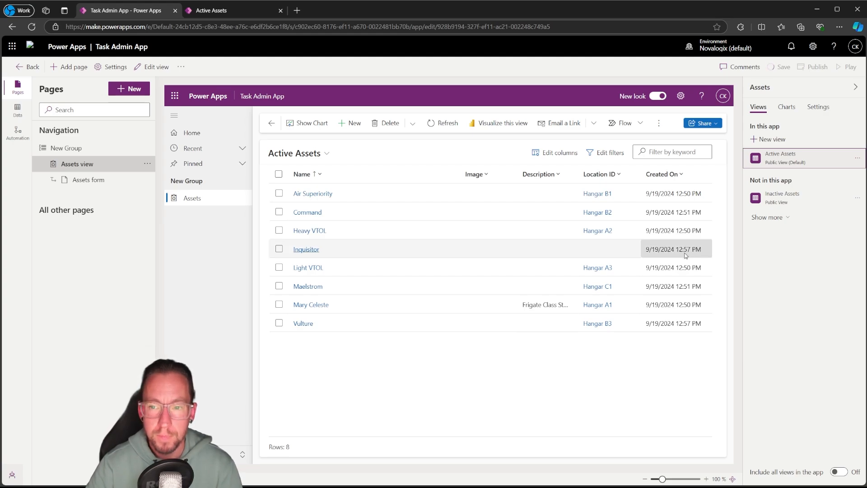
# Start a new Dataverse table page and select the Location table for it
pyautogui.click(134, 92)
pyautogui.click(135, 156)
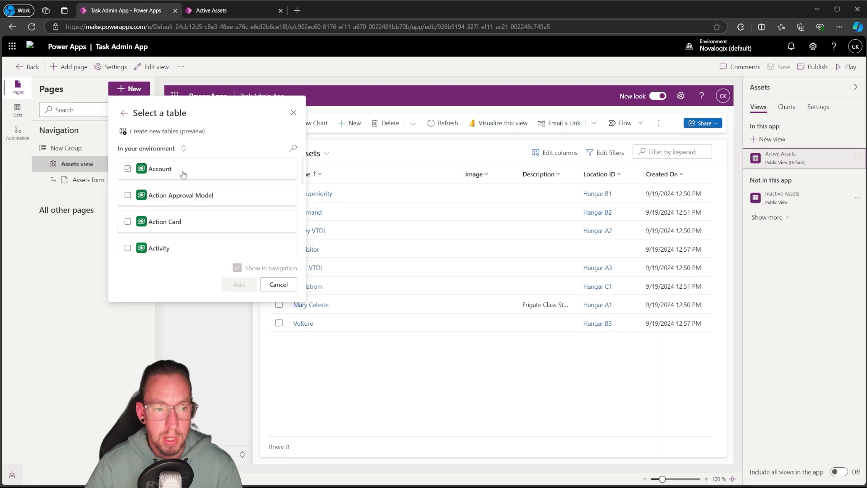
pyautogui.click(293, 149)
pyautogui.write('loca')
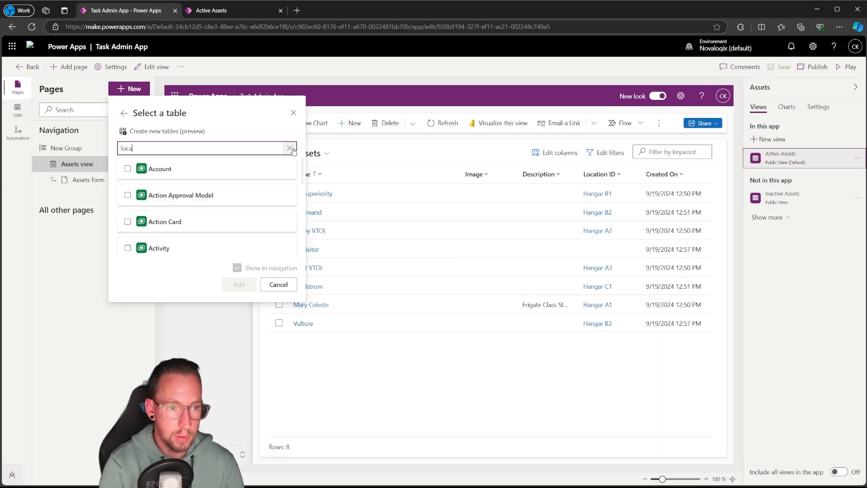
pyautogui.click(128, 194)
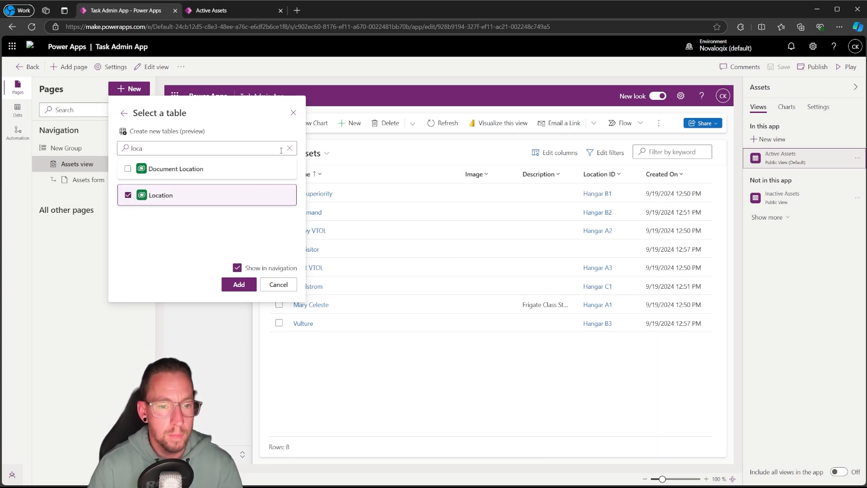
# Search the table list for work and also select the Work Item table for the new pages
pyautogui.click(218, 146)
pyautogui.press('BackSpace')
pyautogui.press('BackSpace')
pyautogui.press('BackSpace')
pyautogui.press('BackSpace')
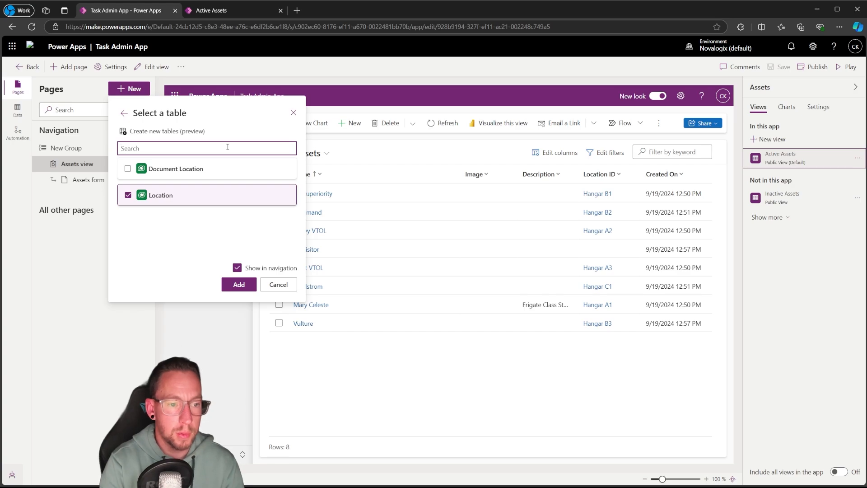
pyautogui.write('work')
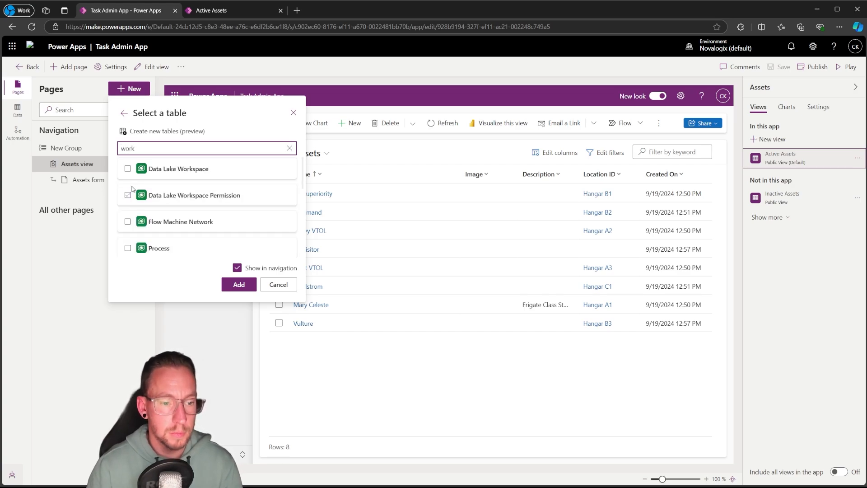
pyautogui.scroll(-5, 135, 192)
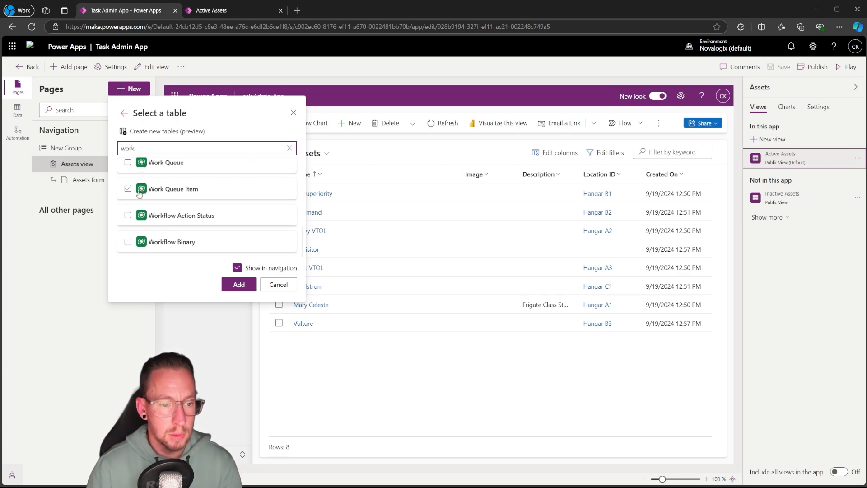
pyautogui.scroll(1, 136, 197)
pyautogui.click(134, 211)
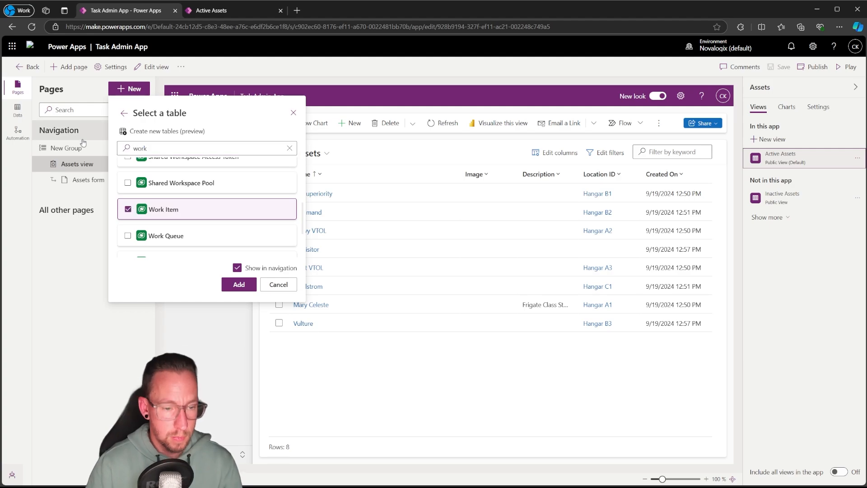
# Select both Task tables as well and add all selected tables as pages shown in the navigation
pyautogui.doubleClick(146, 144)
pyautogui.write('task')
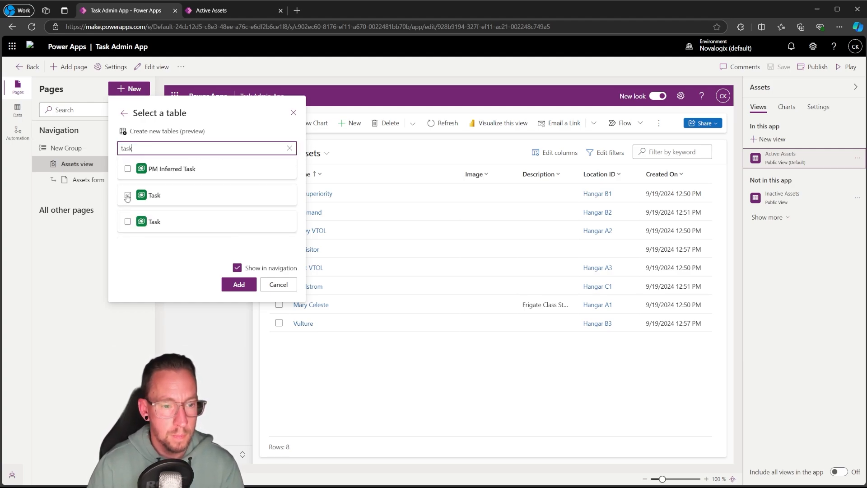
pyautogui.click(142, 195)
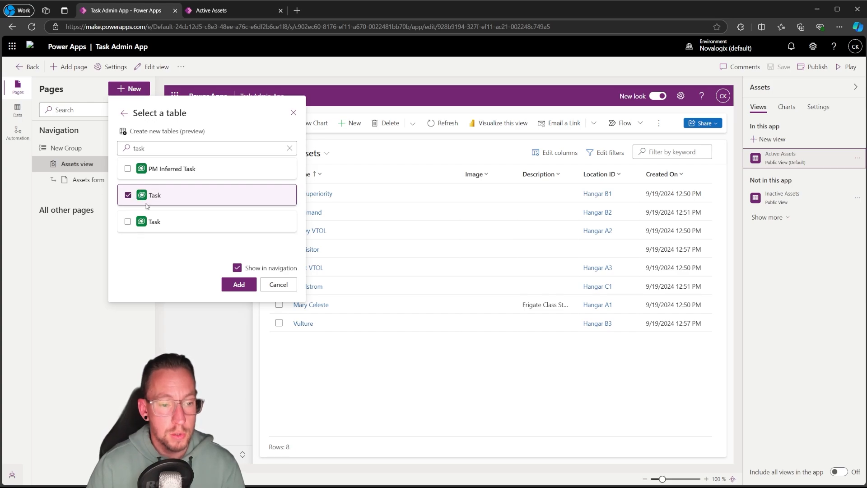
pyautogui.click(128, 221)
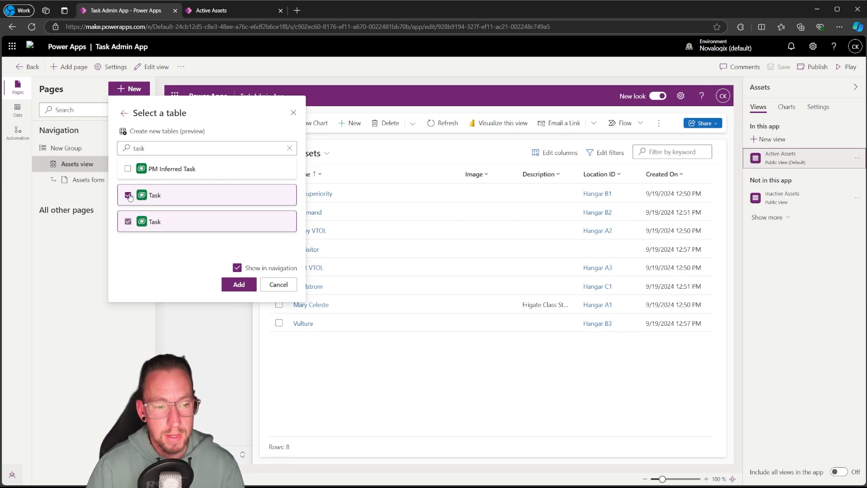
pyautogui.click(237, 285)
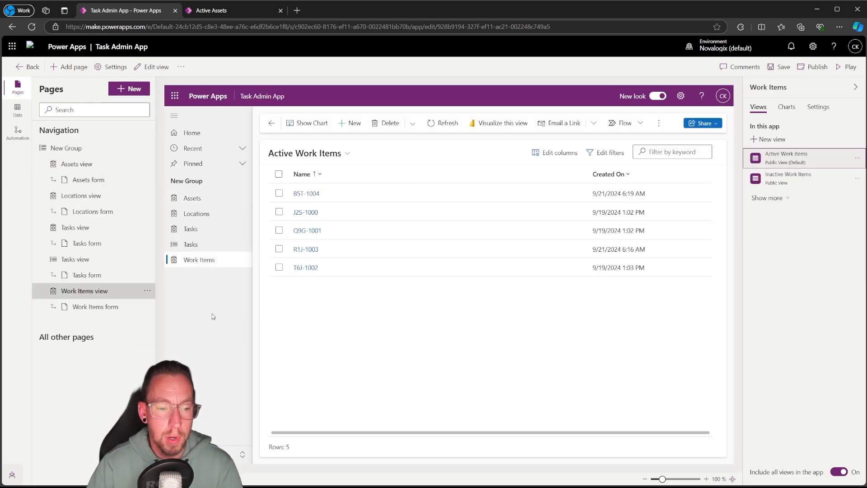
# Open the Tasks page with the My Tasks view and remove that standard Tasks page from the navigation
pyautogui.click(194, 245)
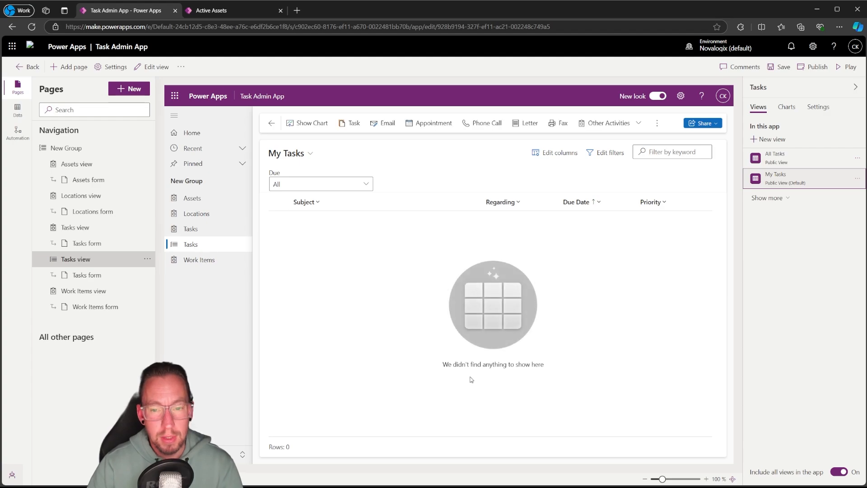
pyautogui.click(147, 259)
pyautogui.click(172, 338)
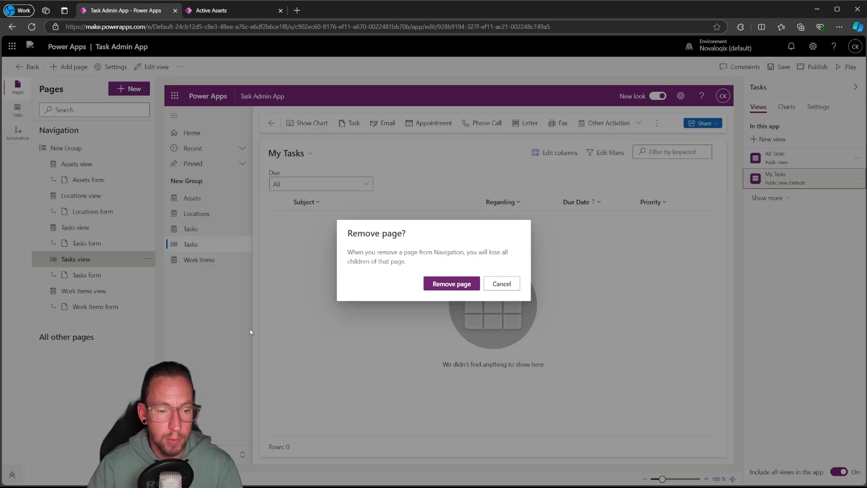
pyautogui.click(447, 285)
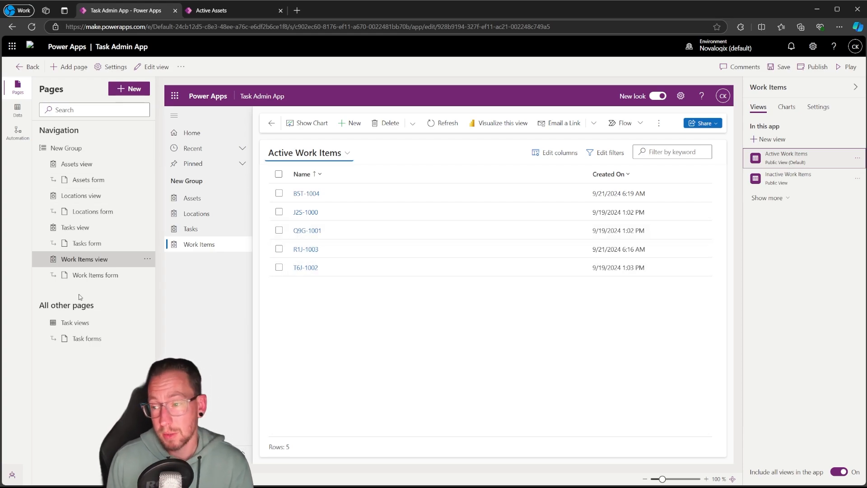
# Review the Tasks, Locations, Assets and Work Items views and the Assets form in the app preview
pyautogui.click(95, 227)
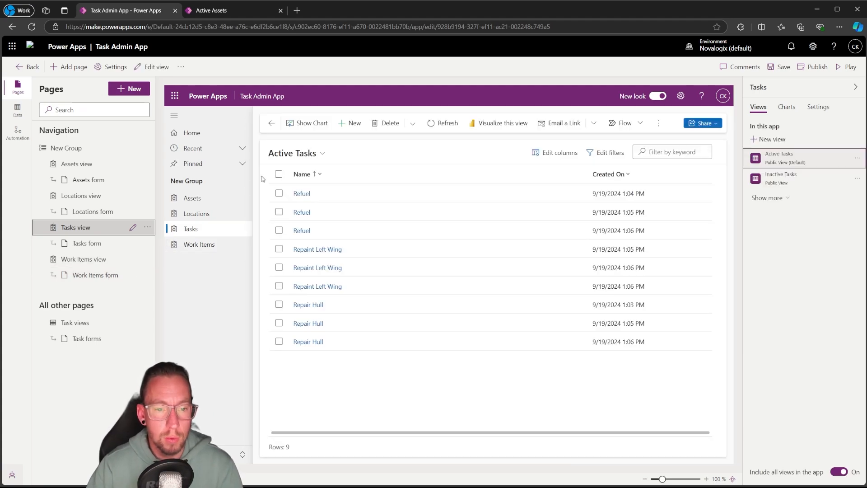
pyautogui.click(68, 195)
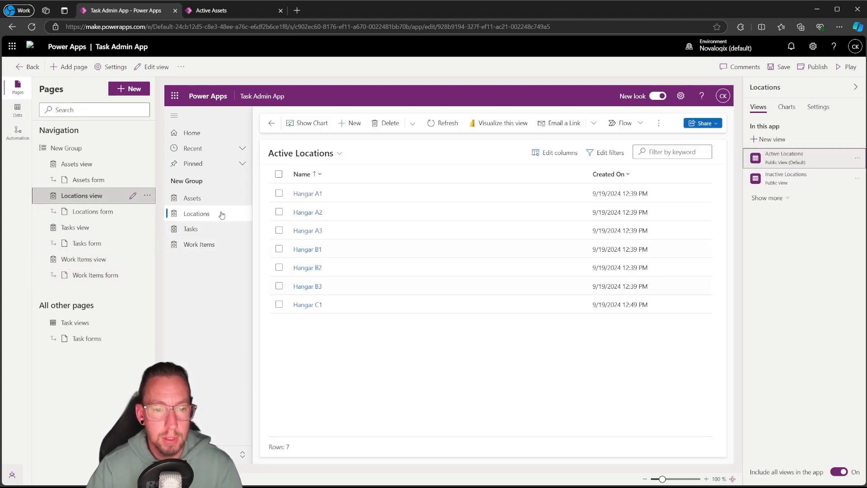
pyautogui.click(68, 163)
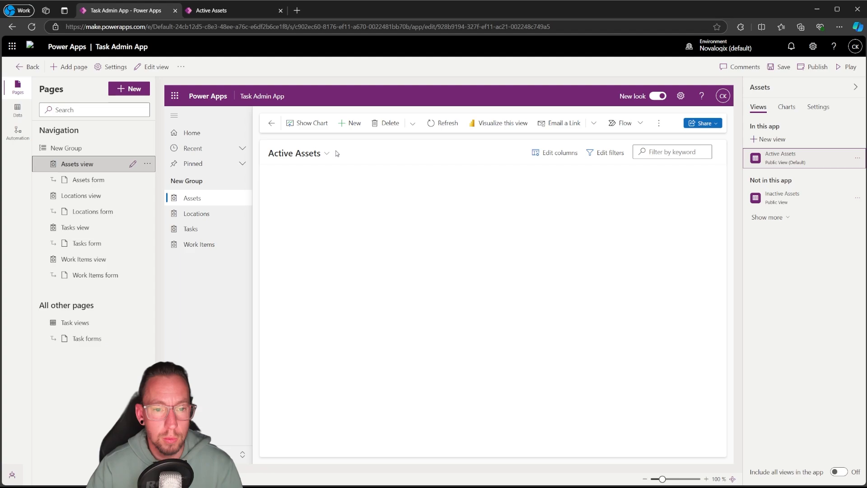
pyautogui.click(84, 258)
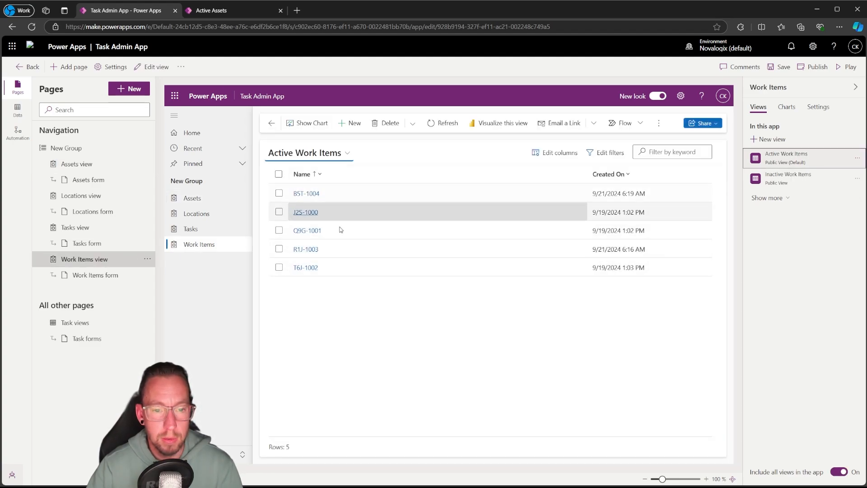
pyautogui.click(73, 167)
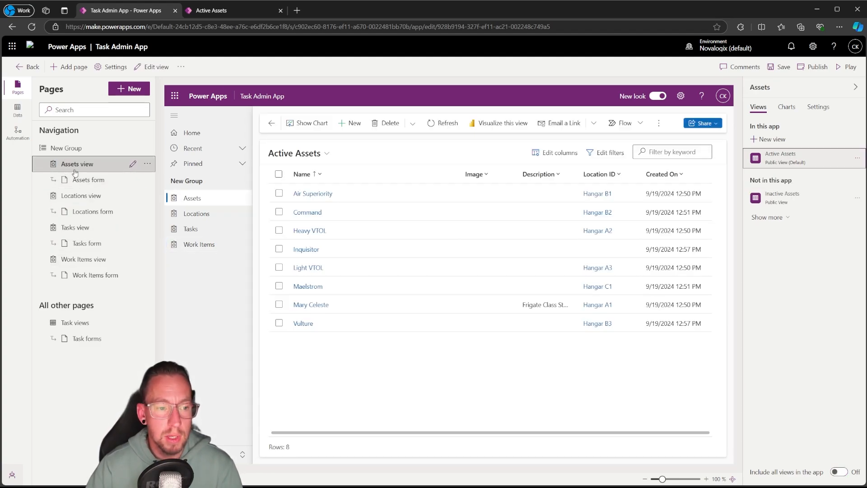
pyautogui.click(78, 179)
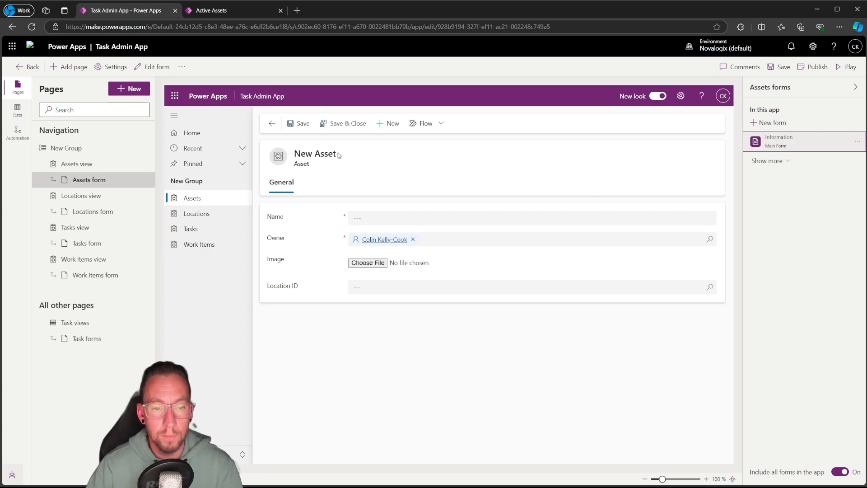
pyautogui.click(153, 163)
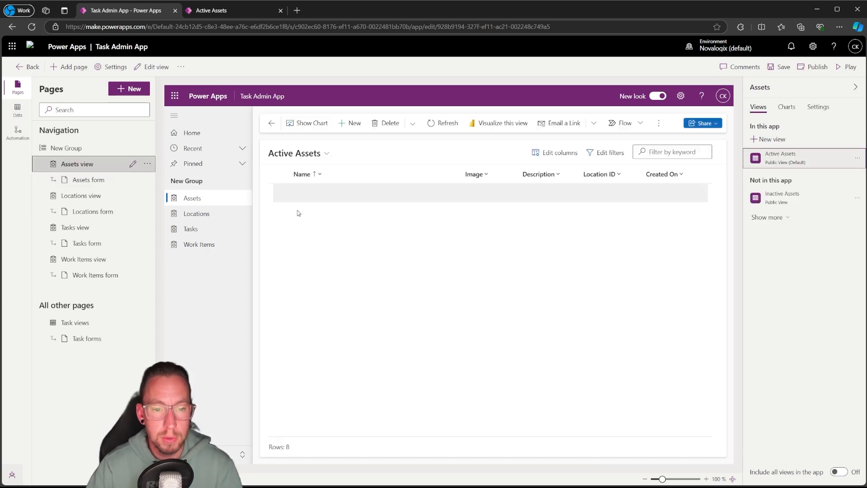
# Save and publish the app, and open the Air Superiority asset record in the running app
pyautogui.click(778, 66)
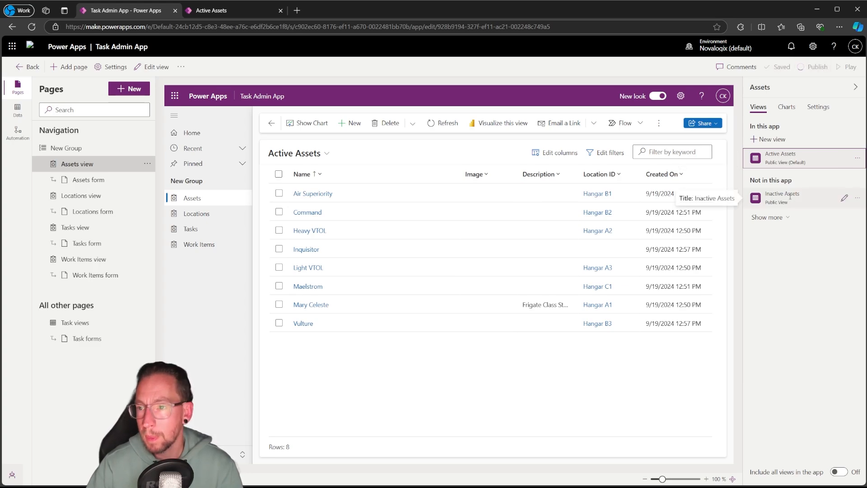
pyautogui.click(849, 67)
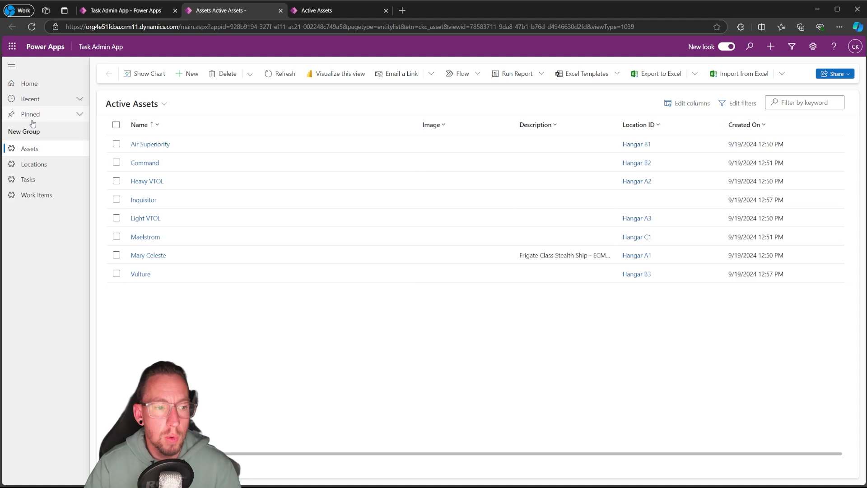
pyautogui.click(154, 145)
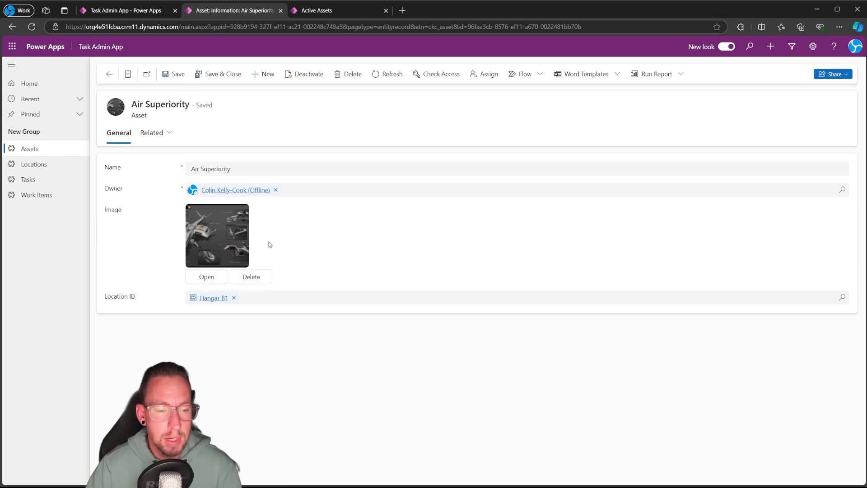
# Leave the Active Assets view editor and open the Asset table's forms list in the TaskManager solution
pyautogui.click(134, 12)
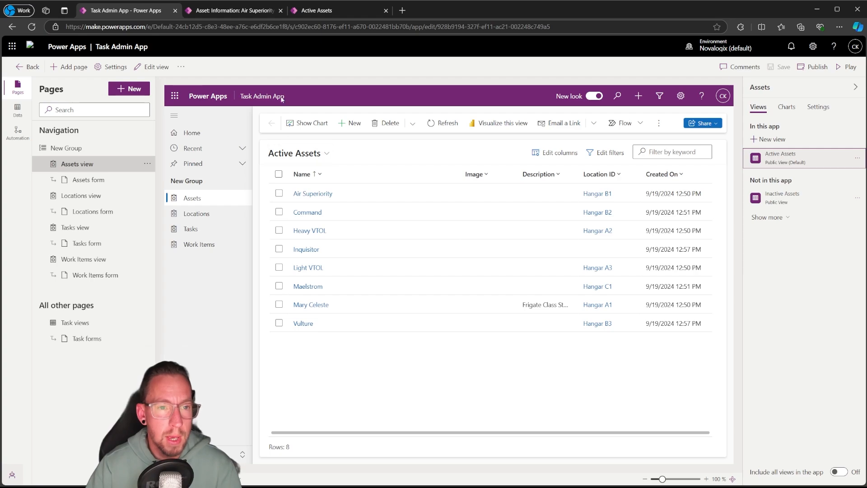
pyautogui.click(329, 10)
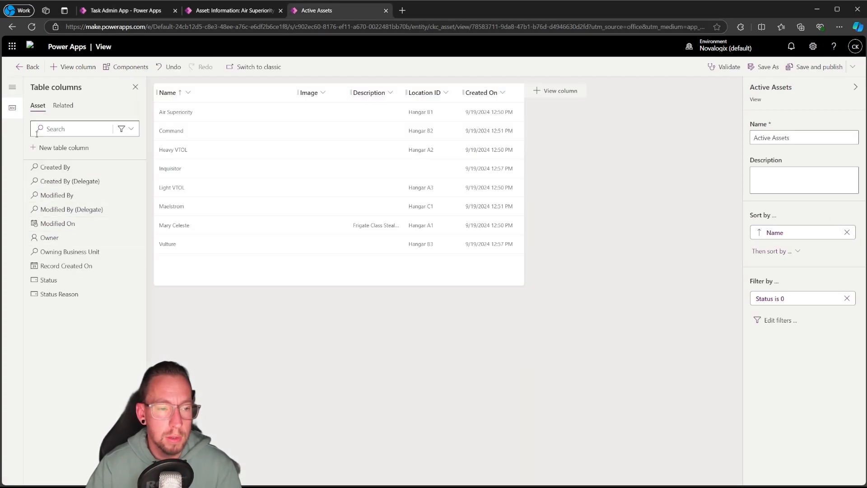
pyautogui.click(27, 68)
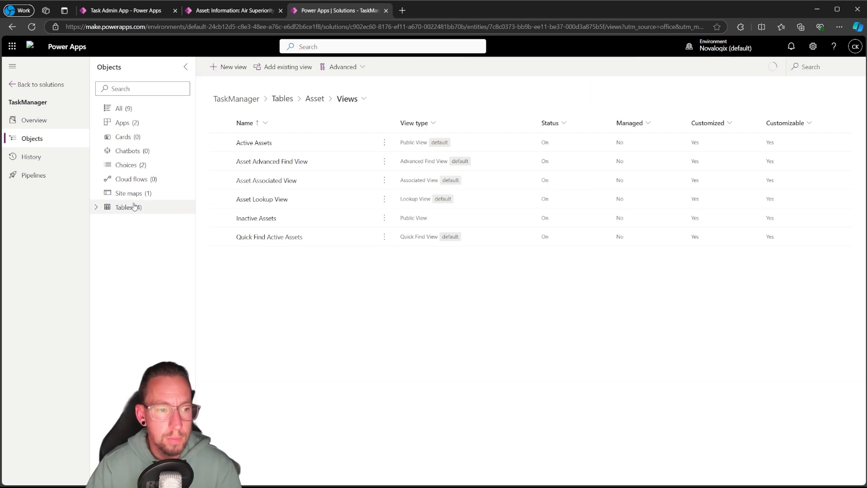
pyautogui.click(95, 207)
pyautogui.click(108, 221)
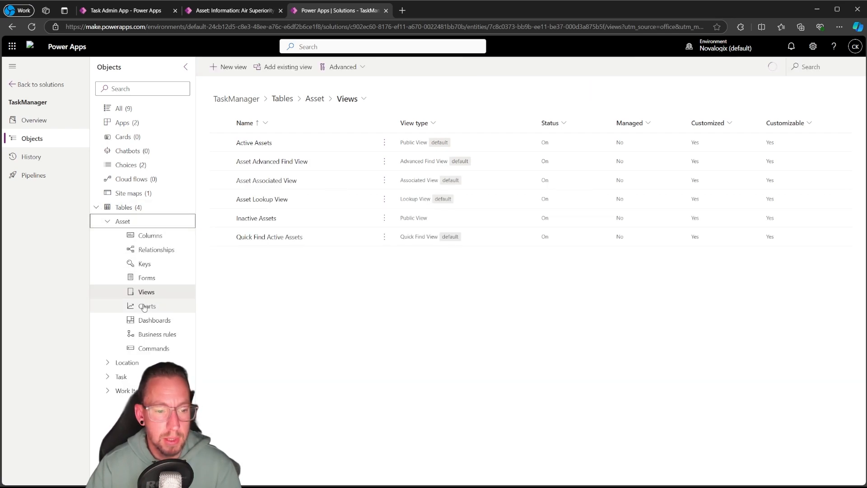
pyautogui.click(146, 278)
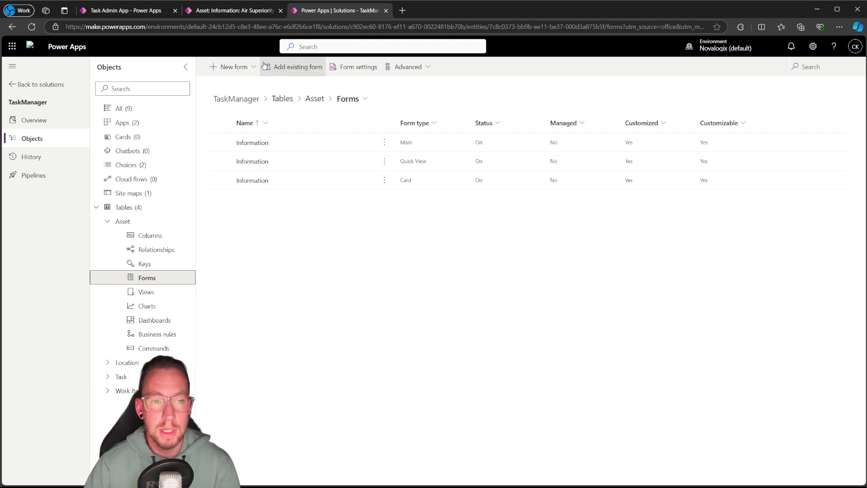
# Create a new main form for the Asset table and set its display name to Asset Admin
pyautogui.click(247, 68)
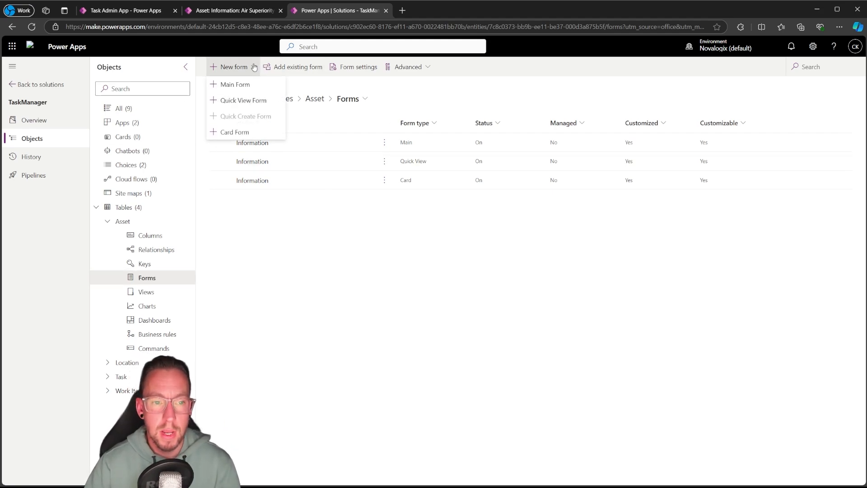
pyautogui.click(243, 86)
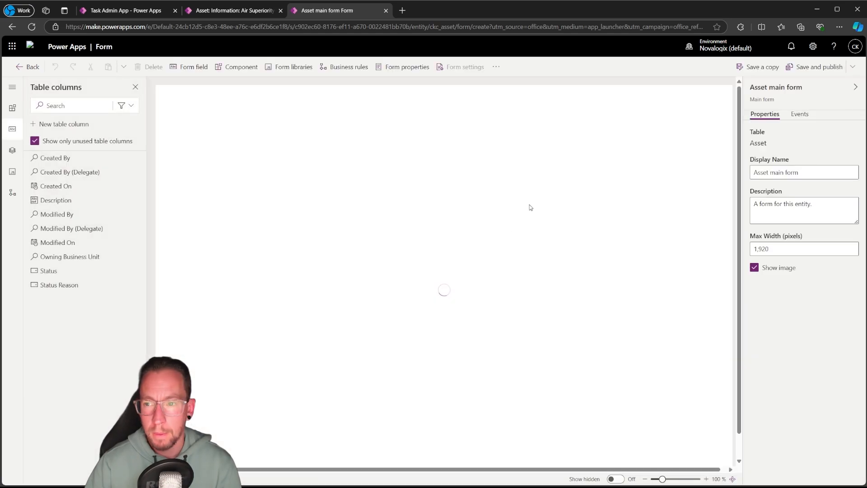
pyautogui.moveTo(802, 173); pyautogui.dragTo(771, 173)
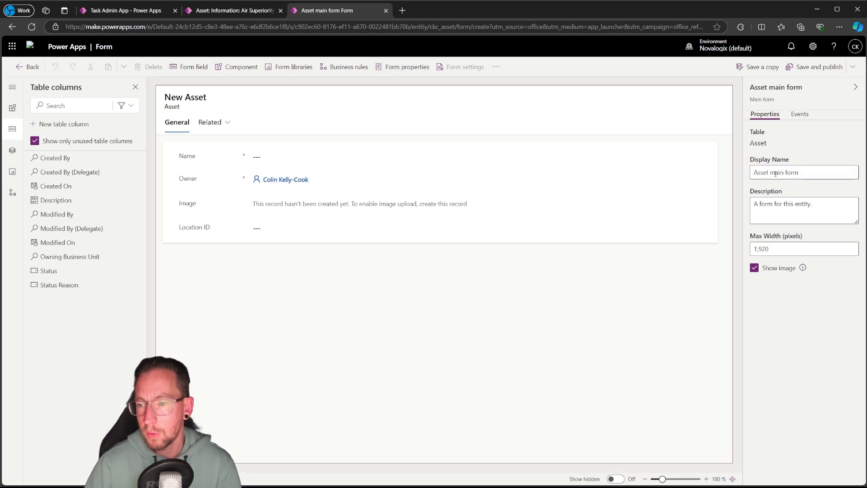
pyautogui.moveTo(800, 173); pyautogui.dragTo(770, 173)
pyautogui.write('Ad')
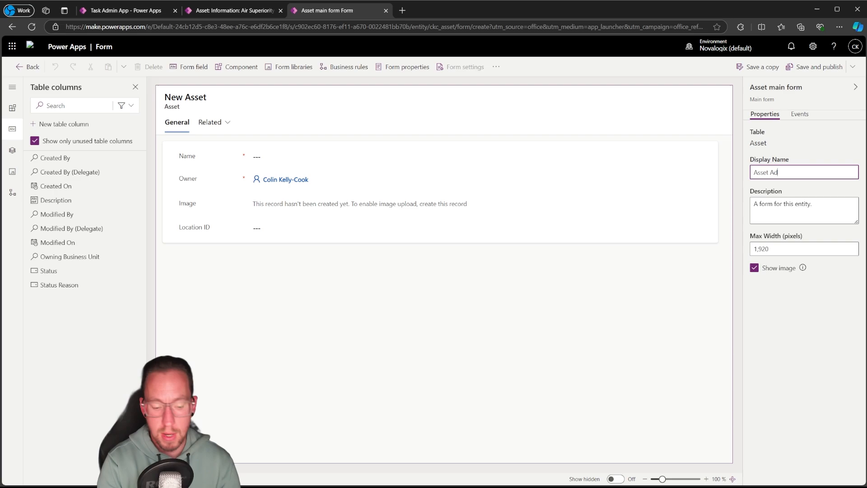
# Inspect the new form's General tab, its section, the Name field and the Related options
pyautogui.click(326, 312)
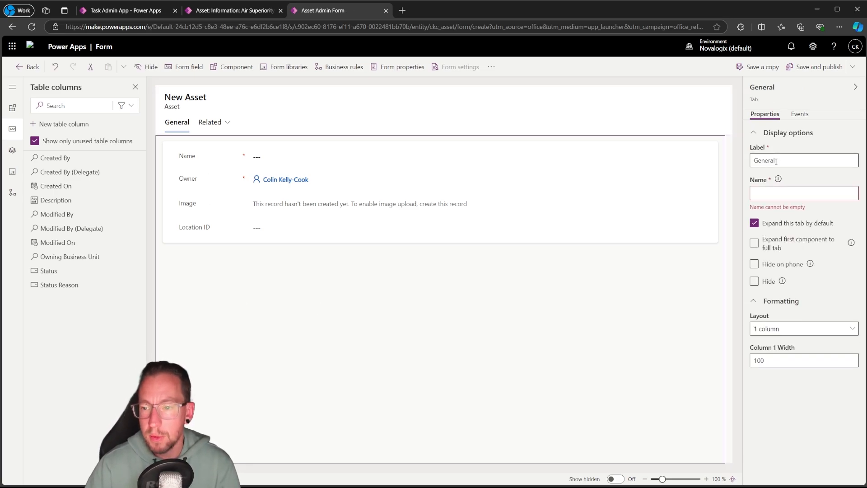
pyautogui.click(168, 147)
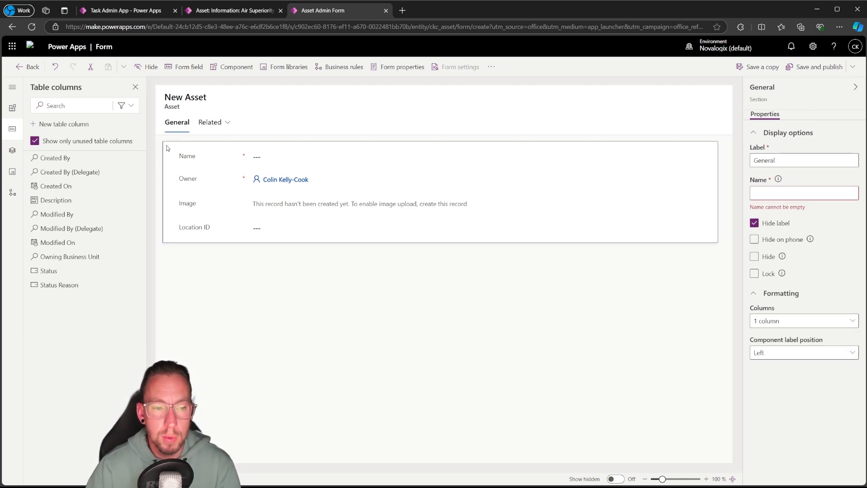
pyautogui.click(190, 158)
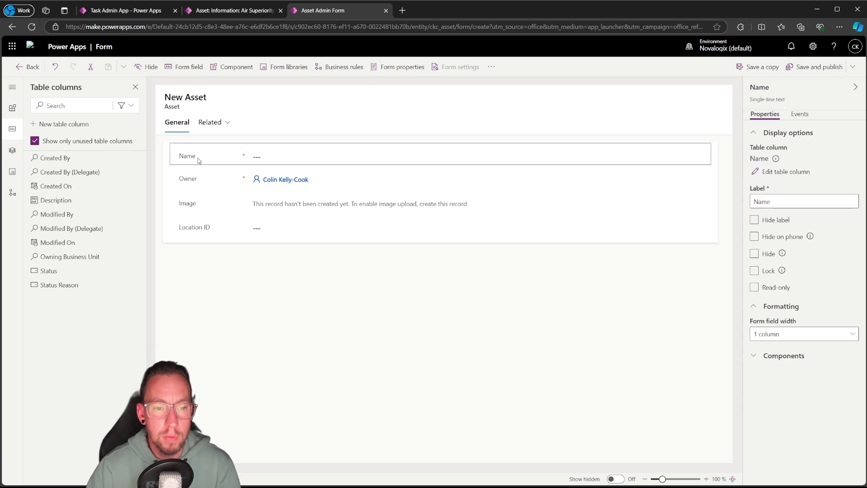
pyautogui.click(172, 126)
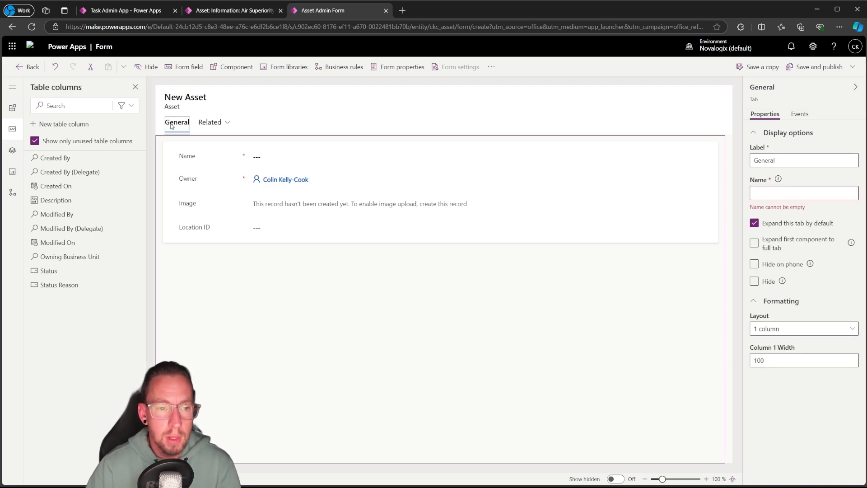
pyautogui.click(214, 129)
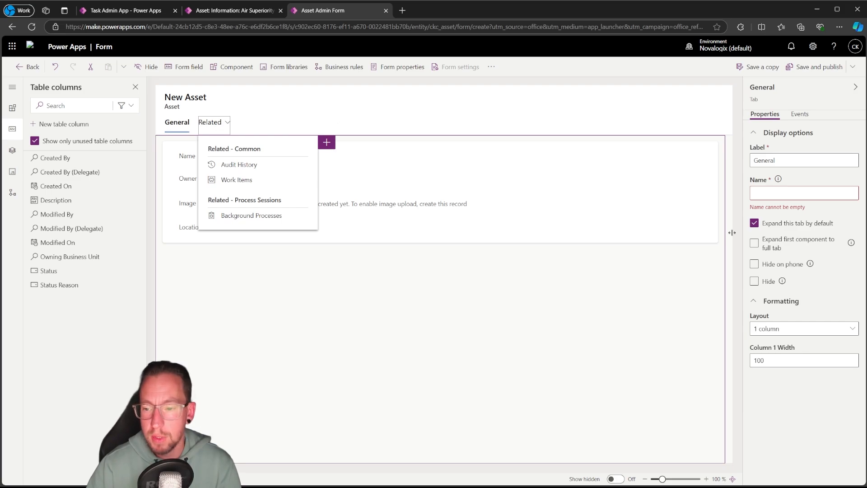
# Keep the General tab shown and hide the Related menu on the Asset Admin form
pyautogui.click(755, 281)
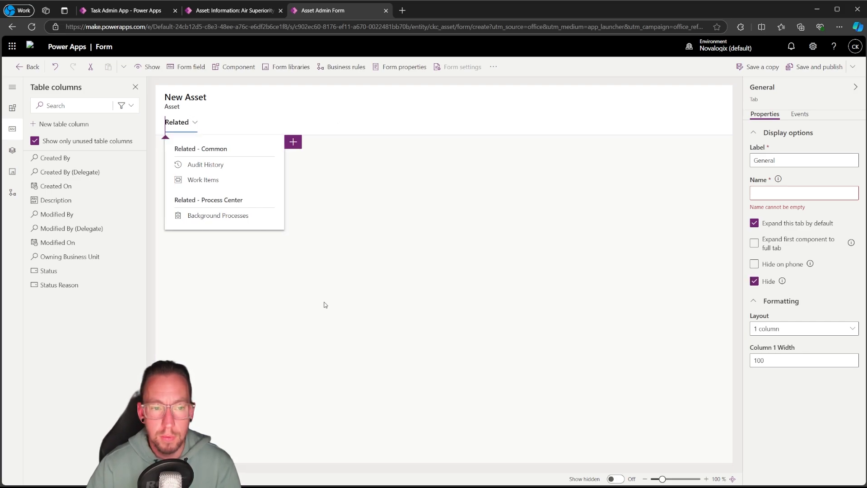
pyautogui.click(754, 281)
pyautogui.click(210, 125)
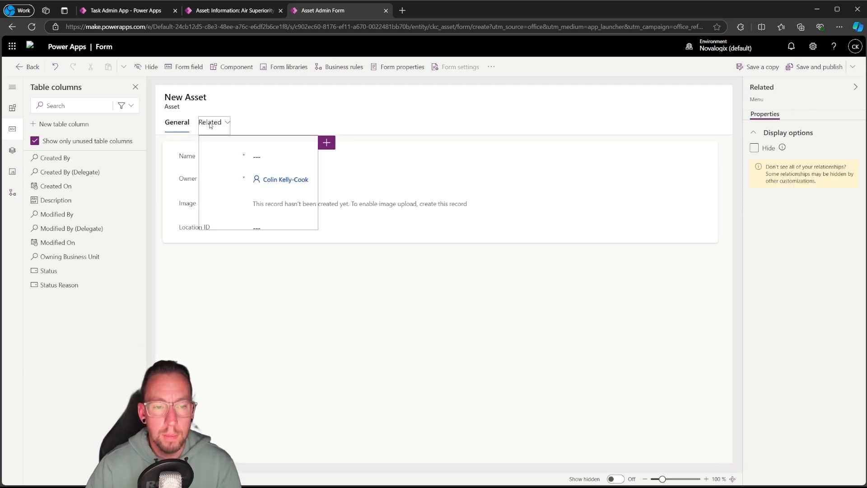
pyautogui.click(754, 149)
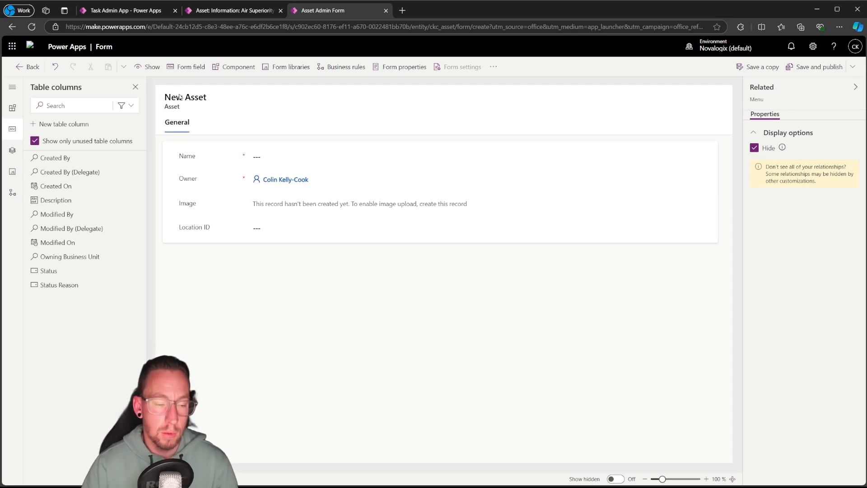
# Set the Name property of both the form's General section and its General tab to General, keeping their labels
pyautogui.click(174, 145)
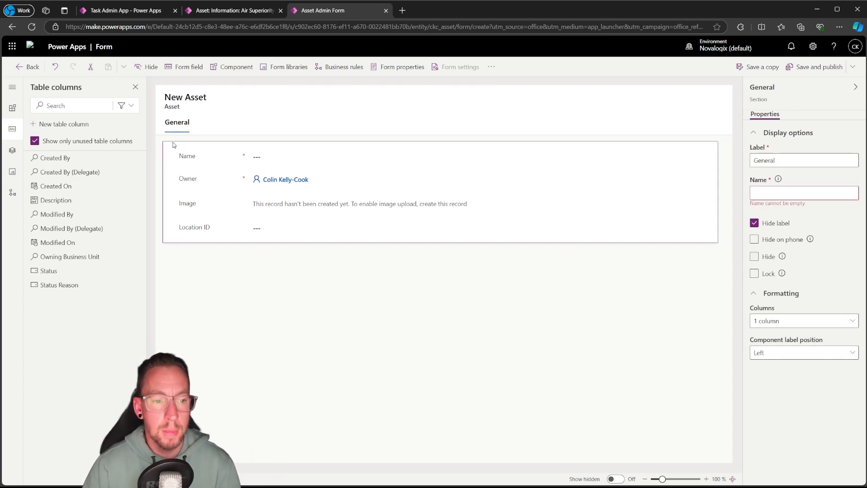
pyautogui.doubleClick(769, 160)
pyautogui.write('custom_header_section')
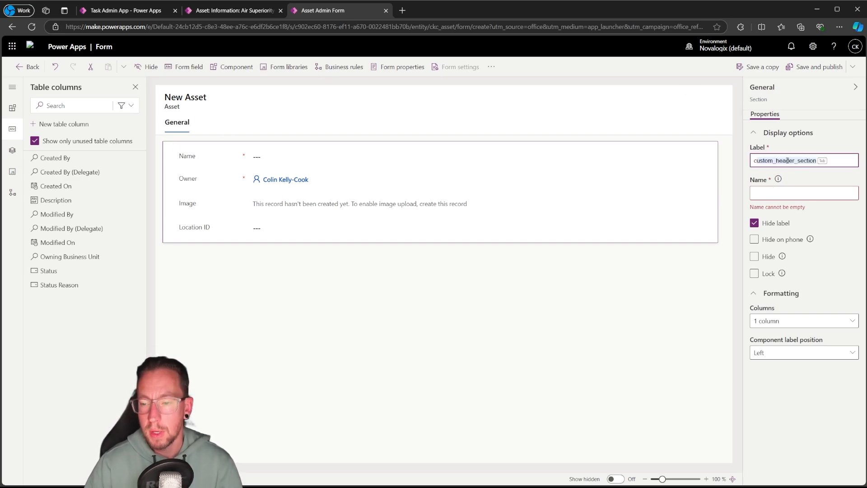
pyautogui.hotkey('ctrl', 'z')
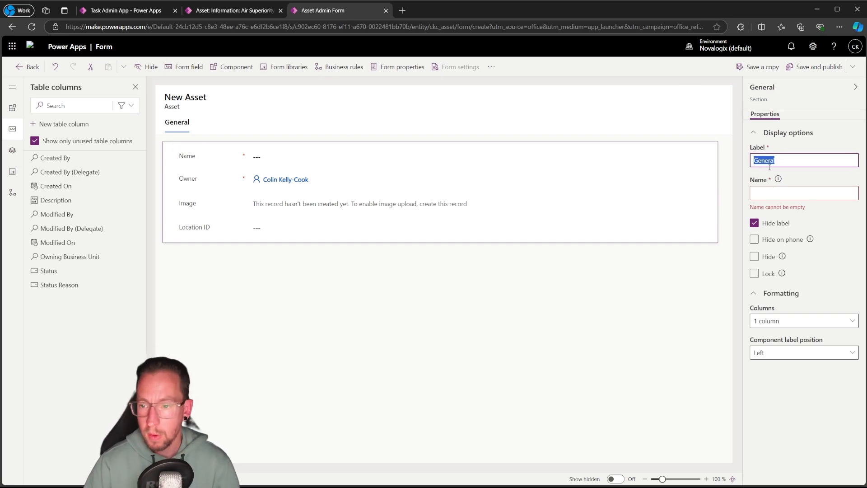
pyautogui.click(769, 162)
pyautogui.doubleClick(767, 160)
pyautogui.hotkey('ctrl', 'c')
pyautogui.click(766, 194)
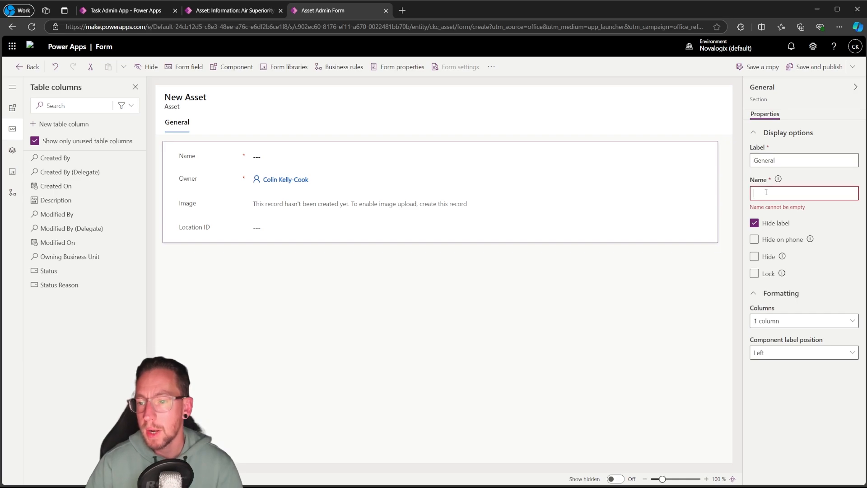
pyautogui.hotkey('ctrl', 'v')
pyautogui.click(722, 222)
pyautogui.click(766, 193)
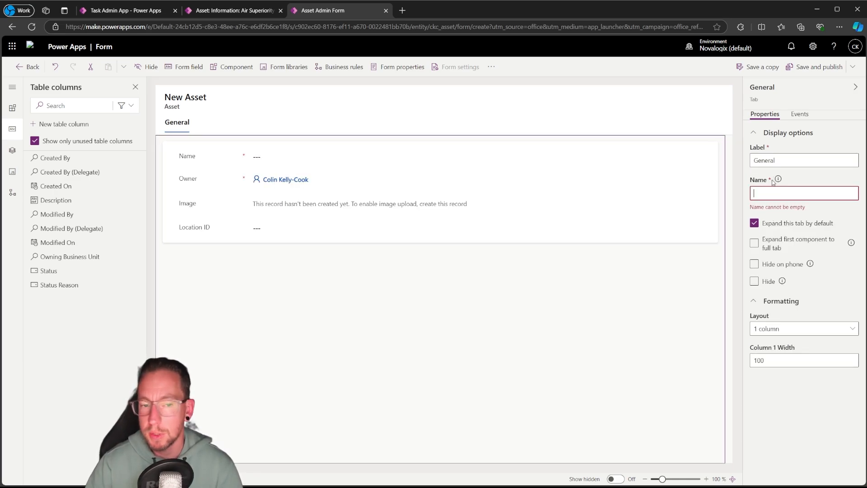
pyautogui.hotkey('ctrl', 'v')
pyautogui.click(659, 290)
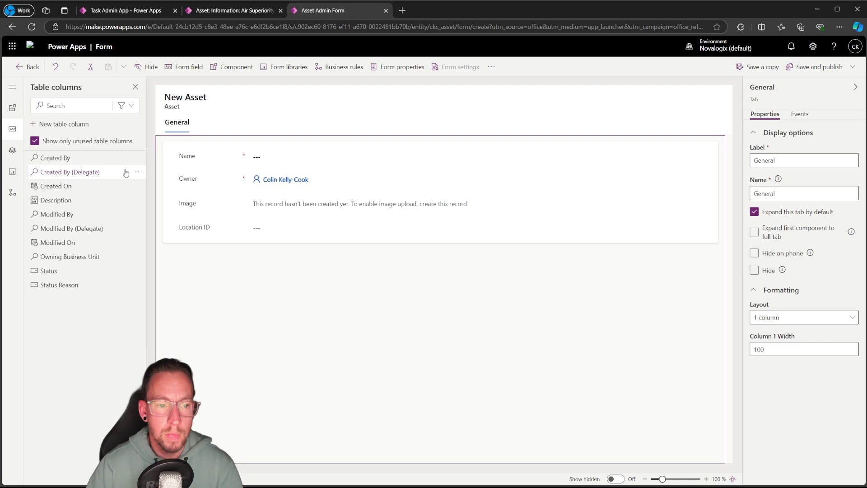
# Add the Description column directly below the Name field and set its form field height to 3 rows
pyautogui.click(169, 148)
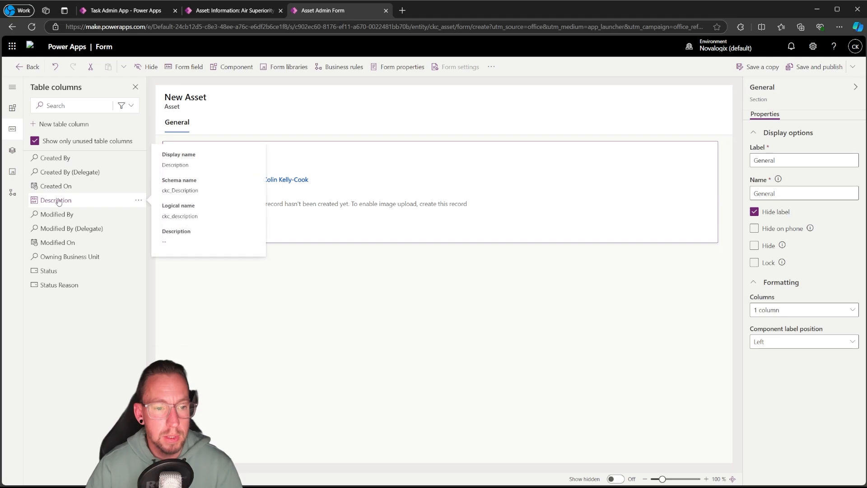
pyautogui.moveTo(56, 201); pyautogui.dragTo(231, 170)
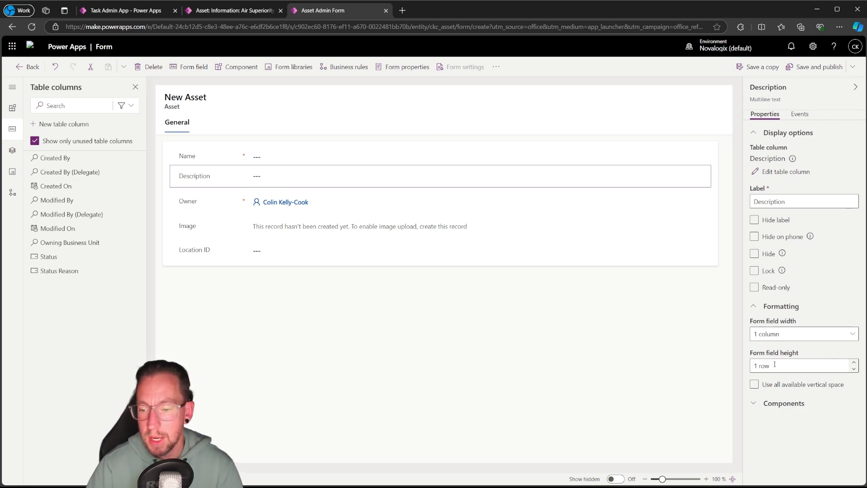
pyautogui.click(854, 362)
pyautogui.click(853, 362)
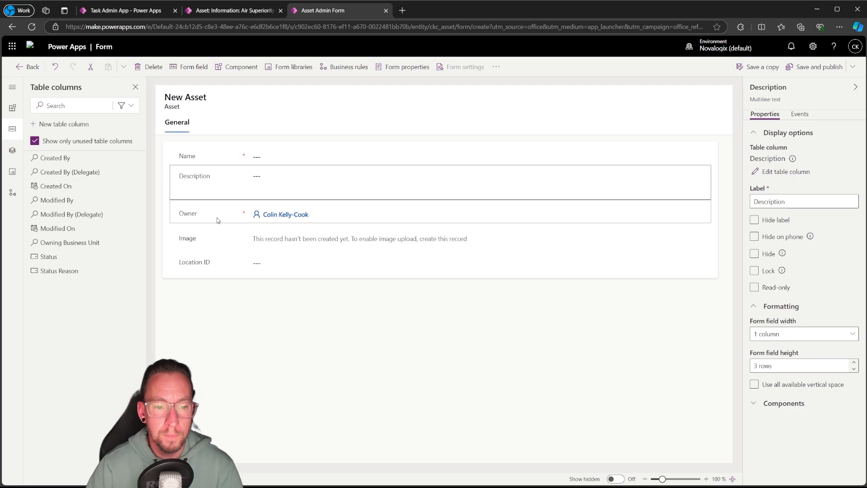
# Move the Owner field into the form header and place the Image field below Location ID
pyautogui.click(170, 215)
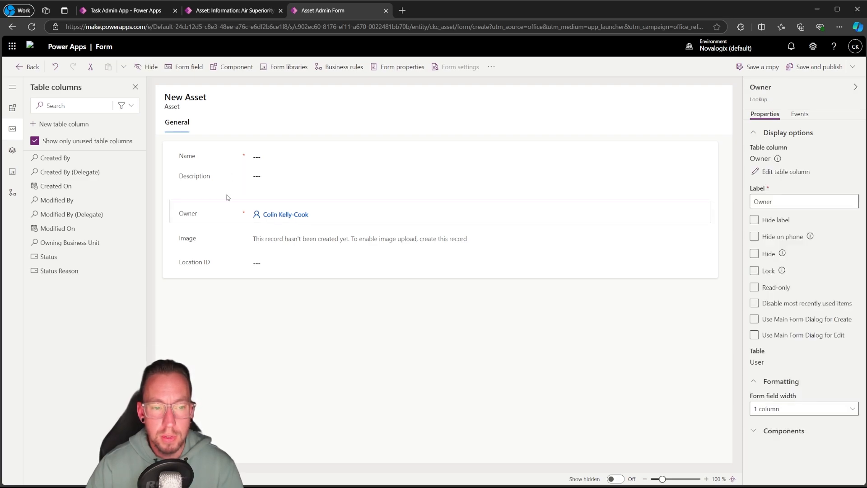
pyautogui.moveTo(210, 215); pyautogui.dragTo(709, 107)
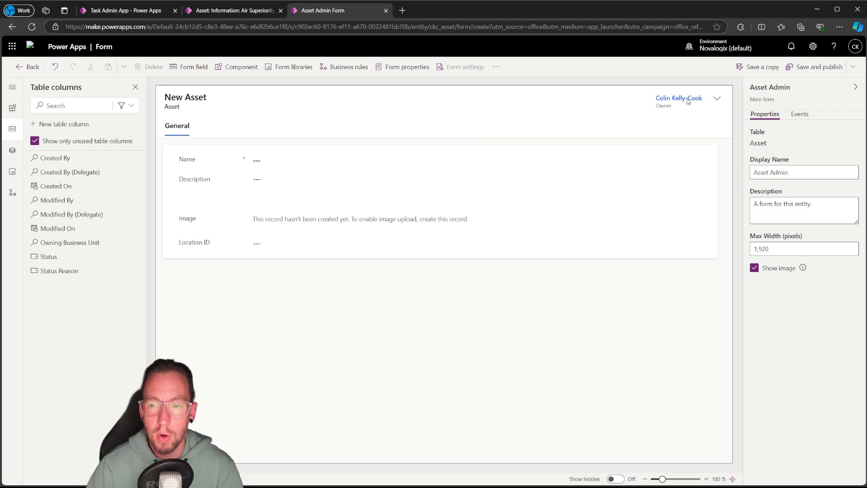
pyautogui.moveTo(224, 211); pyautogui.dragTo(215, 246)
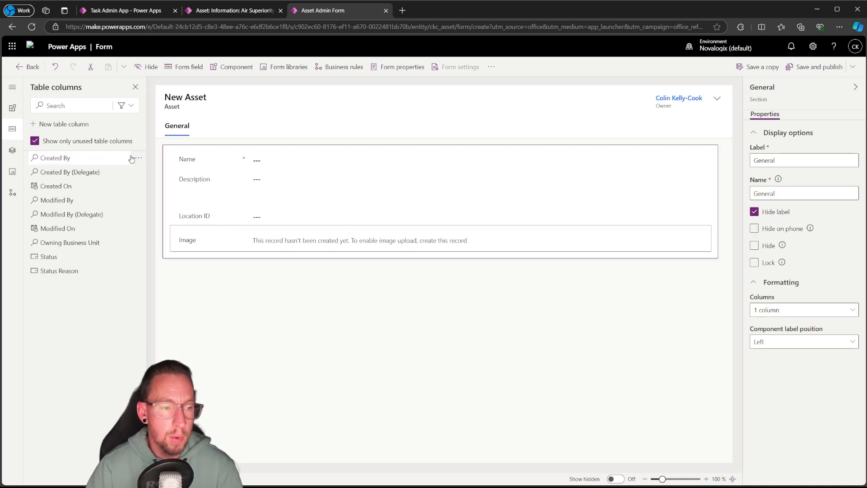
# Add a 1-column section below the General section, move the Image field into it and hide the section's label
pyautogui.click(13, 109)
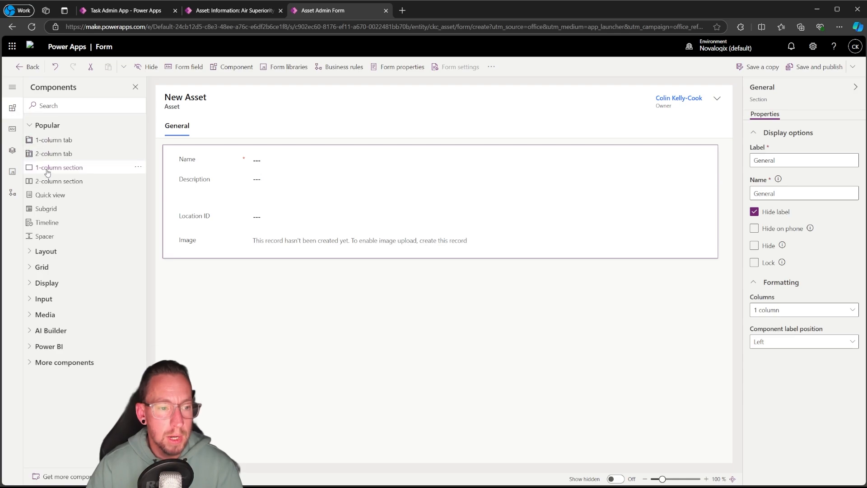
pyautogui.moveTo(48, 168); pyautogui.dragTo(250, 288)
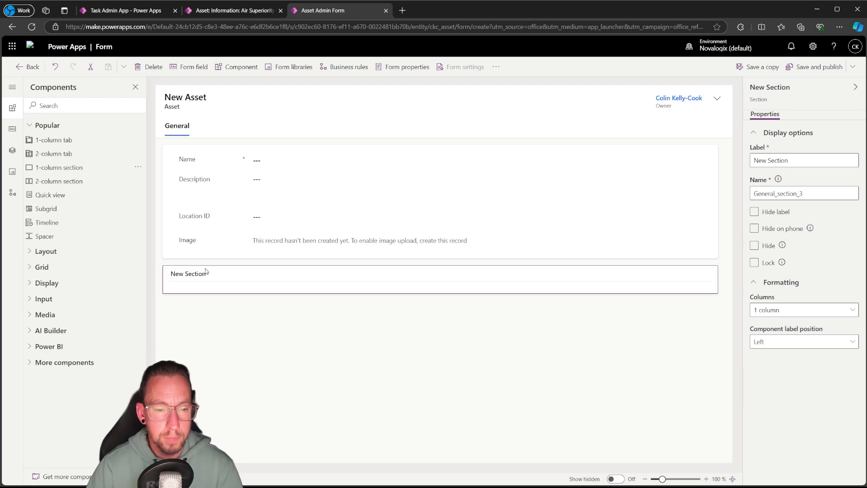
pyautogui.moveTo(227, 244); pyautogui.dragTo(304, 377)
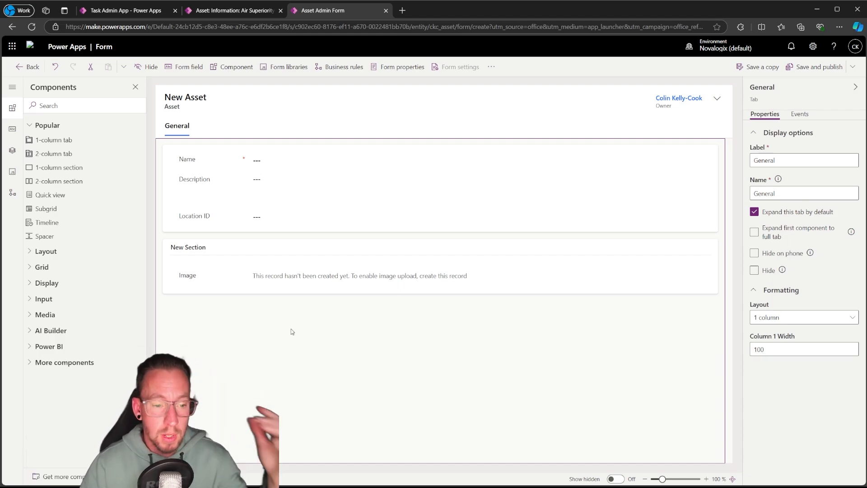
pyautogui.click(206, 255)
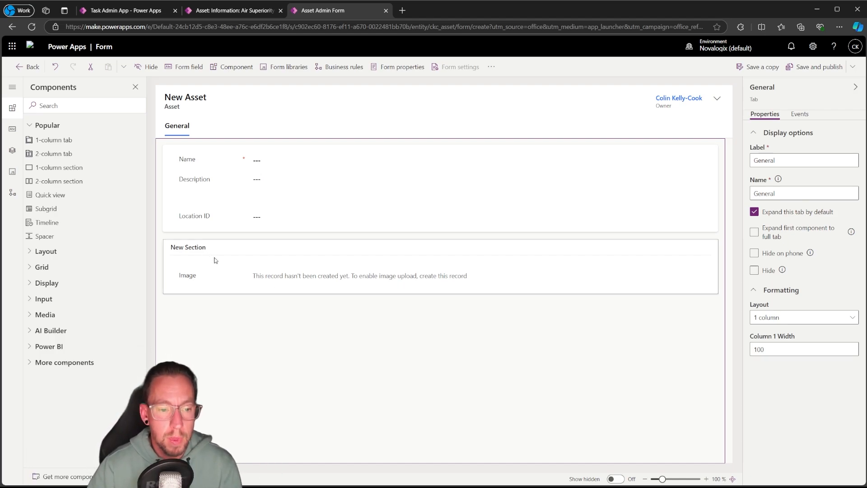
pyautogui.click(754, 211)
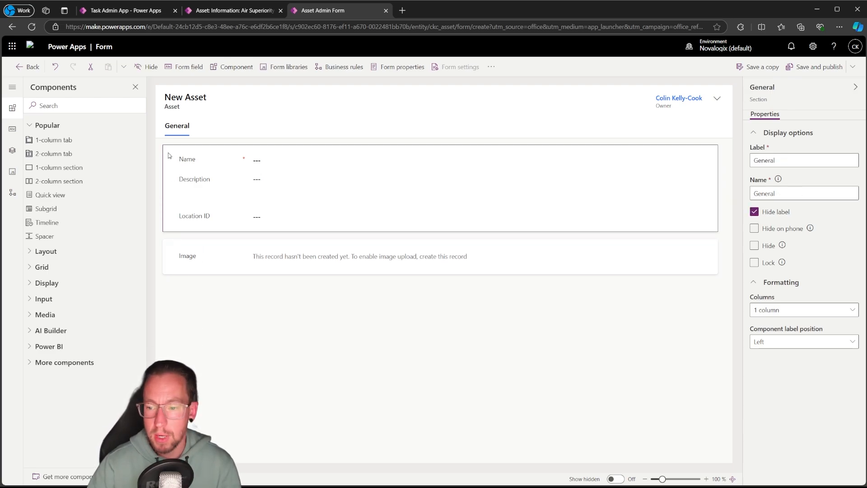
# Leave the Name field unlocked, and save and publish the Asset Admin form
pyautogui.click(213, 163)
pyautogui.click(754, 271)
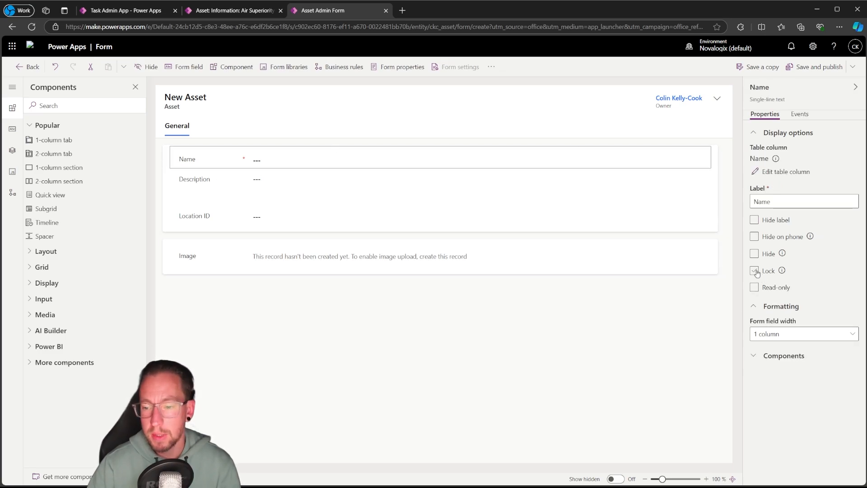
pyautogui.click(754, 271)
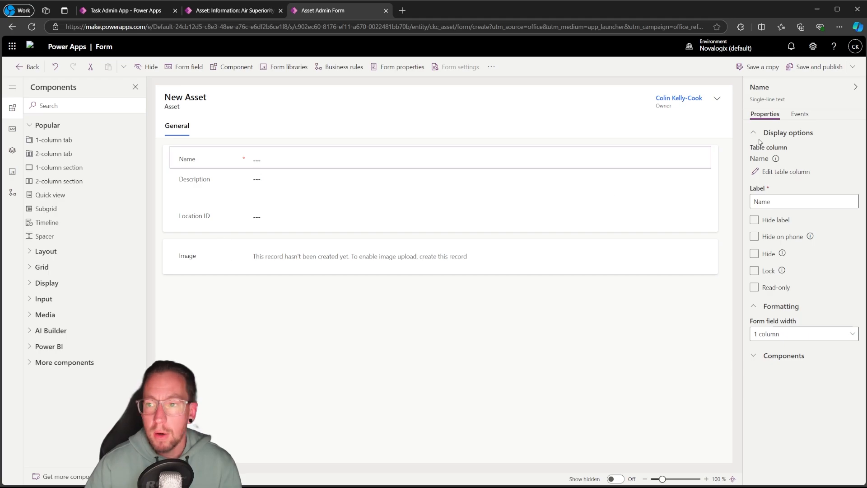
pyautogui.click(808, 68)
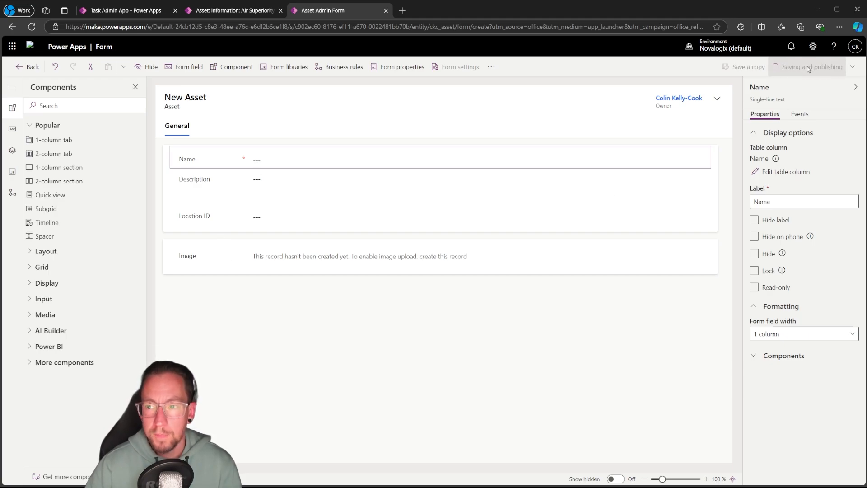
# Check the full list of forms on the Task Admin App's Assets form page and reload the app editor
pyautogui.click(243, 13)
pyautogui.click(120, 11)
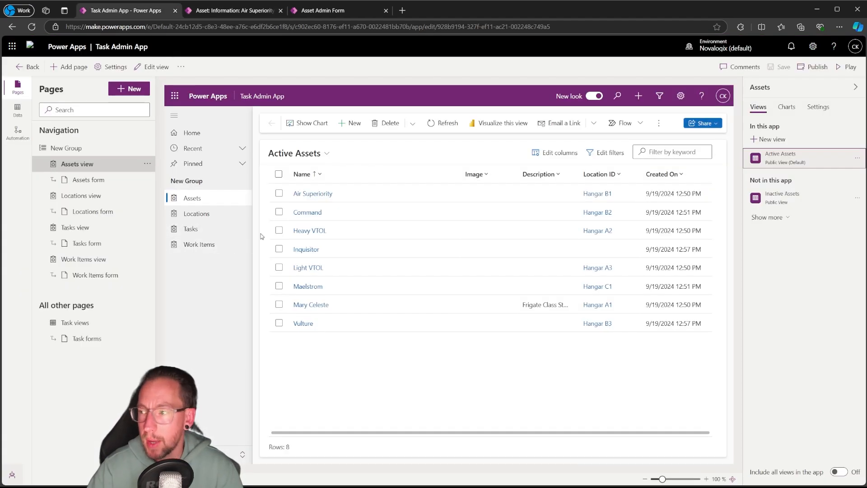
pyautogui.click(89, 179)
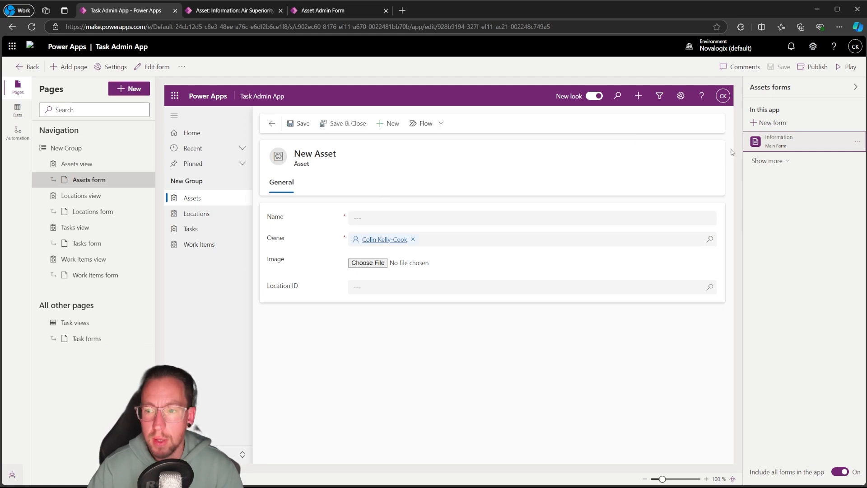
pyautogui.click(767, 161)
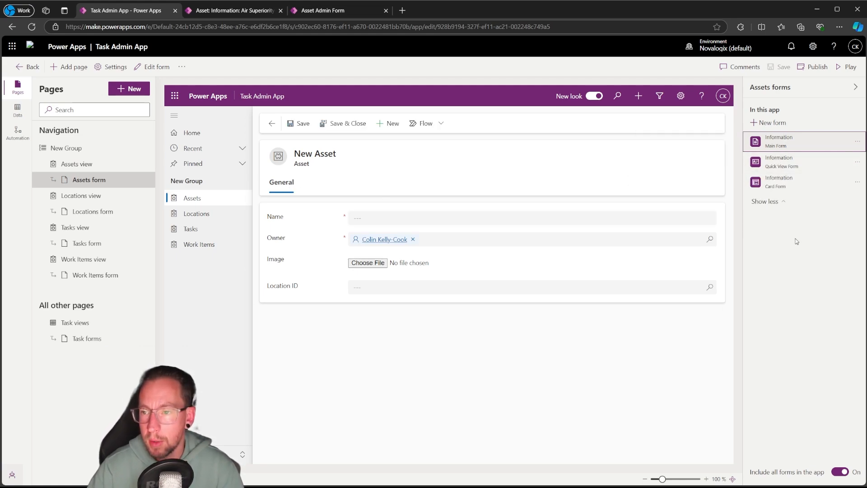
pyautogui.click(38, 31)
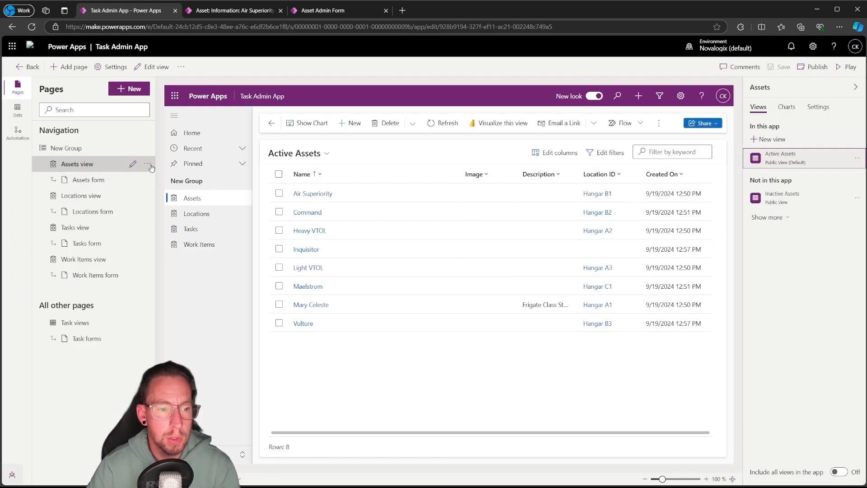
# Remove the Assets, Locations, Tasks and Work Items pages from the app's navigation
pyautogui.click(147, 163)
pyautogui.click(167, 242)
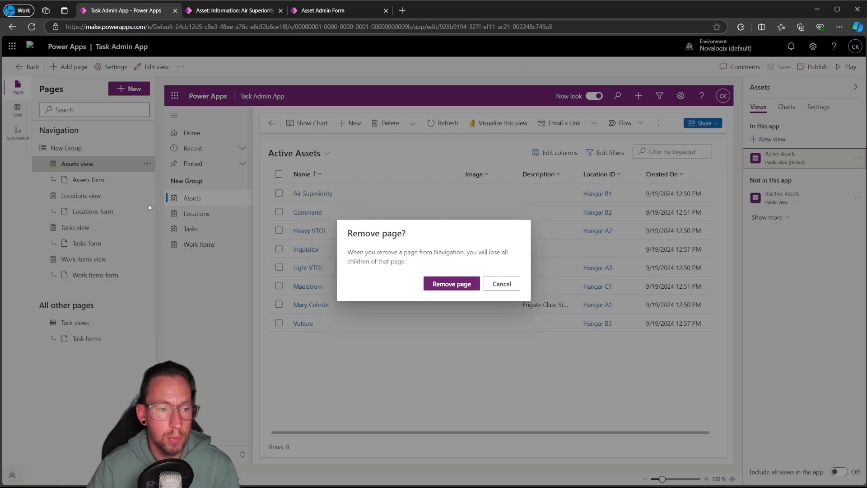
pyautogui.click(440, 283)
pyautogui.click(147, 163)
pyautogui.click(180, 242)
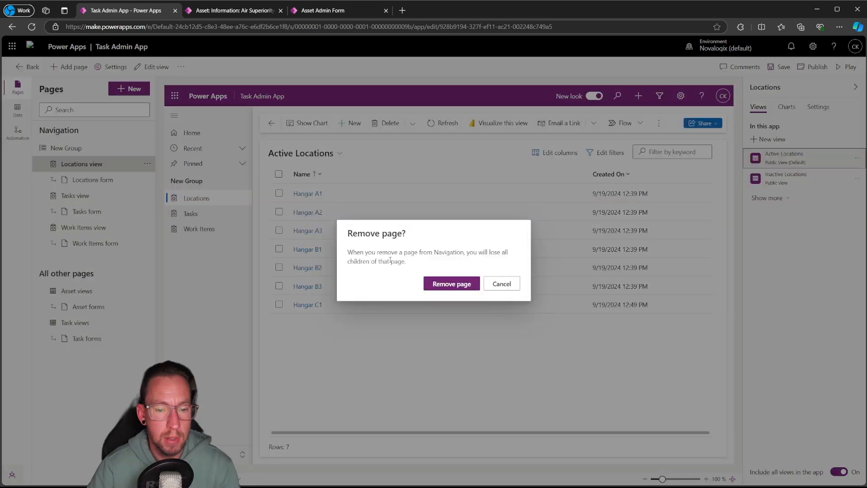
pyautogui.click(451, 283)
pyautogui.click(147, 163)
pyautogui.click(180, 242)
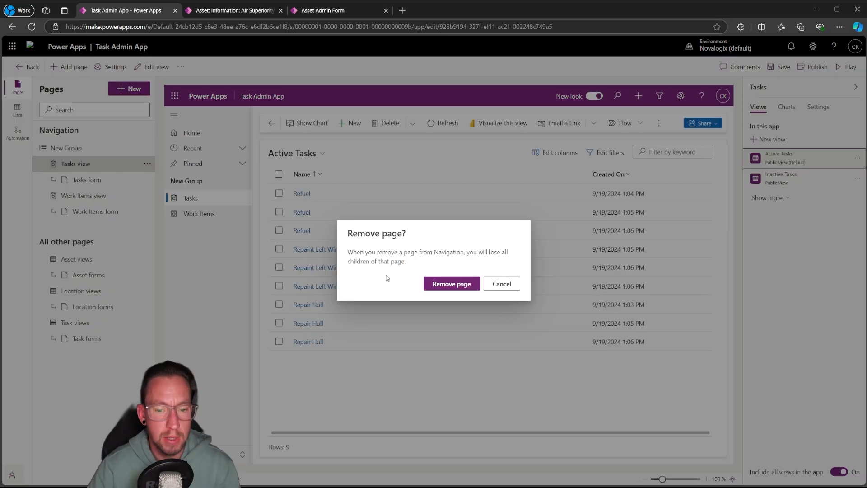
pyautogui.click(452, 283)
pyautogui.click(147, 163)
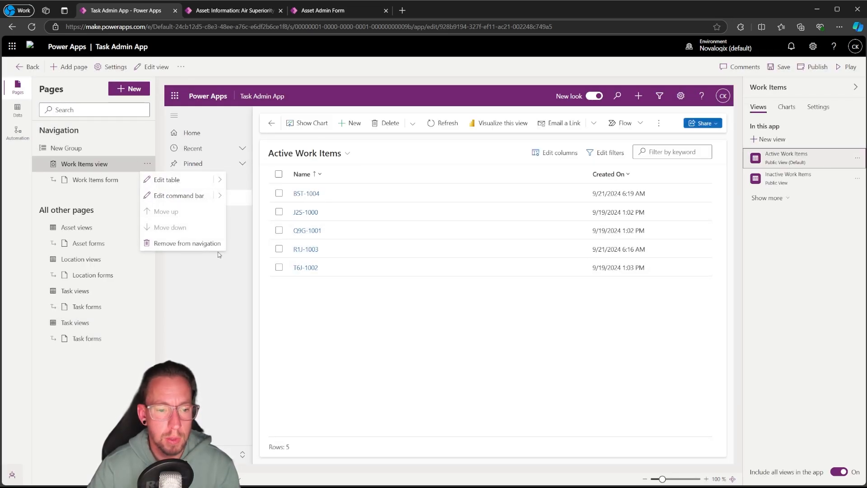
pyautogui.click(187, 244)
pyautogui.click(448, 281)
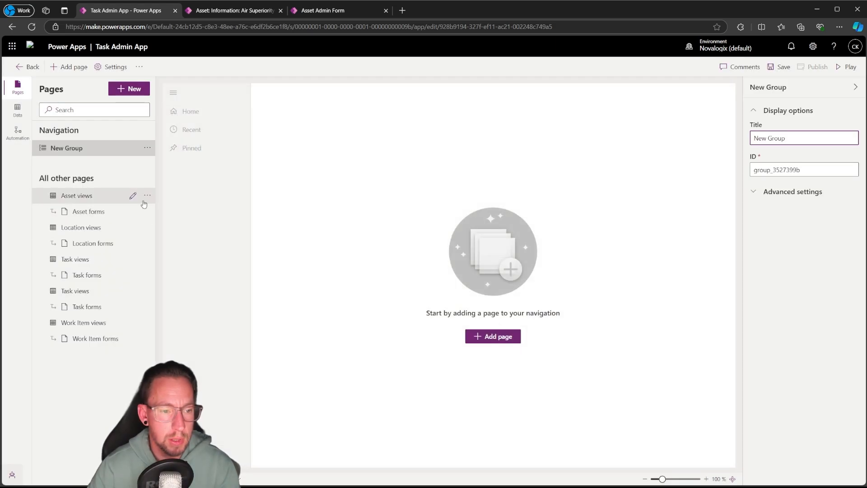
# Remove the Asset, Location, both Task and the Work Item pages completely from the Task Admin App
pyautogui.click(147, 195)
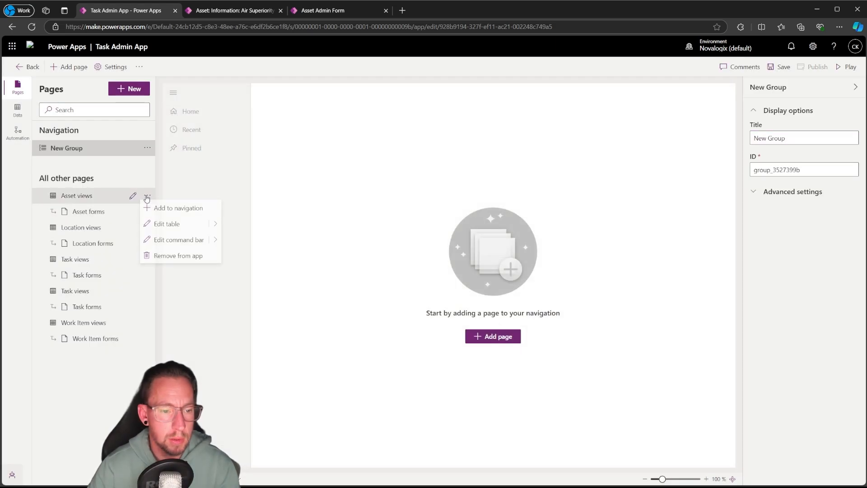
pyautogui.click(160, 256)
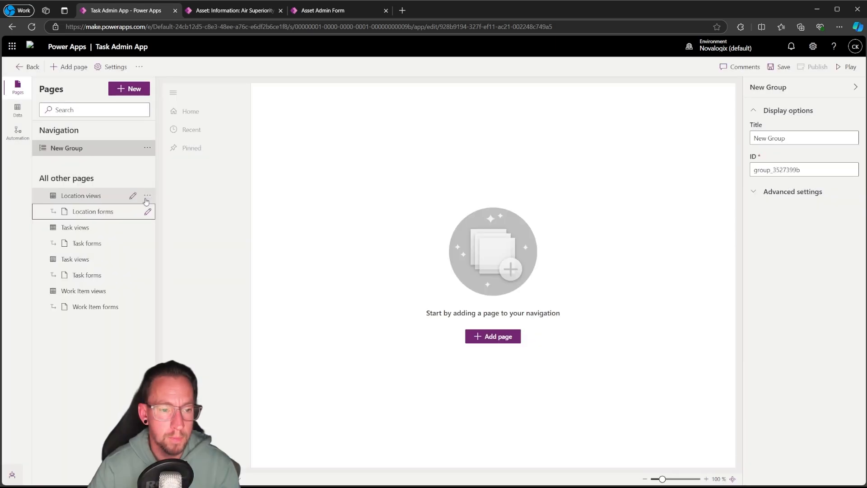
pyautogui.click(147, 196)
pyautogui.click(160, 256)
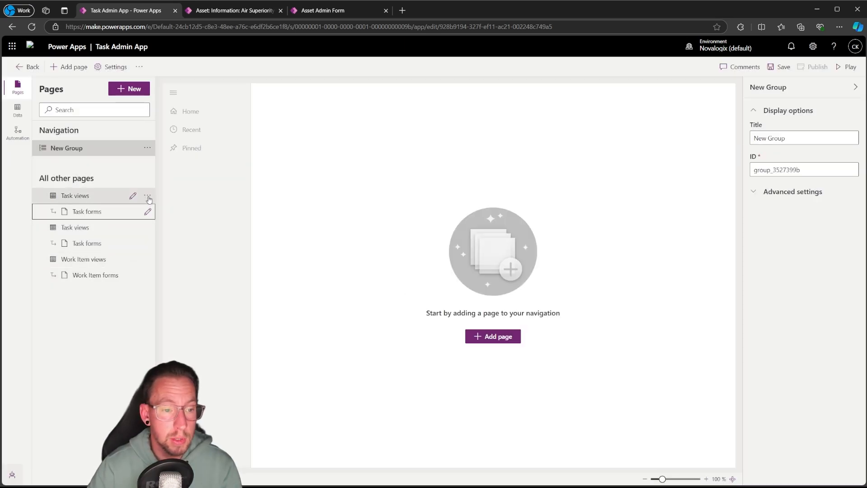
pyautogui.click(148, 196)
pyautogui.click(163, 255)
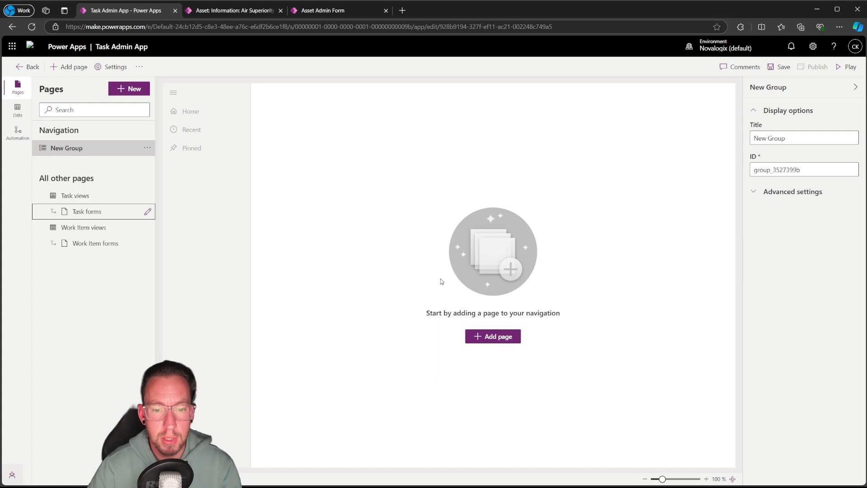
pyautogui.click(147, 195)
pyautogui.click(170, 256)
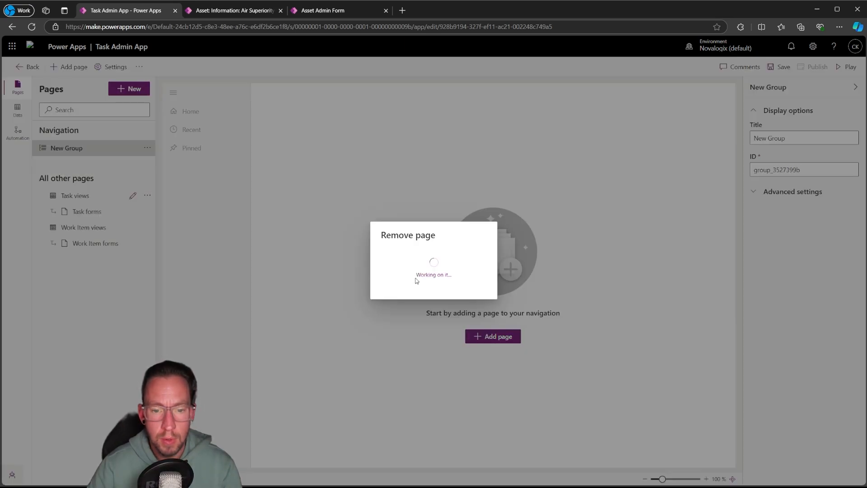
pyautogui.click(148, 195)
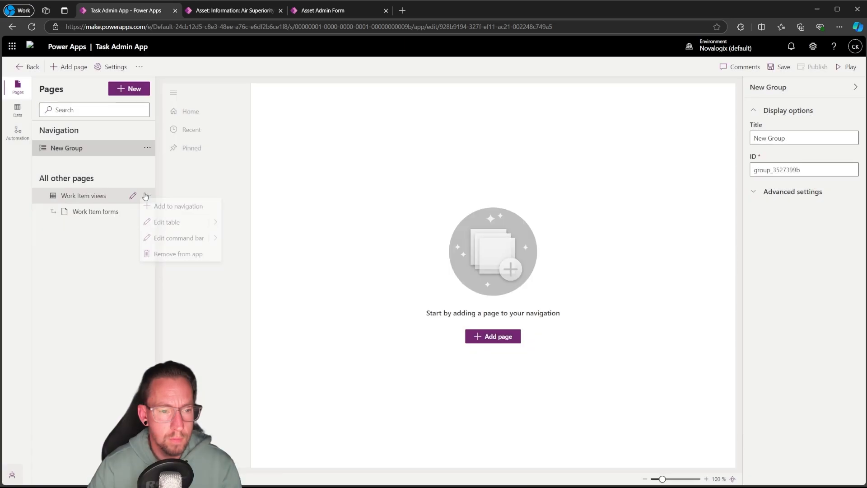
pyautogui.click(169, 255)
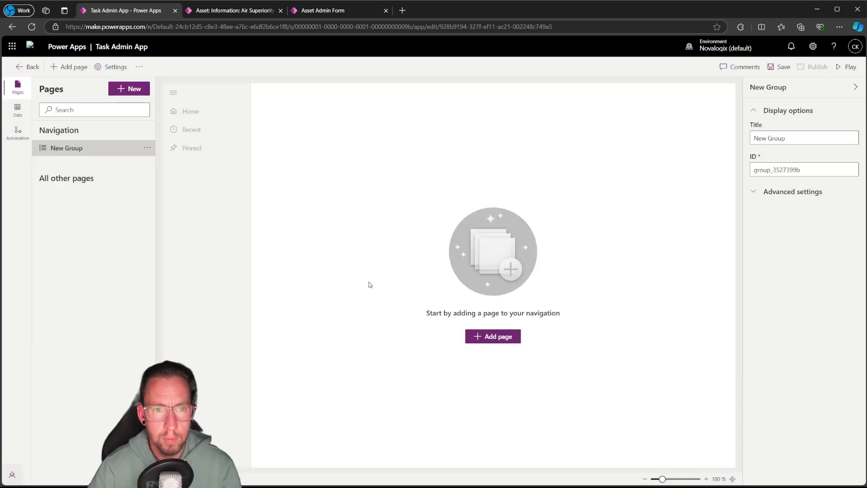
# Check the Asset Admin form's unused table columns, leave the form and examine the Asset table's list of views
pyautogui.click(232, 10)
pyautogui.click(330, 13)
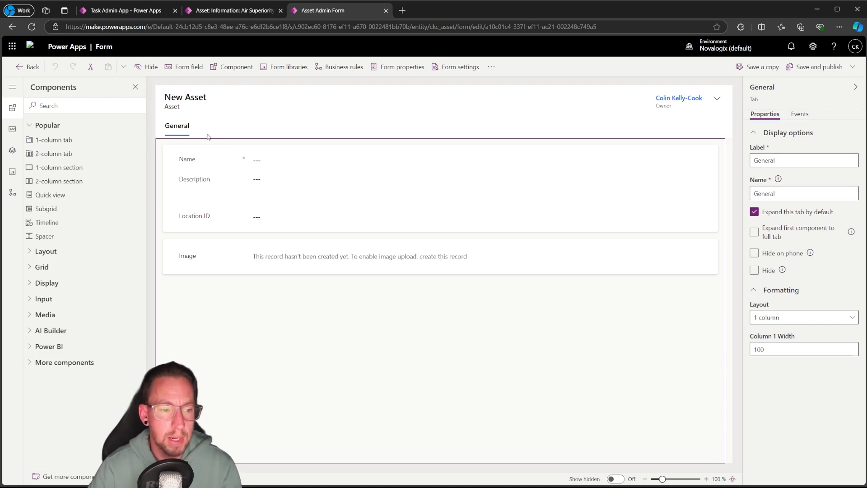
pyautogui.click(12, 131)
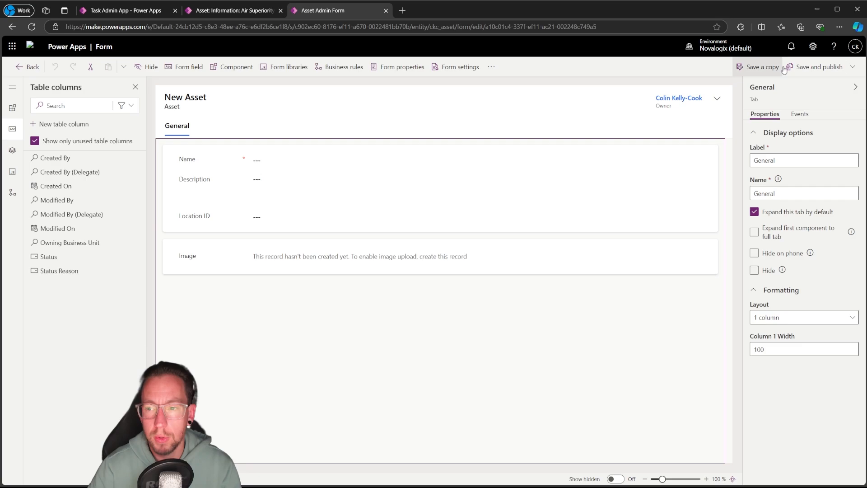
pyautogui.click(28, 67)
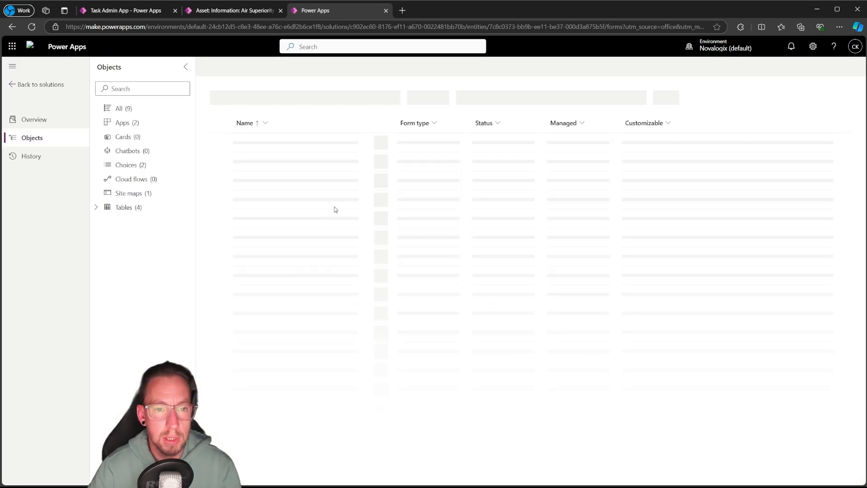
pyautogui.click(96, 208)
pyautogui.click(116, 222)
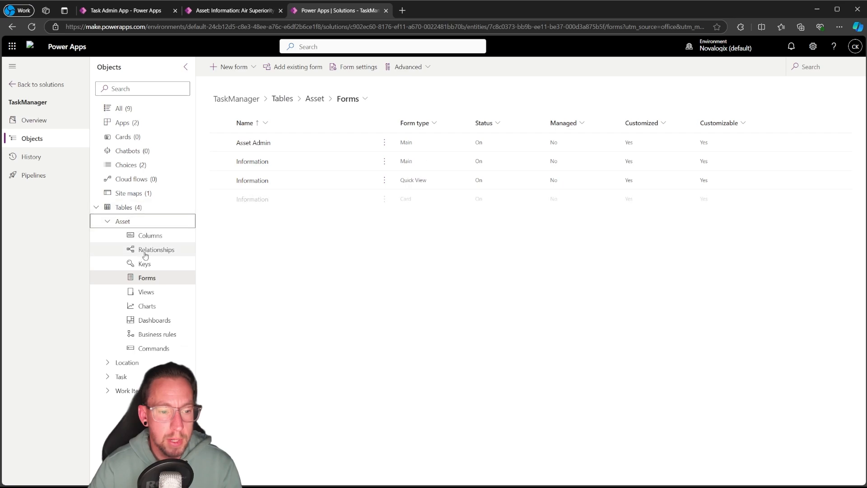
pyautogui.click(146, 292)
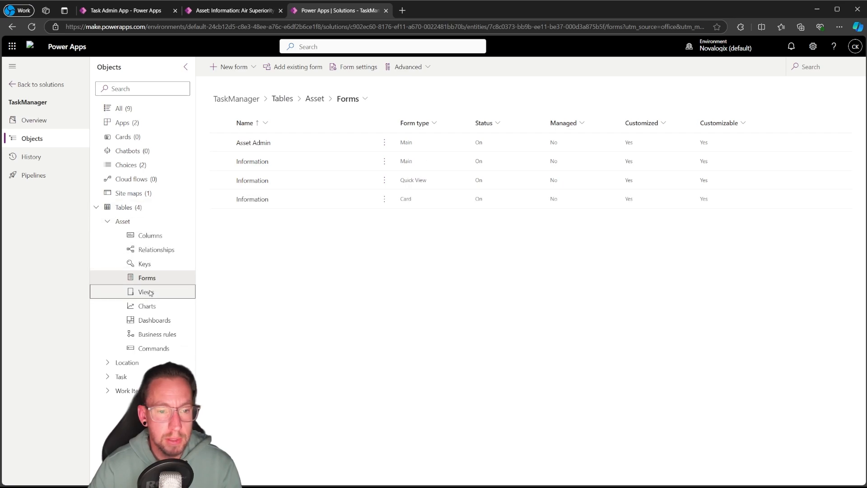
# Examine the columns of the Location table's Active Locations view and return to the solution
pyautogui.click(109, 223)
pyautogui.click(108, 237)
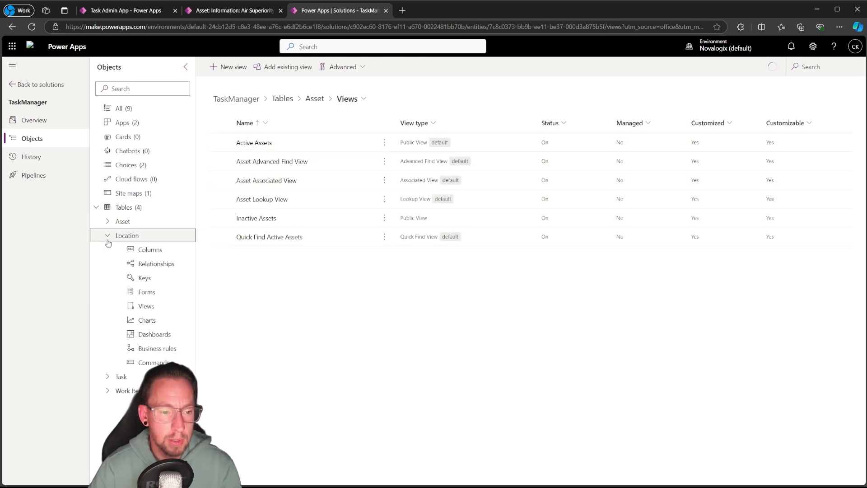
pyautogui.click(146, 306)
pyautogui.click(258, 143)
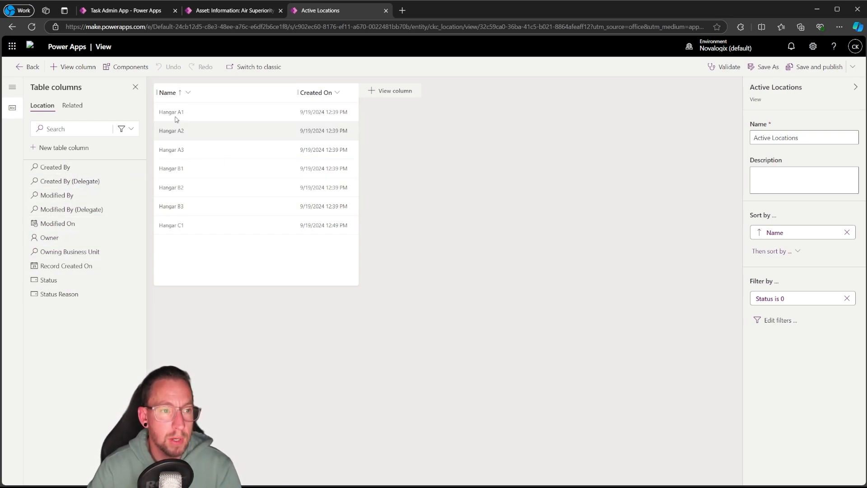
pyautogui.click(22, 67)
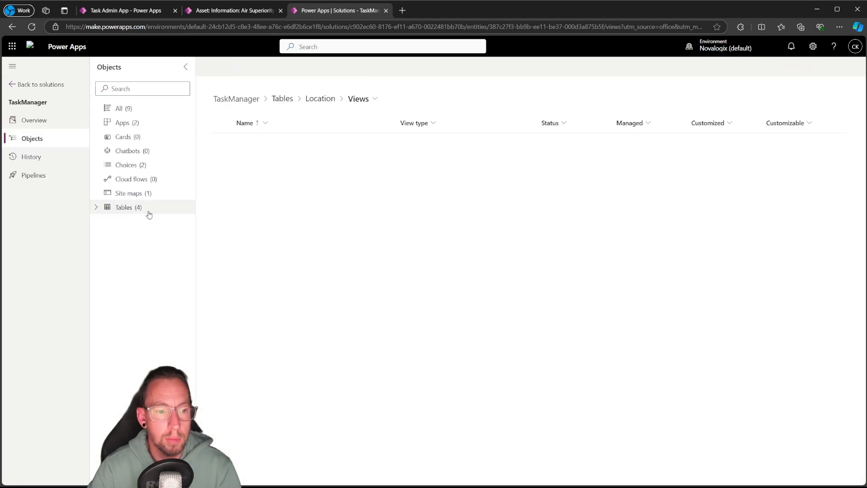
# Hide the Related menu on the Location table's main Information form, save and publish the form, and return to the solution
pyautogui.click(96, 206)
pyautogui.click(108, 236)
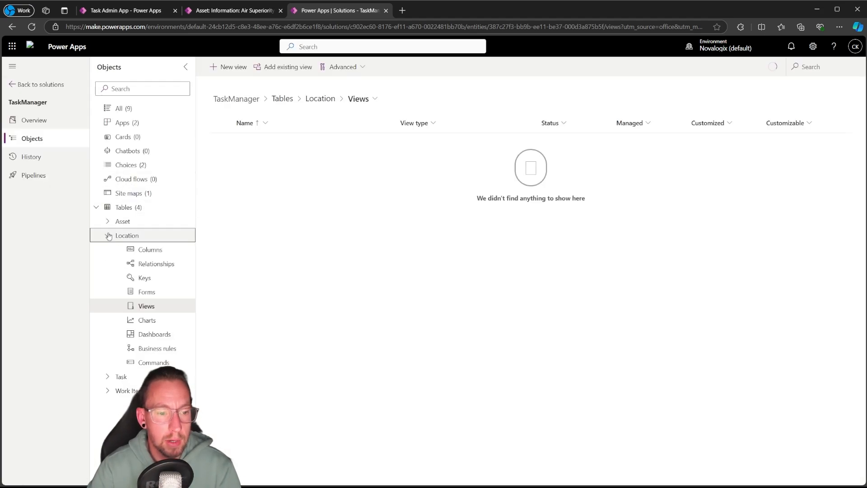
pyautogui.click(146, 292)
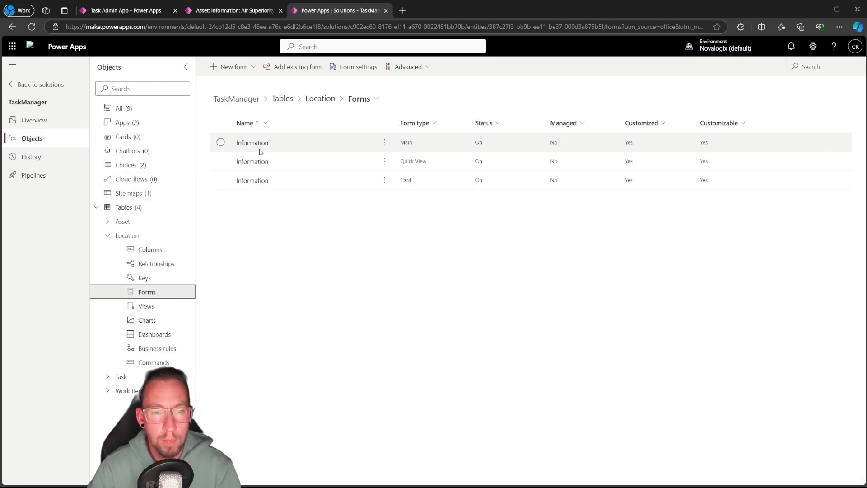
pyautogui.click(252, 142)
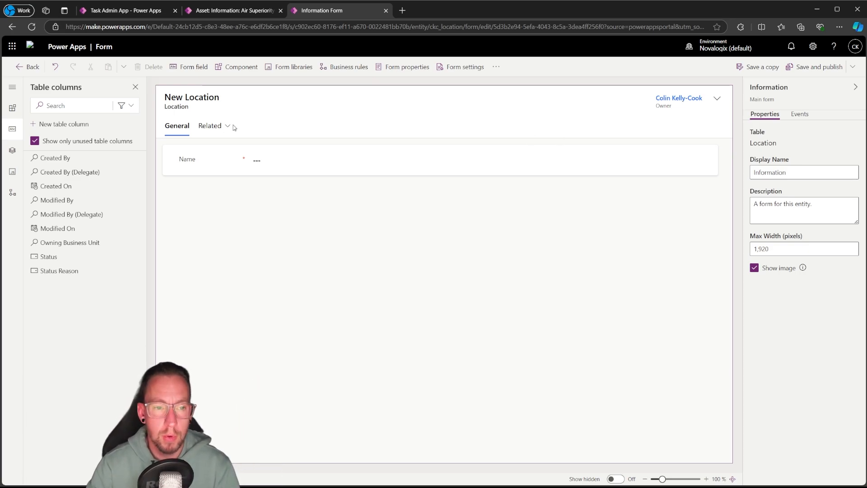
pyautogui.click(215, 127)
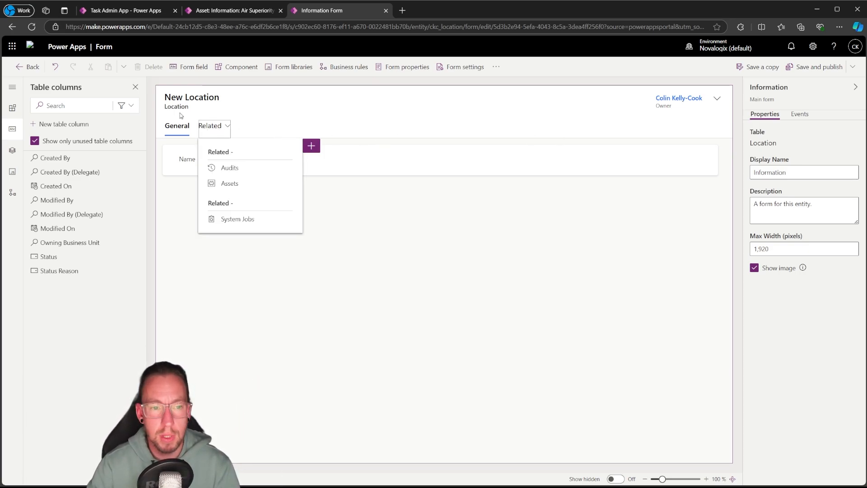
pyautogui.click(208, 130)
pyautogui.click(754, 149)
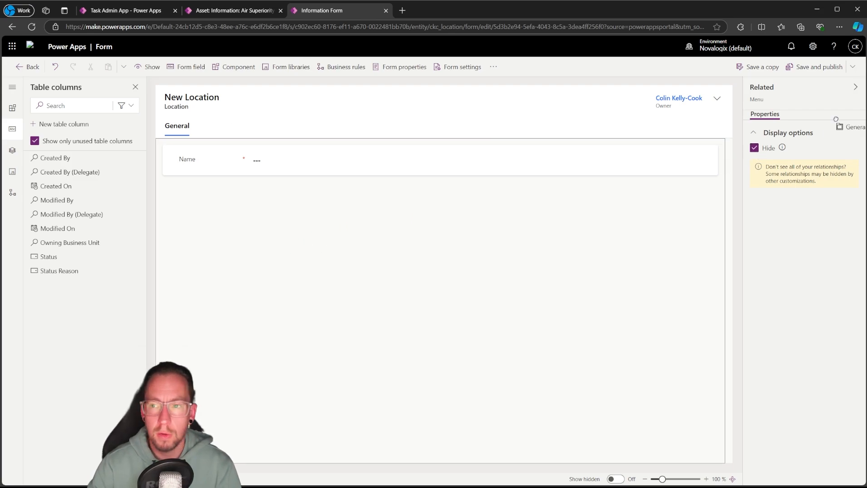
pyautogui.click(805, 71)
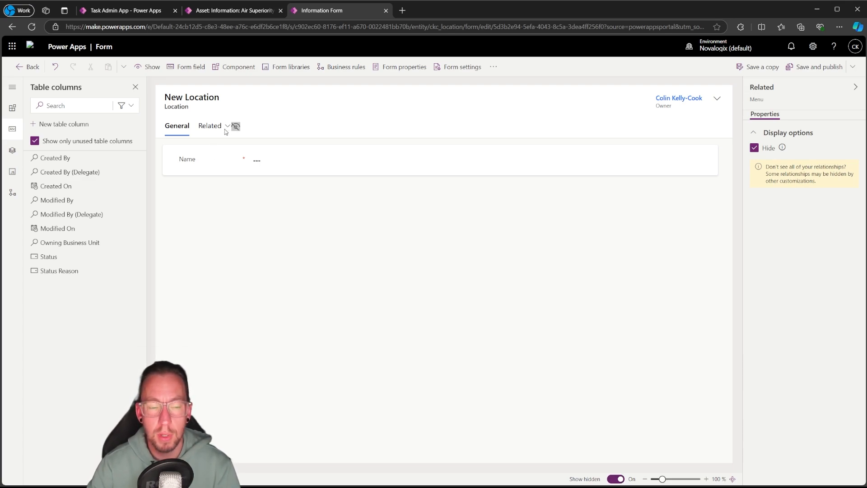
pyautogui.click(615, 480)
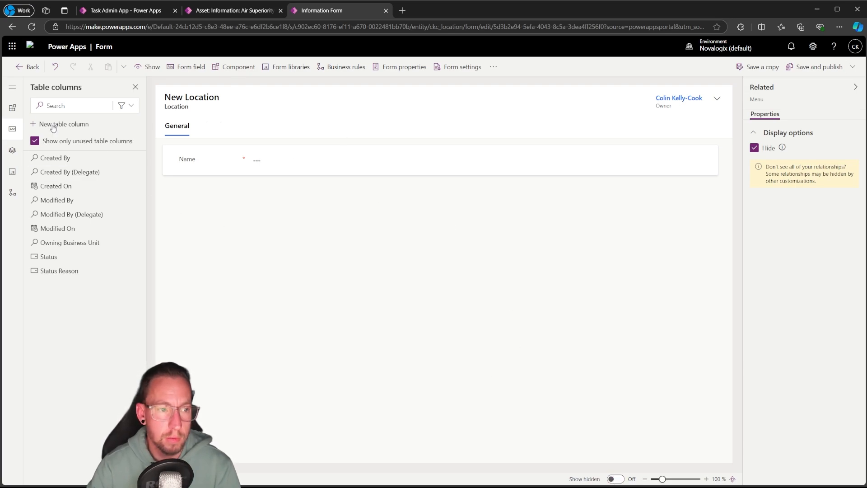
pyautogui.click(29, 67)
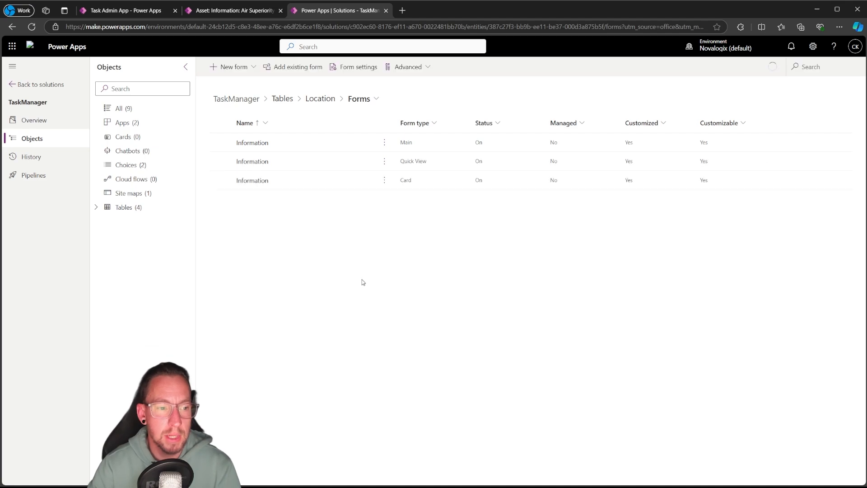
# Add the Asset ID, Due Date and Work Item State columns, in that order, after Name in the Work Item table's Active Work Items view
pyautogui.click(96, 207)
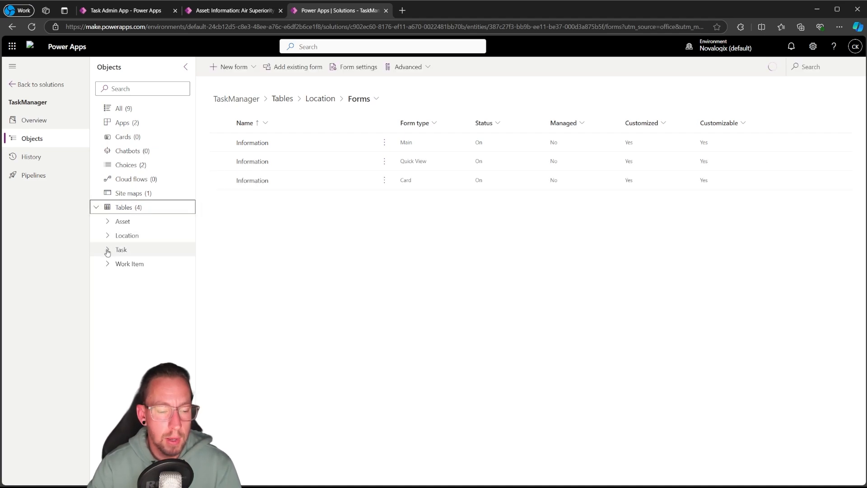
pyautogui.click(108, 264)
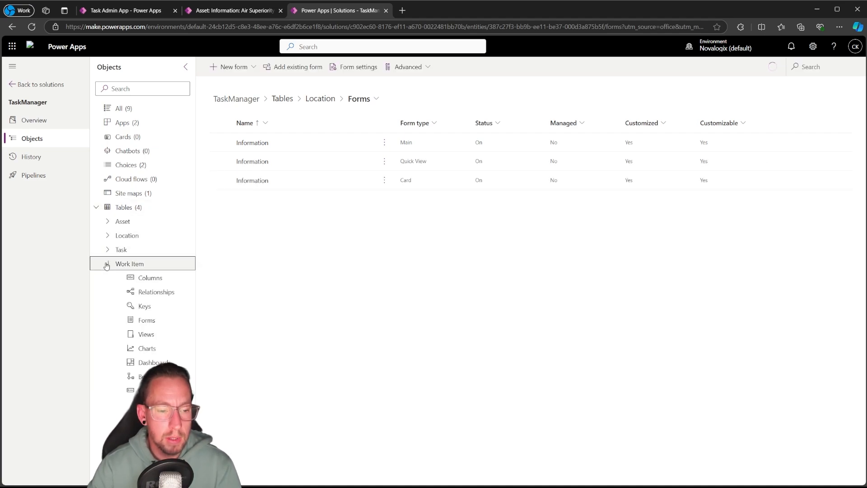
pyautogui.click(146, 334)
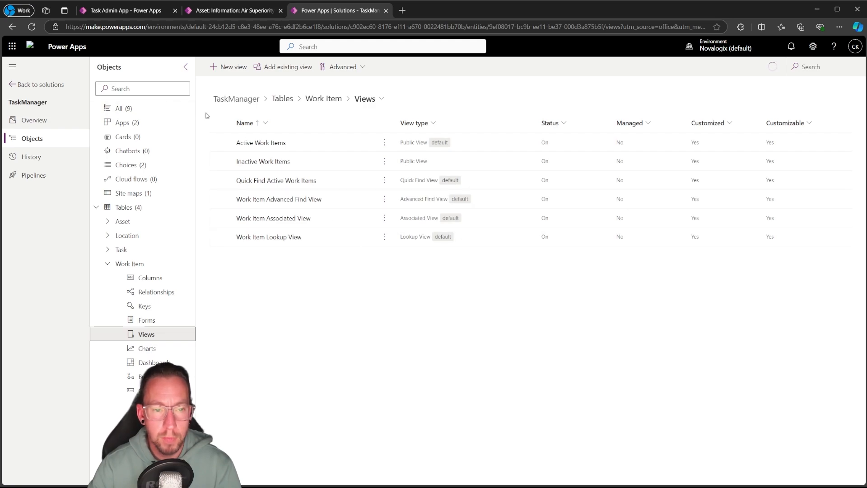
pyautogui.click(261, 143)
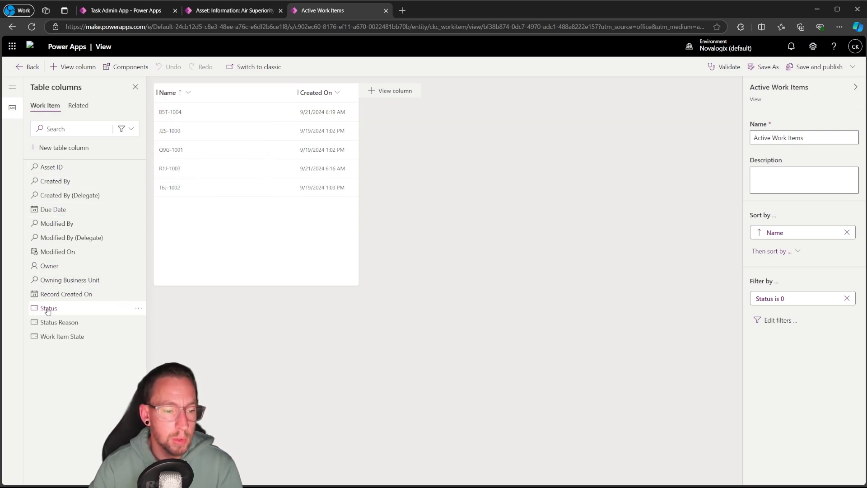
pyautogui.moveTo(50, 336); pyautogui.dragTo(296, 101)
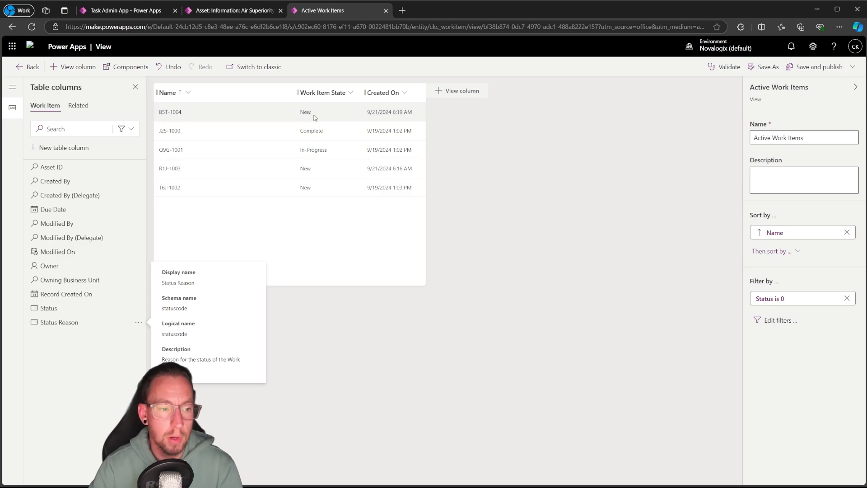
pyautogui.moveTo(56, 168)
pyautogui.mouseDown()
pyautogui.moveTo(280, 123)
pyautogui.moveTo(295, 97)
pyautogui.mouseUp()
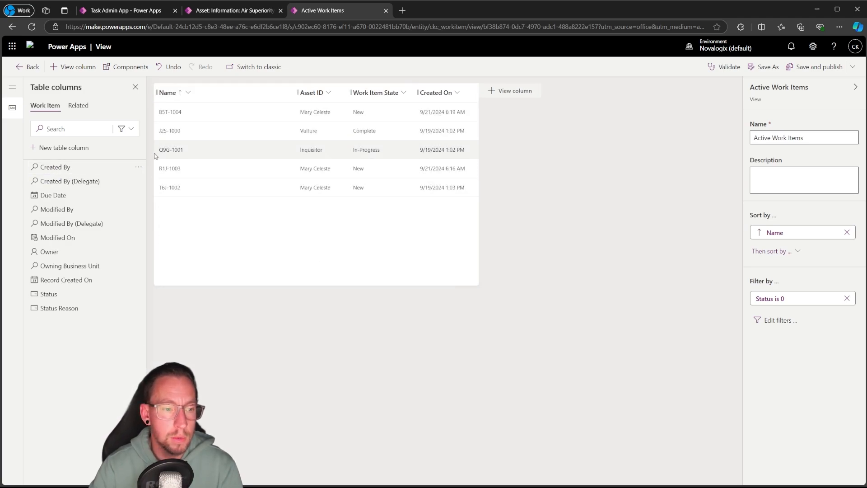
pyautogui.moveTo(49, 193); pyautogui.dragTo(349, 99)
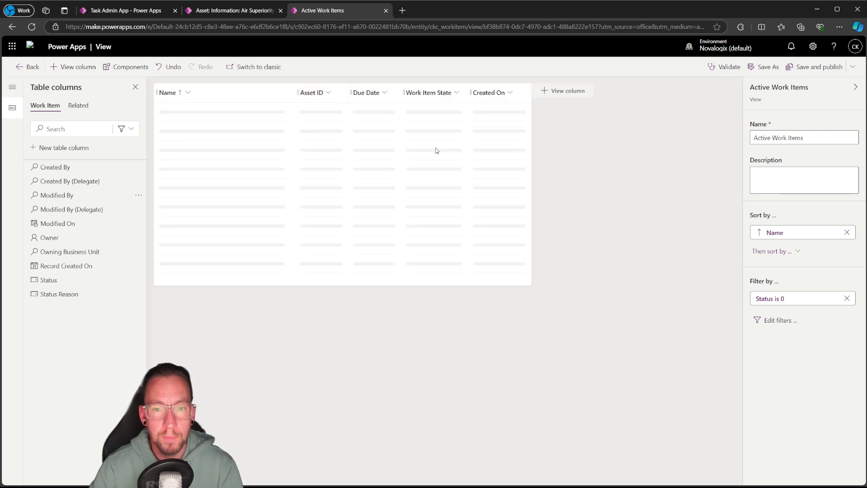
# Remove the Created On column and re-add it between Asset ID and Due Date, save and publish the view, and return to the solution
pyautogui.click(505, 94)
pyautogui.click(480, 243)
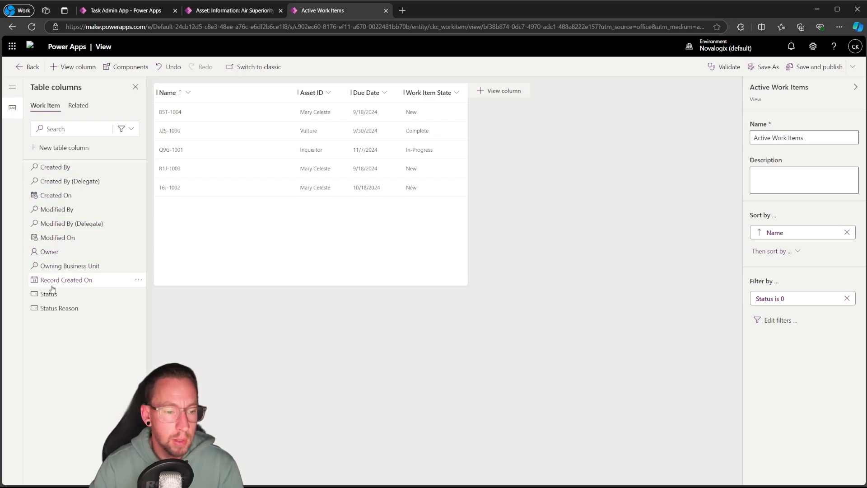
pyautogui.moveTo(48, 252)
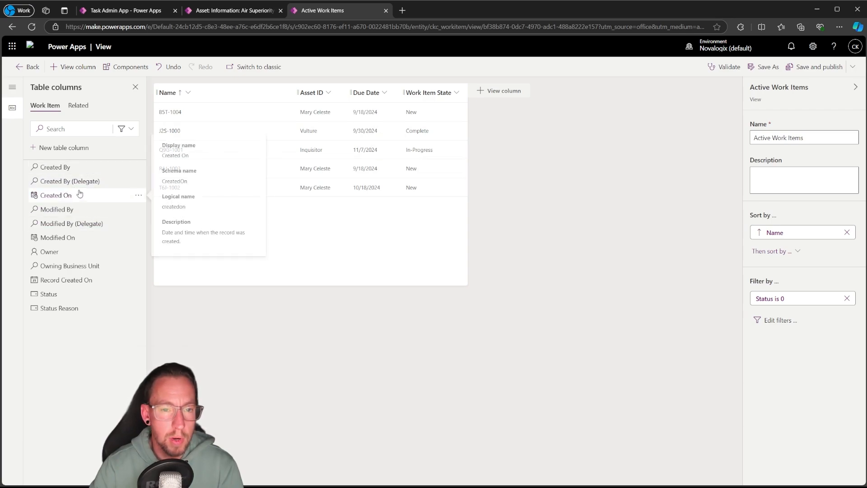
pyautogui.moveTo(136, 195); pyautogui.dragTo(368, 92)
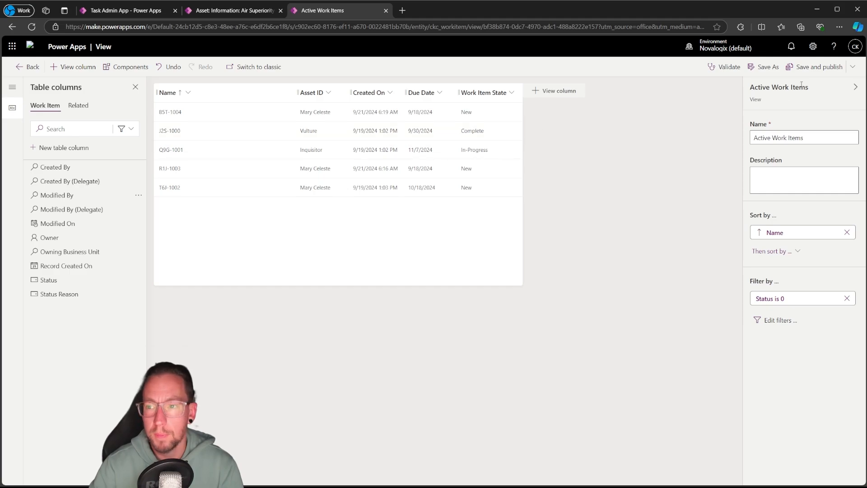
pyautogui.click(810, 72)
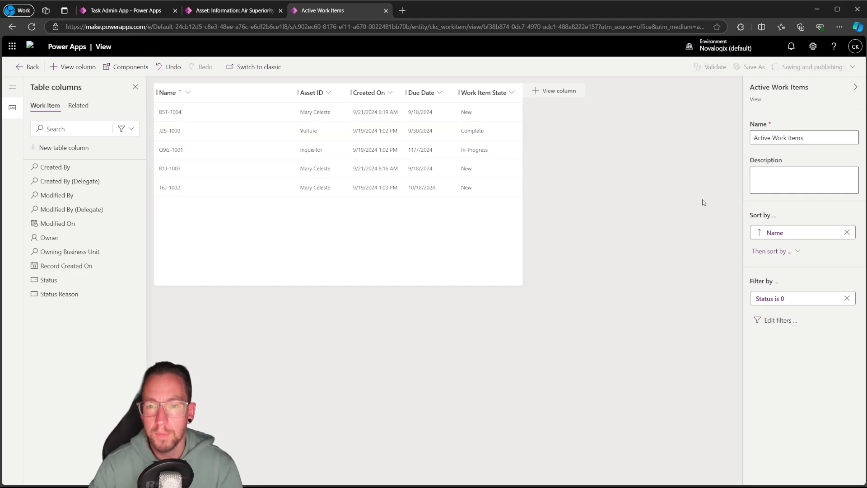
pyautogui.click(28, 67)
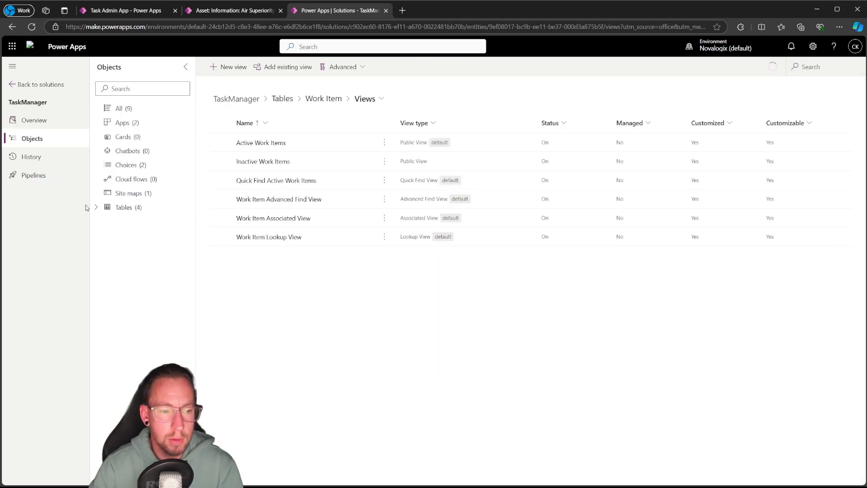
# Create a new main form for the Work Item table with the display name "Work Item Admin"
pyautogui.click(96, 207)
pyautogui.click(109, 264)
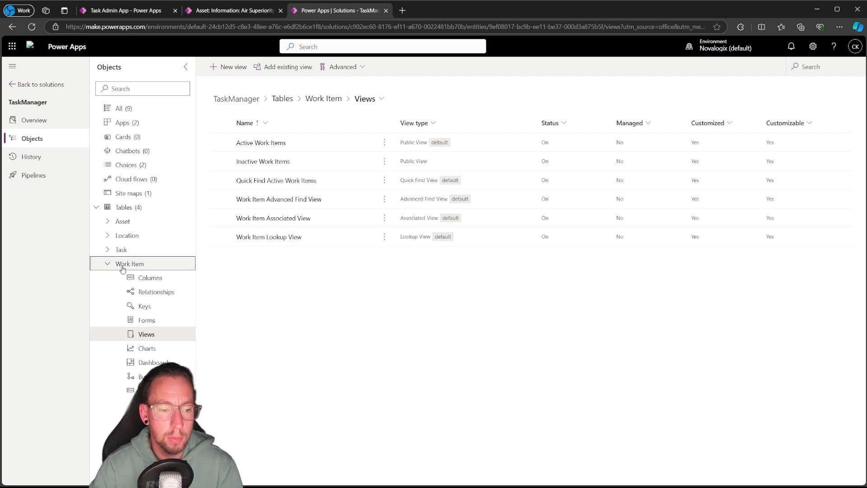
pyautogui.click(146, 320)
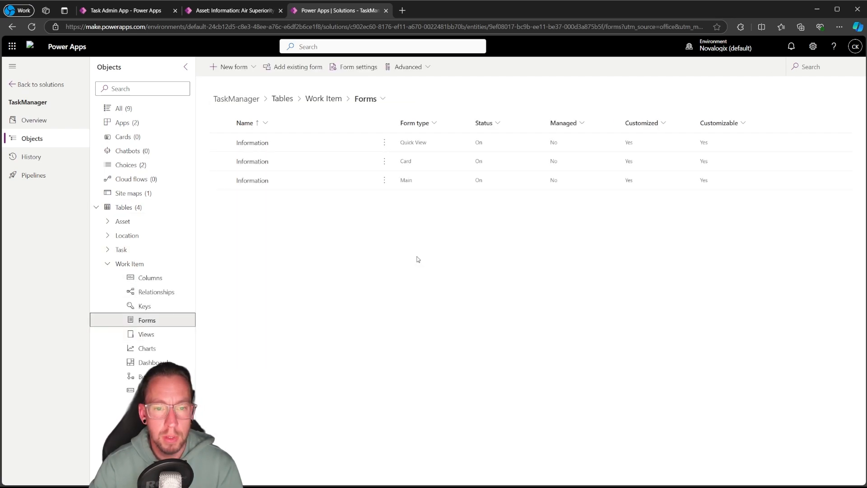
pyautogui.click(240, 67)
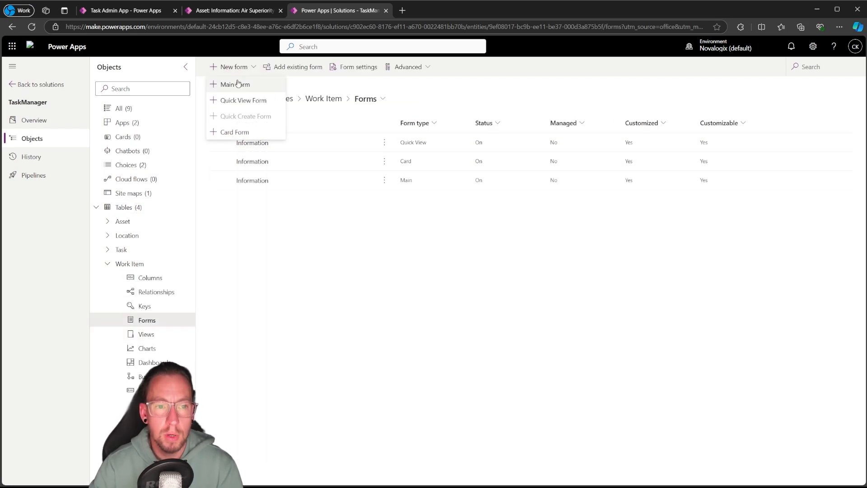
pyautogui.click(238, 84)
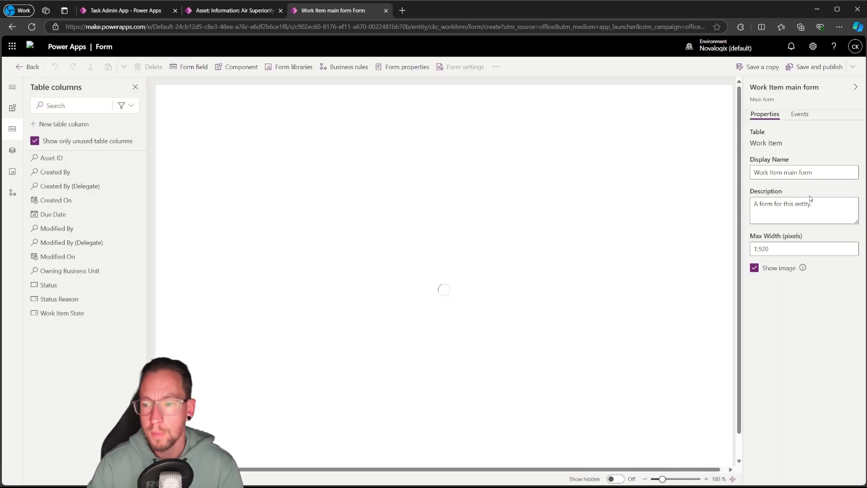
pyautogui.moveTo(813, 172); pyautogui.dragTo(785, 172)
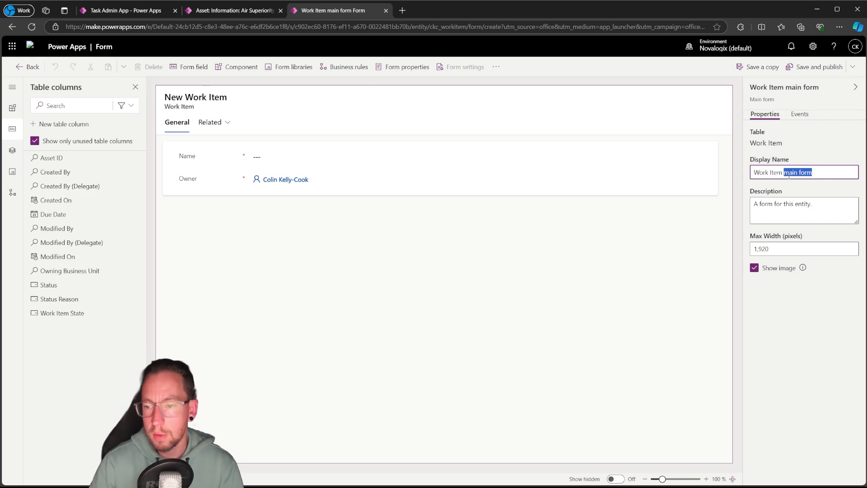
pyautogui.write('Adm')
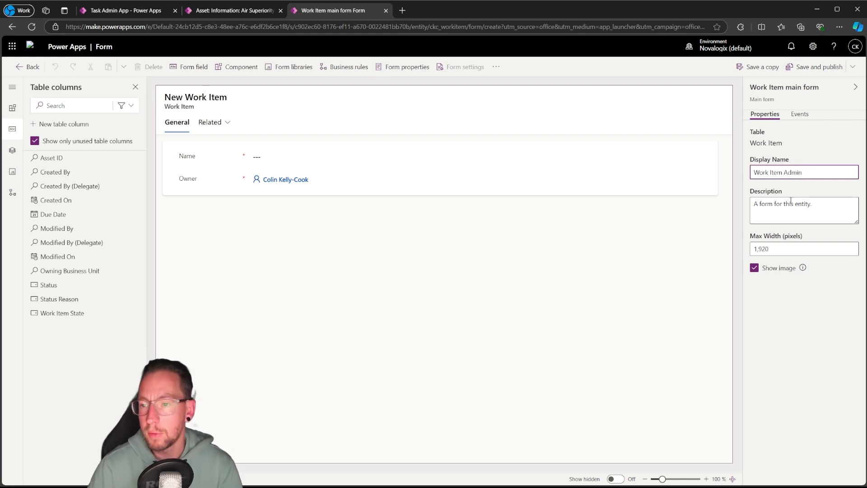
# Set the General tab's empty name to "General" and move the Owner field into the form header
pyautogui.click(638, 264)
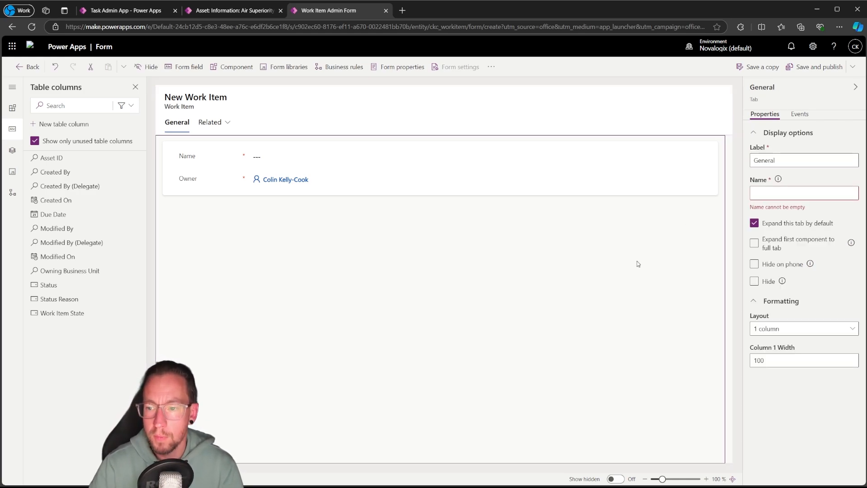
pyautogui.doubleClick(773, 160)
pyautogui.hotkey('ctrl', 'c')
pyautogui.click(771, 193)
pyautogui.hotkey('ctrl', 'v')
pyautogui.click(656, 245)
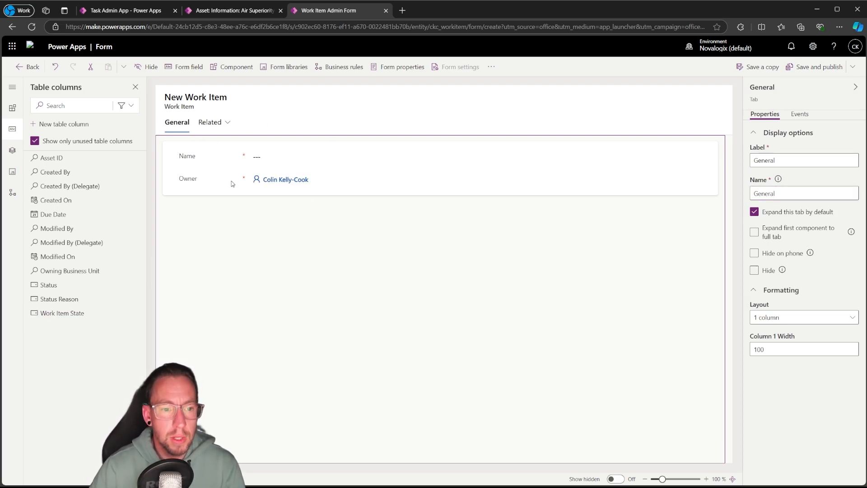
pyautogui.click(674, 109)
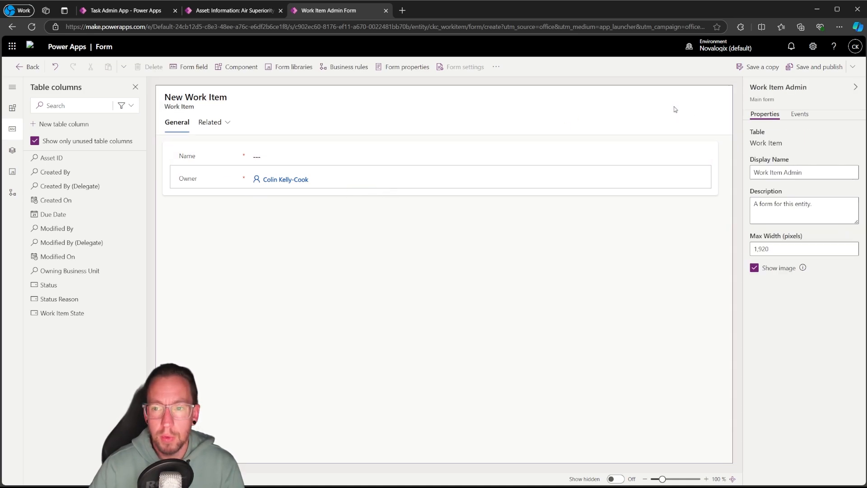
# Try adding a two-column tab after General on the form, deleting the duplicate new tab
pyautogui.click(13, 109)
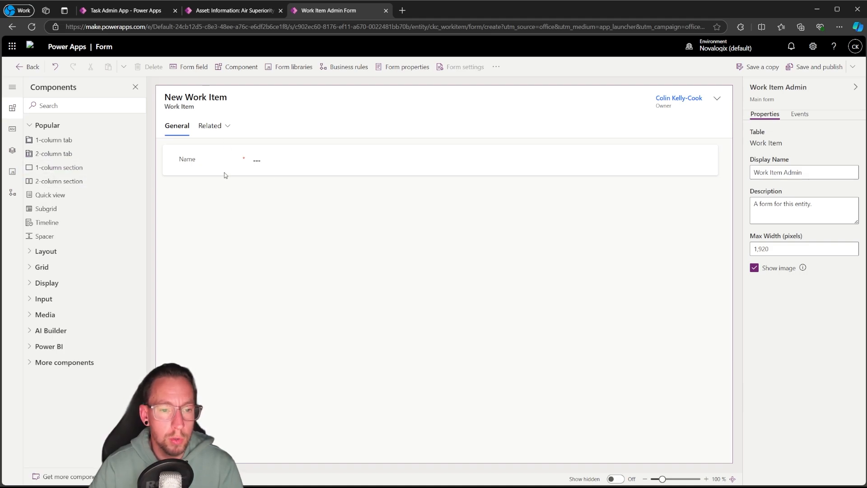
pyautogui.moveTo(211, 192); pyautogui.dragTo(181, 131)
pyautogui.click(216, 128)
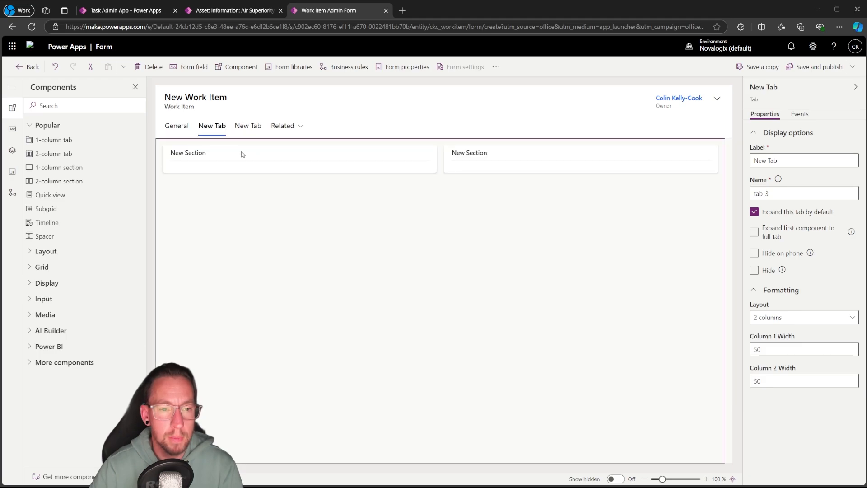
pyautogui.click(246, 131)
pyautogui.click(248, 132)
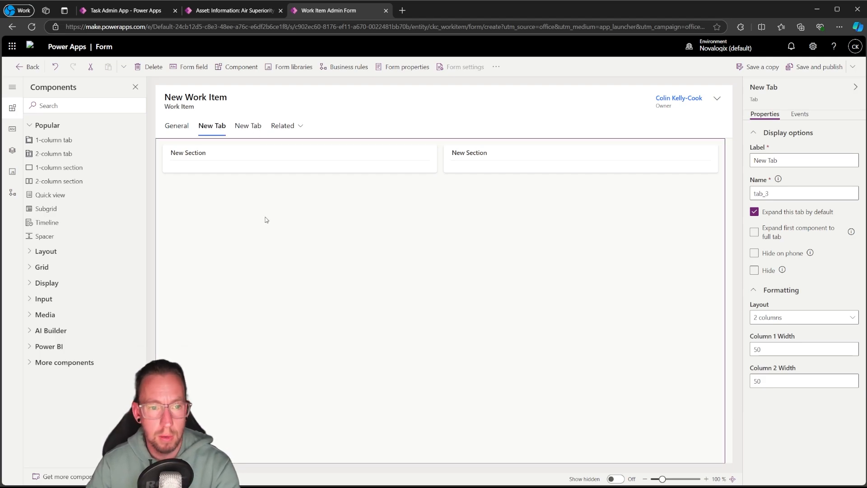
pyautogui.press('Delete')
# Try placing Asset ID and Due Date in the new tab's two sections, and delete that tab from the form
pyautogui.click(221, 132)
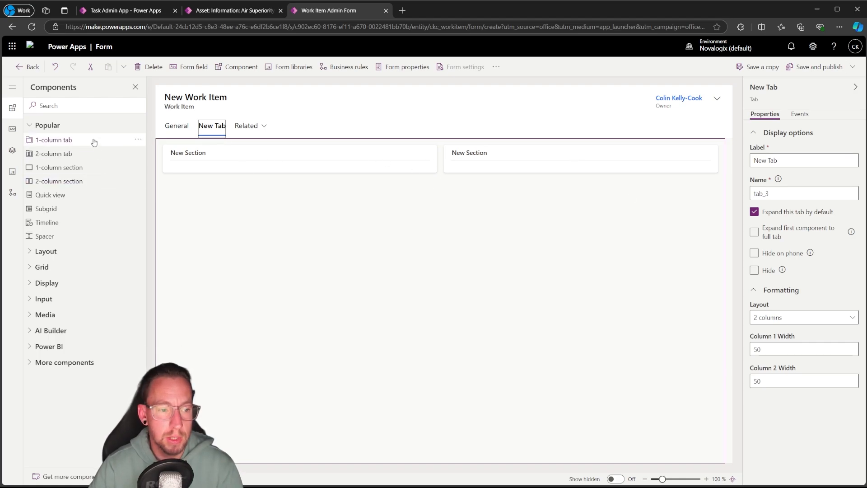
pyautogui.click(12, 129)
pyautogui.moveTo(53, 161); pyautogui.dragTo(210, 172)
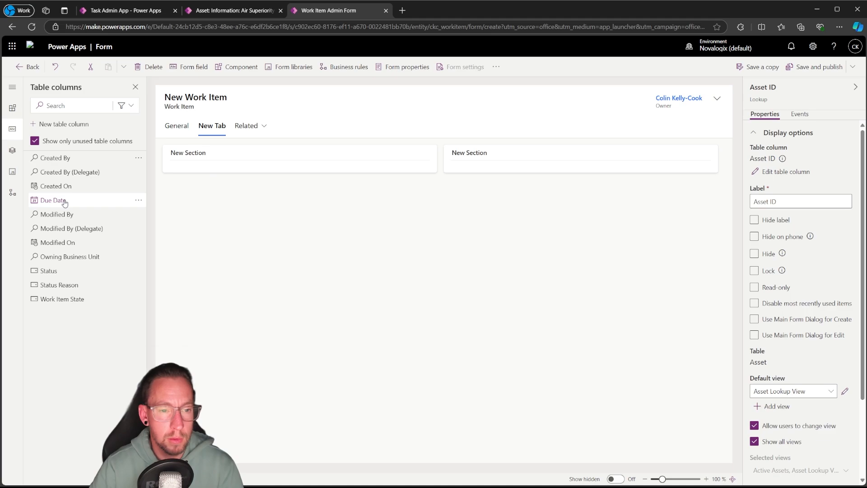
pyautogui.moveTo(63, 200); pyautogui.dragTo(529, 174)
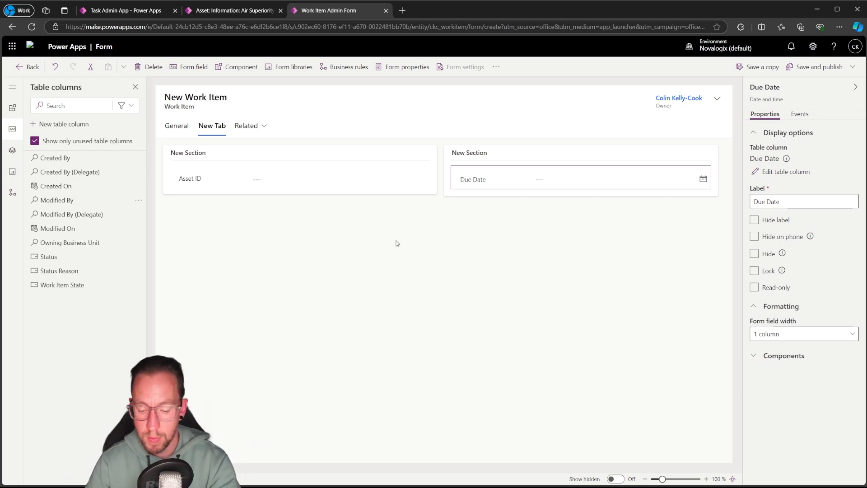
pyautogui.click(223, 132)
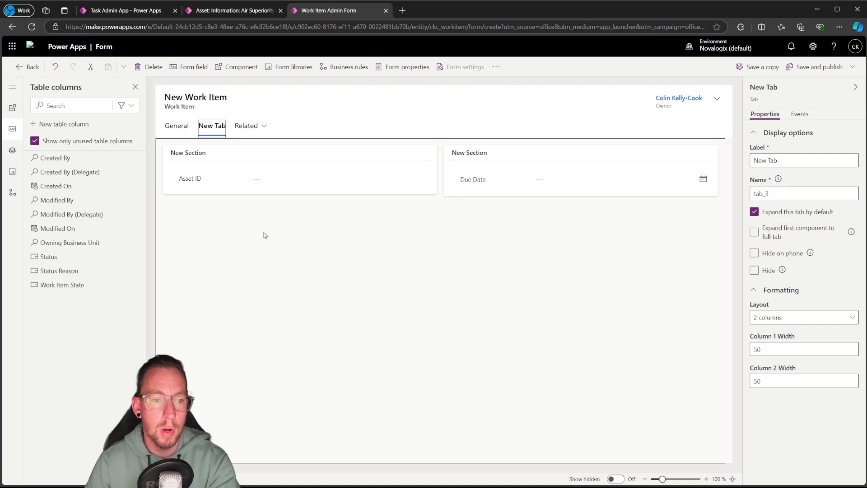
pyautogui.press('Delete')
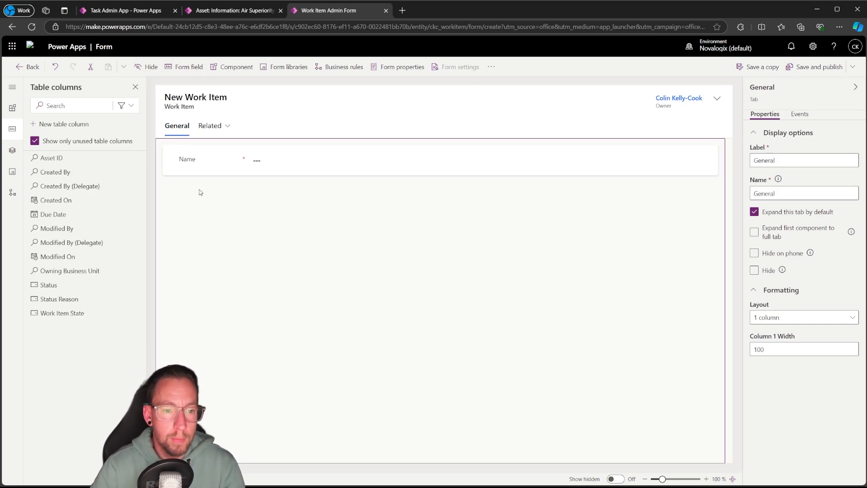
# Make the Name field read-only and move it from the General tab into the form header beside Owner
pyautogui.click(215, 163)
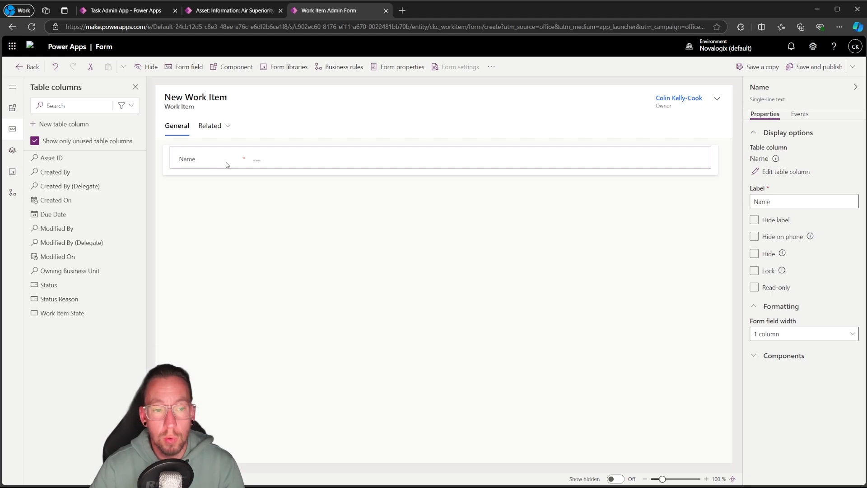
pyautogui.click(765, 292)
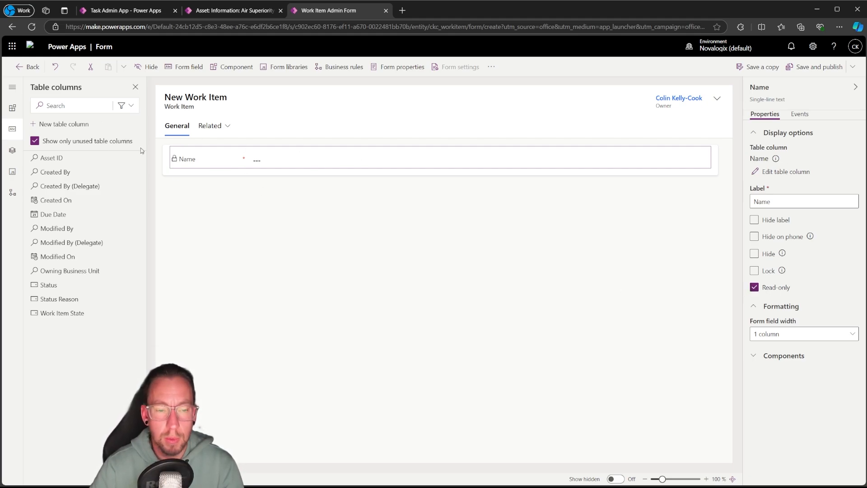
pyautogui.moveTo(212, 162); pyautogui.dragTo(628, 102)
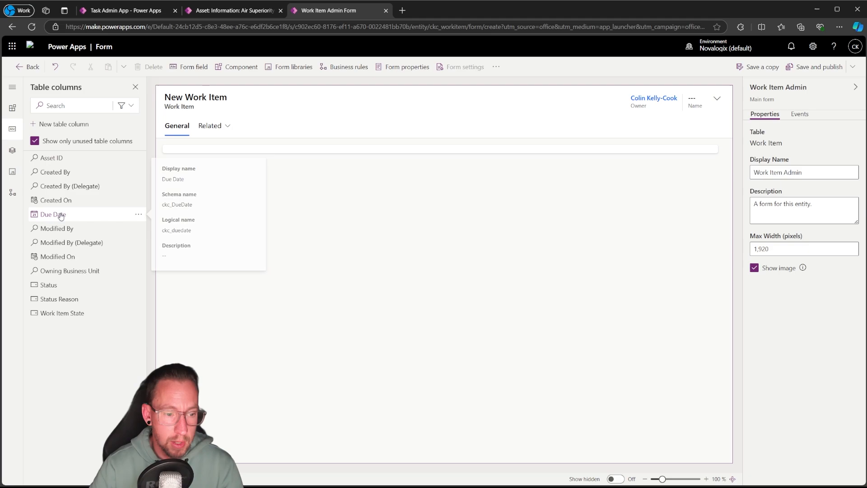
# Add the Due Date and Asset ID columns, in that order, to the General tab's empty section
pyautogui.moveTo(53, 214); pyautogui.dragTo(179, 154)
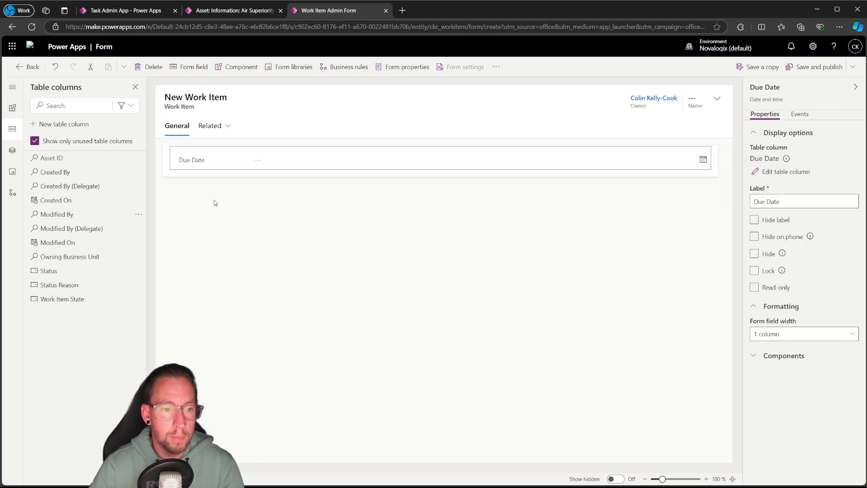
pyautogui.moveTo(62, 159); pyautogui.dragTo(182, 170)
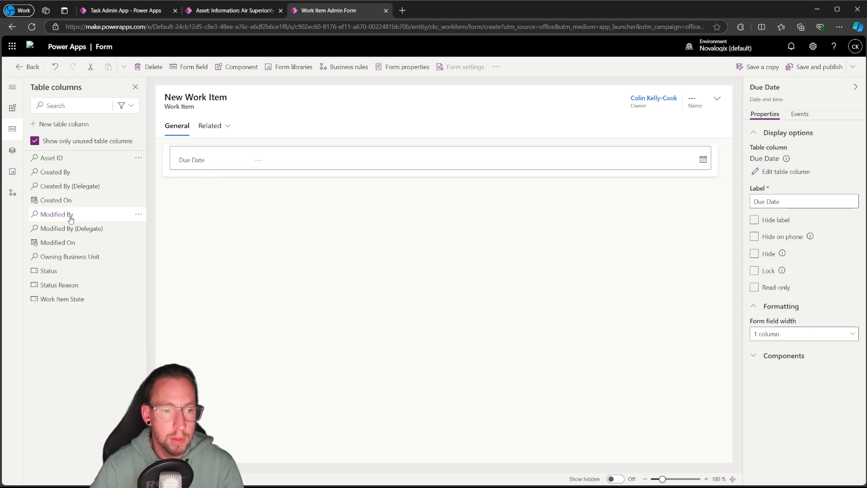
pyautogui.moveTo(49, 159); pyautogui.dragTo(189, 177)
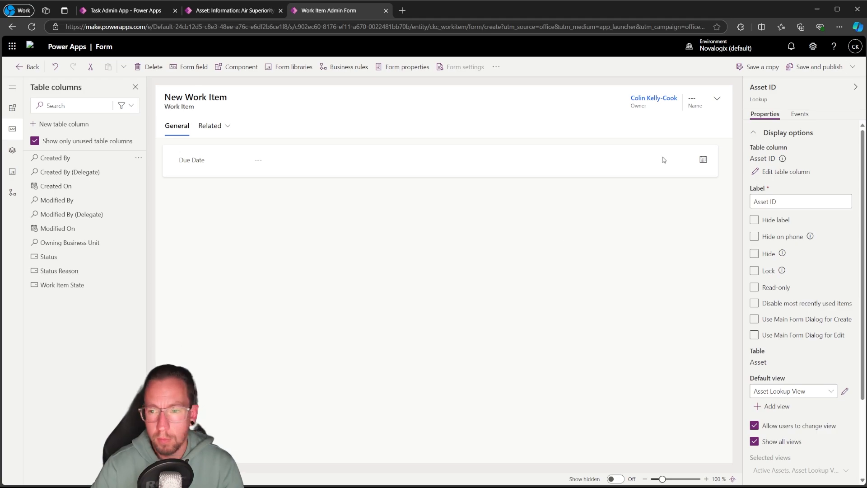
pyautogui.click(523, 286)
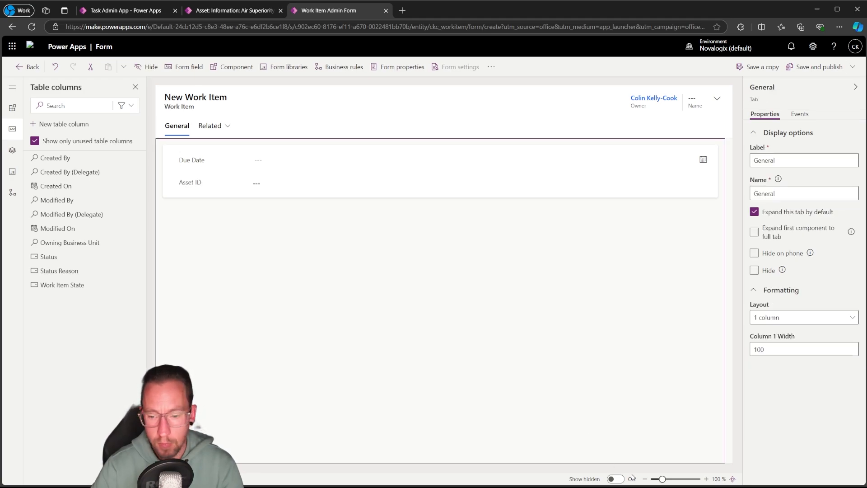
pyautogui.click(616, 478)
pyautogui.click(618, 479)
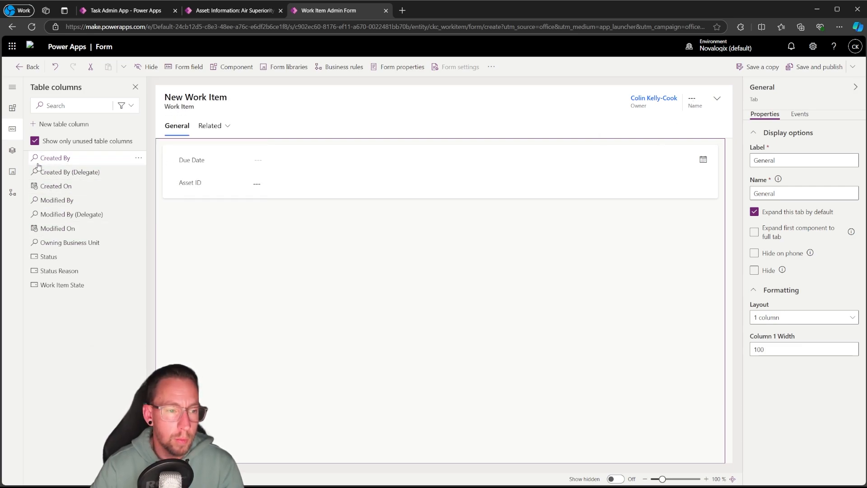
# Add a one-column section below the Due Date and Asset ID fields and label it "Tasks"
pyautogui.click(12, 107)
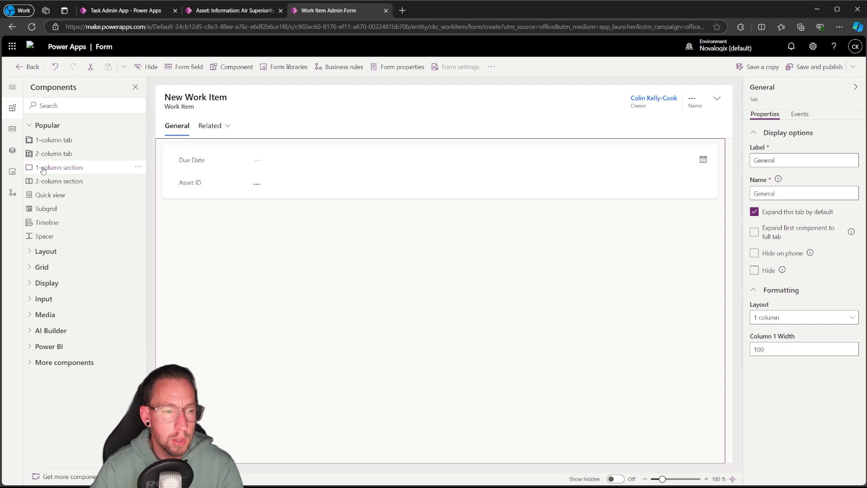
pyautogui.moveTo(43, 170); pyautogui.dragTo(171, 199)
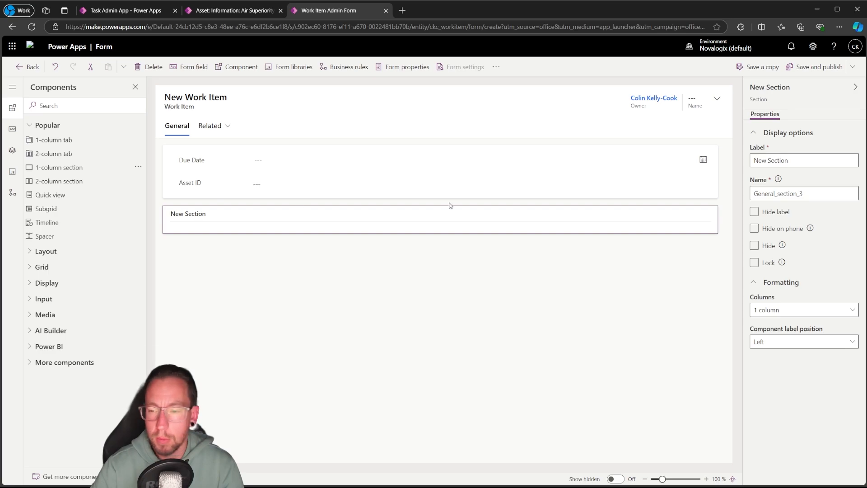
pyautogui.click(769, 161)
pyautogui.write('Tasks')
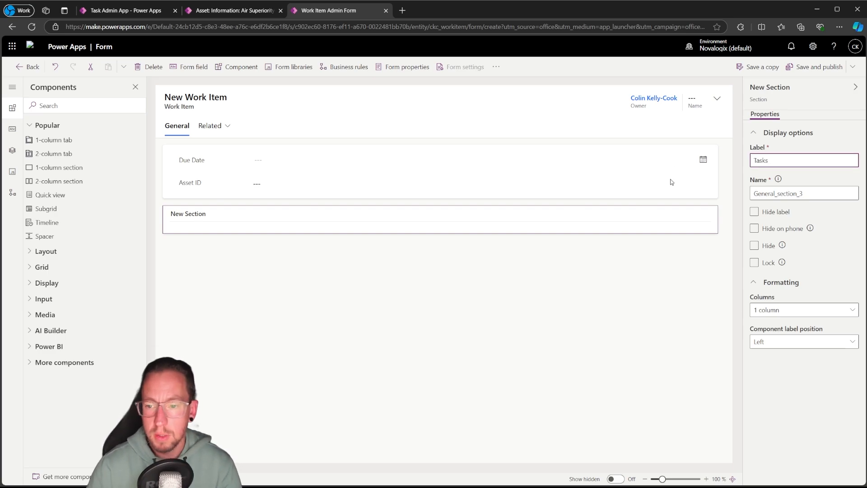
pyautogui.click(600, 304)
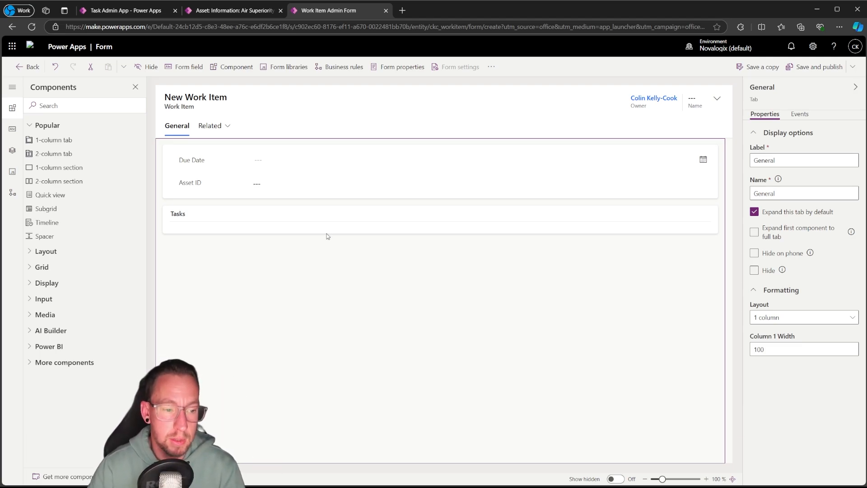
pyautogui.click(26, 283)
pyautogui.click(30, 270)
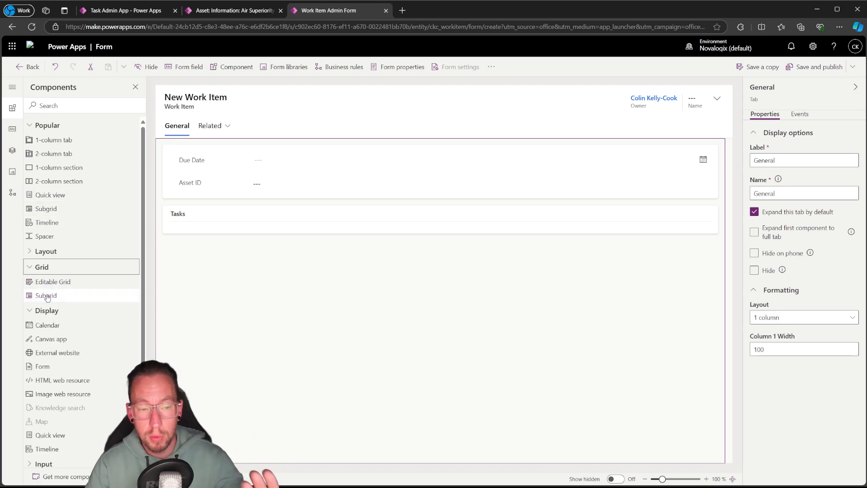
pyautogui.click(12, 129)
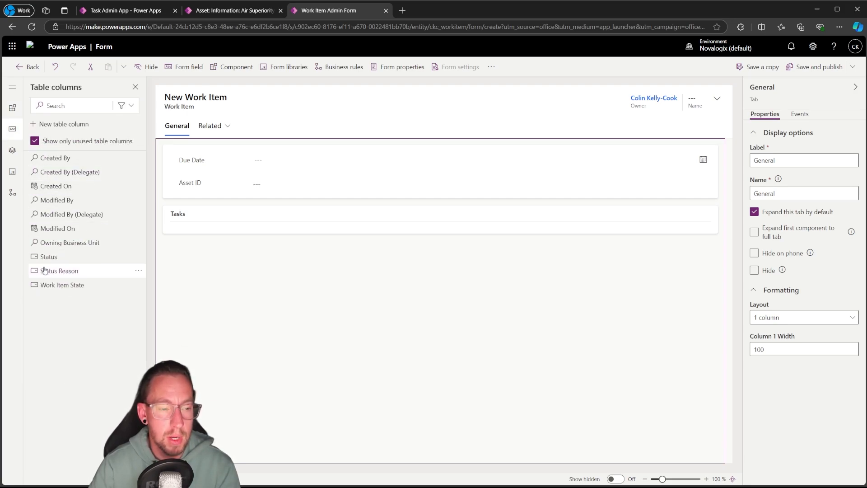
pyautogui.click(35, 141)
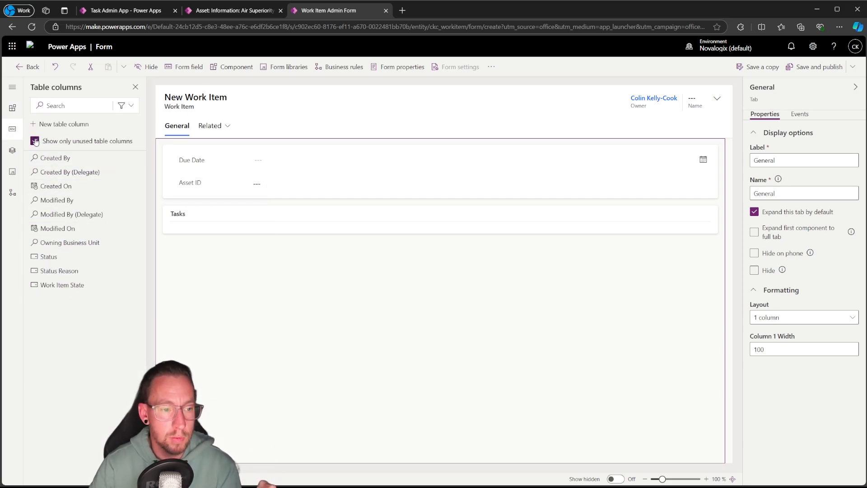
pyautogui.click(12, 152)
pyautogui.click(12, 108)
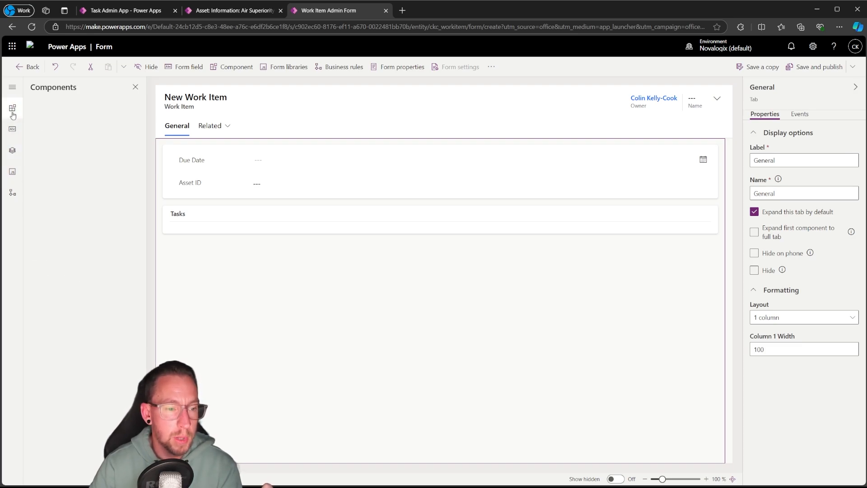
# Add a subgrid to the Tasks section showing related records from Tasks (Work Item ID) with Active Tasks as the default view
pyautogui.click(42, 267)
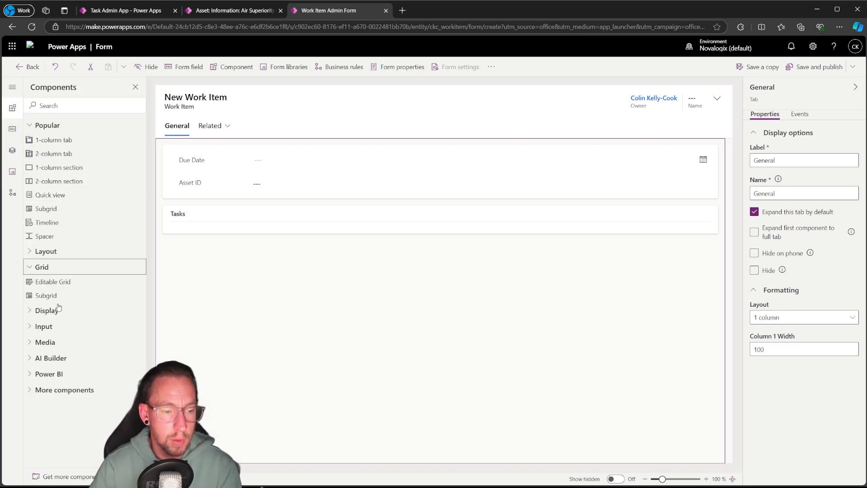
pyautogui.moveTo(46, 295); pyautogui.dragTo(190, 231)
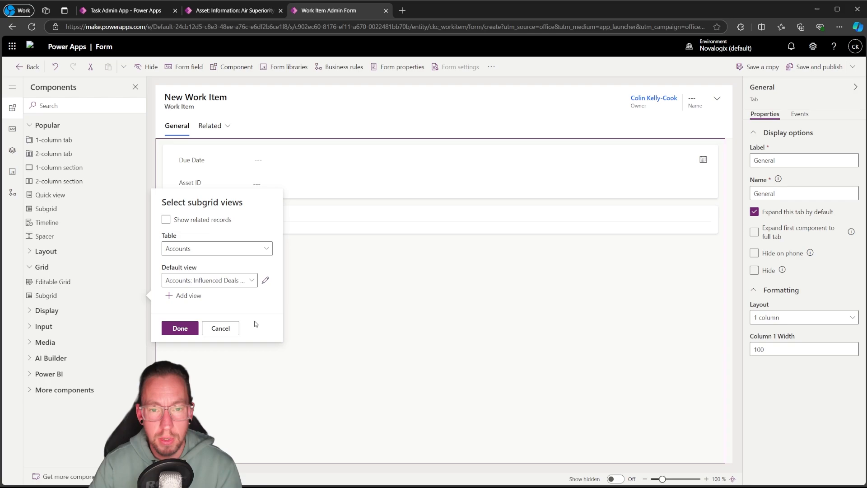
pyautogui.click(167, 221)
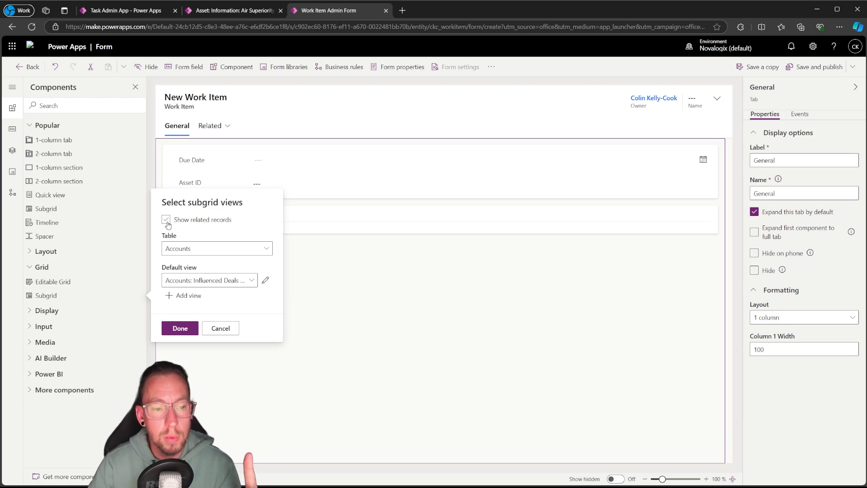
pyautogui.click(264, 249)
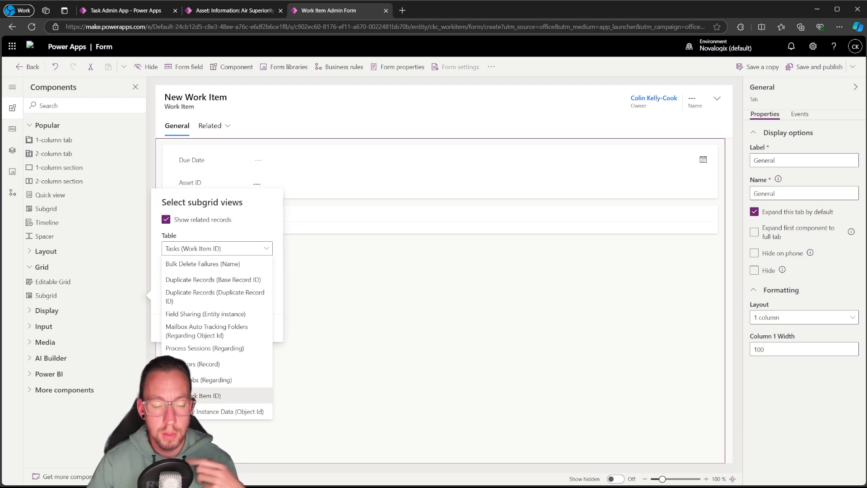
pyautogui.click(191, 395)
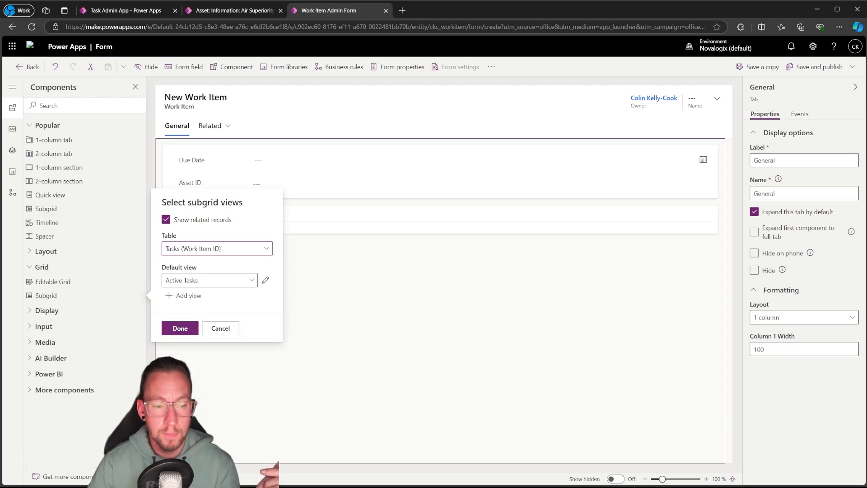
pyautogui.click(182, 284)
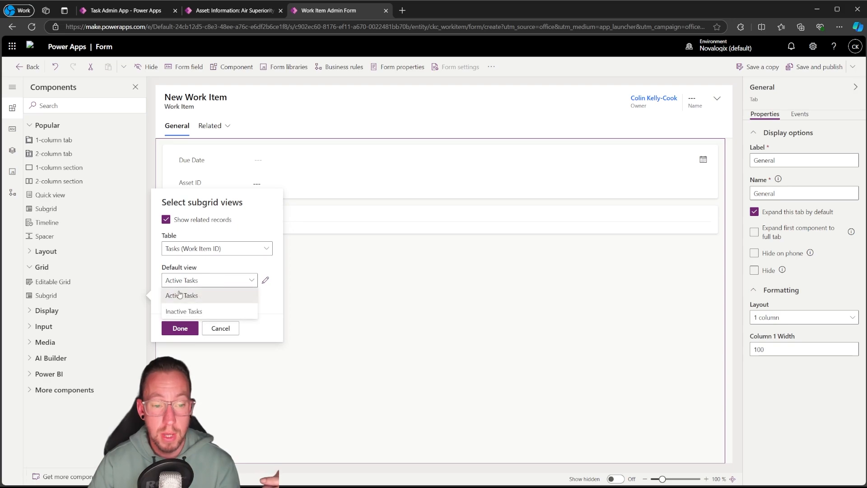
pyautogui.click(180, 295)
pyautogui.click(180, 329)
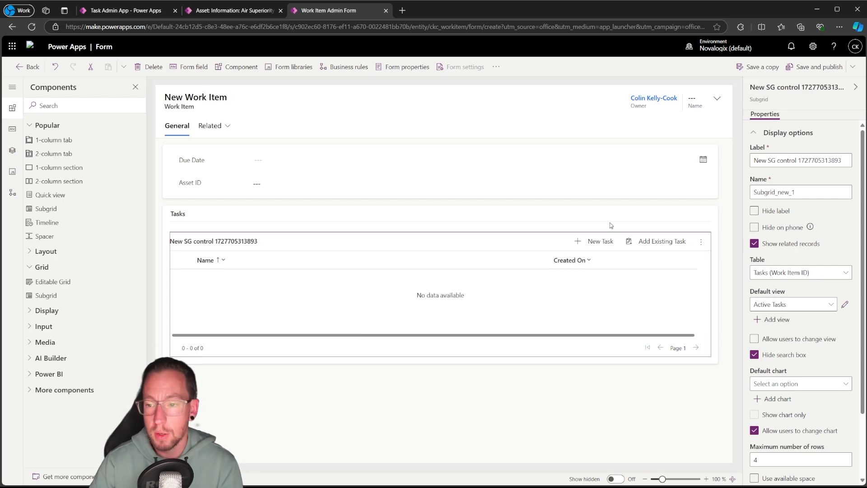
# Label the new subgrid "TasksSubgrid" and hide its label on the form
pyautogui.click(777, 162)
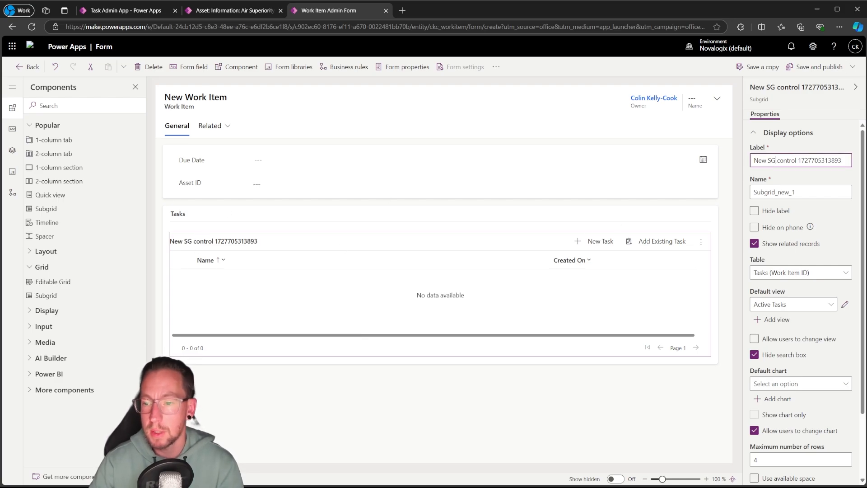
pyautogui.hotkey('ctrl', 'a')
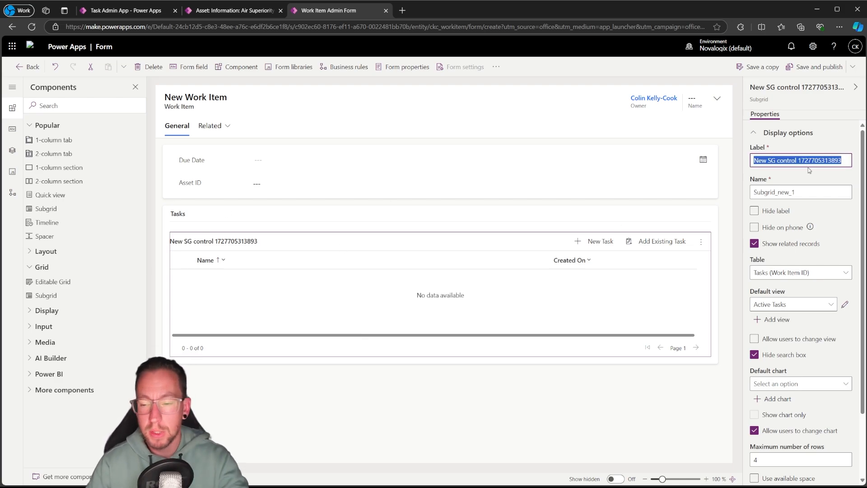
pyautogui.write('Tasks')
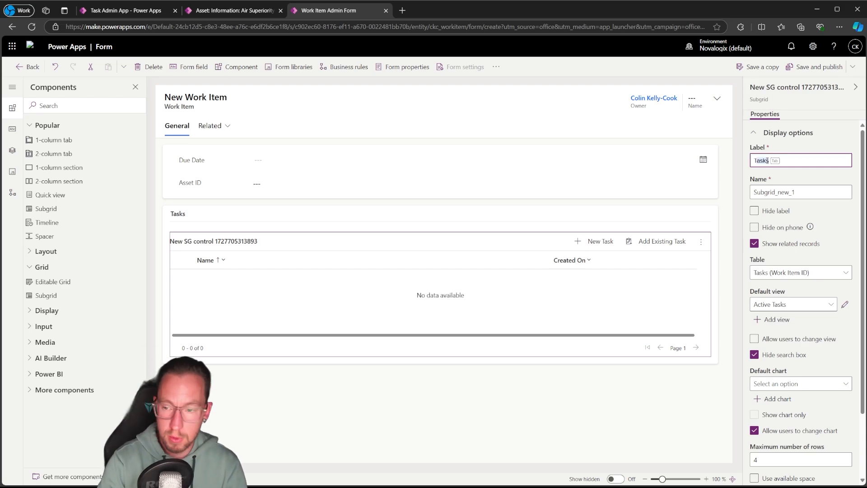
pyautogui.write('ask')
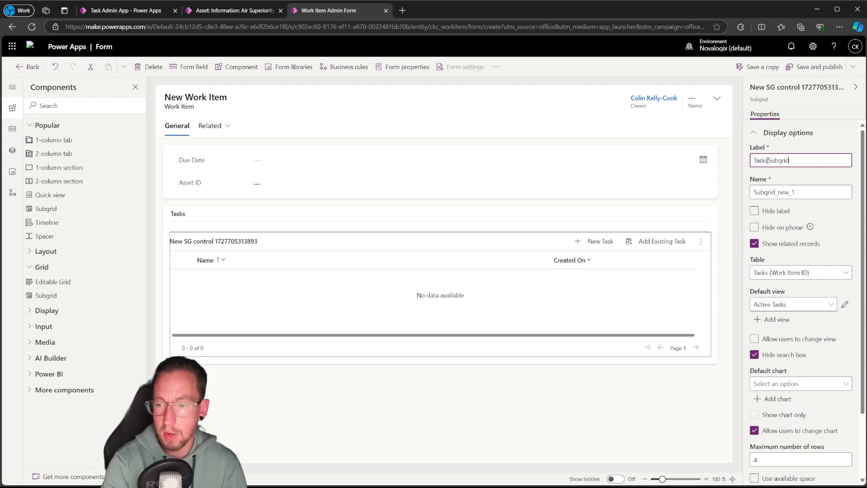
pyautogui.click(755, 211)
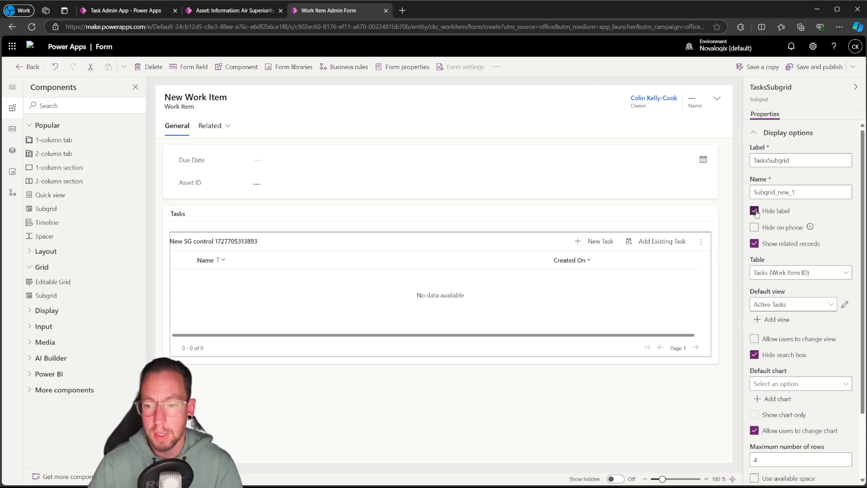
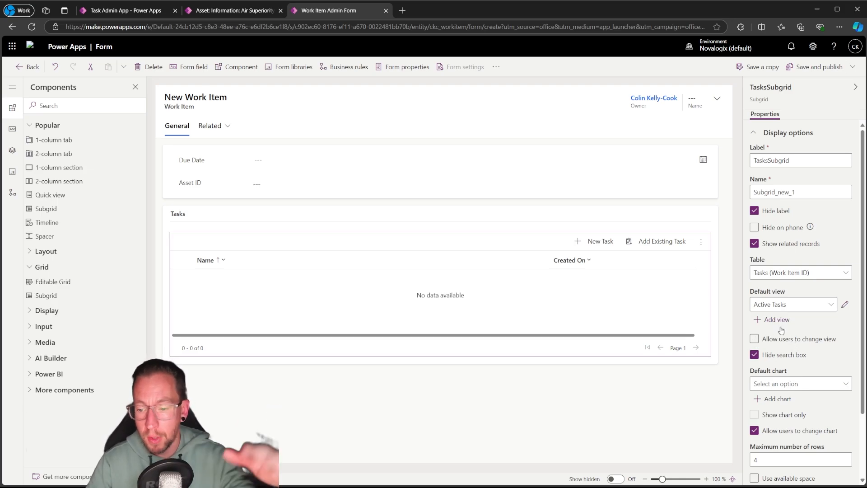
# Set the tasks subgrid's maximum number of rows to 10 and let it use the available space
pyautogui.scroll(-2, 803, 343)
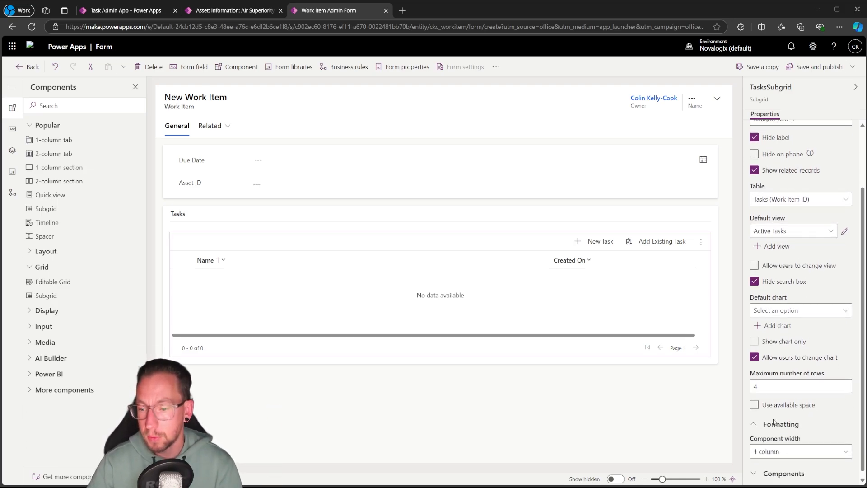
pyautogui.click(777, 385)
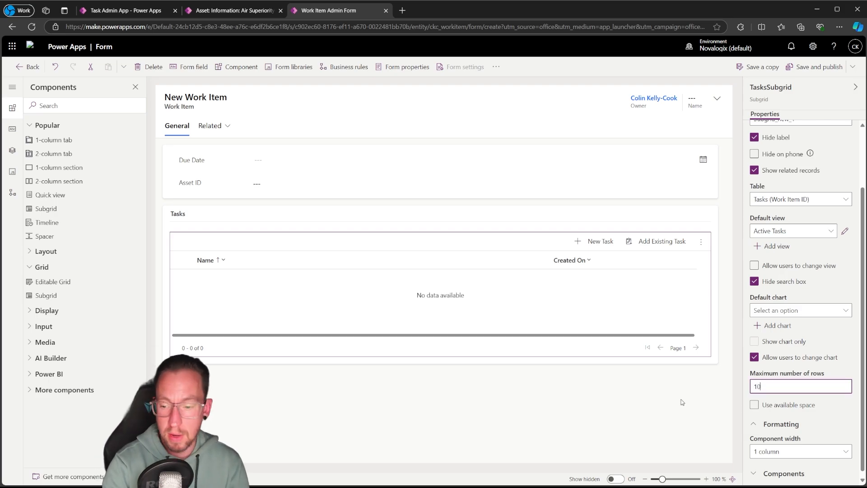
pyautogui.click(673, 405)
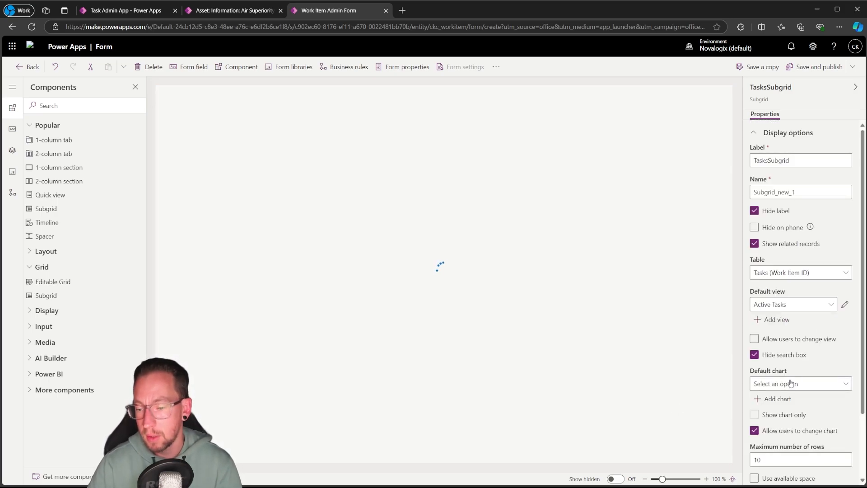
pyautogui.scroll(-2, 790, 410)
pyautogui.click(750, 400)
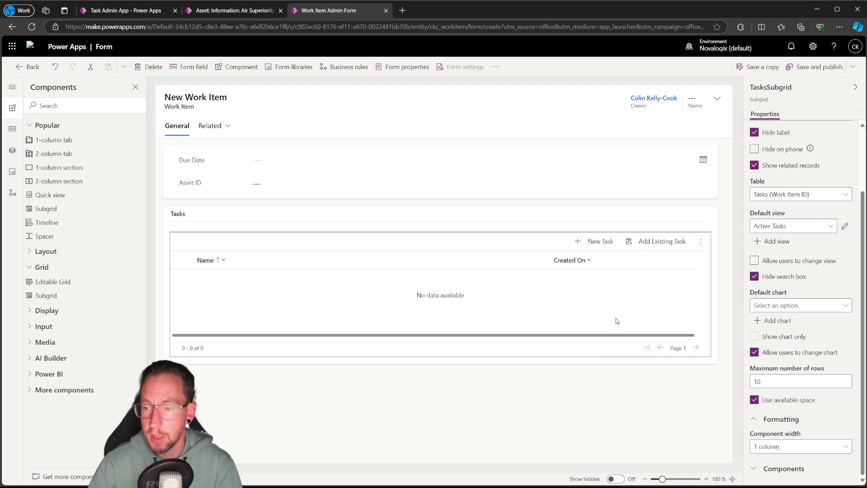
pyautogui.scroll(2, 778, 268)
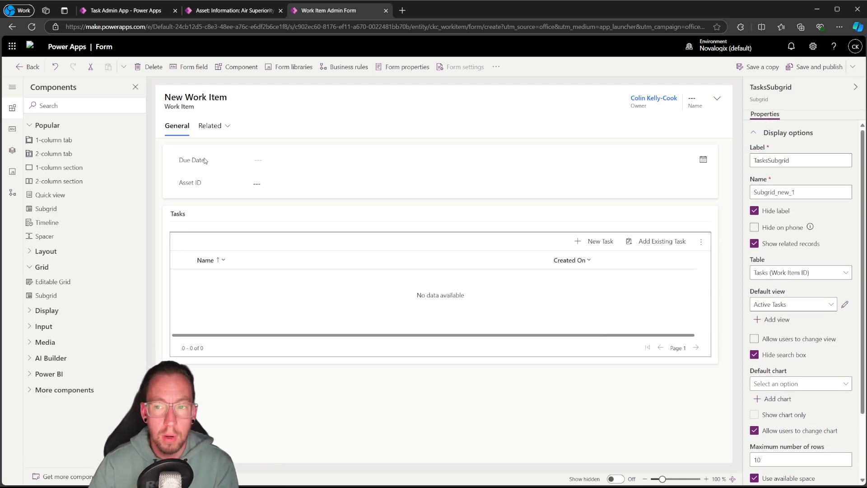
# Check the Name, Due Date and Asset ID fields, and save and publish the Work Item Admin form
pyautogui.click(697, 103)
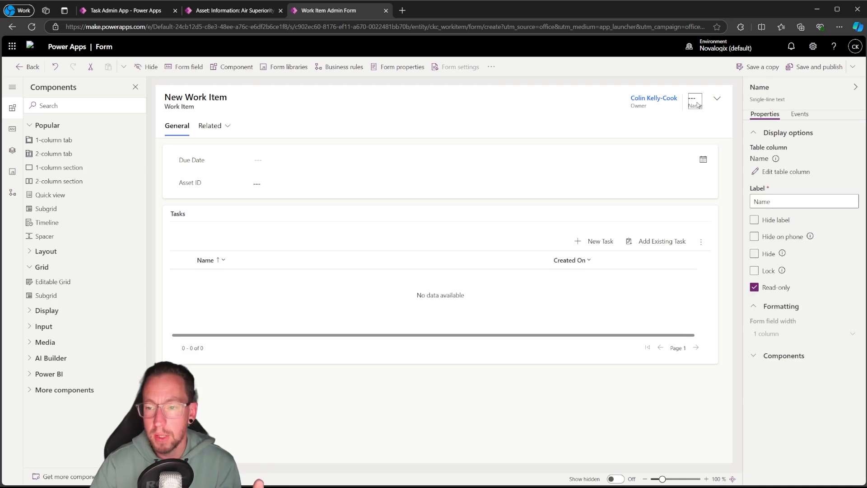
pyautogui.click(203, 163)
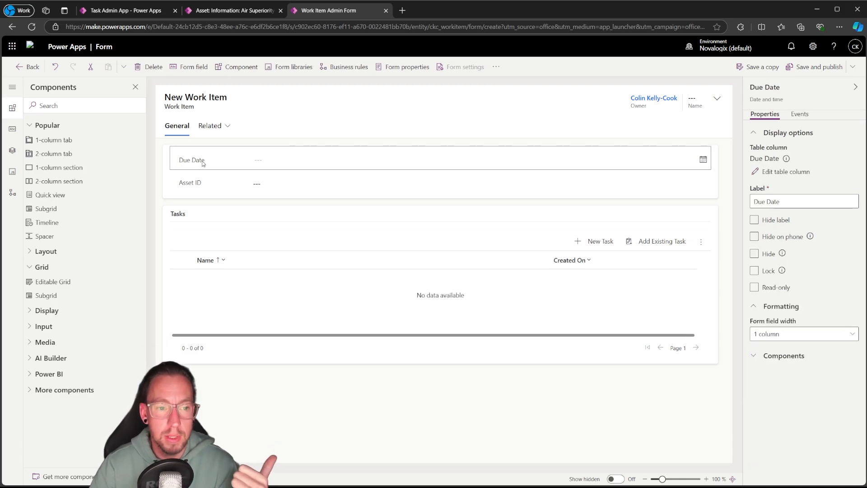
pyautogui.click(204, 191)
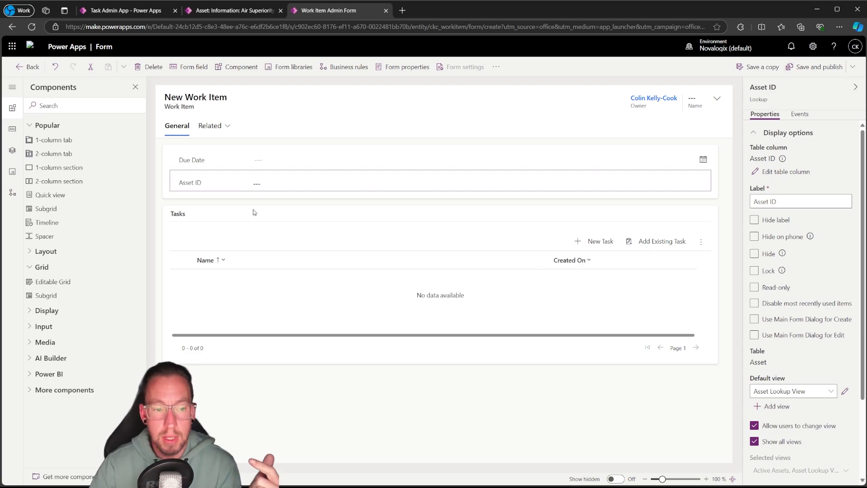
pyautogui.click(808, 68)
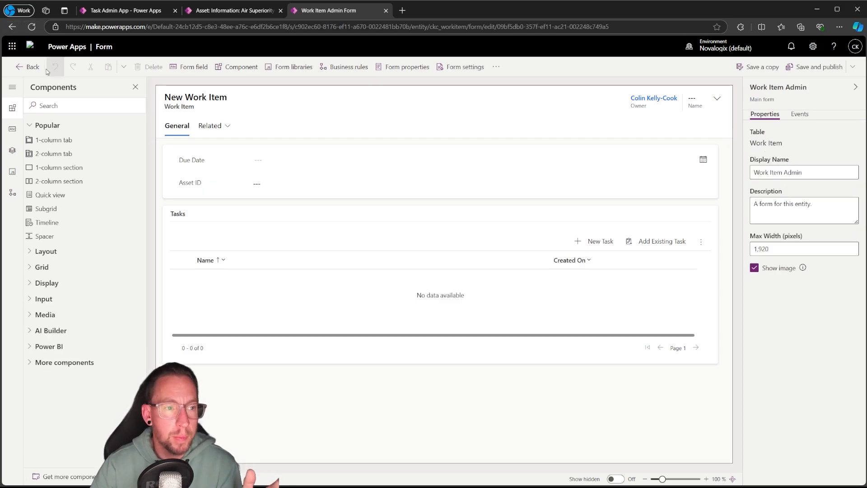
# Leave the form editor and list the Task table's views in the TaskManager solution
pyautogui.click(27, 67)
pyautogui.click(95, 207)
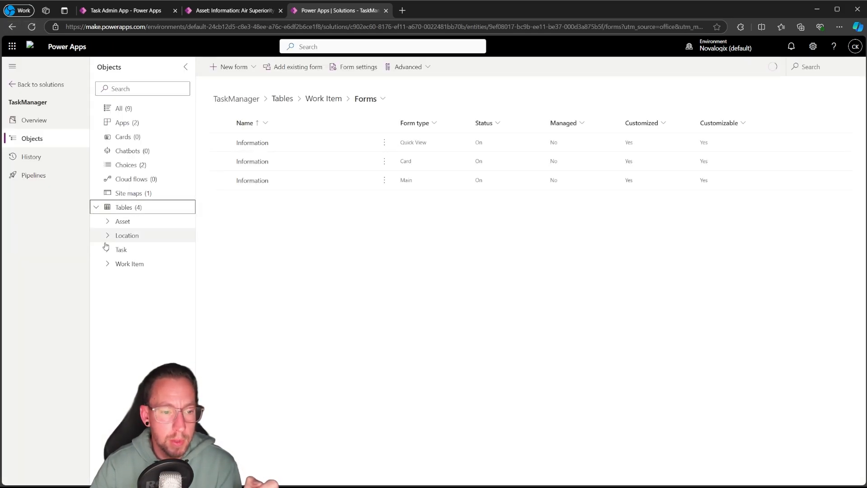
pyautogui.click(107, 250)
pyautogui.click(146, 319)
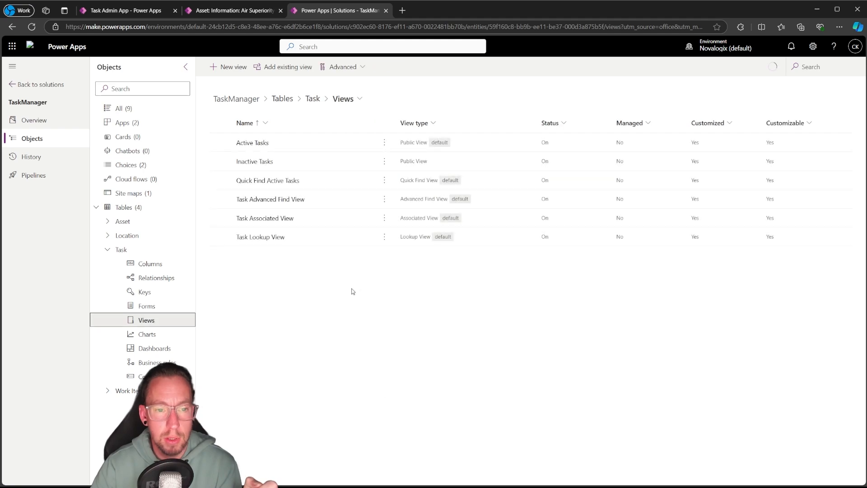
# Open the Active Tasks view and add the Description and Is Complete columns between Name and Created On
pyautogui.click(253, 142)
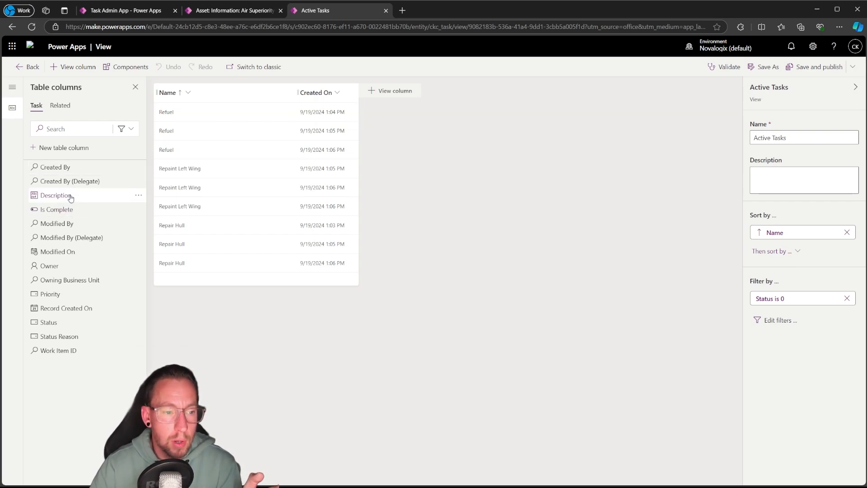
pyautogui.moveTo(113, 196); pyautogui.dragTo(297, 97)
pyautogui.moveTo(91, 194); pyautogui.dragTo(352, 98)
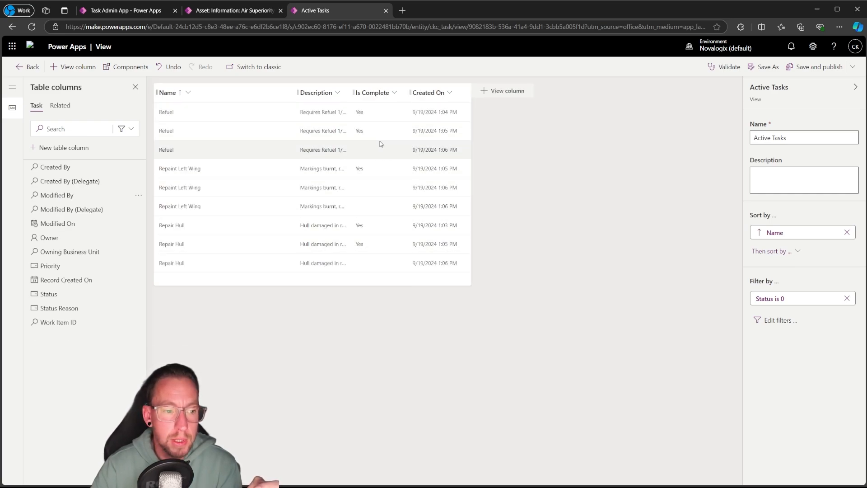
# Replace the view's Created On column with Priority after Is Complete, and remove the stray Record Created On column
pyautogui.moveTo(36, 322)
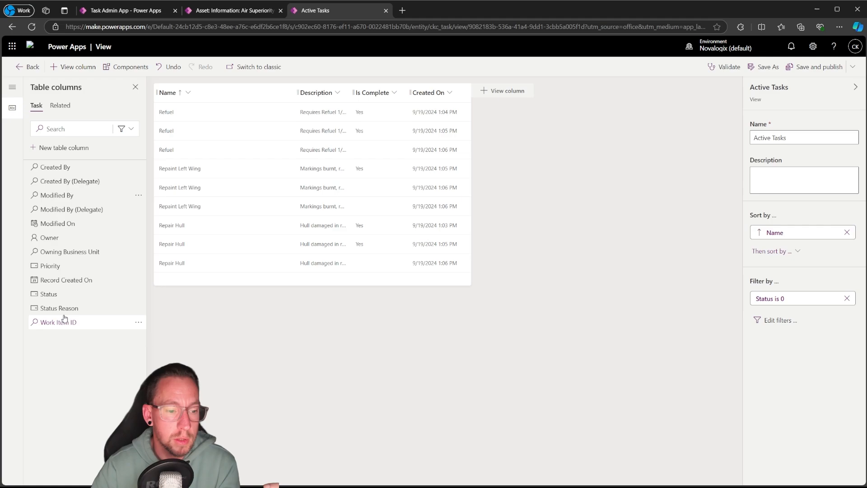
pyautogui.moveTo(54, 268); pyautogui.dragTo(408, 97)
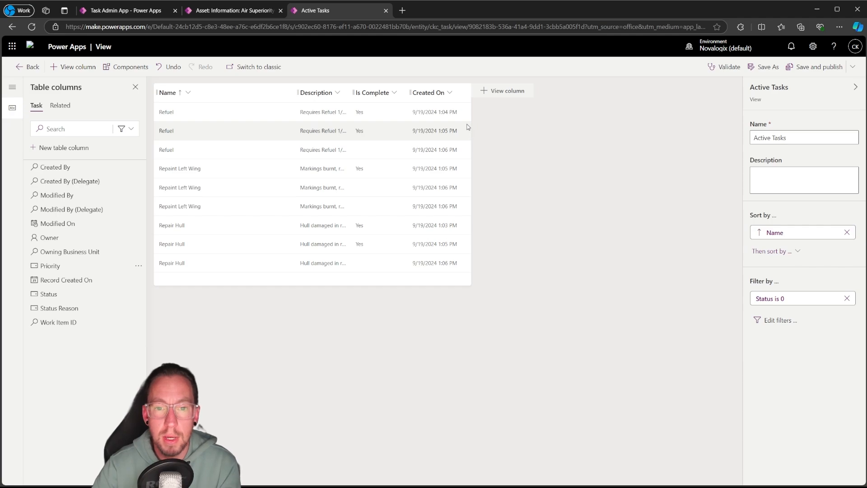
pyautogui.click(438, 94)
pyautogui.click(425, 297)
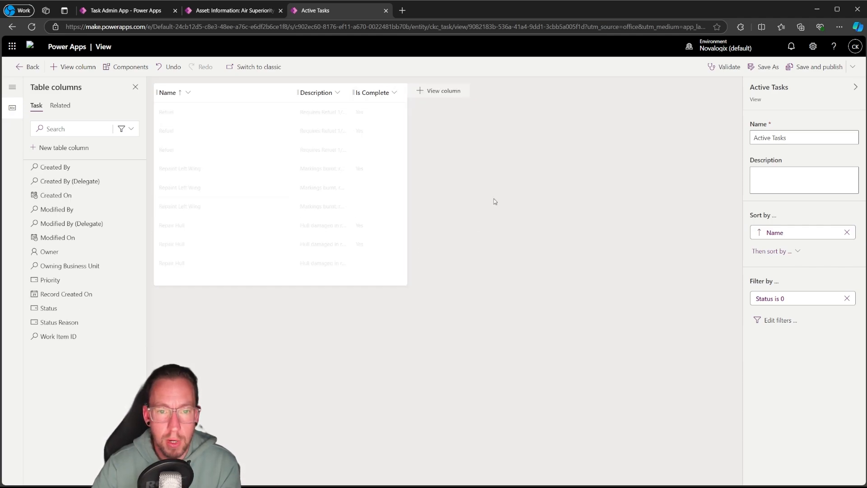
pyautogui.moveTo(76, 281); pyautogui.dragTo(408, 99)
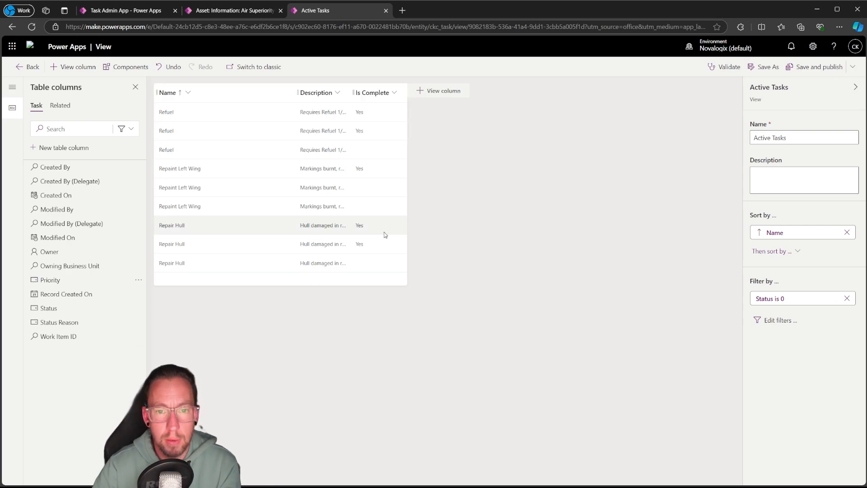
pyautogui.click(59, 283)
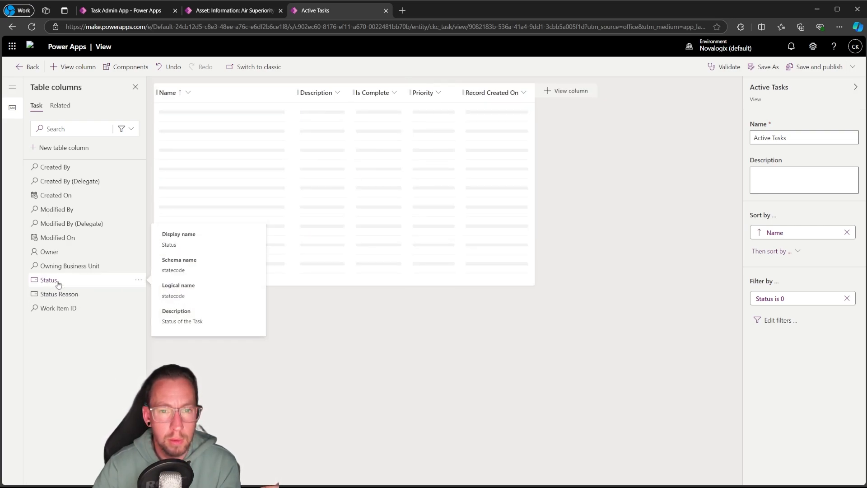
pyautogui.click(513, 93)
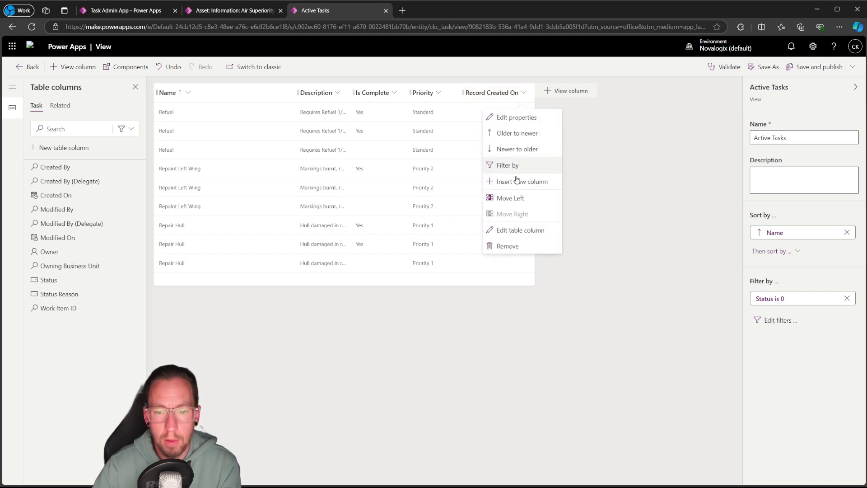
pyautogui.click(523, 246)
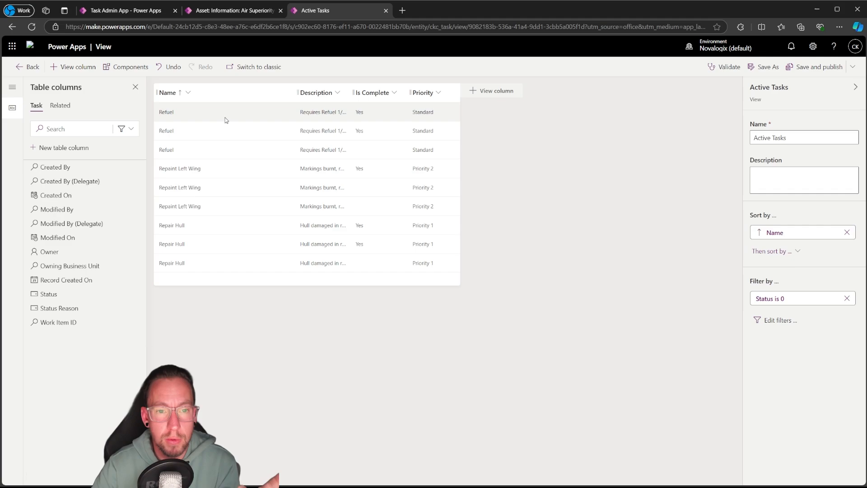
# Widen the Description column and narrow the Name column, and save and publish the Active Tasks view
pyautogui.moveTo(346, 100); pyautogui.dragTo(488, 94)
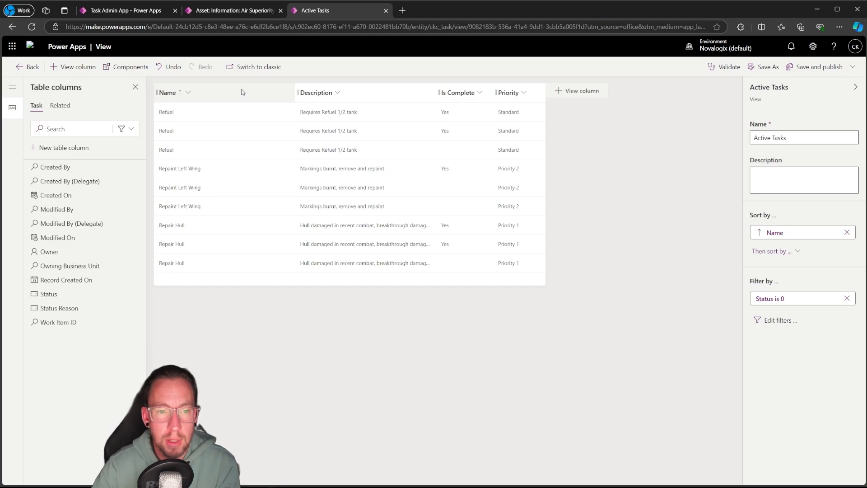
pyautogui.moveTo(296, 92); pyautogui.dragTo(244, 93)
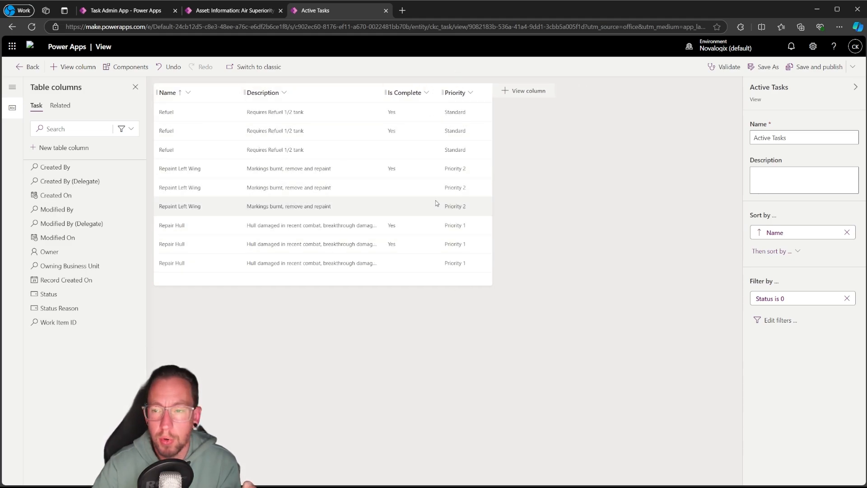
pyautogui.click(808, 68)
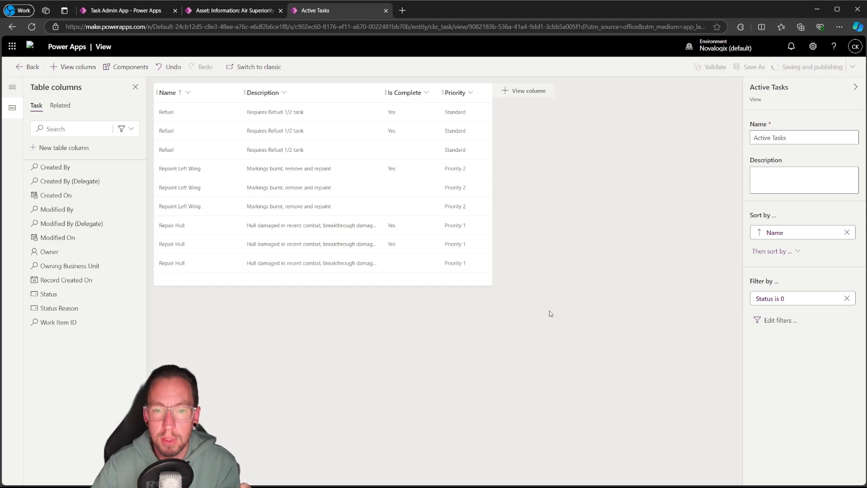
# Return to the solution and create a new main form for the Task table
pyautogui.click(44, 71)
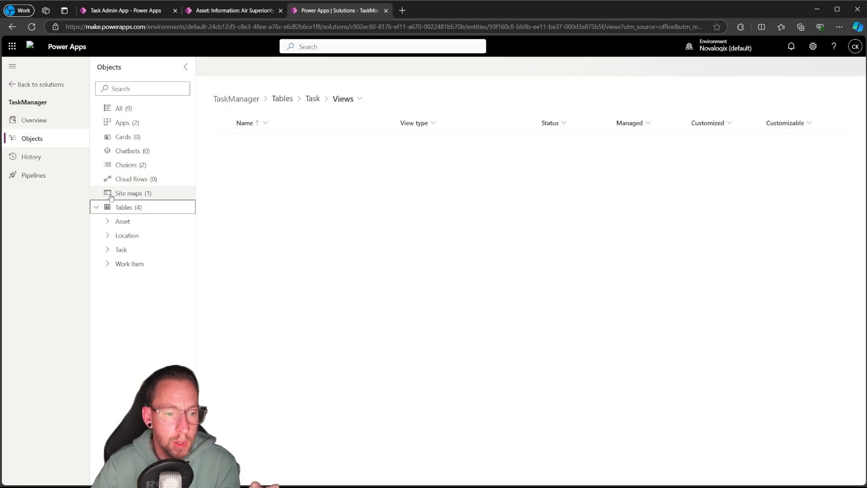
pyautogui.click(121, 249)
pyautogui.click(147, 306)
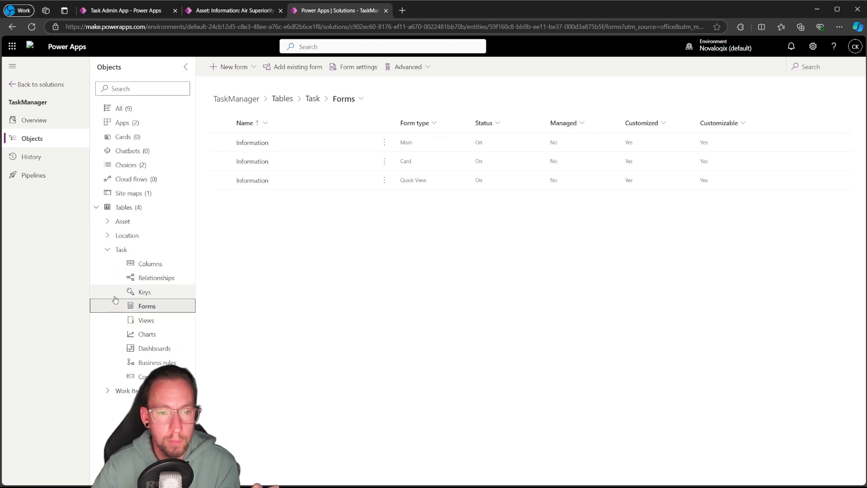
pyautogui.click(234, 67)
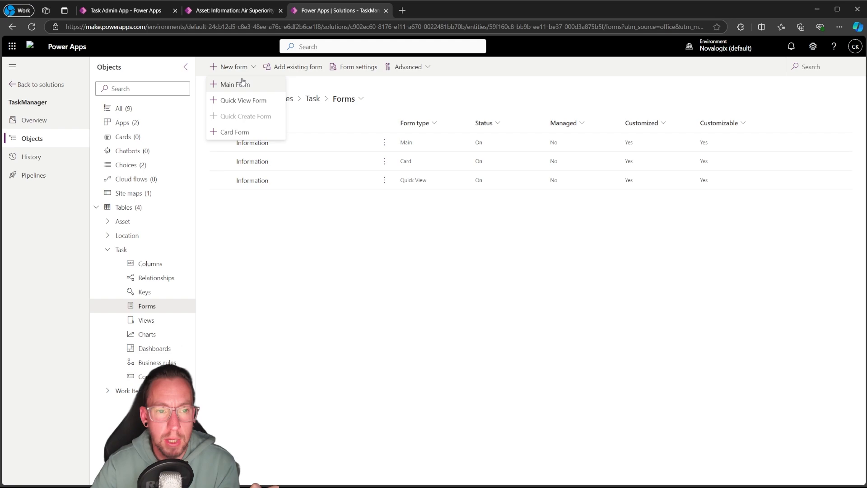
pyautogui.click(235, 85)
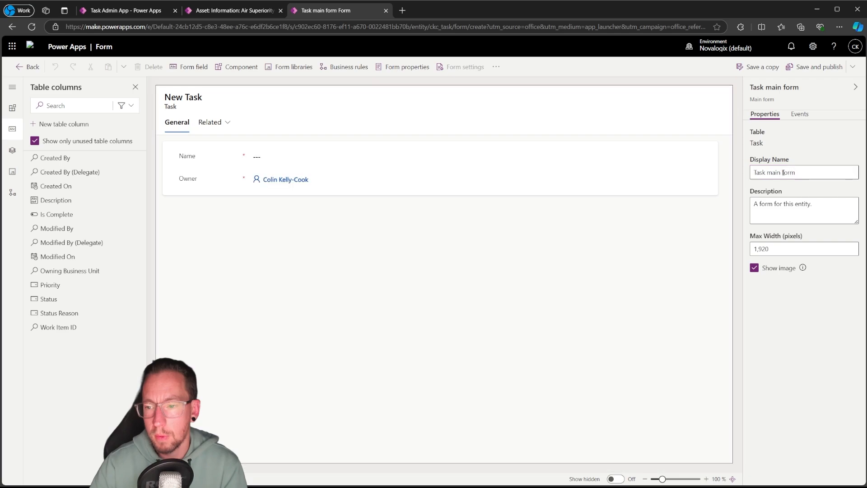
# Name the new form "Task Admin" and move the Owner field from the General section into the form header
pyautogui.moveTo(768, 172); pyautogui.dragTo(796, 172)
pyautogui.write('Ad')
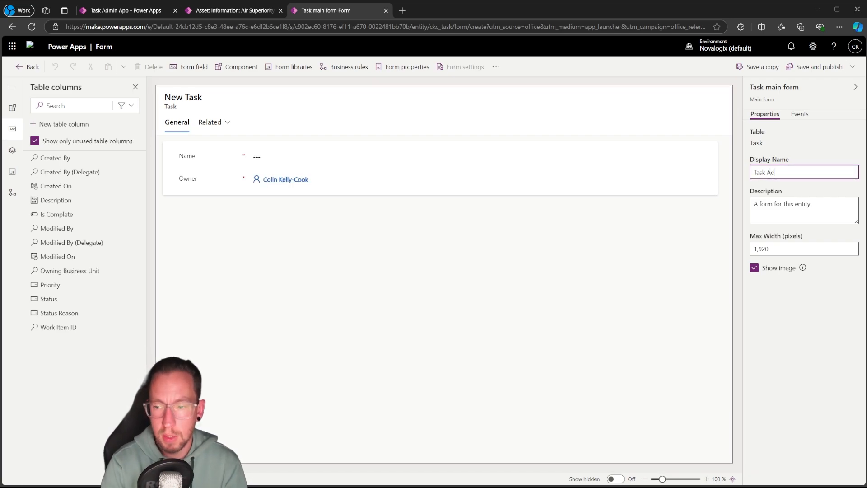
pyautogui.click(438, 283)
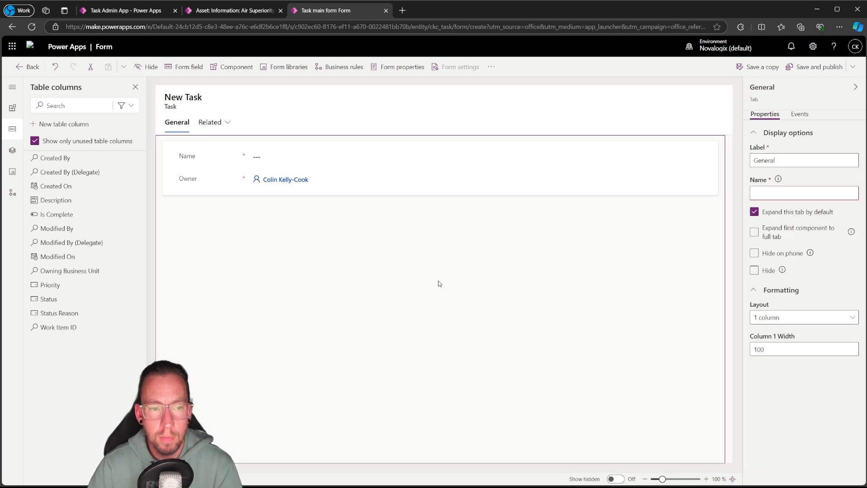
pyautogui.click(687, 102)
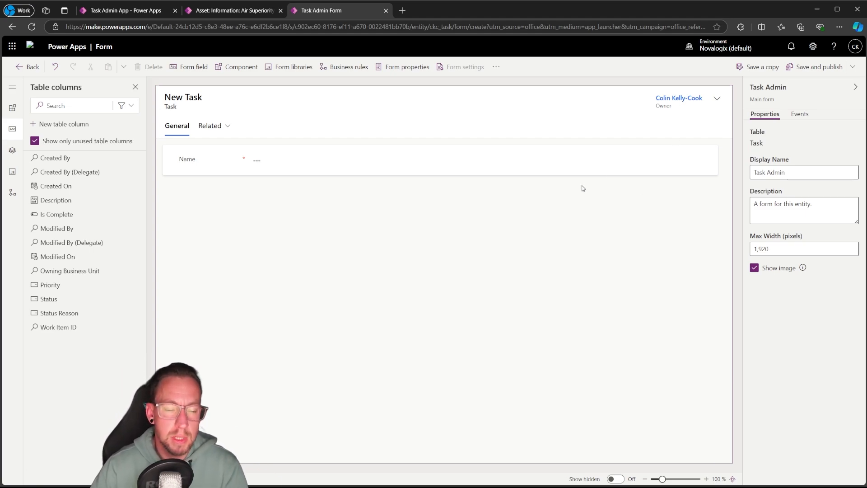
# Hide the Related menu on the Task Admin form
pyautogui.click(217, 126)
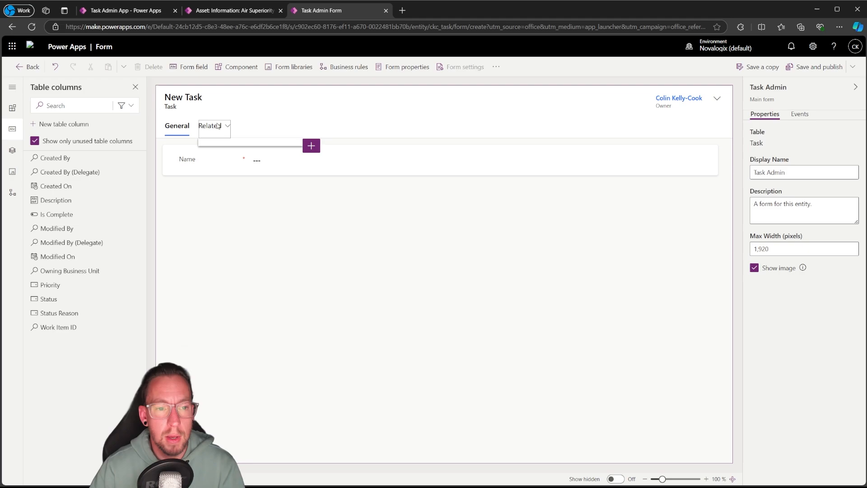
pyautogui.click(207, 131)
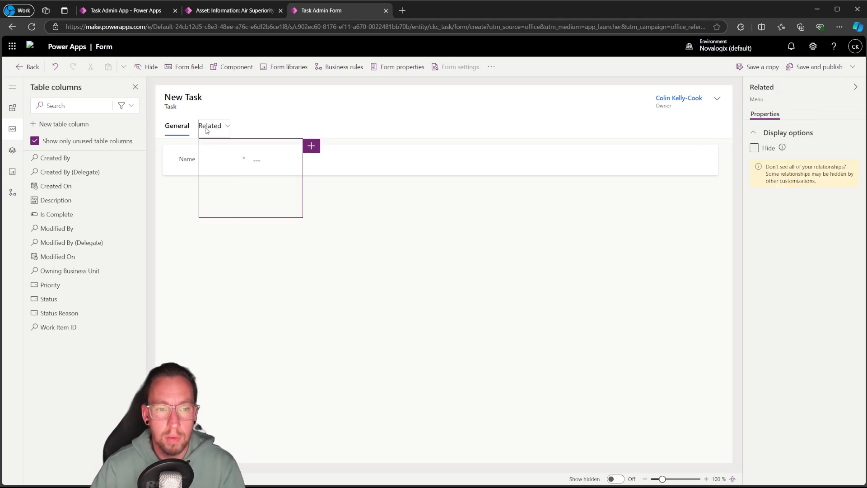
pyautogui.click(754, 148)
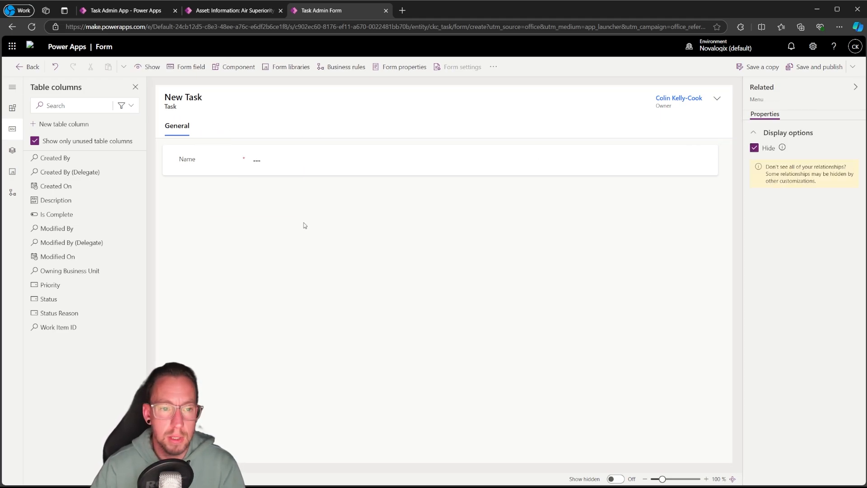
# Add the Description column below the Name field in the General tab's section
pyautogui.click(170, 161)
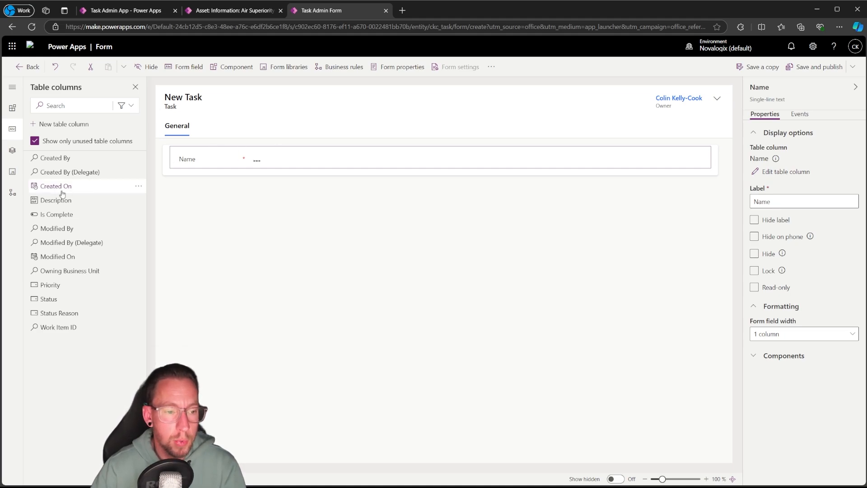
pyautogui.moveTo(63, 200); pyautogui.dragTo(184, 169)
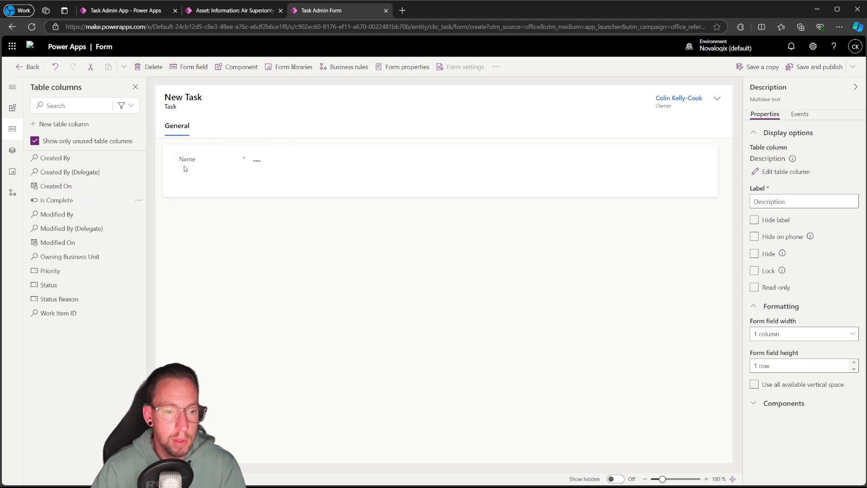
# Add a one-column section below the existing one, place the Is Complete column in it and hide the section's label
pyautogui.moveTo(57, 204)
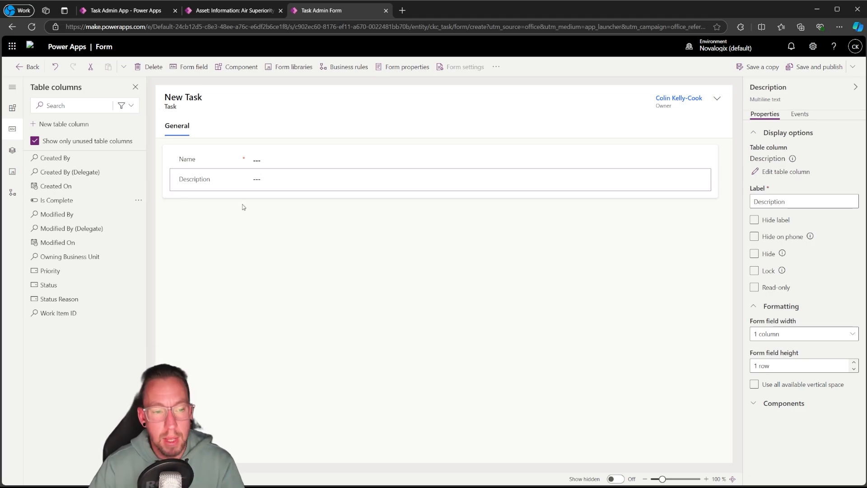
pyautogui.click(12, 108)
pyautogui.moveTo(44, 168); pyautogui.dragTo(199, 217)
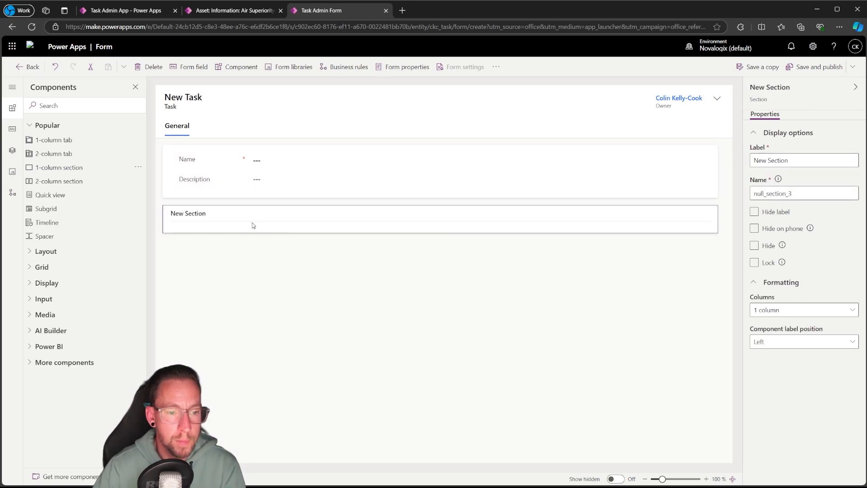
pyautogui.click(12, 129)
pyautogui.moveTo(54, 196); pyautogui.dragTo(187, 225)
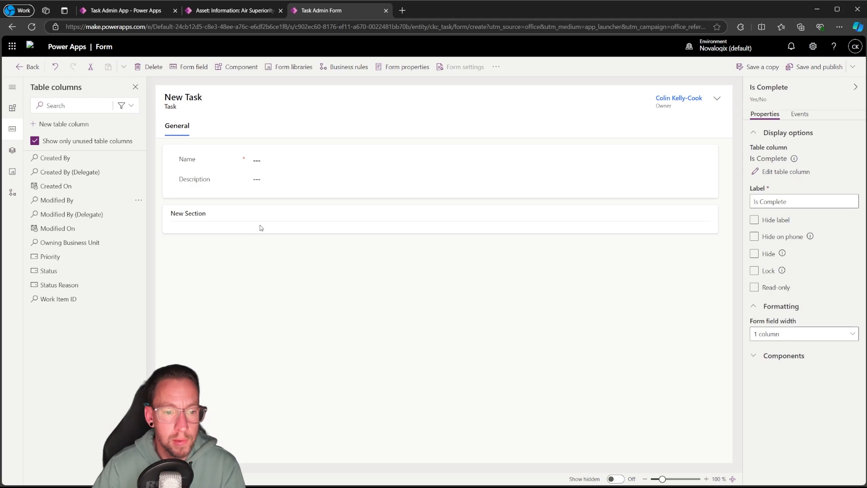
pyautogui.click(168, 209)
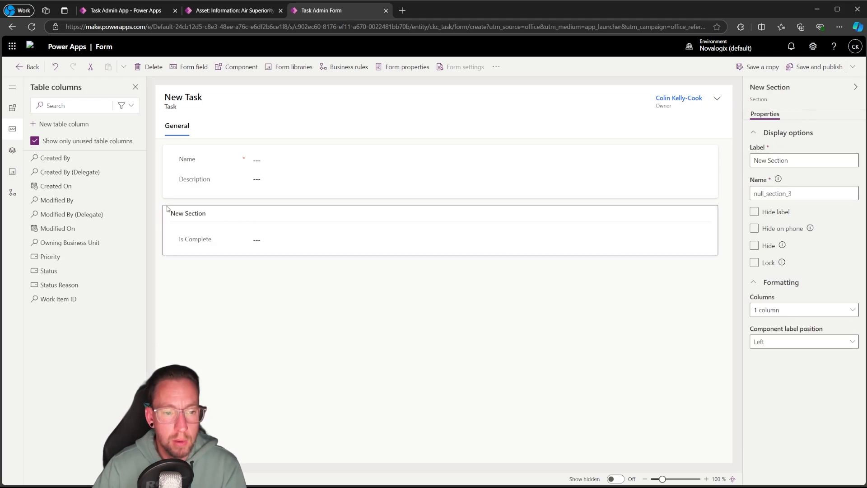
pyautogui.click(755, 212)
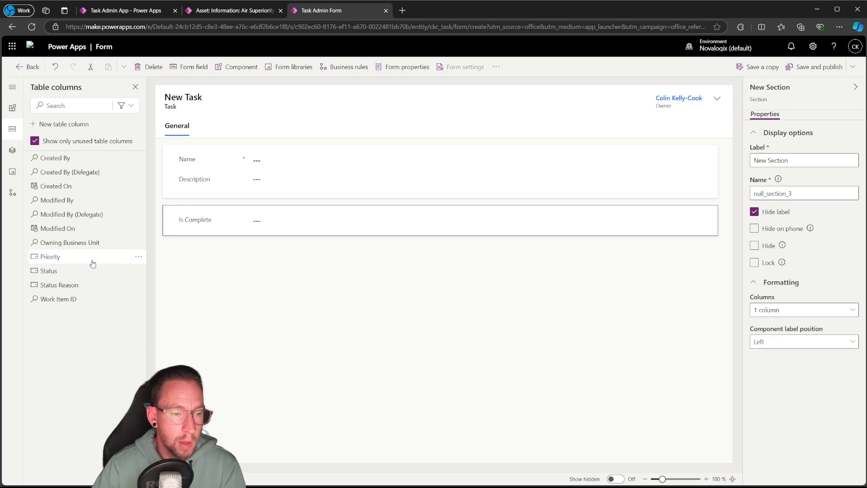
# Add the Priority column below Description and the Work Item ID column to the form header
pyautogui.moveTo(61, 257); pyautogui.dragTo(197, 193)
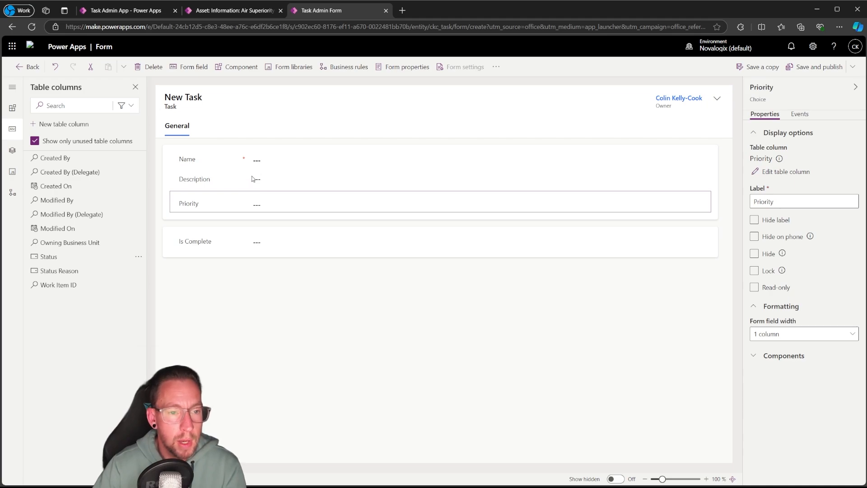
pyautogui.moveTo(63, 284); pyautogui.dragTo(642, 109)
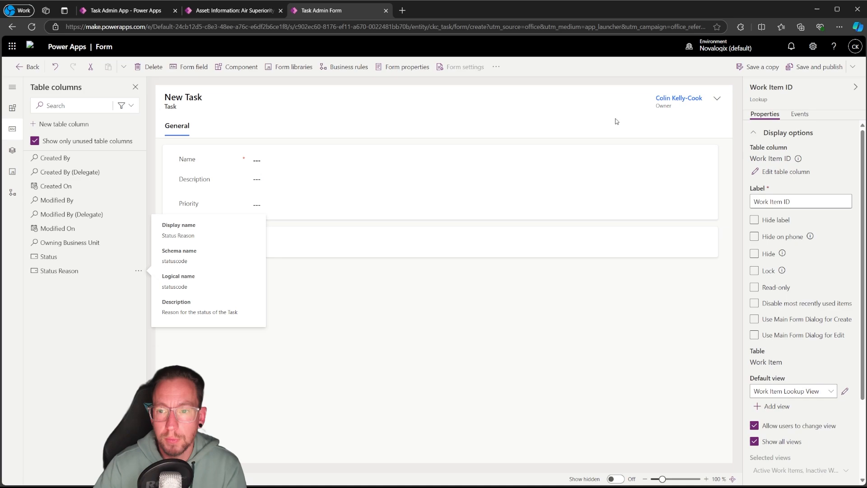
pyautogui.click(539, 360)
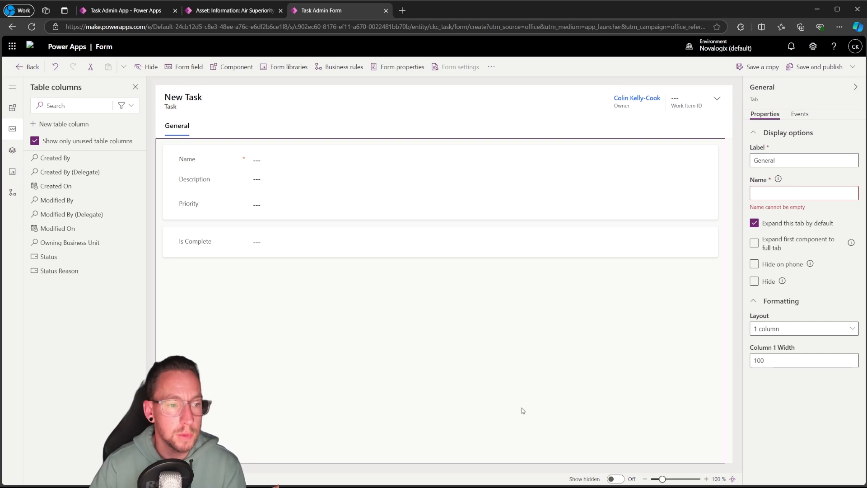
# Save and publish the Task Admin form, and save the Task Admin App in its app designer
pyautogui.click(815, 73)
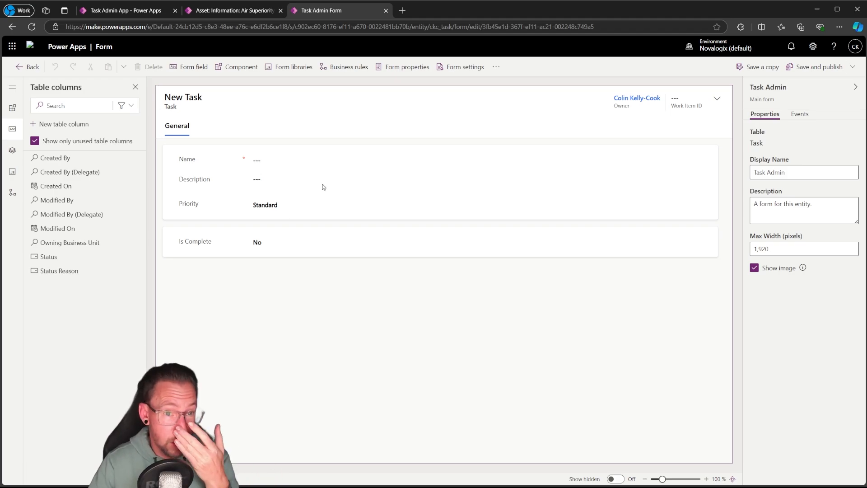
pyautogui.click(145, 10)
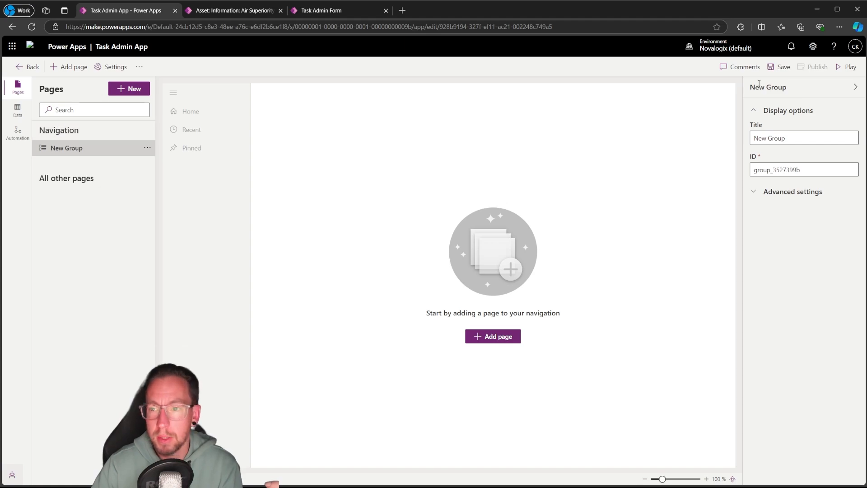
pyautogui.click(780, 67)
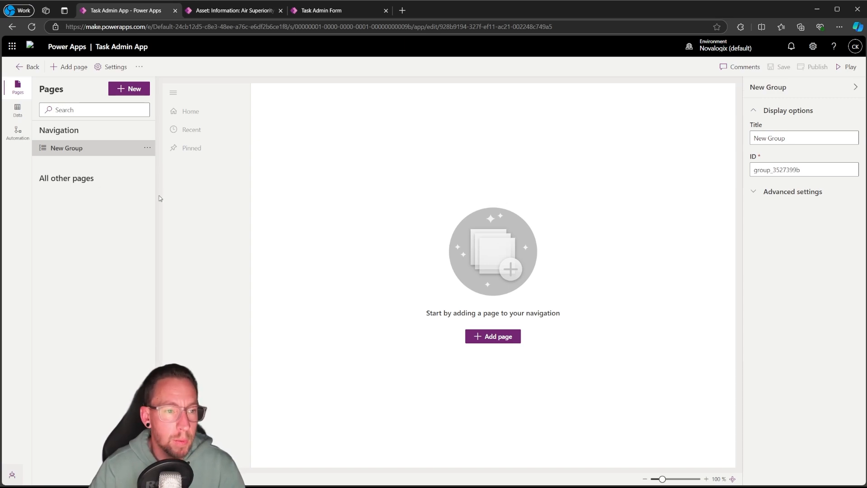
# Start adding Dataverse table pages to the Task Admin App and select the Asset table
pyautogui.click(504, 340)
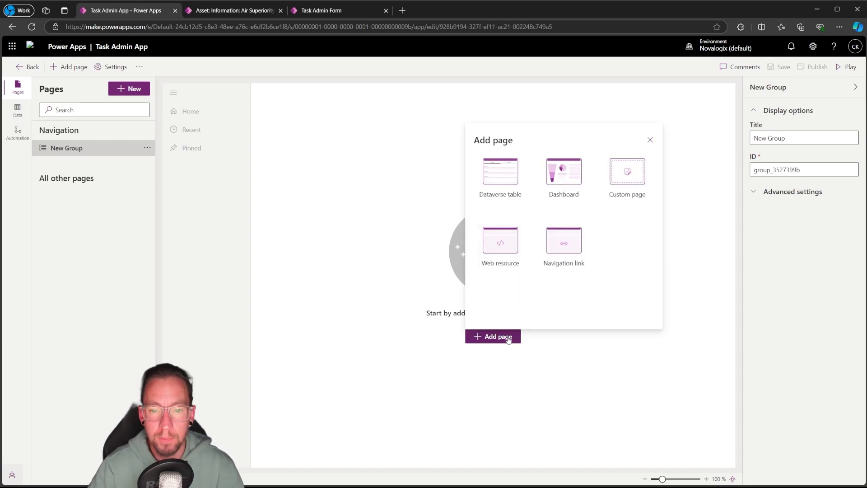
pyautogui.click(501, 174)
pyautogui.scroll(-2, 517, 235)
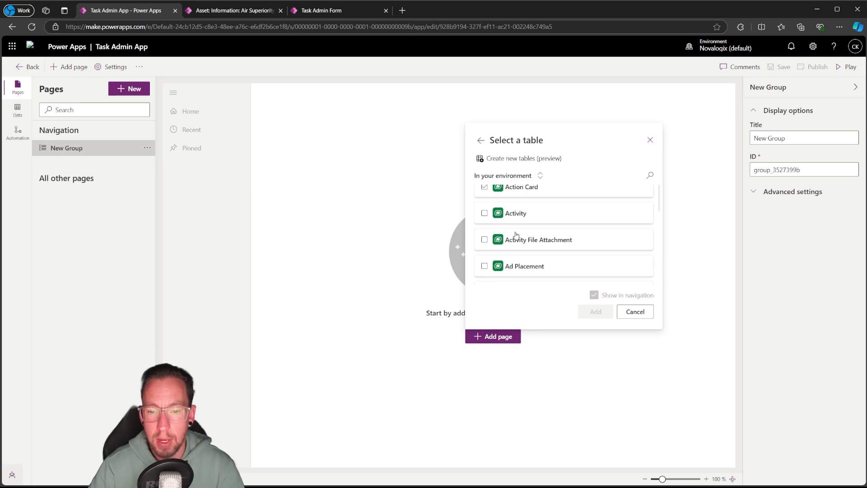
pyautogui.scroll(-4, 522, 228)
pyautogui.scroll(4, 524, 225)
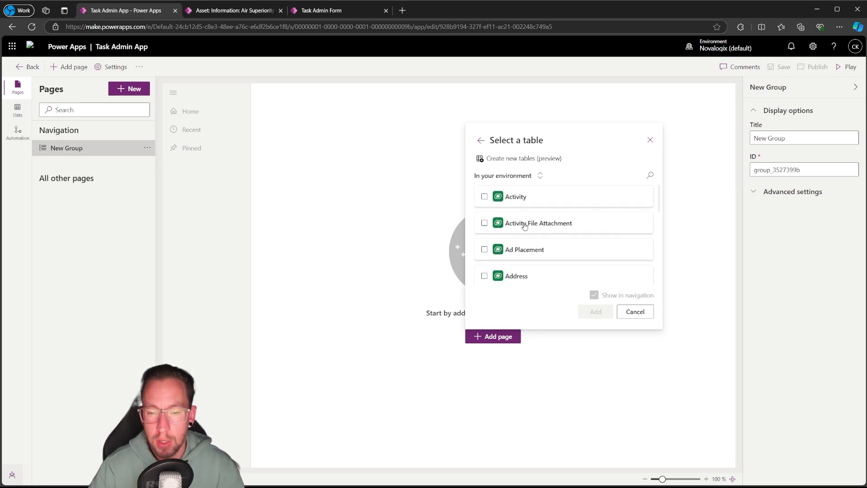
pyautogui.scroll(-10, 524, 226)
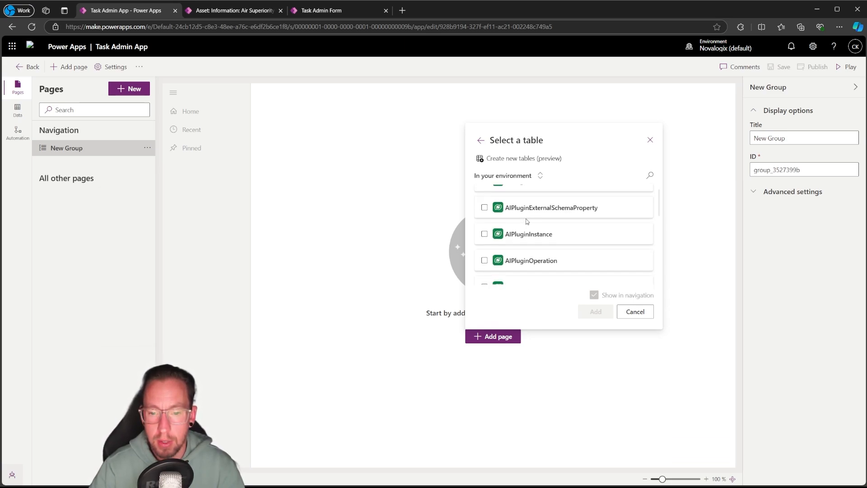
pyautogui.scroll(-10, 526, 221)
pyautogui.scroll(1, 522, 223)
pyautogui.click(485, 233)
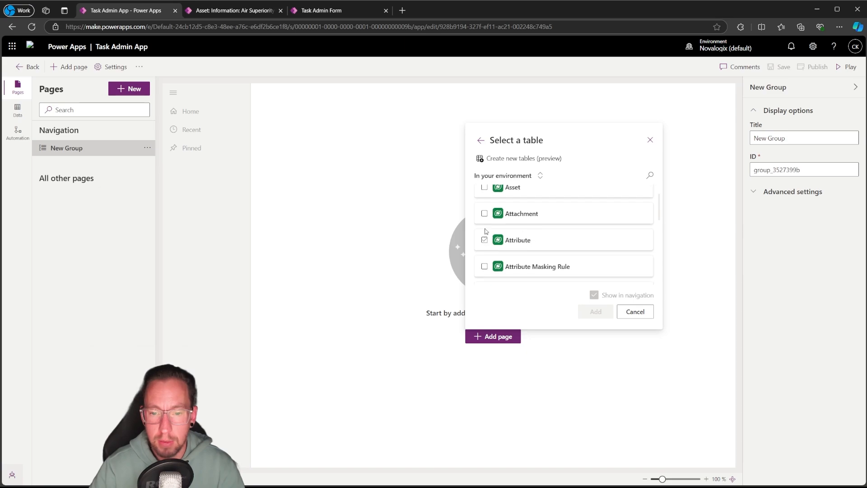
pyautogui.scroll(2, 486, 231)
pyautogui.click(485, 260)
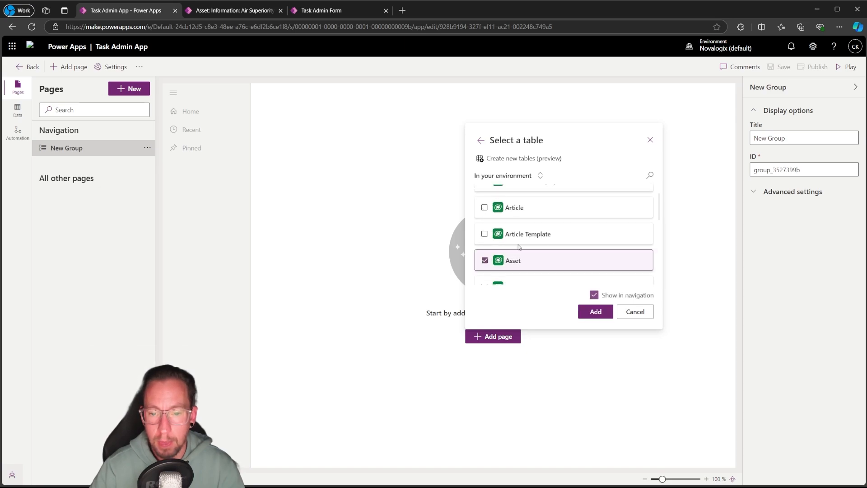
# Search the table list for "tas" and also select both tables named Task
pyautogui.click(651, 175)
pyautogui.write('tas')
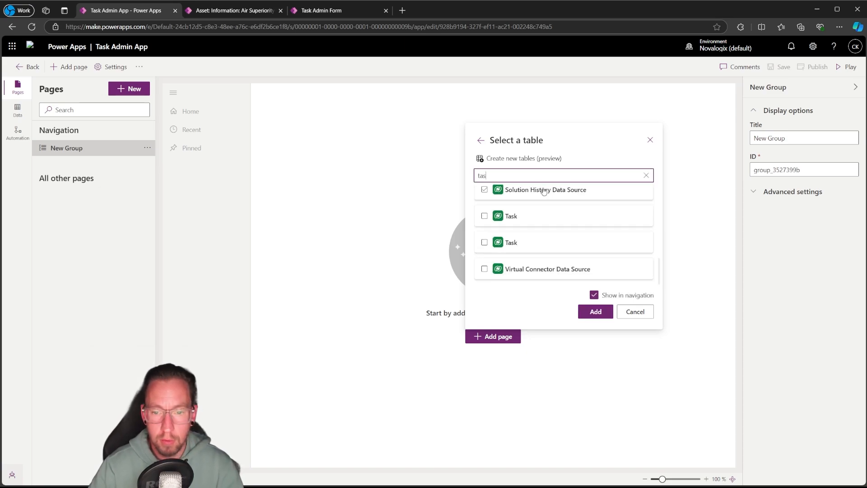
pyautogui.click(485, 216)
pyautogui.click(485, 243)
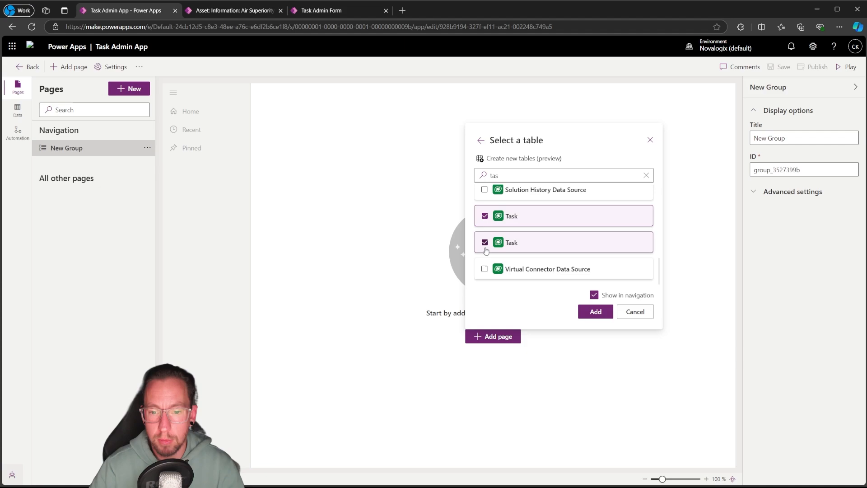
pyautogui.click(646, 176)
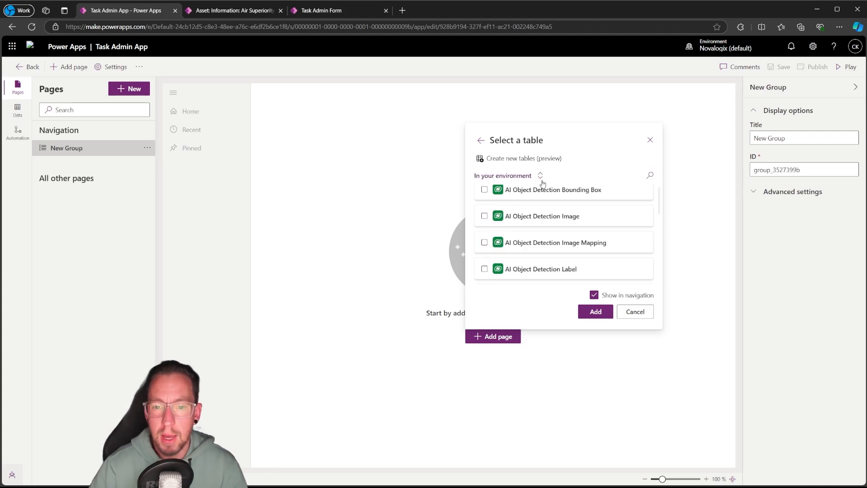
# Find and select the Location and Work Item tables, and add the selected tables as pages shown in navigation
pyautogui.click(650, 174)
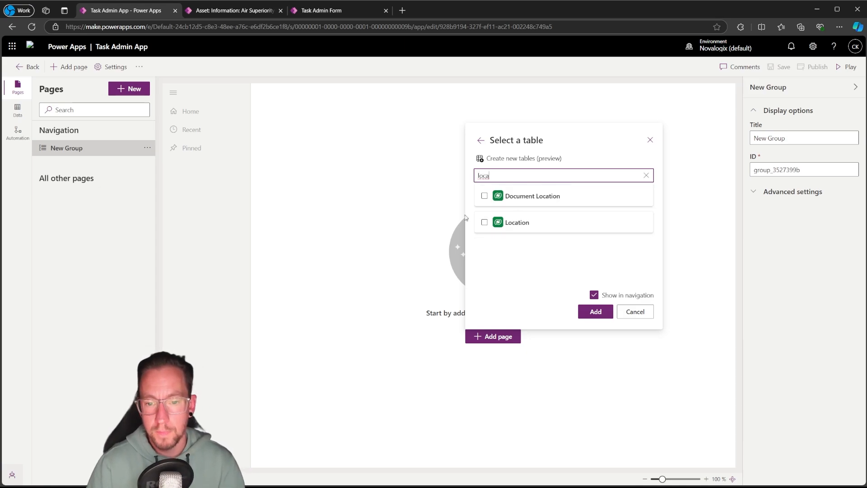
pyautogui.click(484, 222)
pyautogui.doubleClick(505, 177)
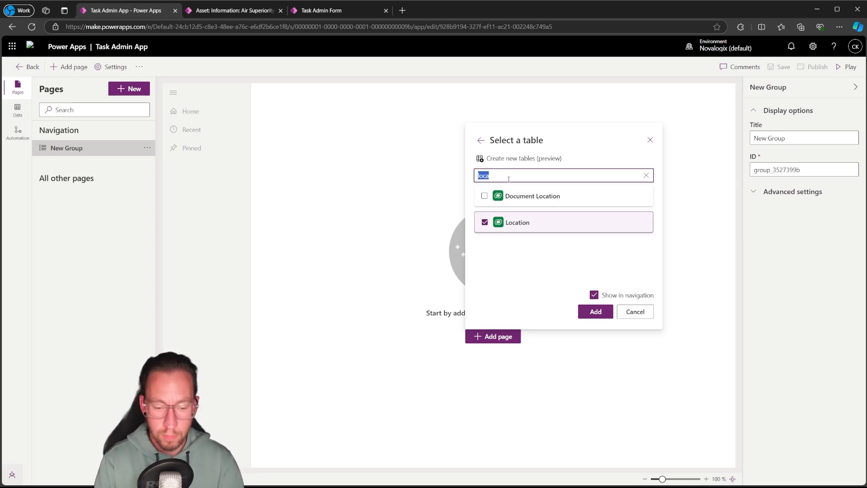
pyautogui.write('wokr')
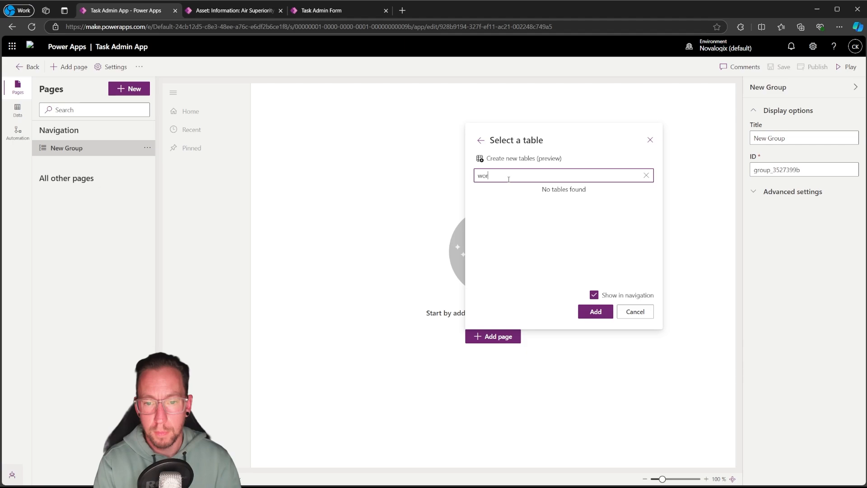
pyautogui.write('k')
pyautogui.scroll(-5, 506, 244)
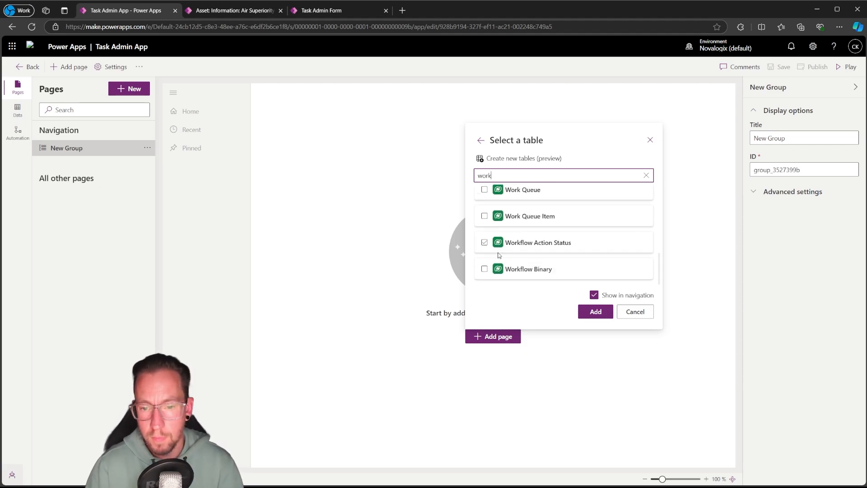
pyautogui.scroll(3, 503, 251)
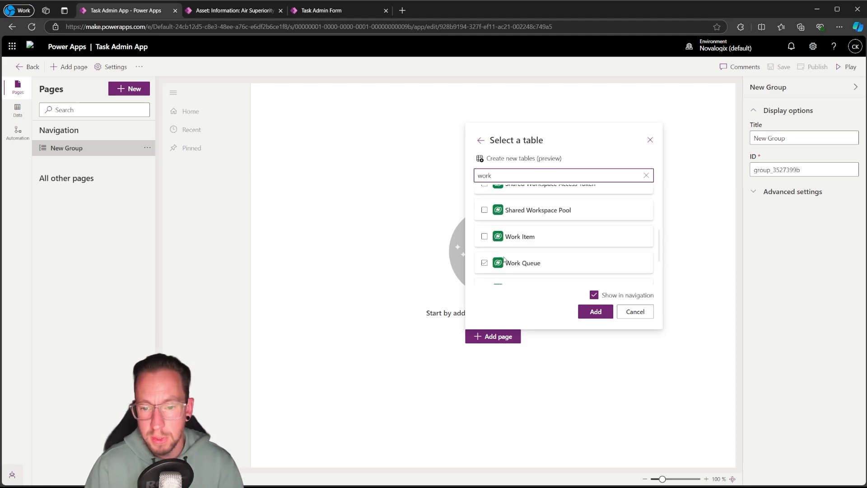
pyautogui.click(485, 237)
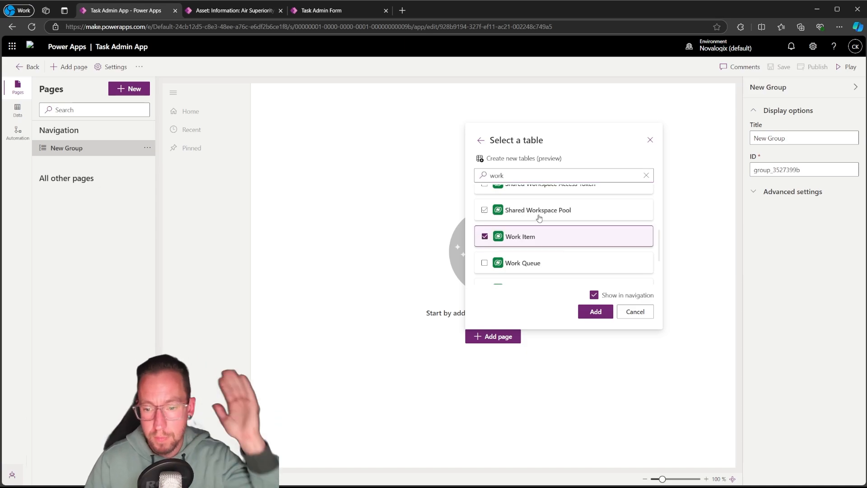
pyautogui.click(592, 314)
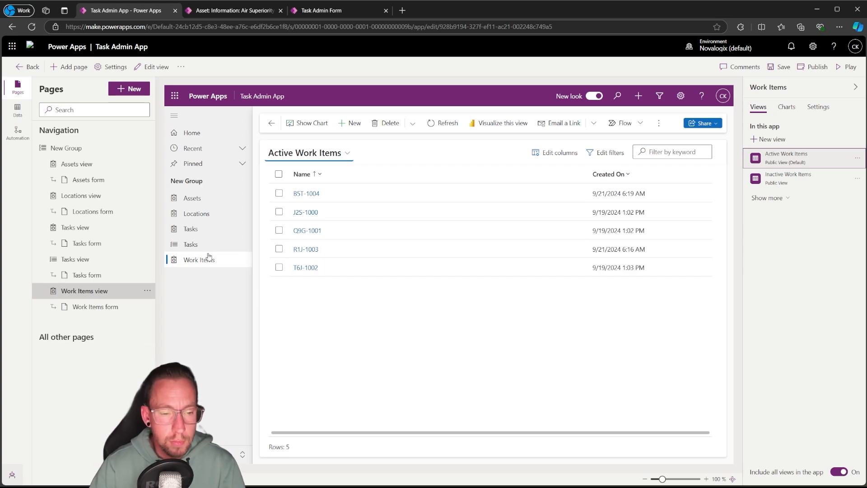
# Remove the Tasks page that uses the My Tasks view from the app navigation
pyautogui.click(206, 244)
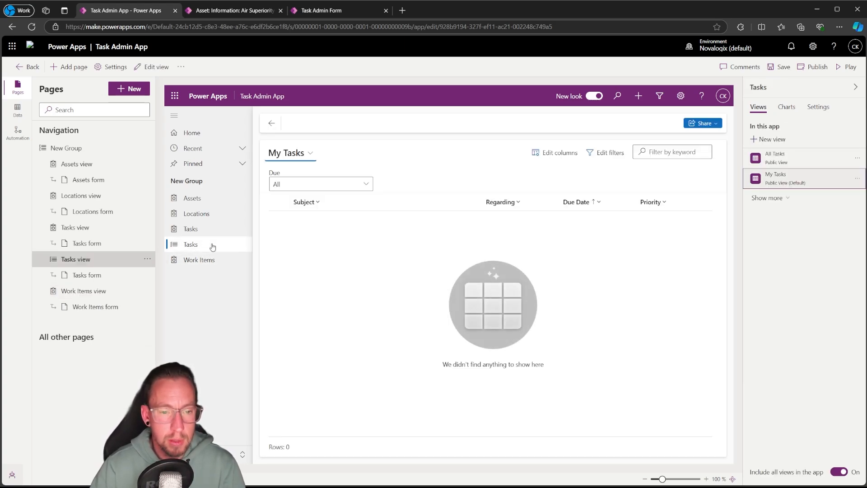
pyautogui.click(147, 259)
pyautogui.click(219, 336)
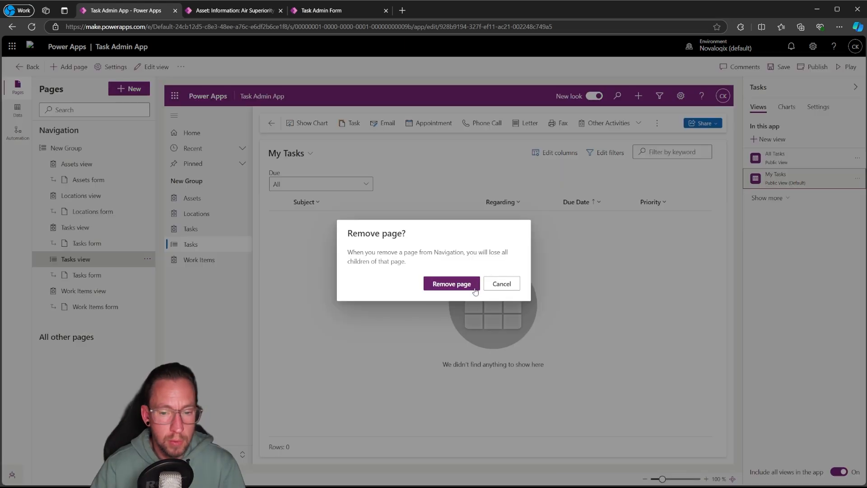
pyautogui.click(474, 288)
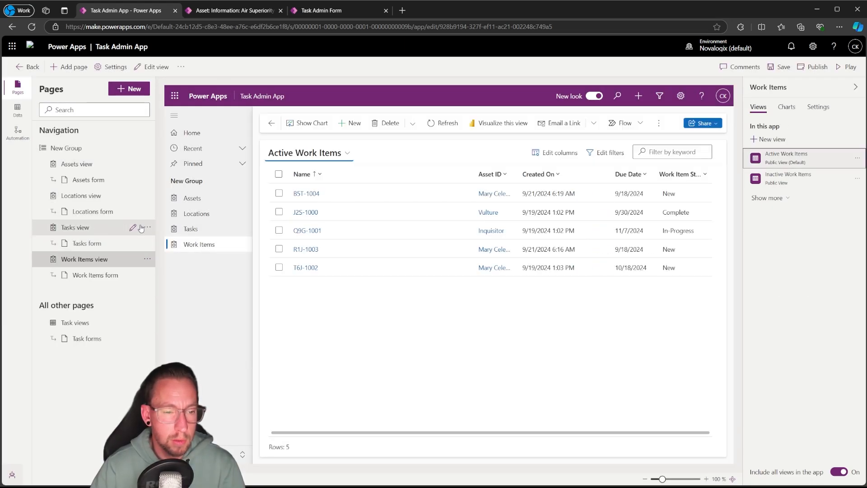
# Remove the remaining Tasks page, which uses the Active Tasks view, from the app navigation
pyautogui.click(147, 228)
pyautogui.click(140, 228)
pyautogui.click(148, 228)
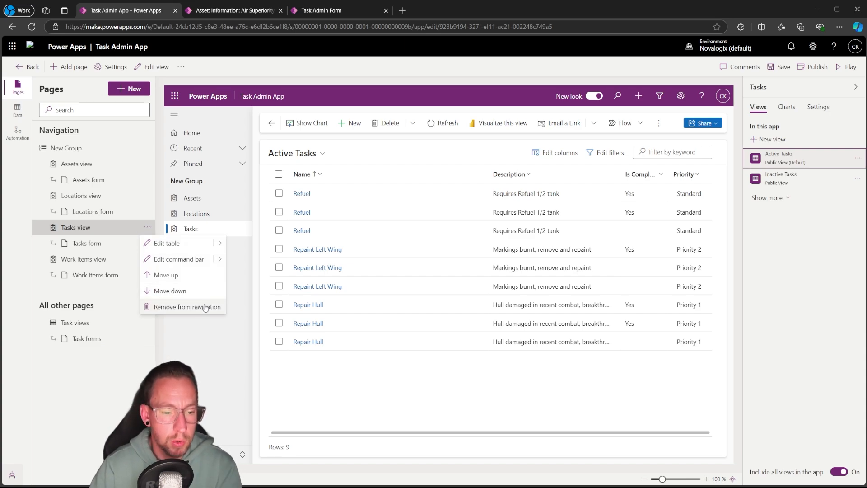
pyautogui.click(187, 307)
pyautogui.click(452, 284)
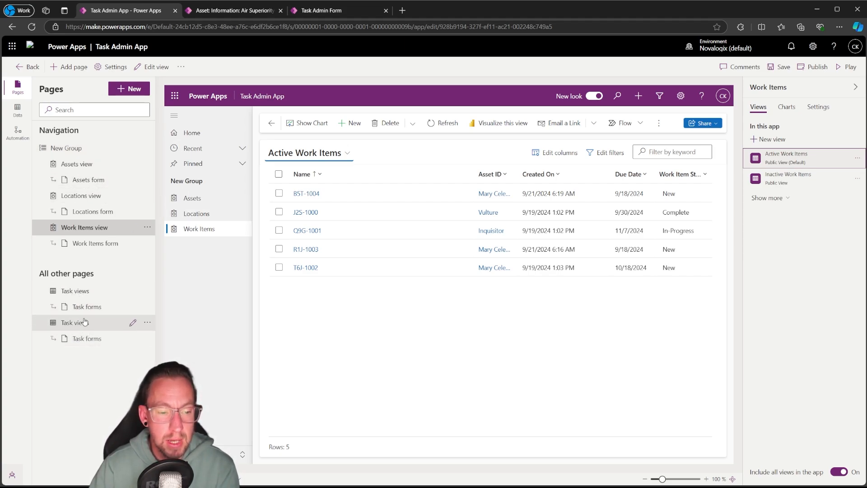
# Remove both sets of Task views and forms under All other pages from the app
pyautogui.click(148, 292)
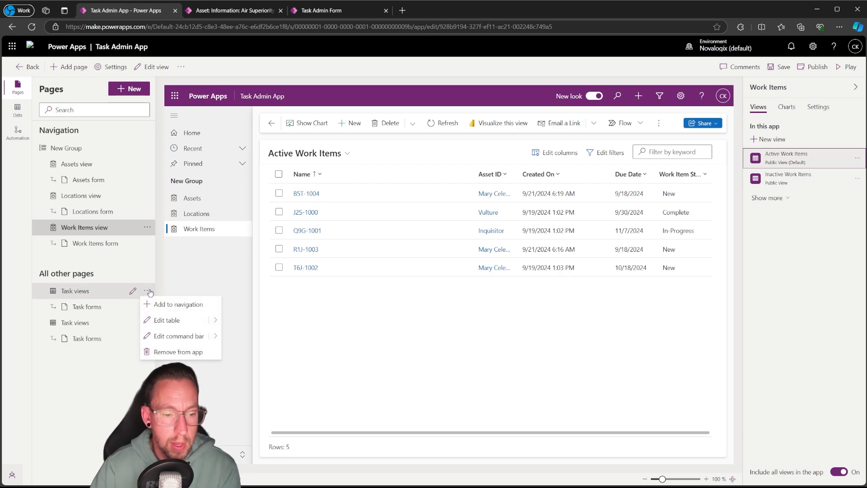
pyautogui.click(175, 355)
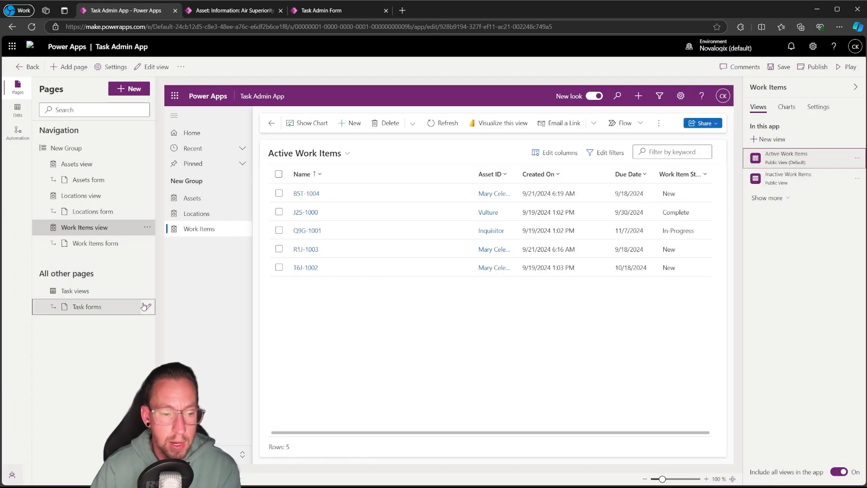
pyautogui.click(147, 307)
pyautogui.click(176, 351)
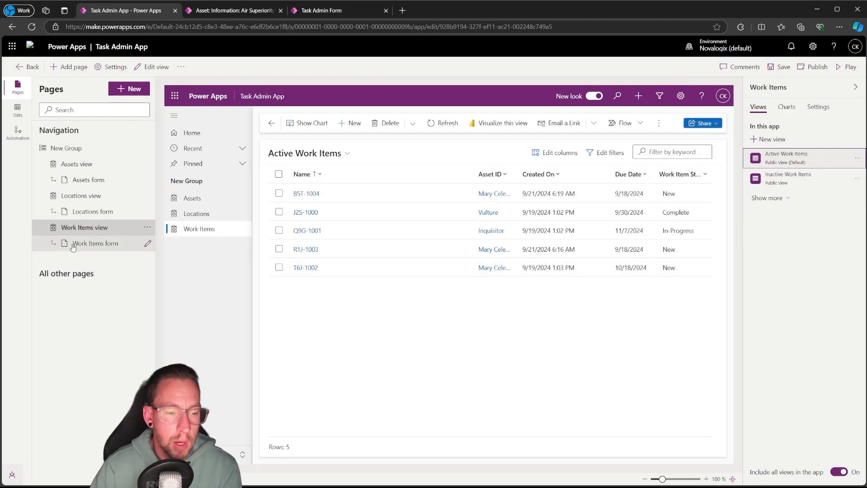
# Examine the forms and views included for the Assets, Locations and Work Items pages
pyautogui.click(73, 247)
pyautogui.click(106, 215)
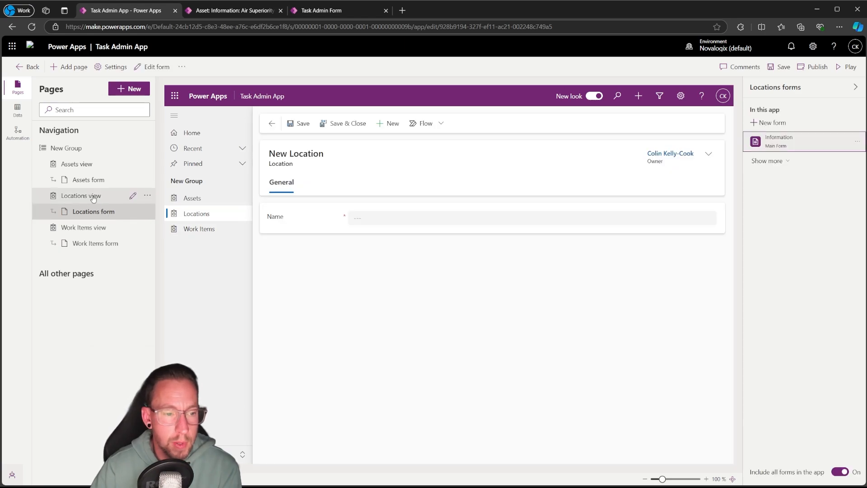
pyautogui.click(78, 180)
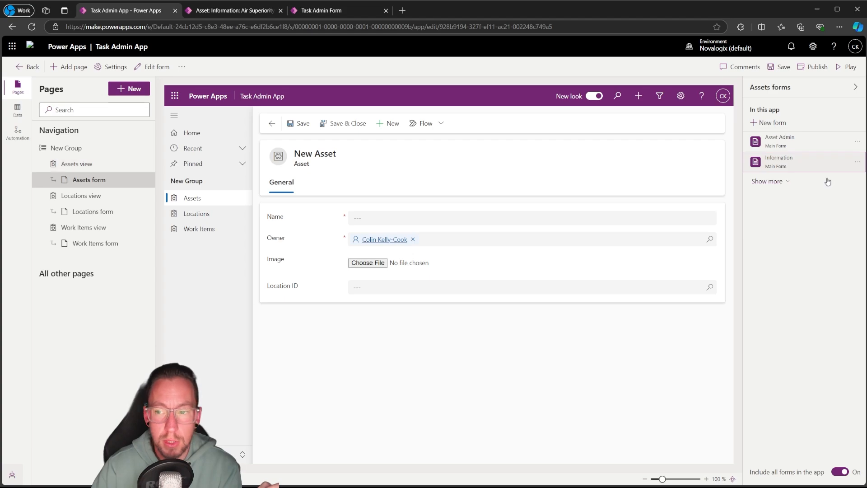
pyautogui.click(89, 168)
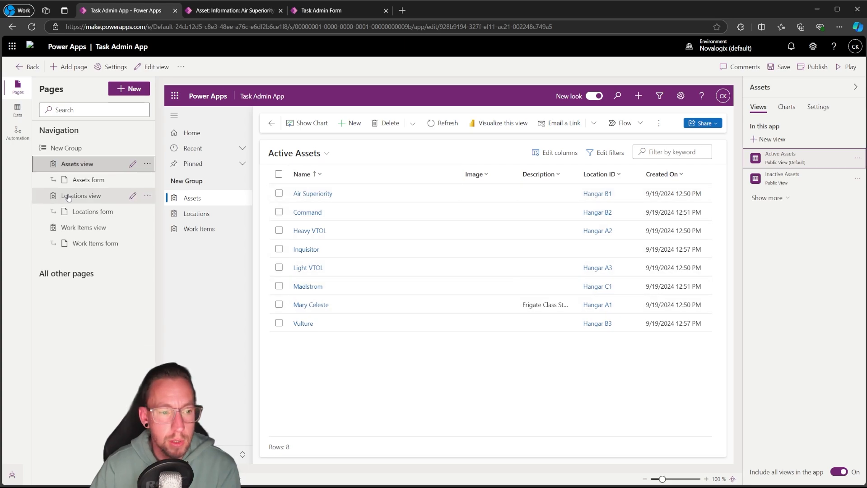
pyautogui.click(69, 197)
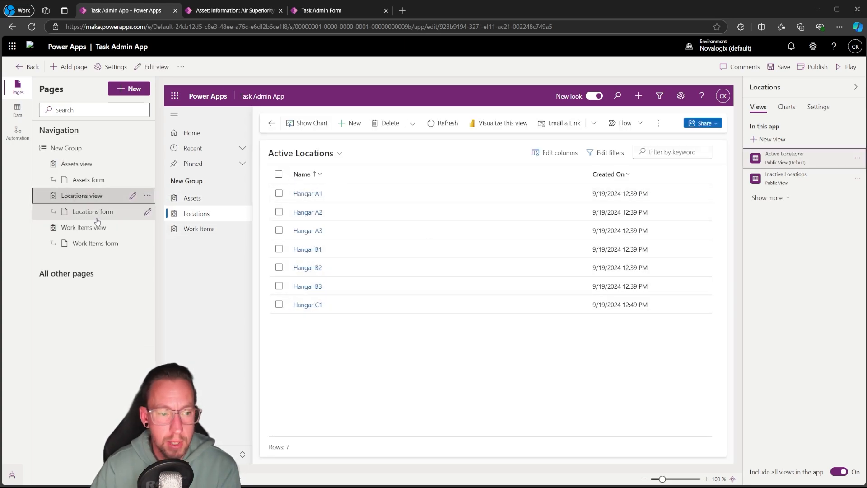
pyautogui.click(97, 224)
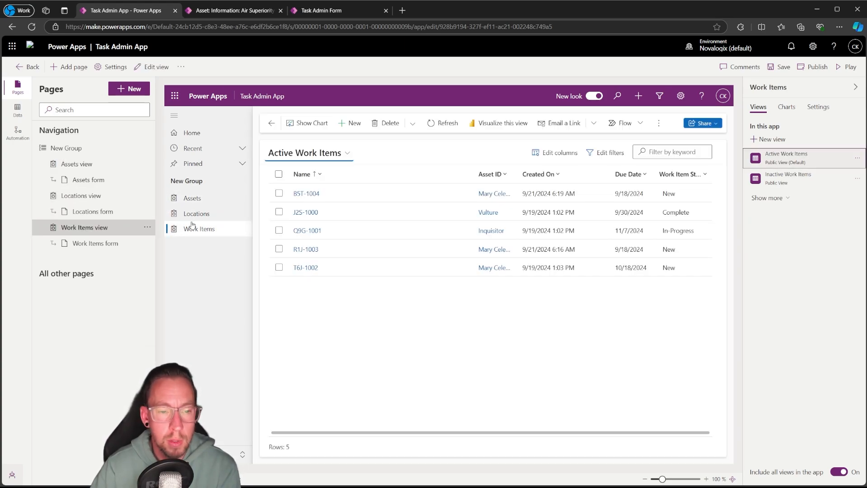
# Check the view choices on the Assets page, and turn off the inclusion of all Assets views in the app
pyautogui.click(76, 164)
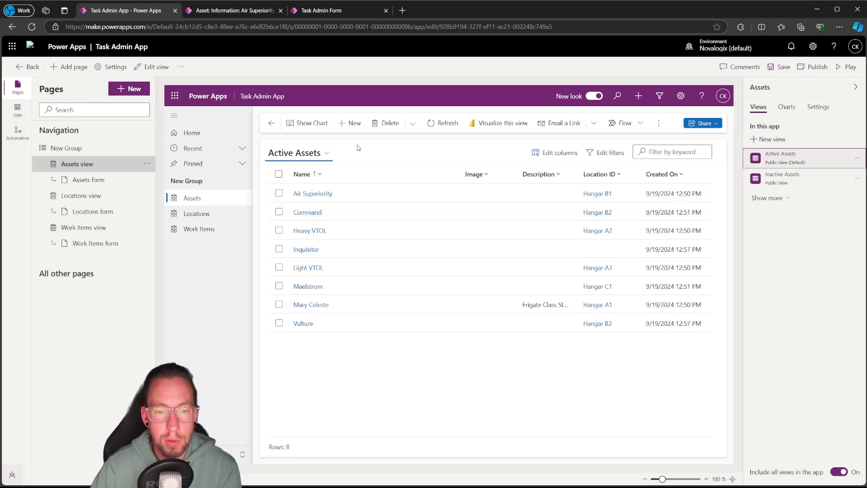
pyautogui.click(328, 154)
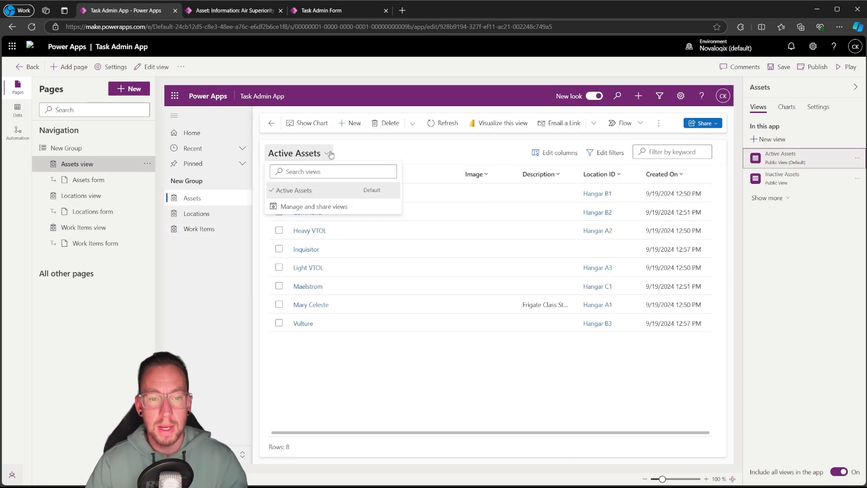
pyautogui.click(391, 394)
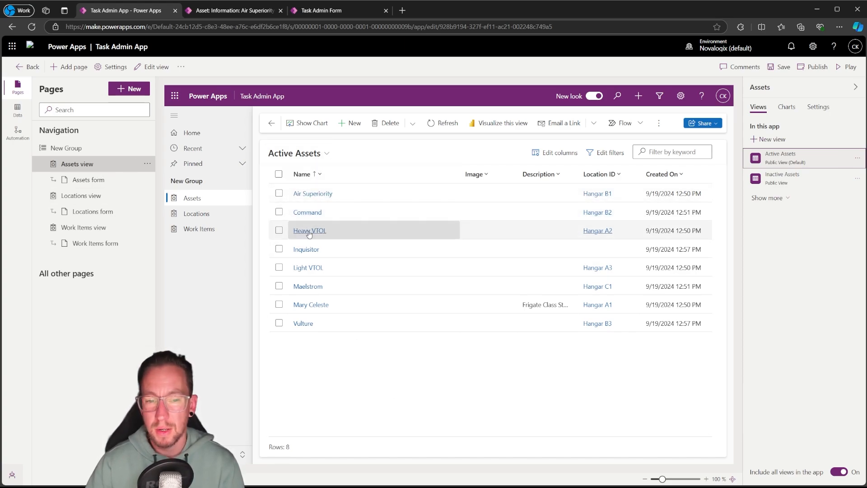
pyautogui.click(841, 472)
pyautogui.click(519, 298)
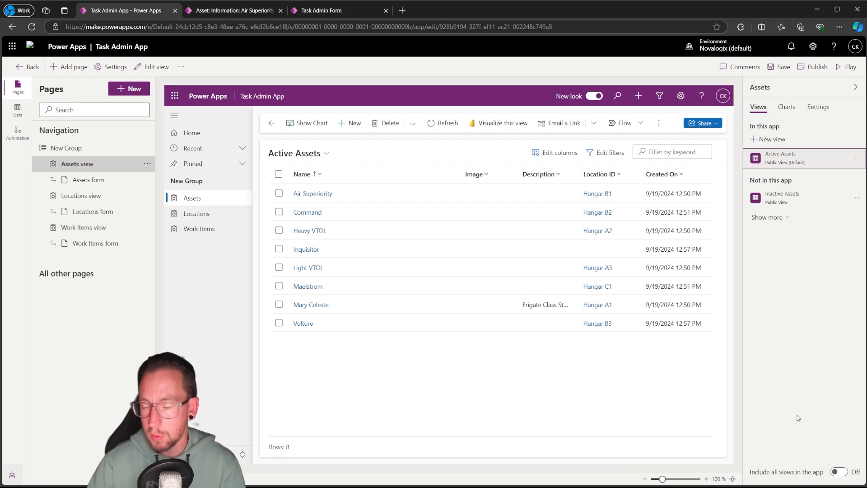
# Add the Asset Advanced Find View to the Assets views in the app
pyautogui.click(763, 217)
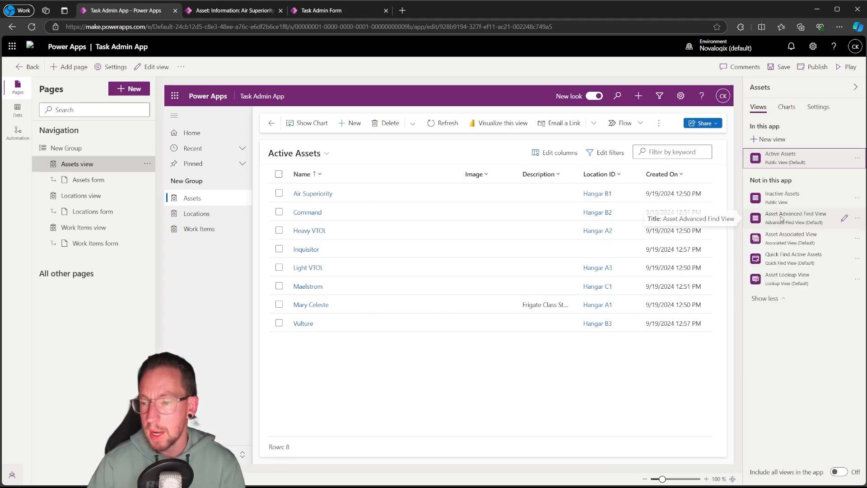
pyautogui.click(857, 218)
pyautogui.click(805, 262)
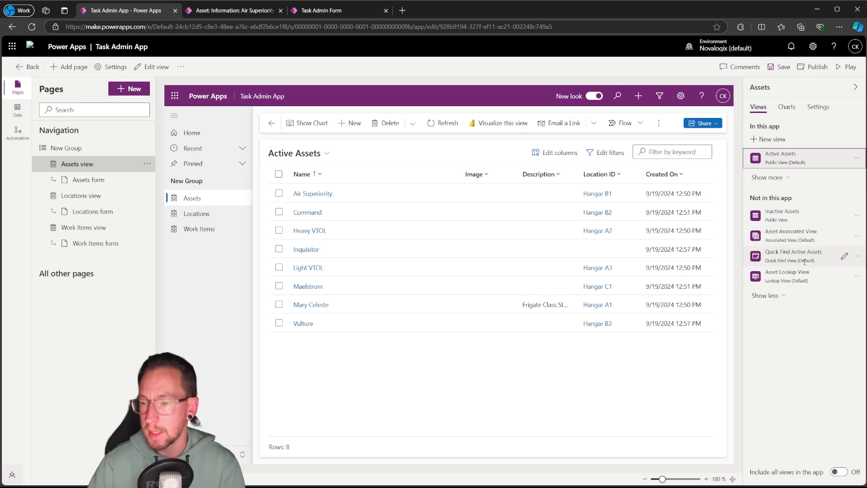
# Remove the Asset Advanced Find View from the Assets views in the app
pyautogui.click(786, 179)
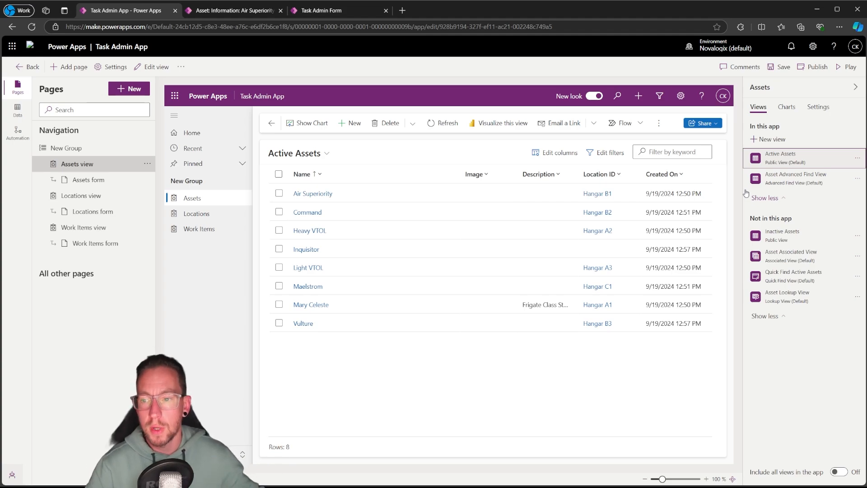
pyautogui.click(858, 182)
pyautogui.click(835, 225)
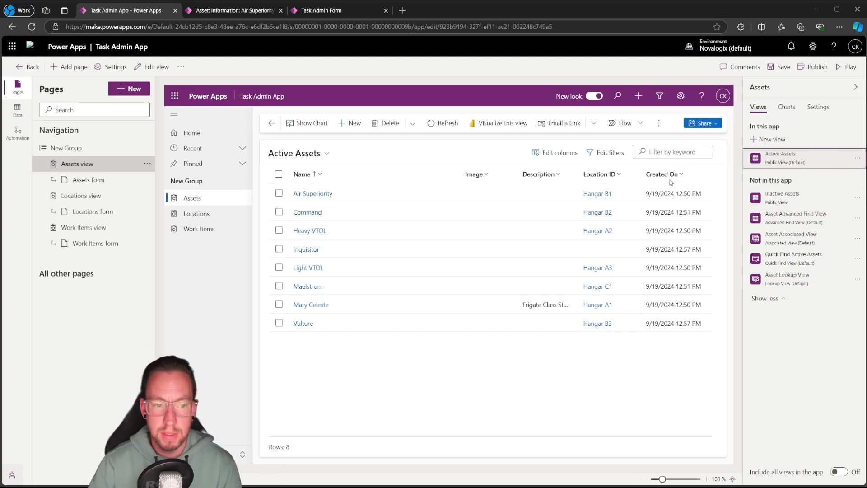
# Turn off the inclusion of all Locations views in the app, keeping only Active Locations
pyautogui.click(81, 195)
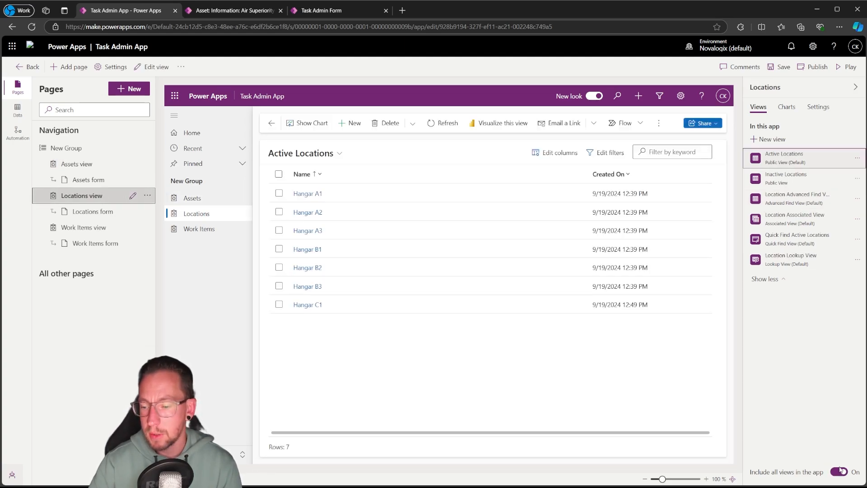
pyautogui.click(842, 472)
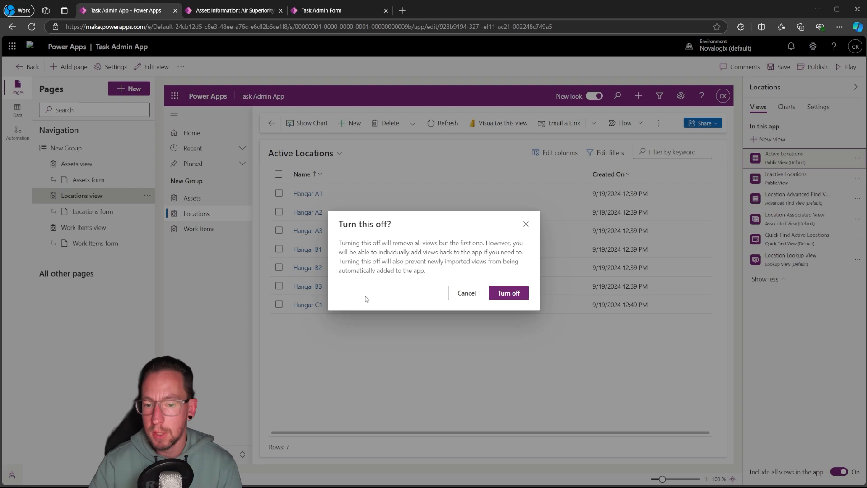
pyautogui.click(510, 292)
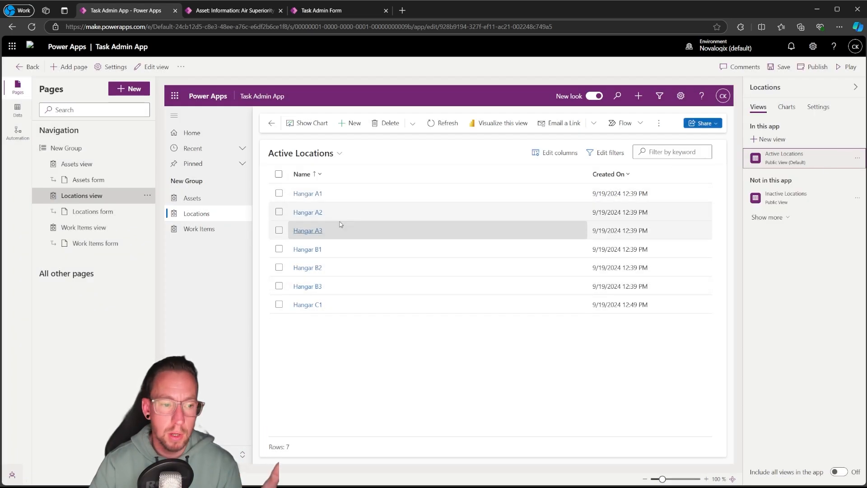
# Turn off the inclusion of all Work Items views in the app, keeping only Active Work Items
pyautogui.click(109, 227)
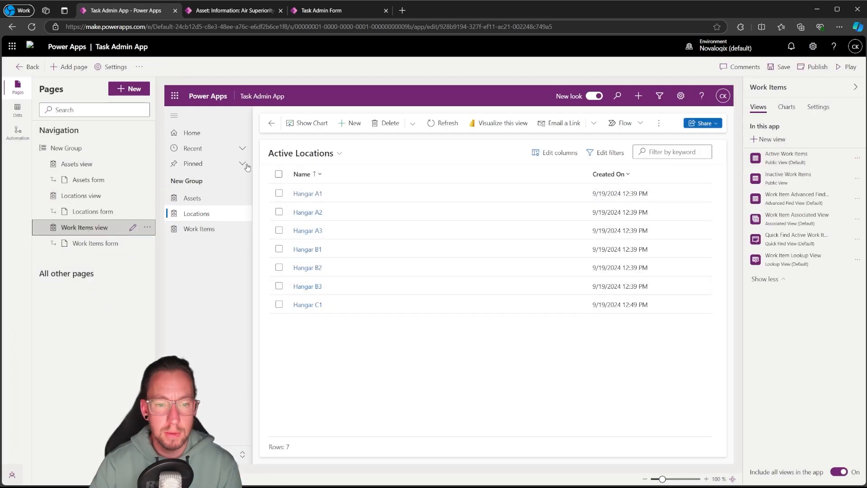
pyautogui.click(839, 472)
pyautogui.click(509, 293)
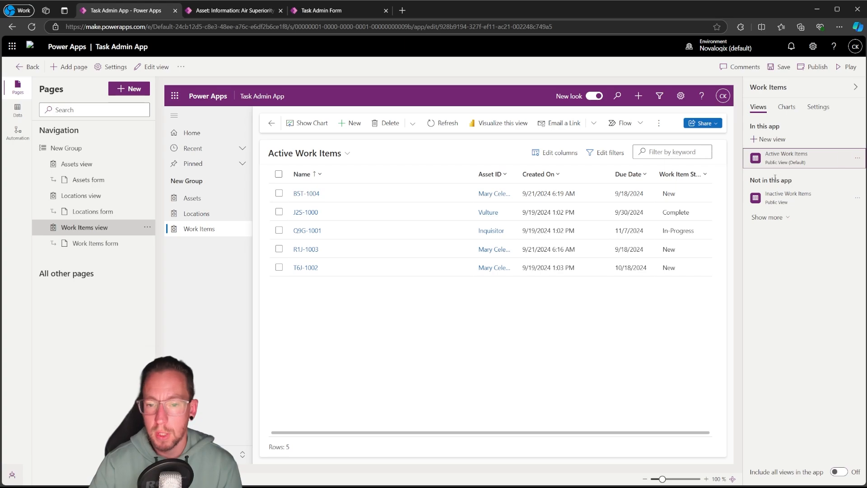
# Turn off the inclusion of all Assets forms, keeping only the Asset Admin main form, and list the excluded forms
pyautogui.click(117, 180)
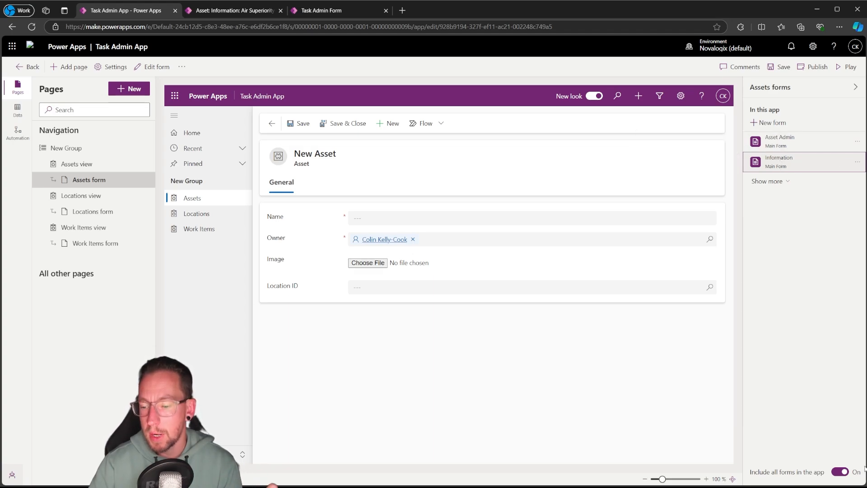
pyautogui.click(841, 471)
pyautogui.click(509, 294)
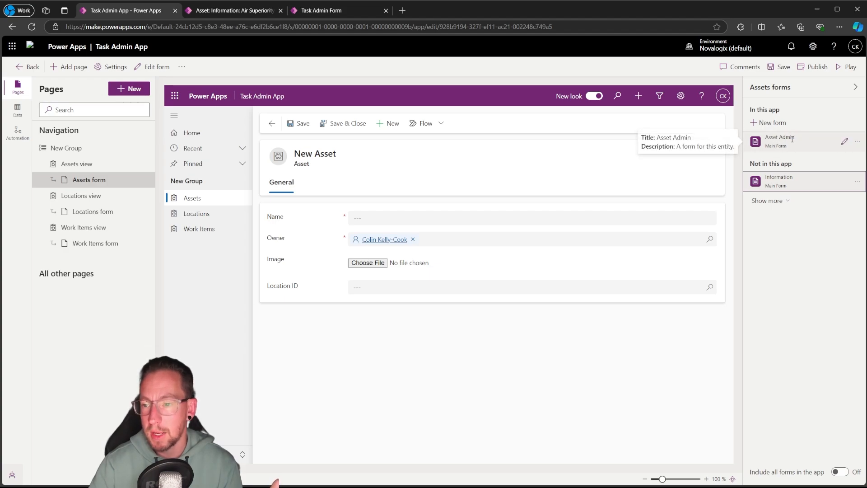
pyautogui.click(779, 201)
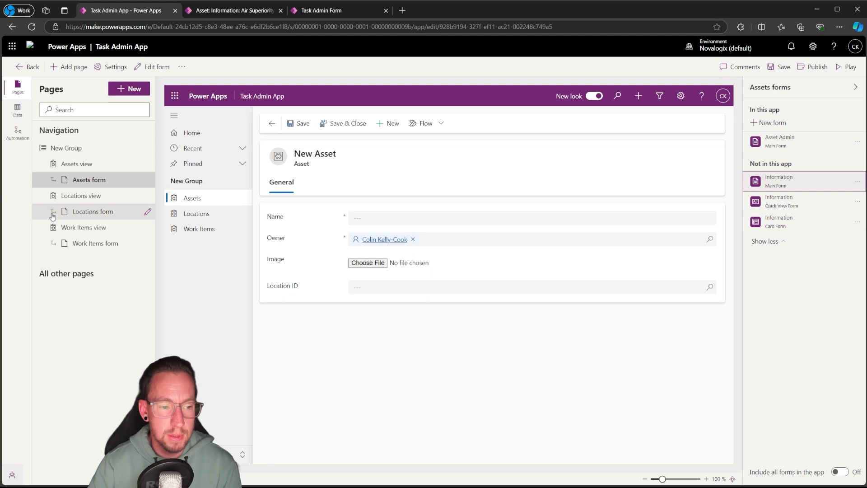
# Try turning off the inclusion of all Locations forms, and switch their inclusion back on
pyautogui.click(89, 213)
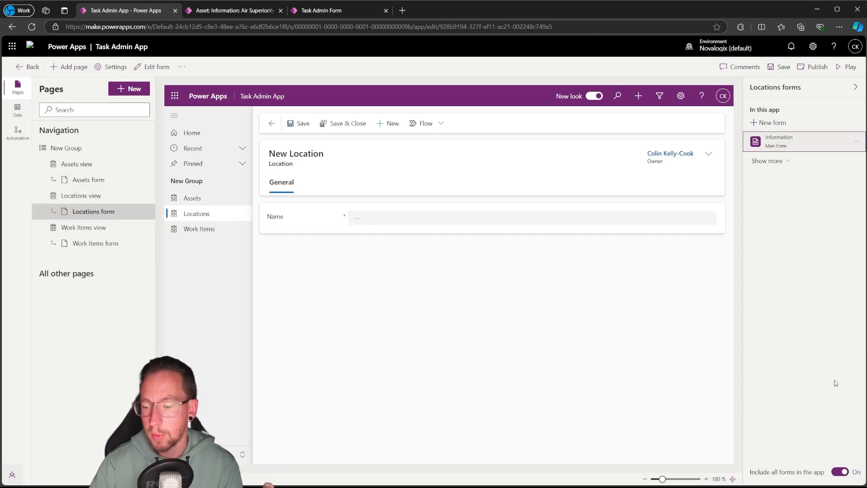
pyautogui.click(840, 472)
pyautogui.click(509, 294)
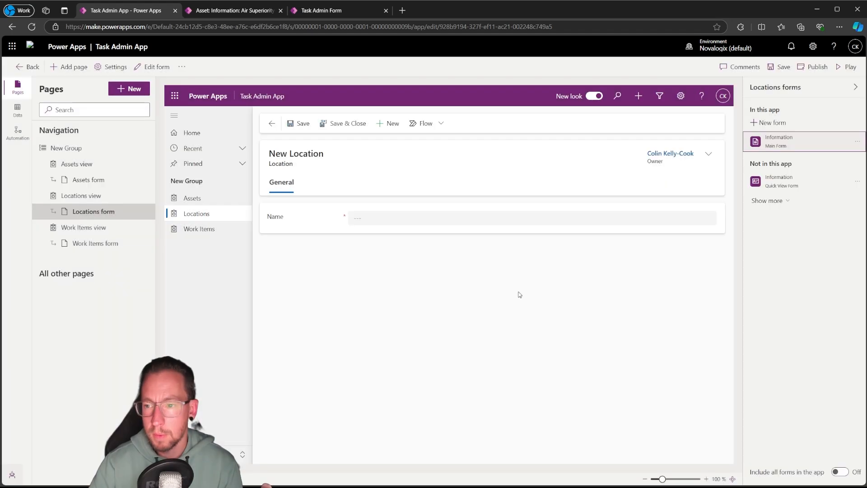
pyautogui.click(839, 472)
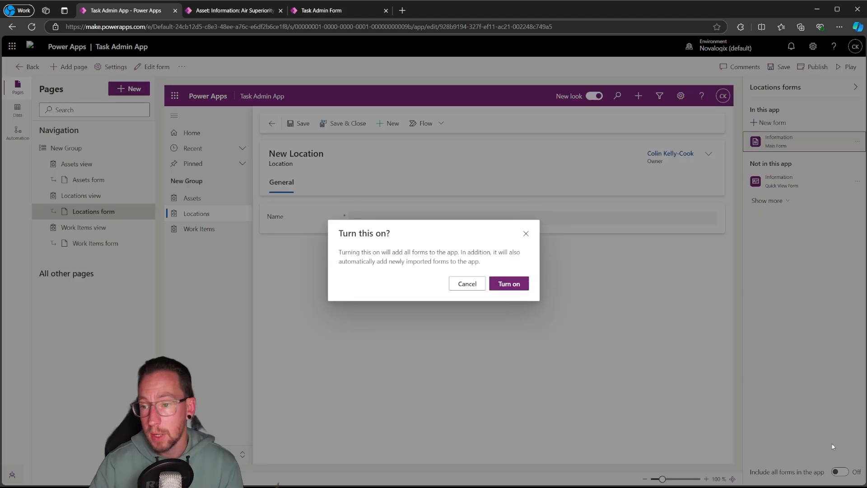
pyautogui.click(514, 288)
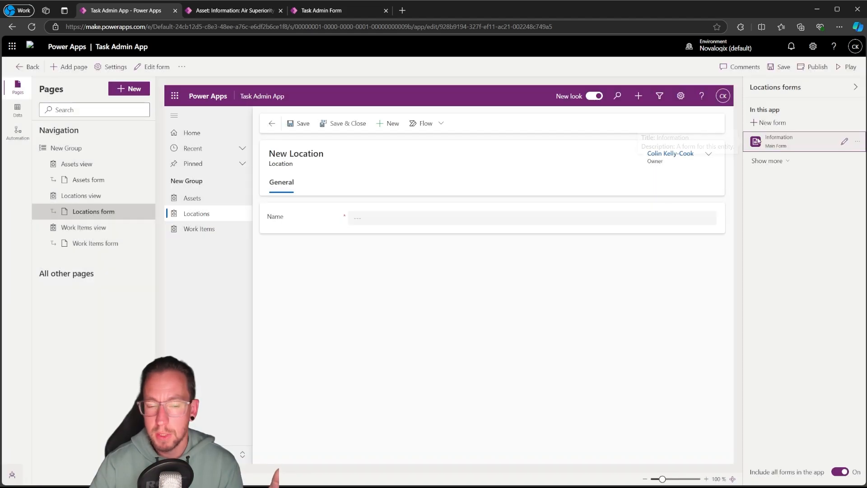
# Turn off the inclusion of all Work Items forms in the app
pyautogui.click(97, 233)
pyautogui.click(107, 247)
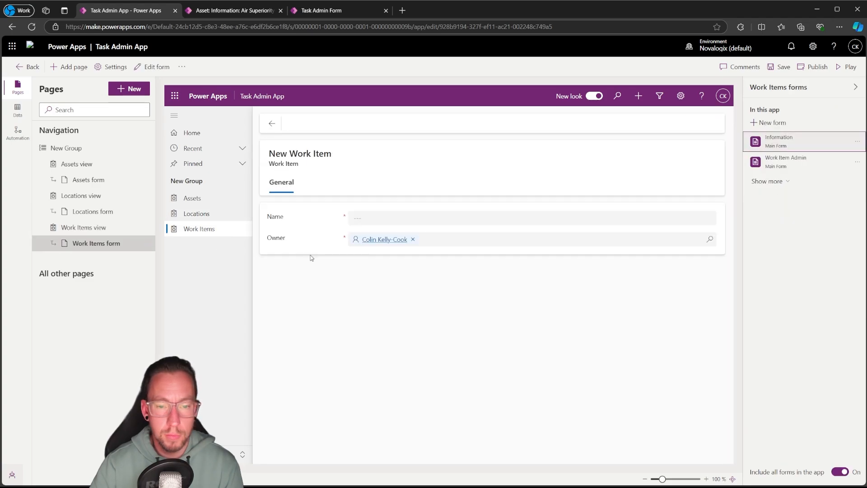
pyautogui.click(841, 471)
pyautogui.click(510, 293)
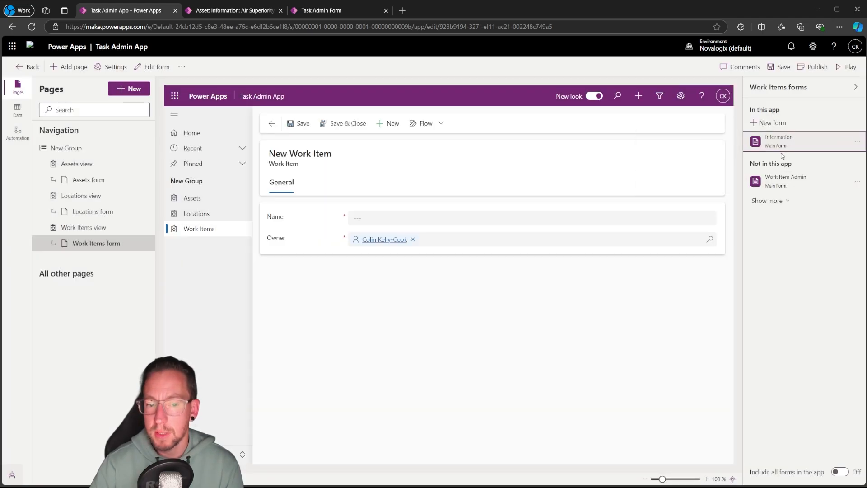
# Add the Work Item Admin main form to the app and remove the Information main form from the Work Items forms
pyautogui.click(857, 181)
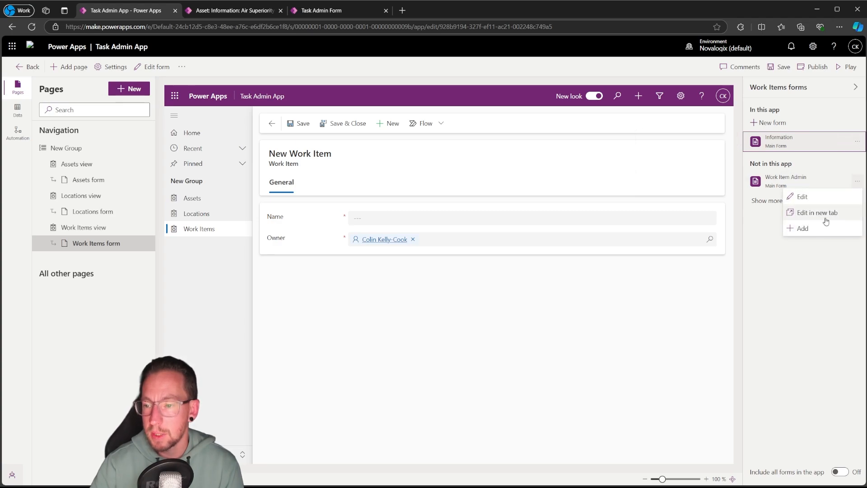
pyautogui.click(820, 228)
pyautogui.click(857, 141)
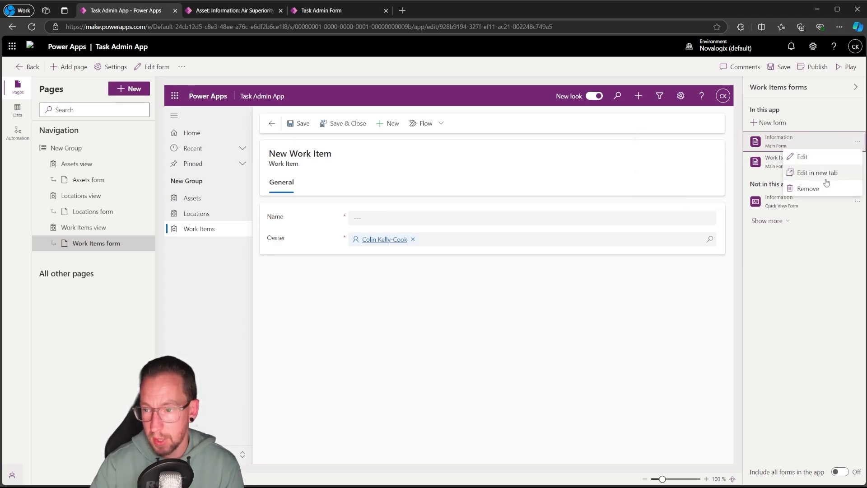
pyautogui.click(828, 187)
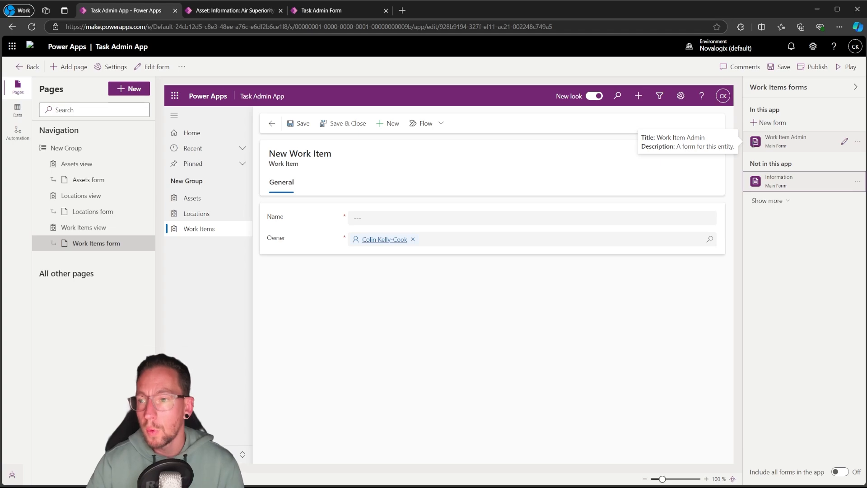
# Try to remove the only remaining Work Items form, Work Item Admin, and choose to keep it
pyautogui.click(858, 141)
pyautogui.click(814, 186)
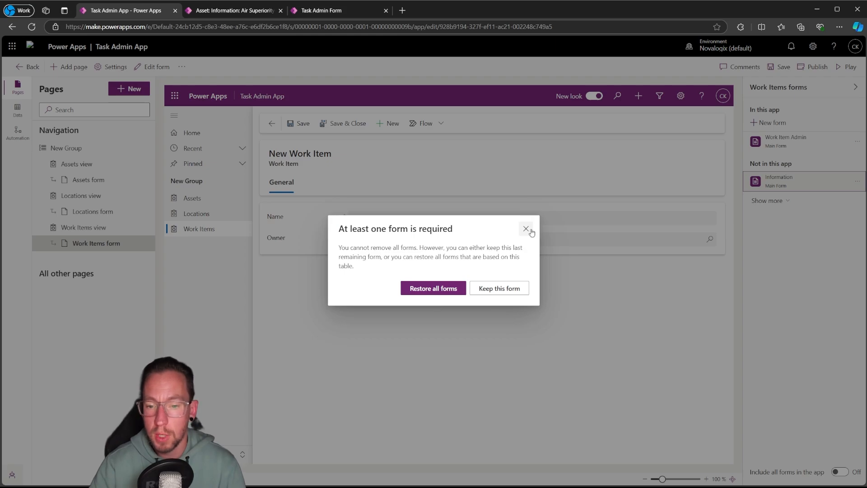
pyautogui.click(497, 288)
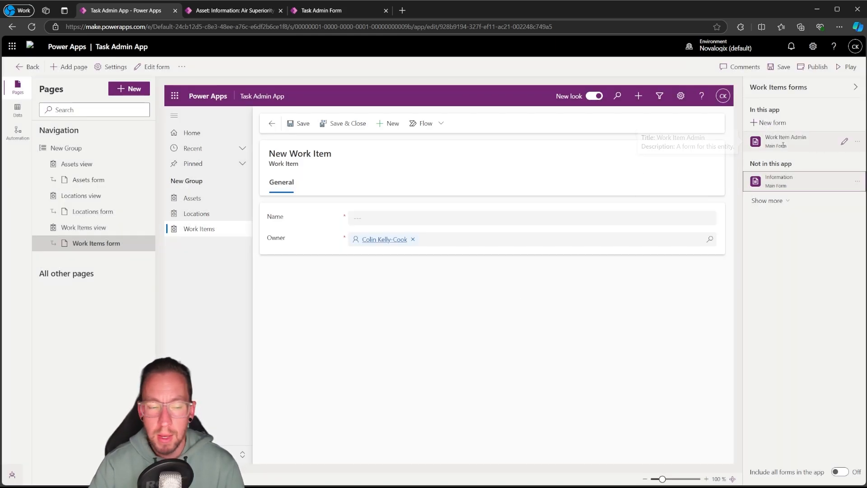
# Publish the Task Admin App, run it, and open its Assets page
pyautogui.click(816, 67)
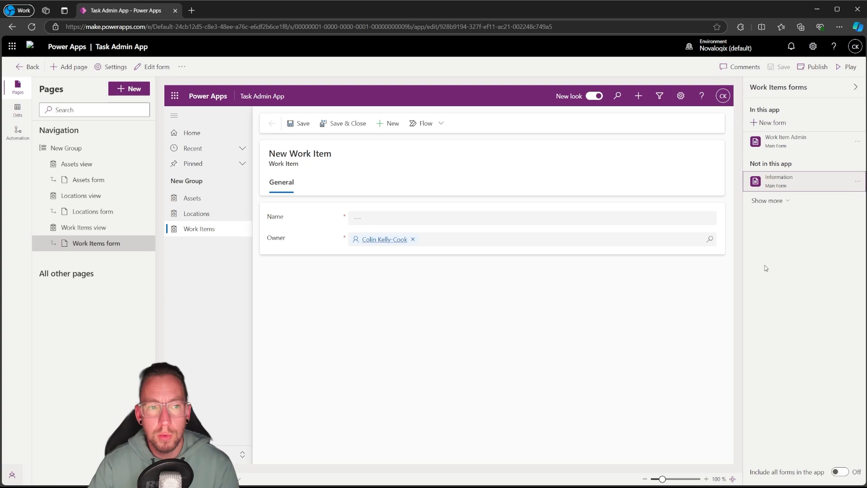
pyautogui.click(851, 68)
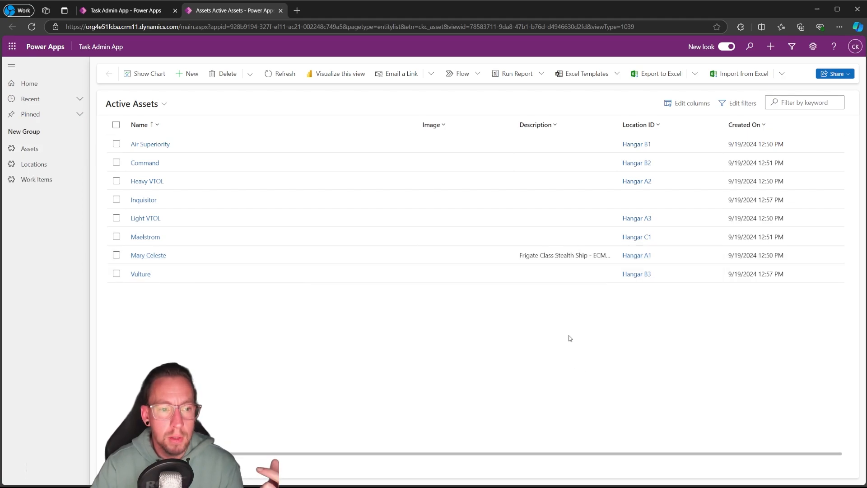
pyautogui.click(36, 147)
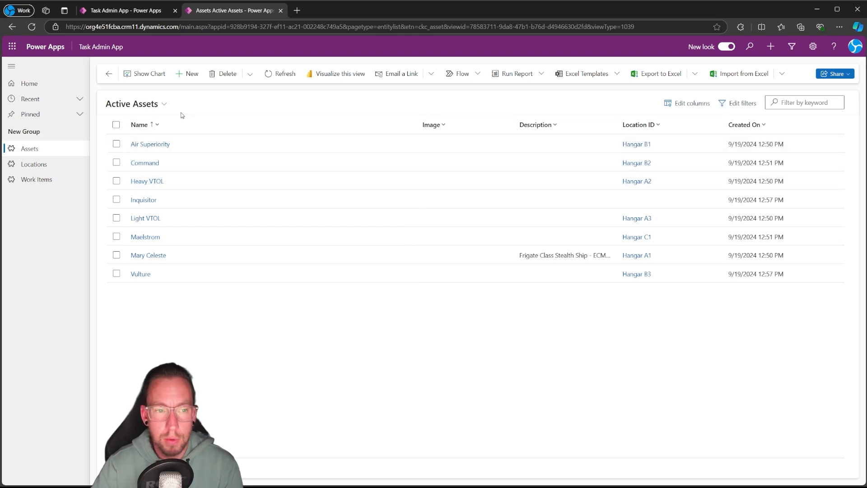
# Check the column options available for Name, Image, Description and Location ID in the Active Assets view
pyautogui.click(154, 125)
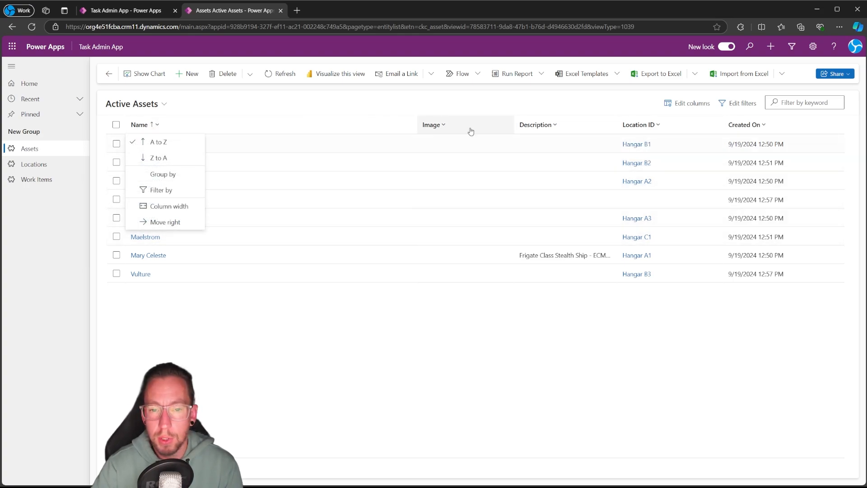
pyautogui.click(434, 126)
pyautogui.click(561, 127)
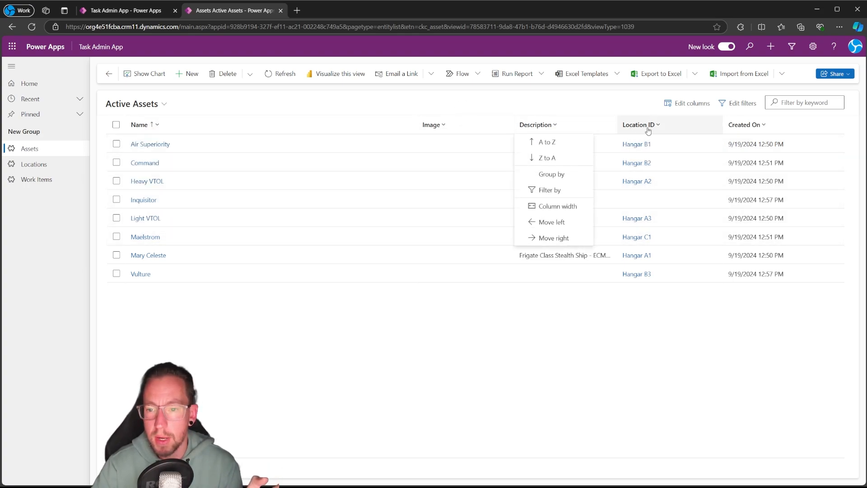
pyautogui.click(648, 128)
pyautogui.click(506, 367)
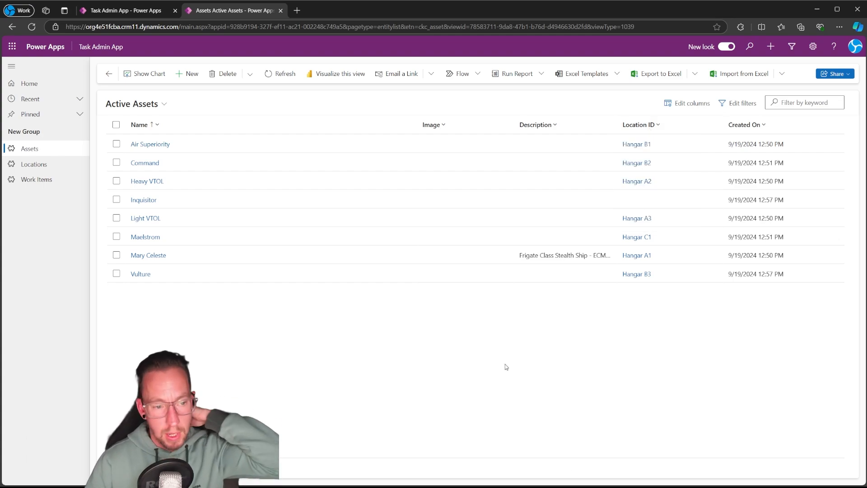
# Review the Active Locations and Active Work Items views, and open work item B5T-1004
pyautogui.click(30, 164)
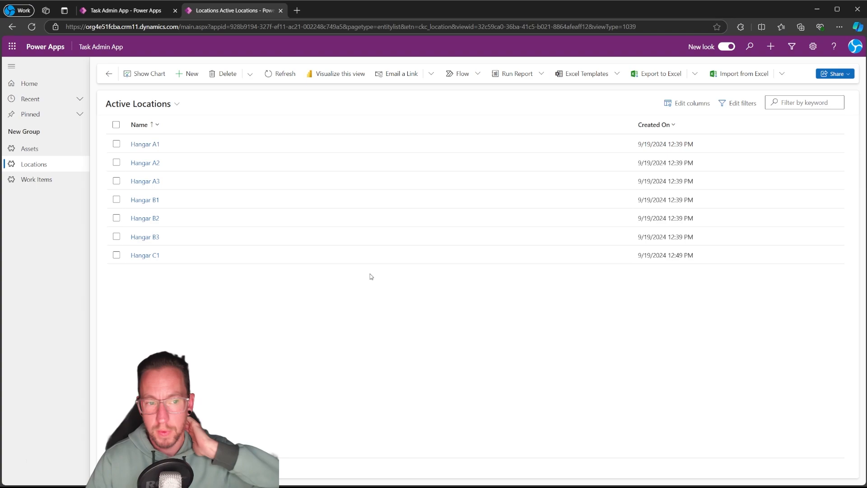
pyautogui.click(31, 180)
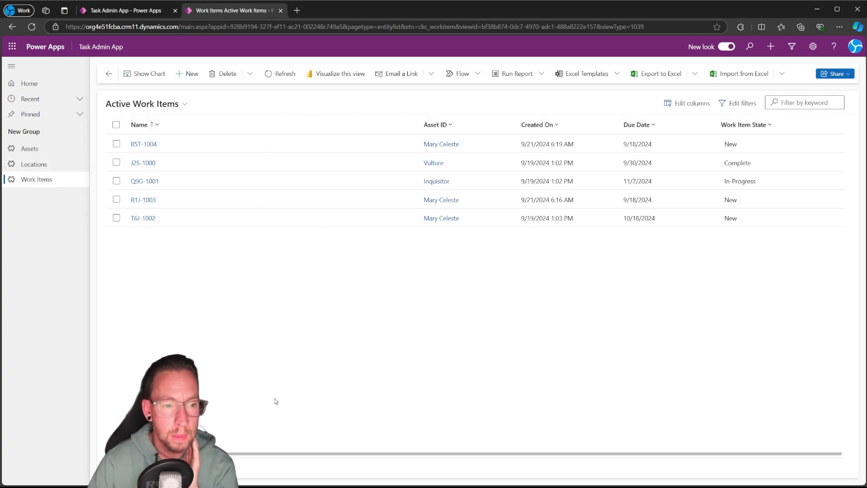
pyautogui.click(32, 150)
pyautogui.click(39, 182)
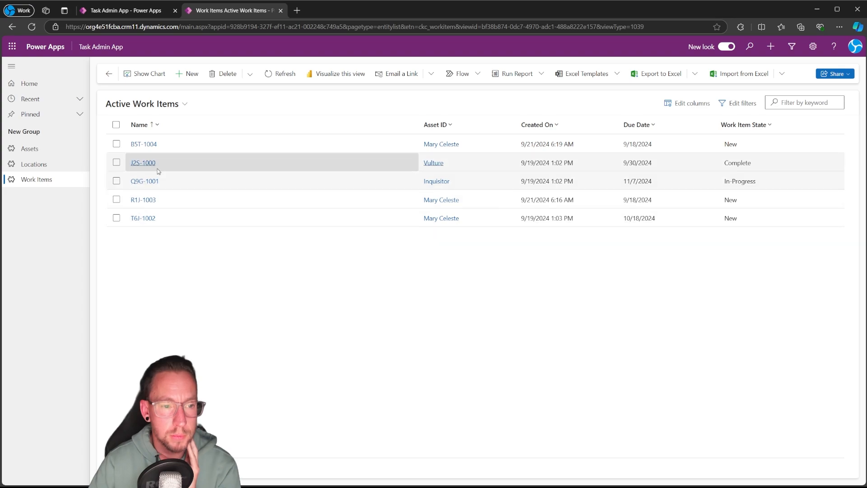
pyautogui.click(144, 144)
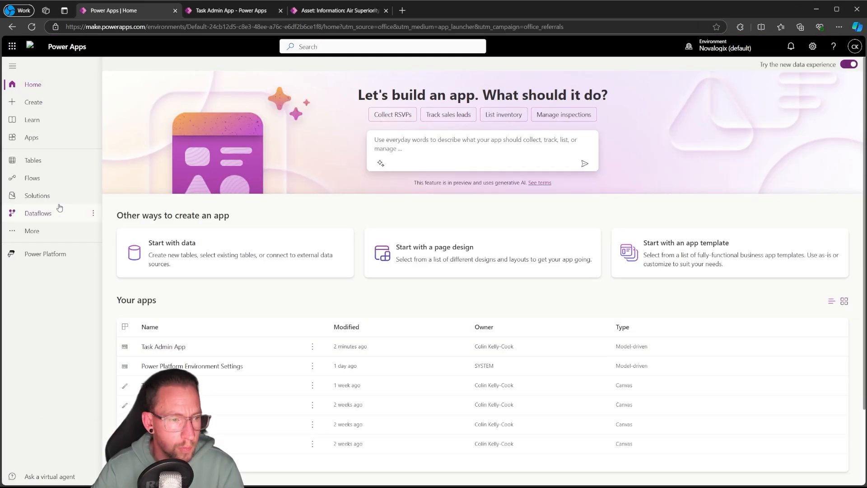
# Switch to the Power Apps maker portal, open the TaskManager solution and publish all its customizations
pyautogui.click(47, 197)
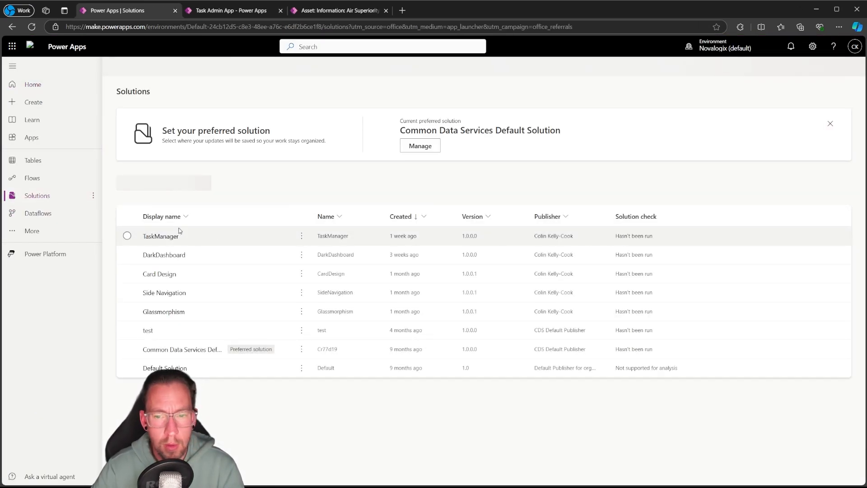
pyautogui.click(161, 231)
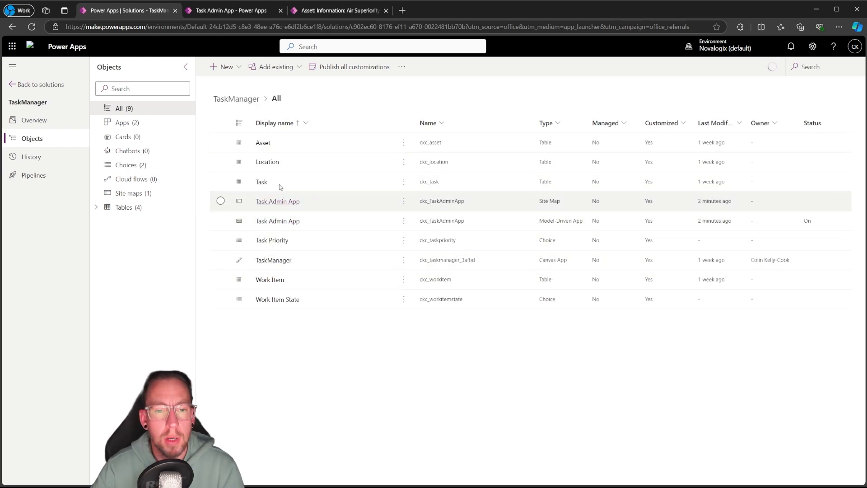
pyautogui.click(346, 68)
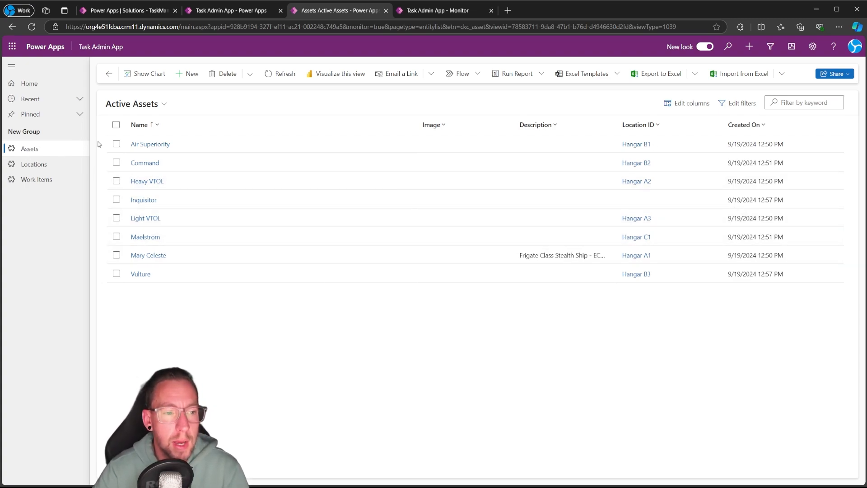
# In the running Task Admin App, change the Air Superiority asset's location to Hangar A1 and save the record
pyautogui.click(149, 145)
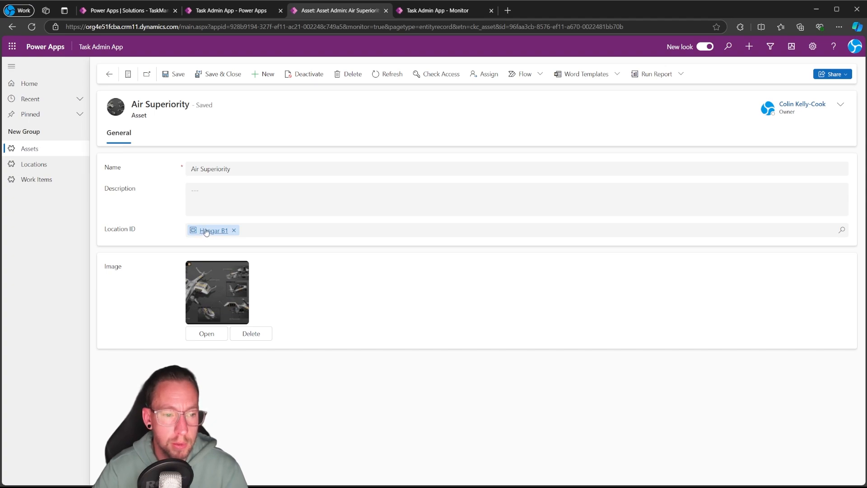
pyautogui.click(234, 230)
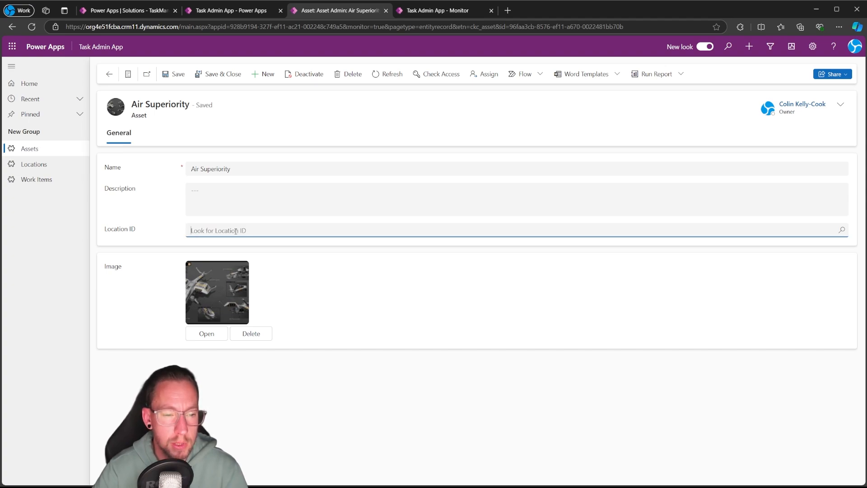
pyautogui.click(208, 231)
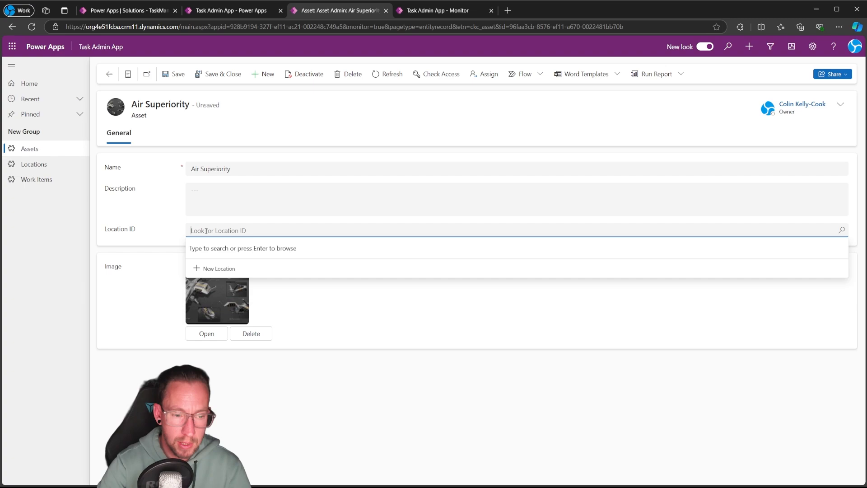
pyautogui.press('Return')
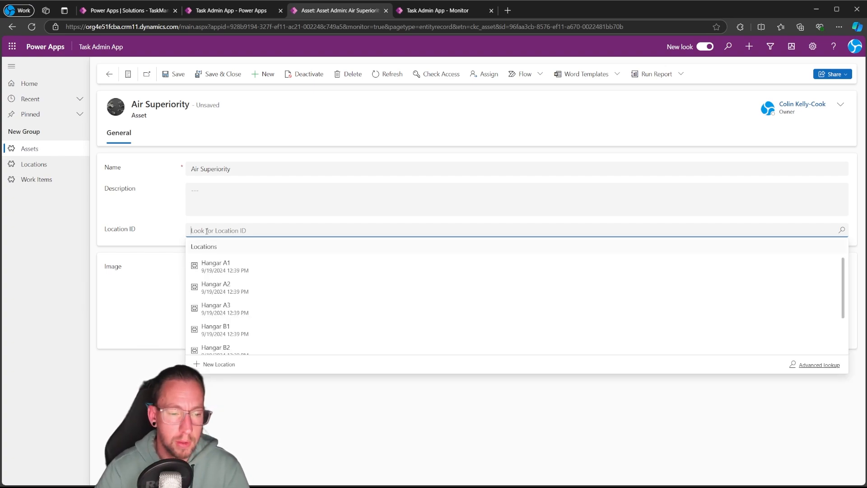
pyautogui.scroll(-3, 240, 315)
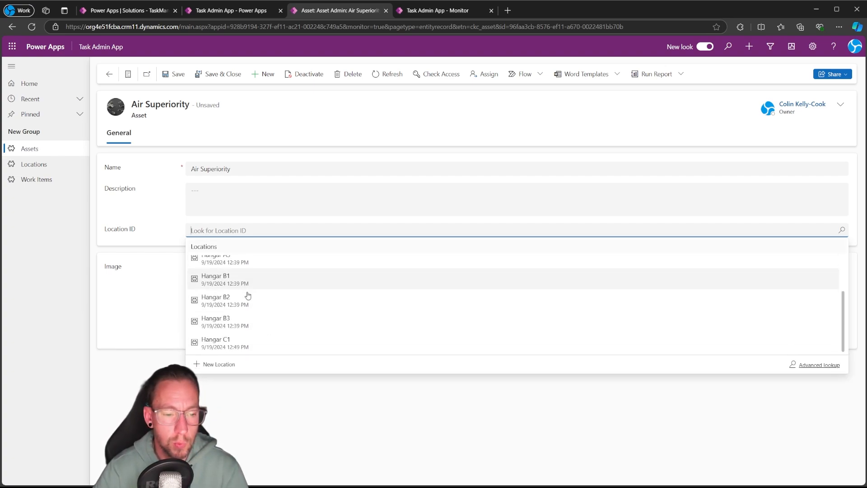
pyautogui.scroll(3, 248, 296)
pyautogui.click(226, 244)
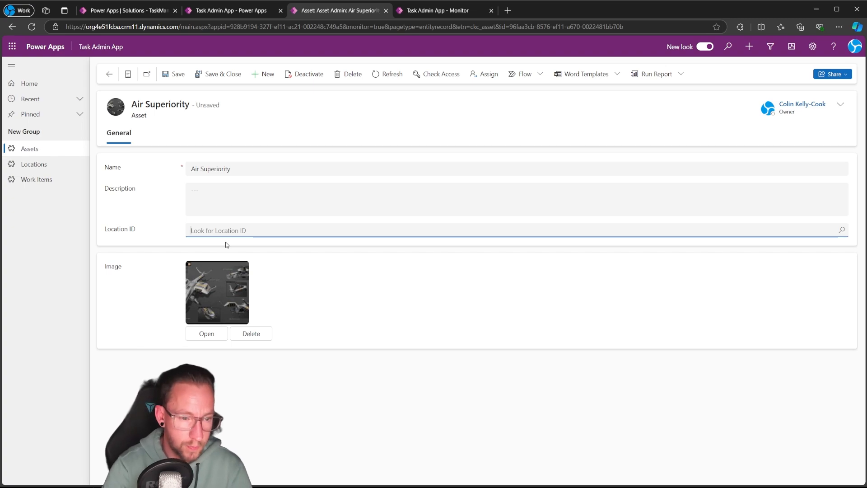
pyautogui.write('hanga')
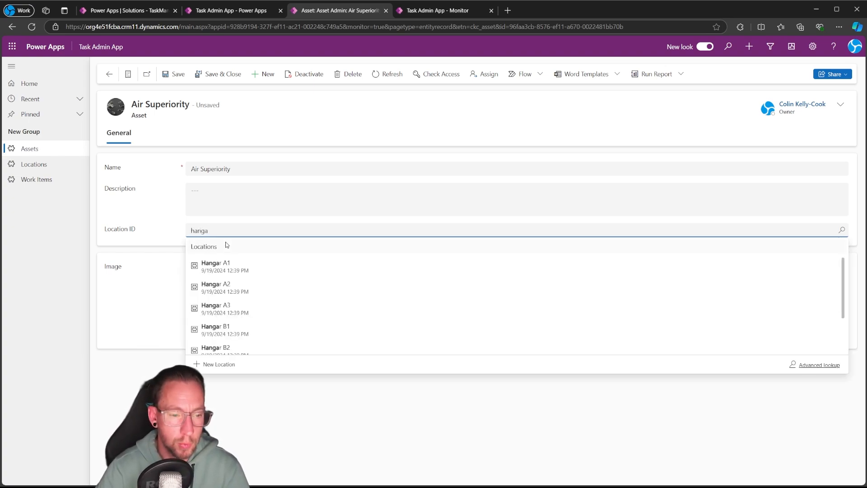
pyautogui.click(223, 265)
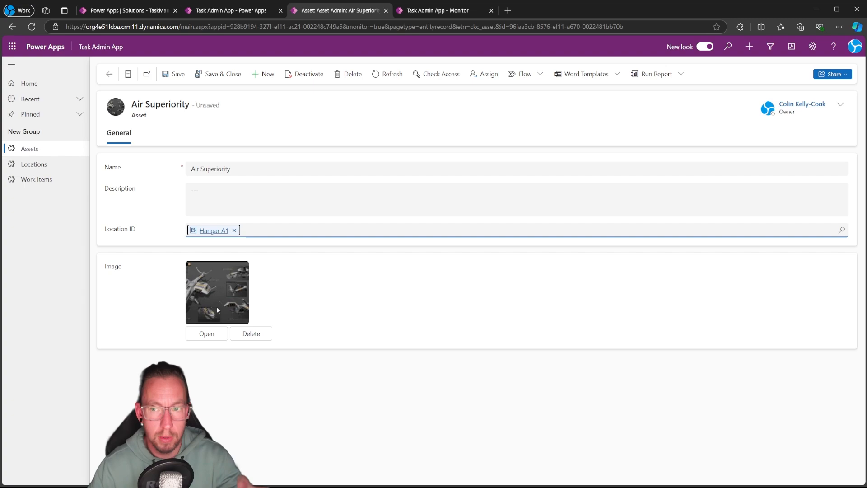
pyautogui.click(173, 73)
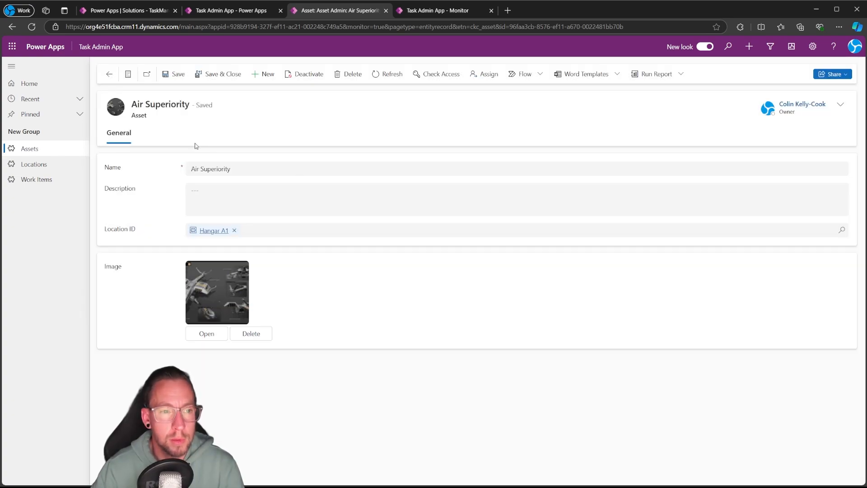
pyautogui.click(108, 74)
# View the Mary Celeste asset linked to work item B5T-1004, and return to the Active Work Items list
pyautogui.click(39, 179)
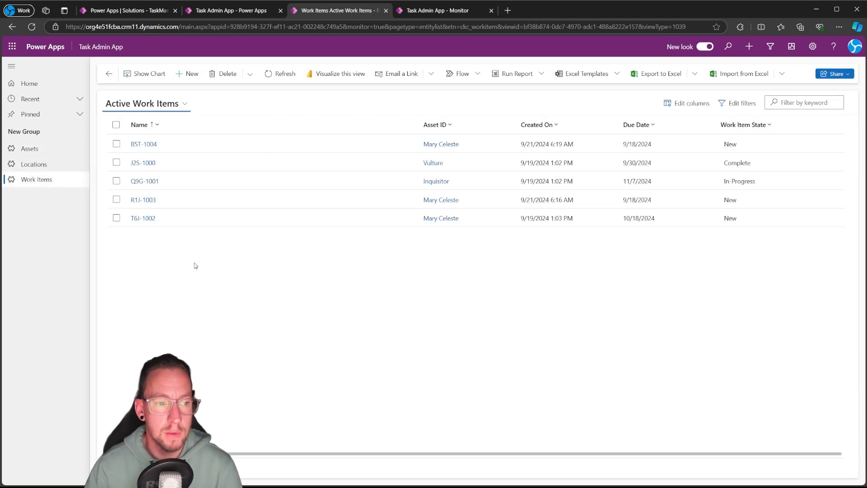
pyautogui.click(439, 145)
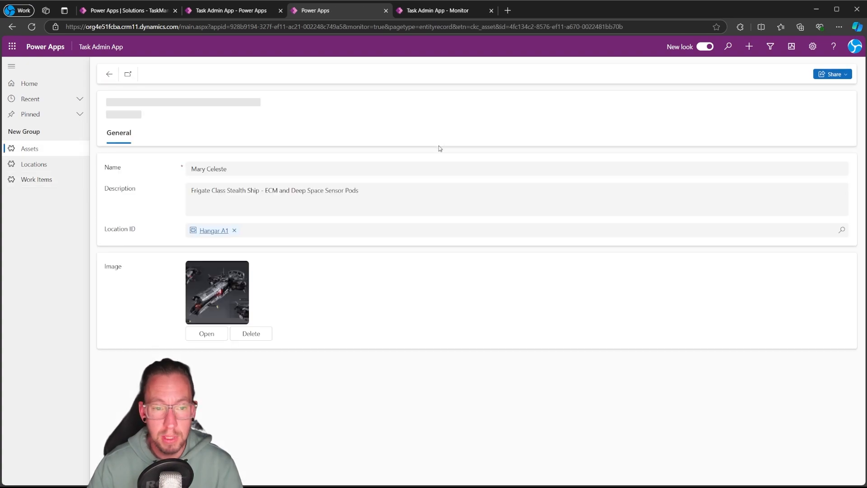
pyautogui.click(109, 74)
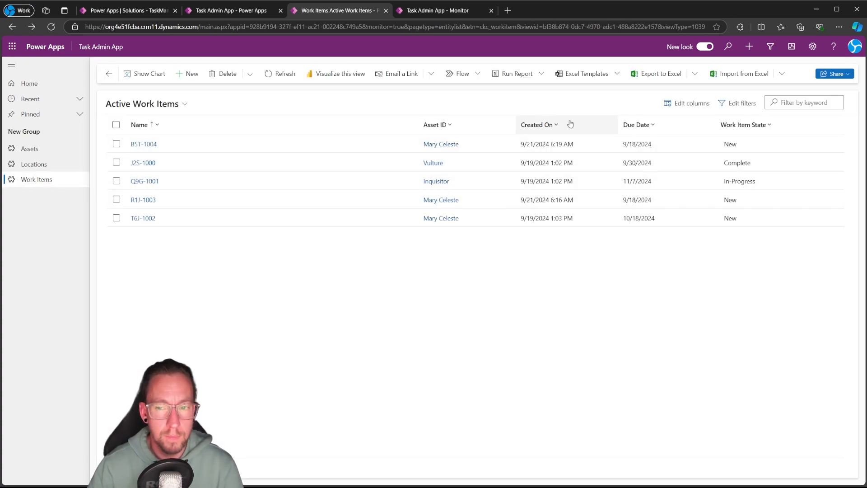
# Add a task named Refuel Ship with the description "The ship needs refueled" to work item B5T-1004, and save it
pyautogui.click(144, 145)
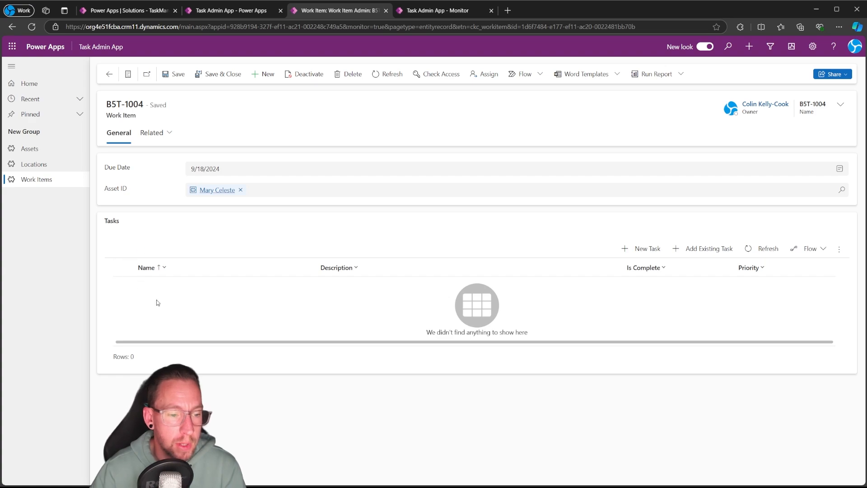
pyautogui.click(642, 249)
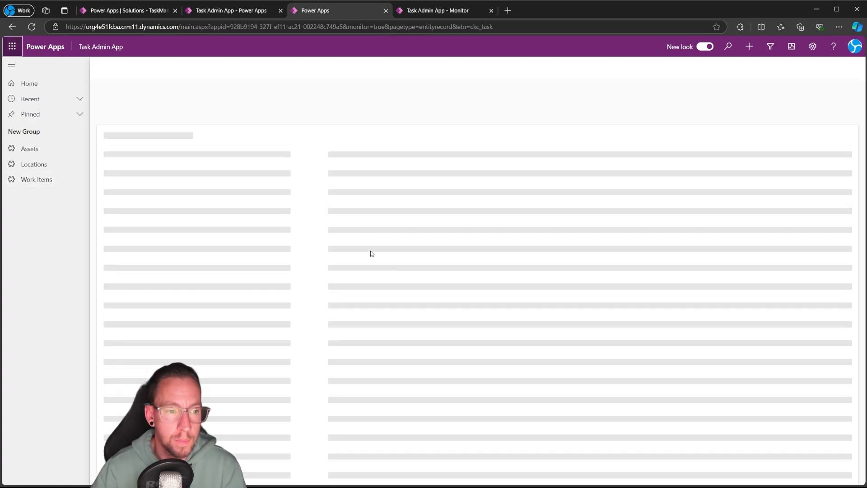
pyautogui.click(214, 171)
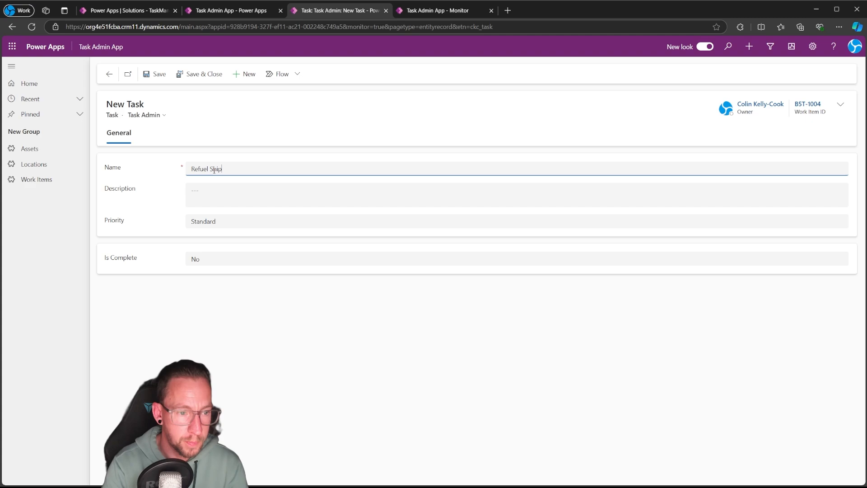
pyautogui.press('Tab')
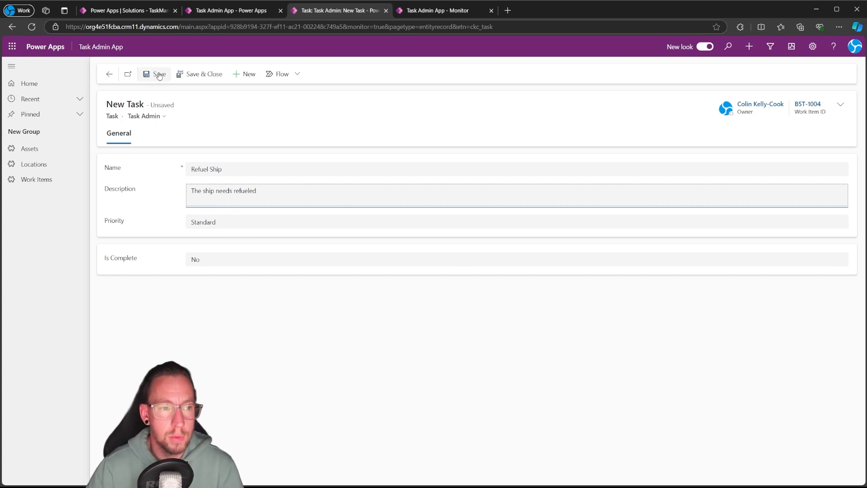
pyautogui.click(201, 74)
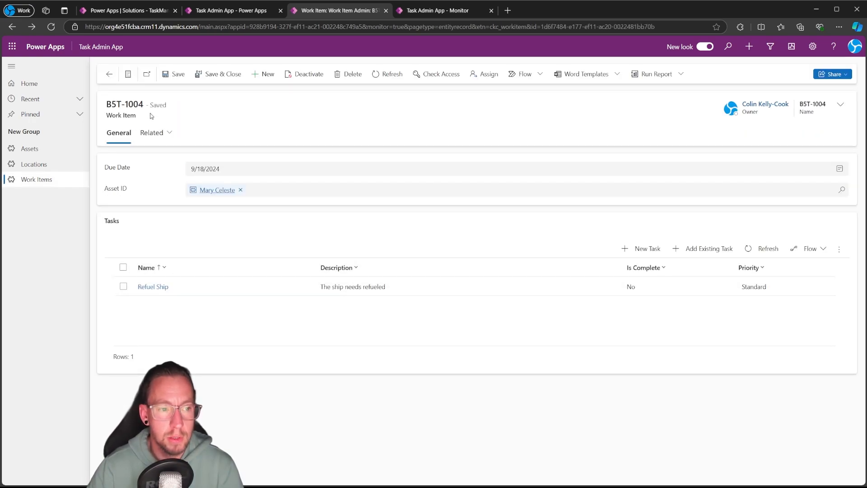
# Add a second task to the work item named Repair Hull, described as "The hull needs repaired" with Priority 1, and save it
pyautogui.click(627, 248)
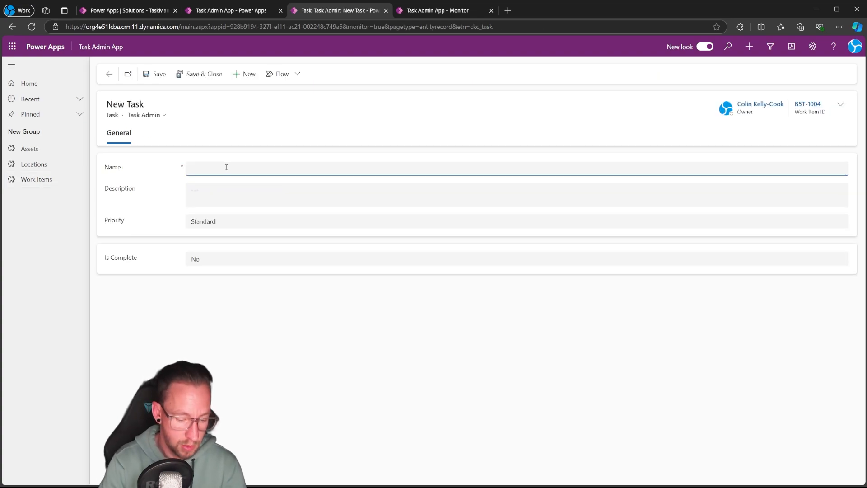
pyautogui.write('Repair H')
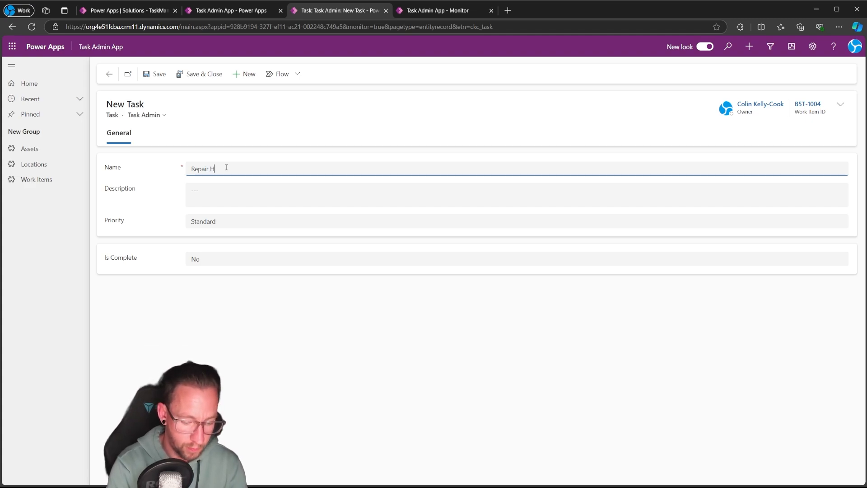
pyautogui.write('ull')
pyautogui.press('Tab')
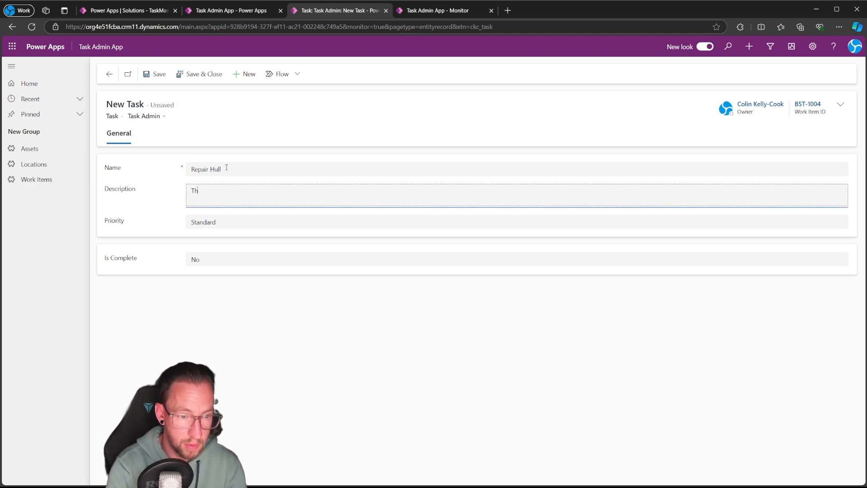
pyautogui.write('The hull needs repaired')
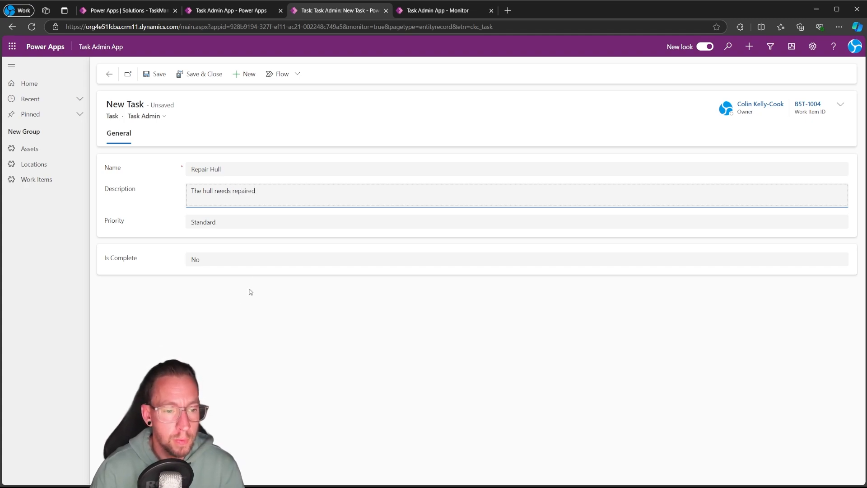
pyautogui.click(229, 226)
pyautogui.click(225, 253)
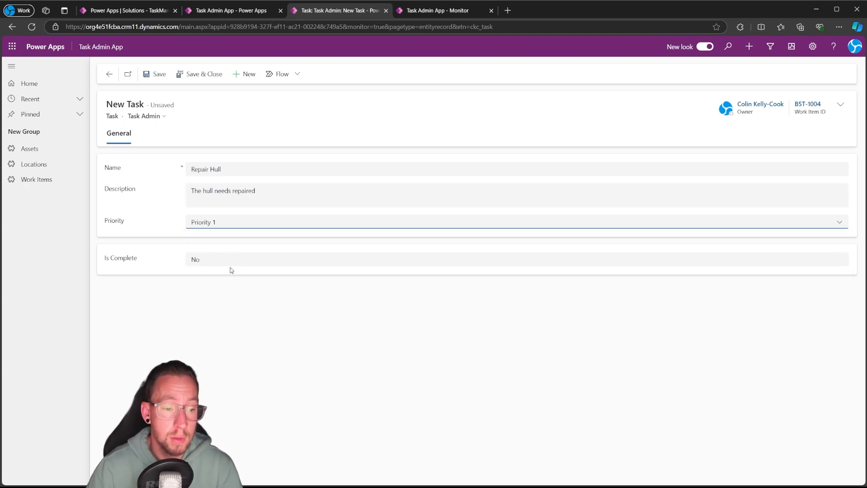
pyautogui.click(206, 77)
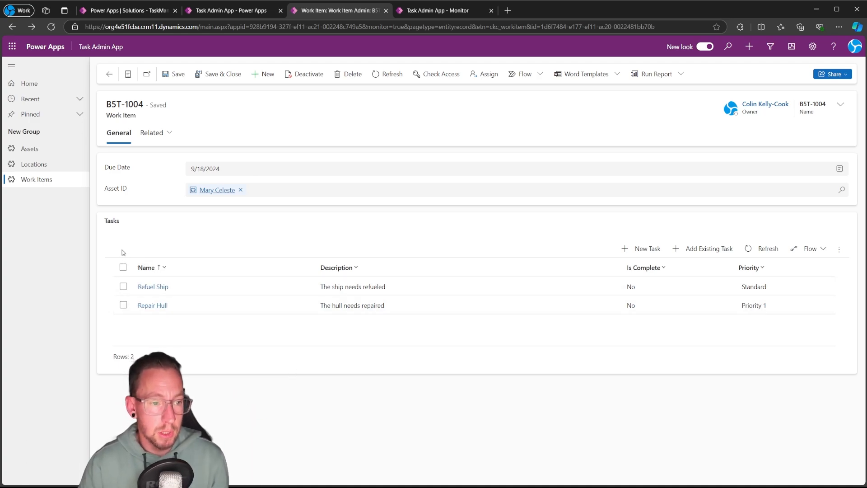
# Create a new work item due 10/5/2024 for the Mary Celeste asset, and save it
pyautogui.click(47, 180)
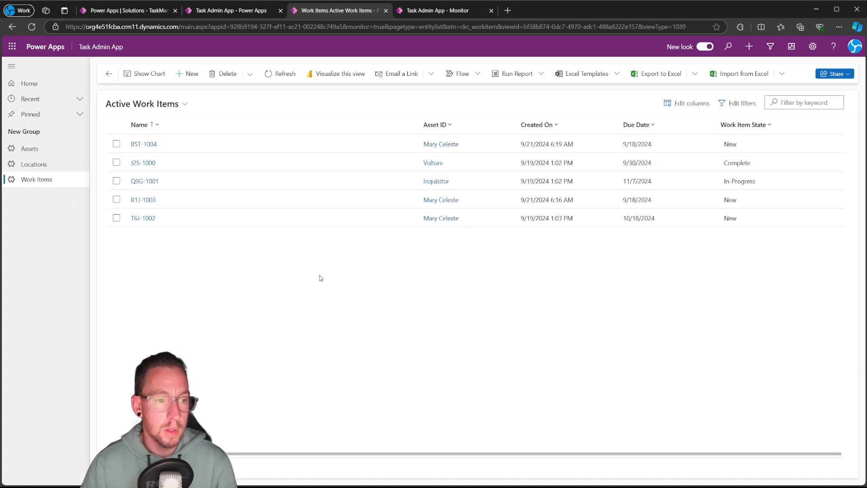
pyautogui.click(191, 74)
pyautogui.click(189, 165)
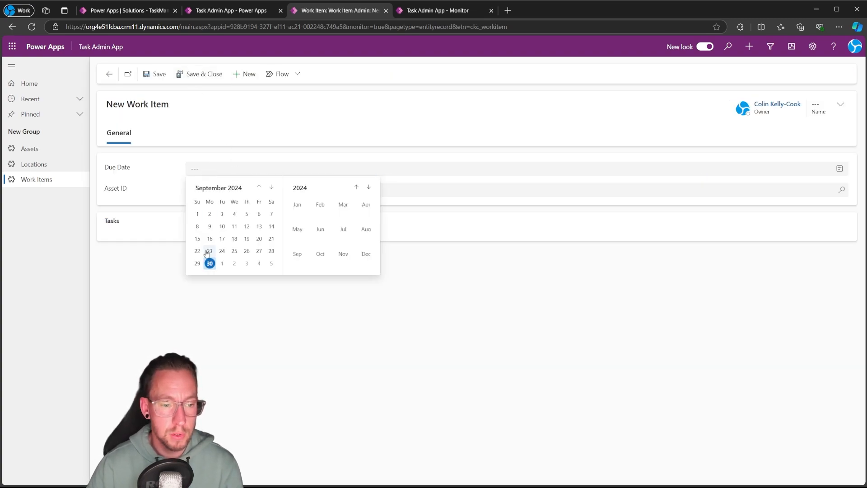
pyautogui.click(271, 263)
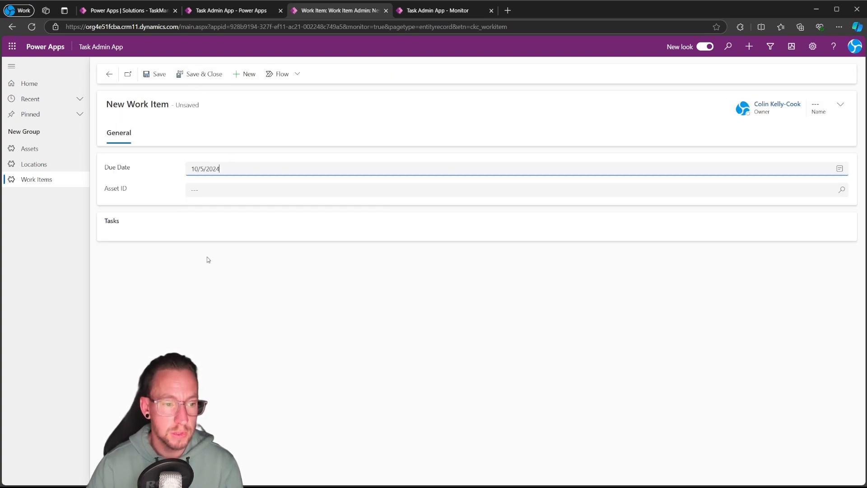
pyautogui.click(201, 188)
pyautogui.click(217, 230)
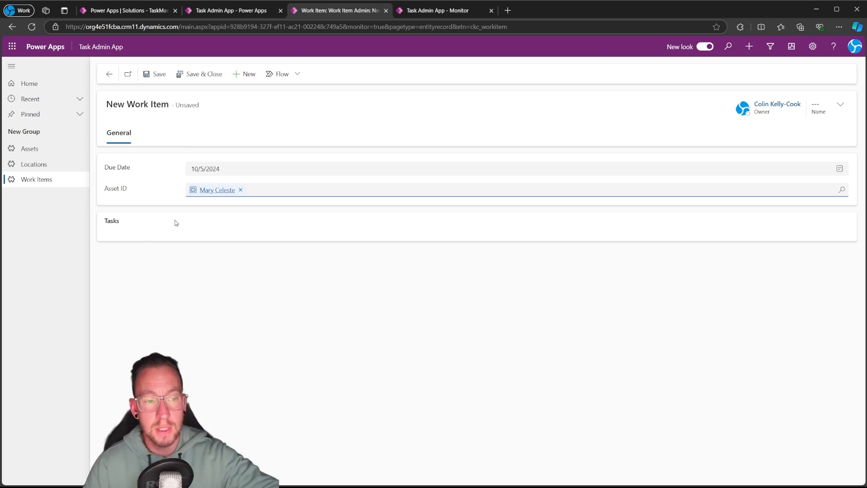
pyautogui.click(155, 74)
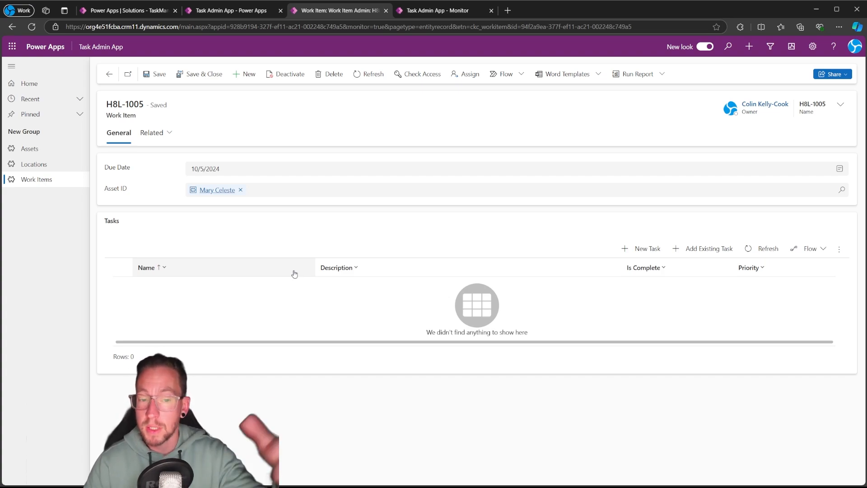
# Add a Standard priority task named Refuel Ship, described as "The Ship needs Refueled", to the new work item, and save and close it
pyautogui.click(629, 256)
pyautogui.click(203, 172)
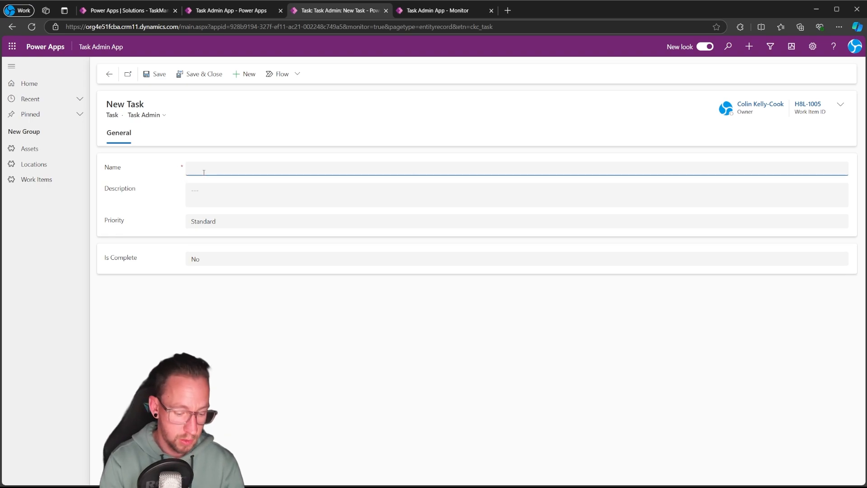
pyautogui.write('Refuel Ship')
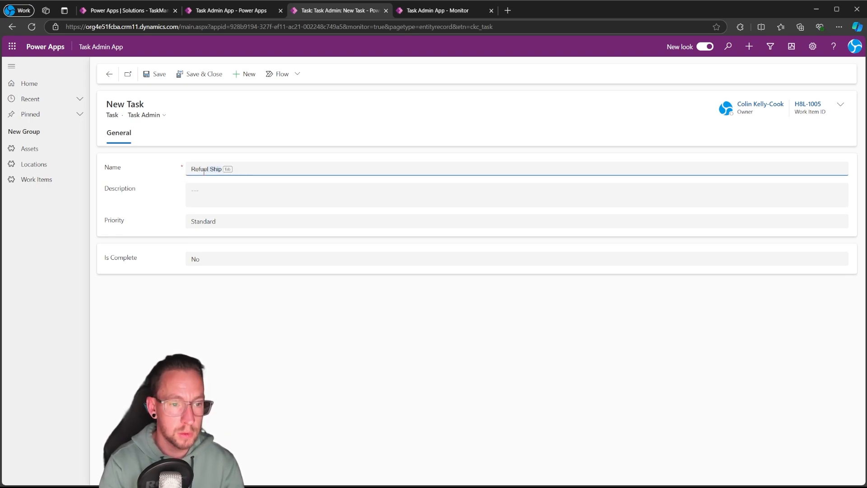
pyautogui.press('Tab')
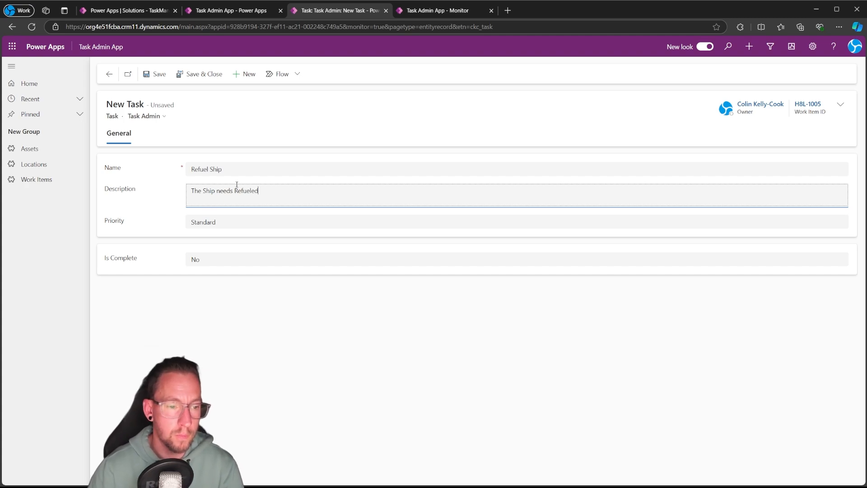
pyautogui.click(225, 224)
pyautogui.click(218, 267)
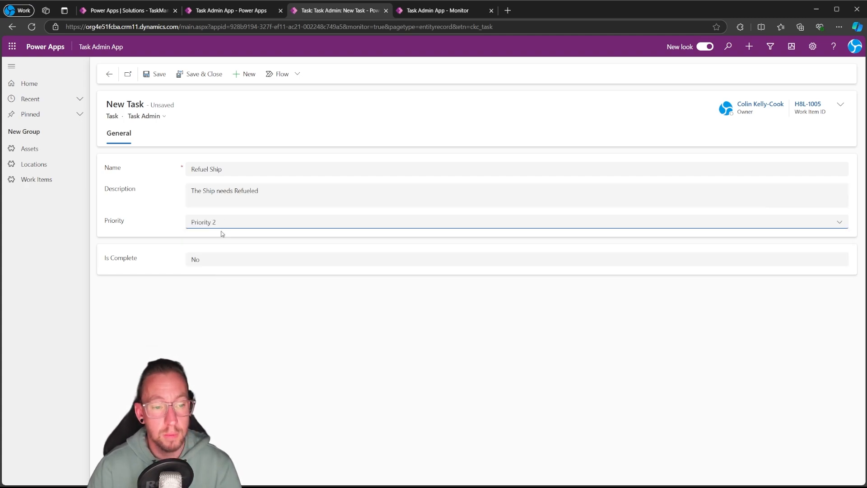
pyautogui.click(223, 221)
pyautogui.click(212, 280)
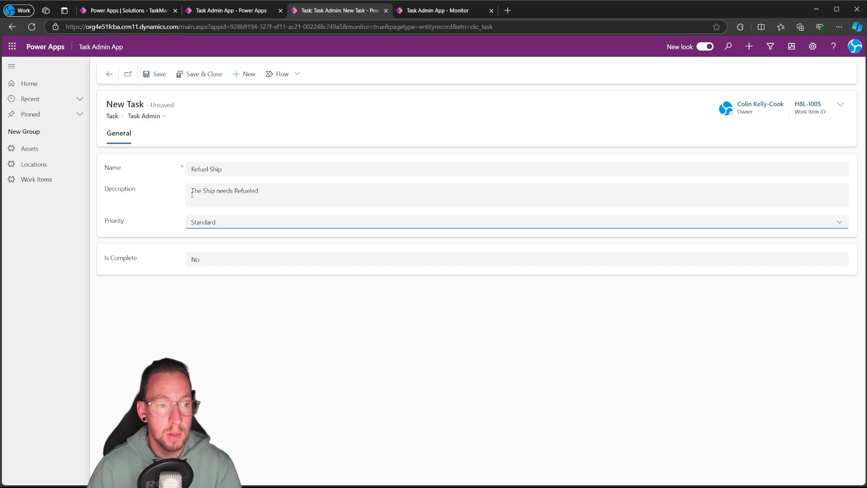
pyautogui.click(199, 74)
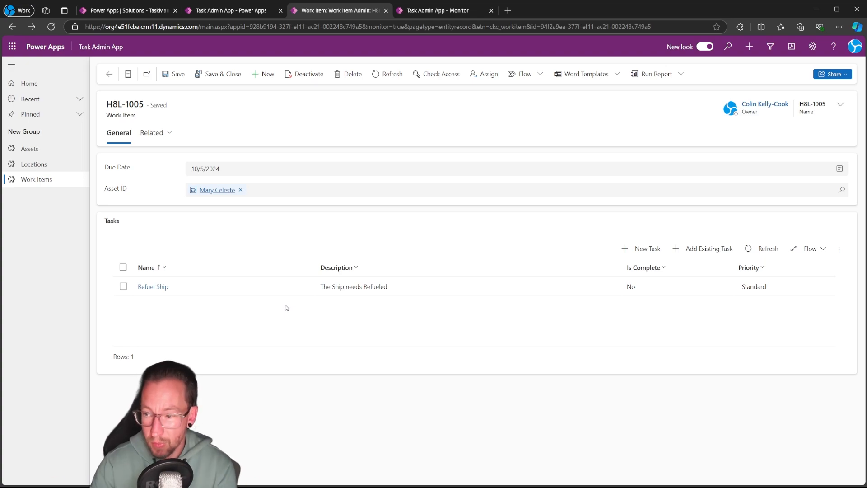
# Set the Repaint Left Wing task of work item Q9G-1001 to complete, and return to the work item
pyautogui.click(54, 184)
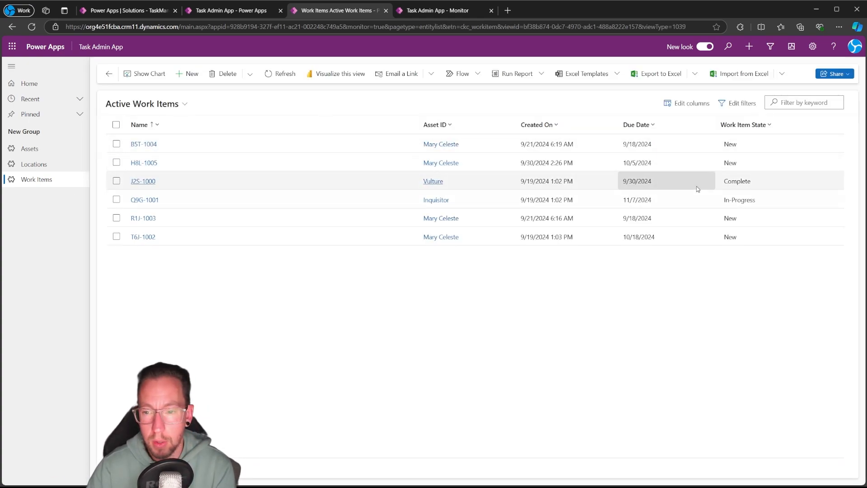
pyautogui.click(137, 202)
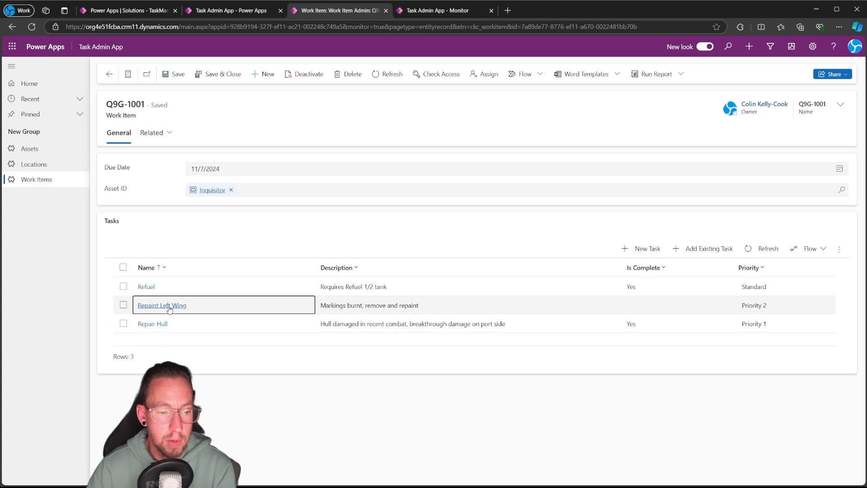
pyautogui.click(180, 306)
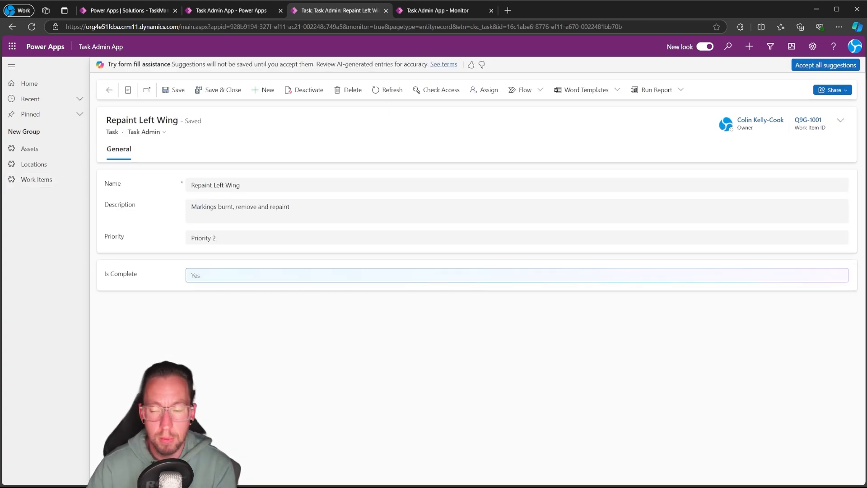
pyautogui.click(841, 277)
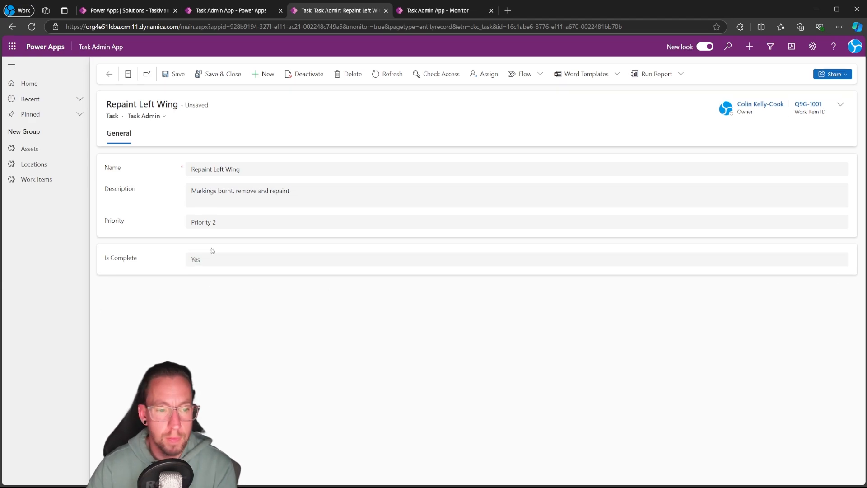
pyautogui.click(109, 74)
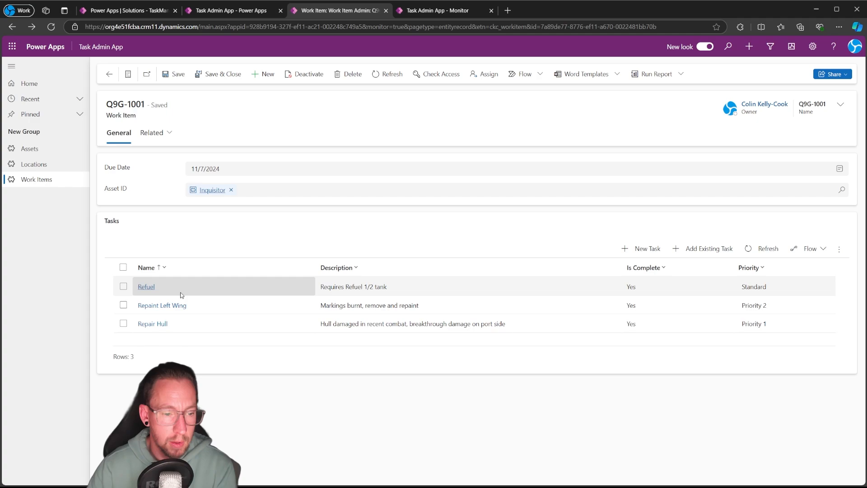
# Check the completion of the Repair Hull and Refuel tasks in work item Q9G-1001, and return to the Active Work Items list
pyautogui.click(152, 324)
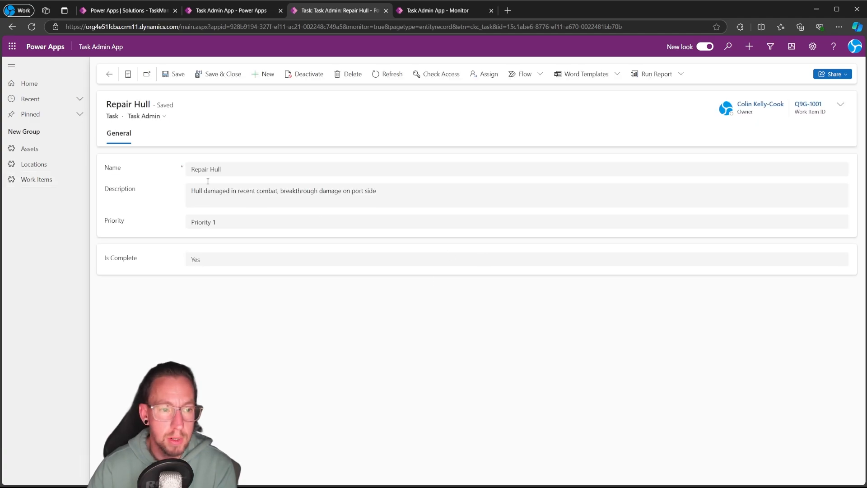
pyautogui.click(111, 74)
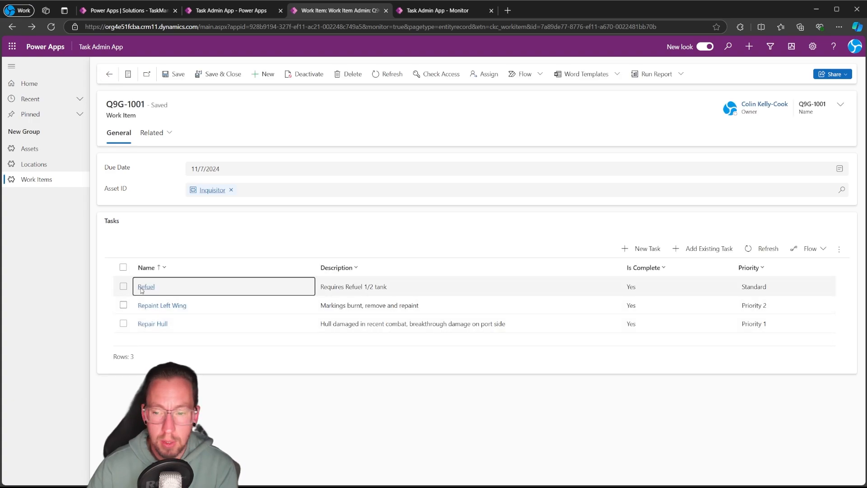
pyautogui.click(145, 287)
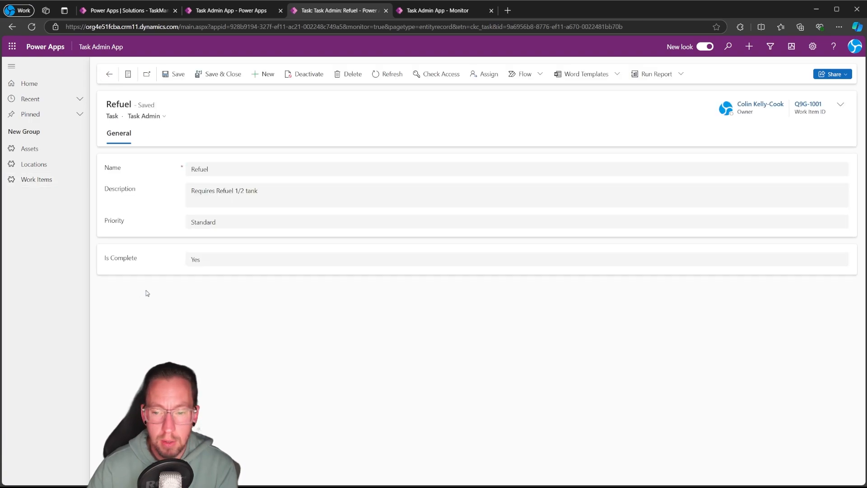
pyautogui.click(109, 74)
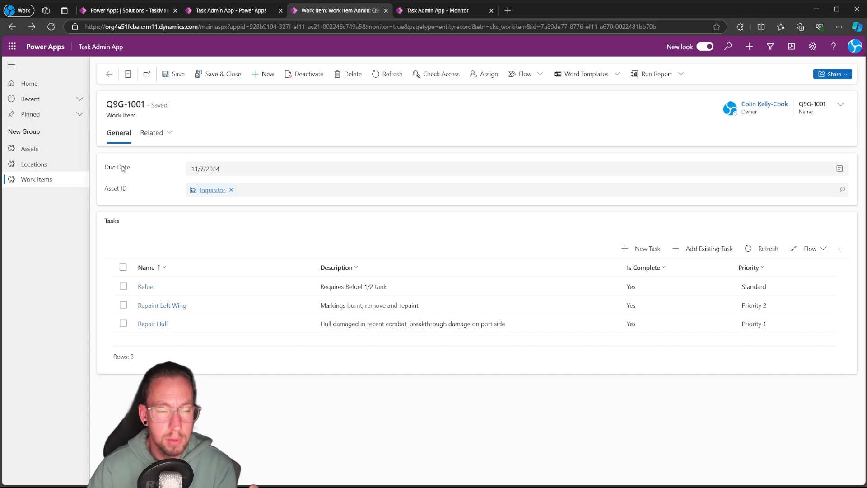
pyautogui.click(109, 74)
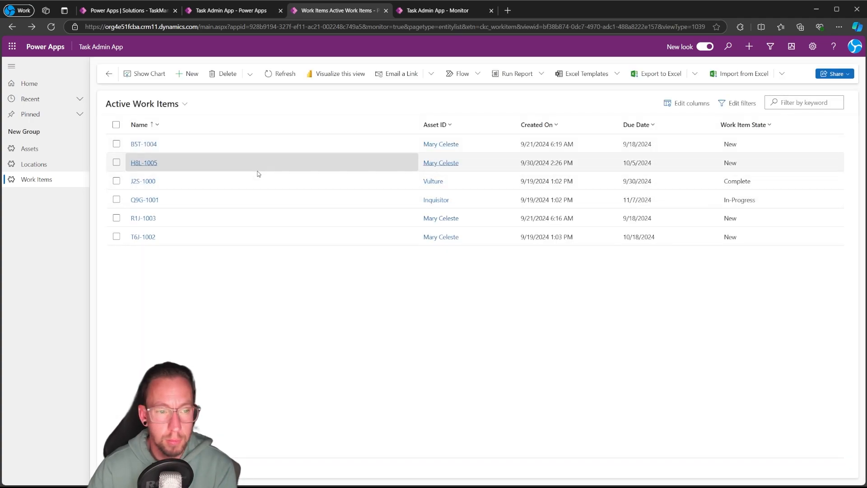
# Check the task completion in work items J2S-1000 and T6J-1002, and return to the Active Work Items list
pyautogui.click(144, 181)
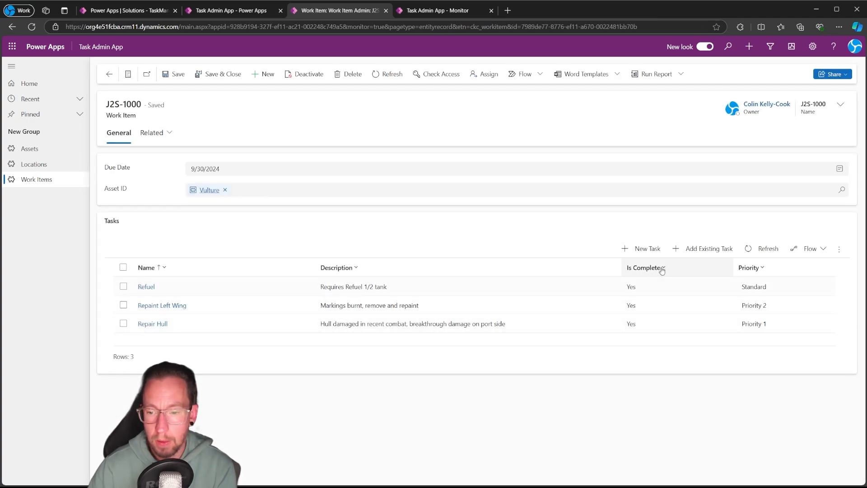
pyautogui.click(109, 74)
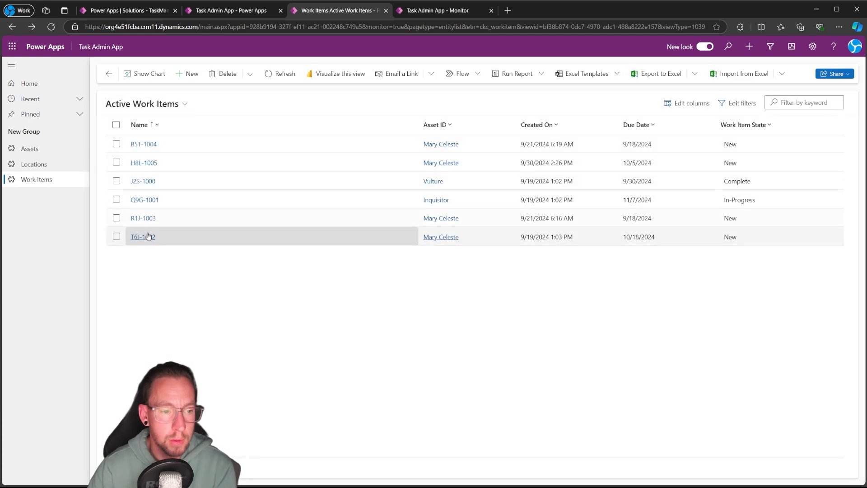
pyautogui.click(147, 288)
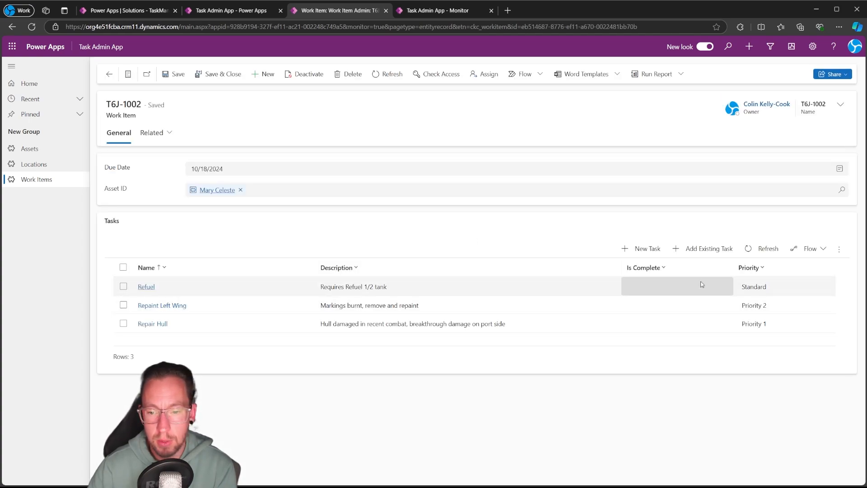
pyautogui.click(109, 74)
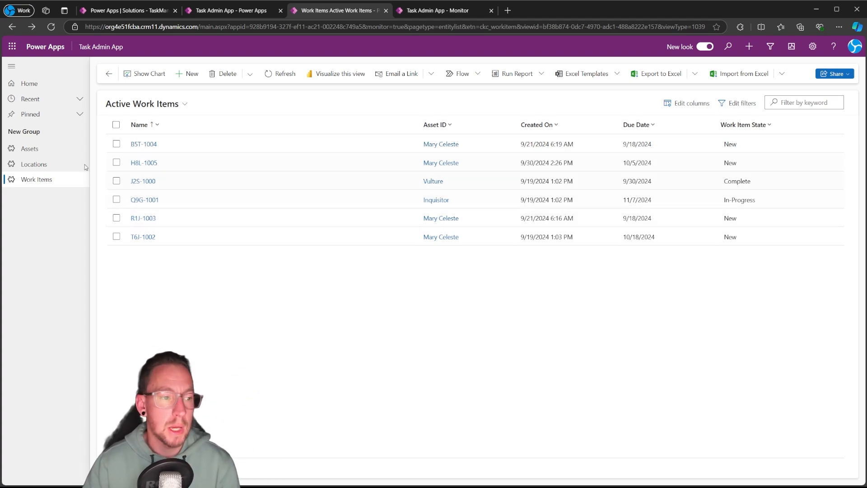
# View the Active Assets list, and switch back to the Task Admin App designer
pyautogui.click(56, 155)
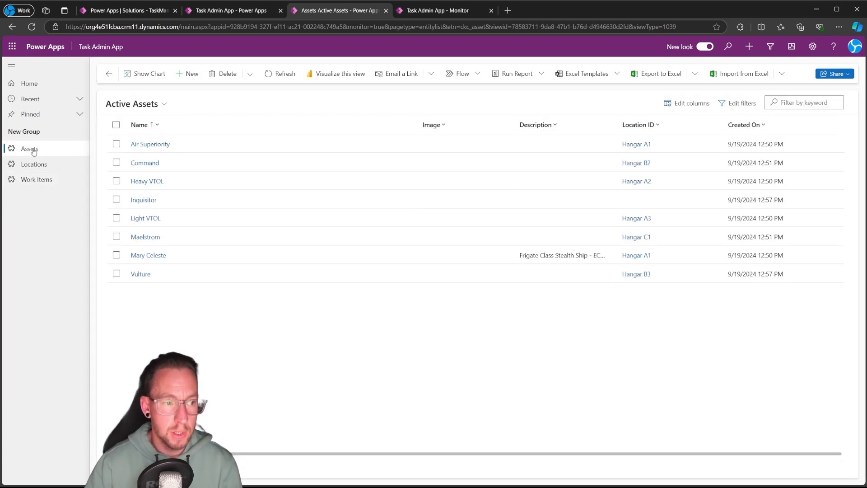
pyautogui.click(219, 10)
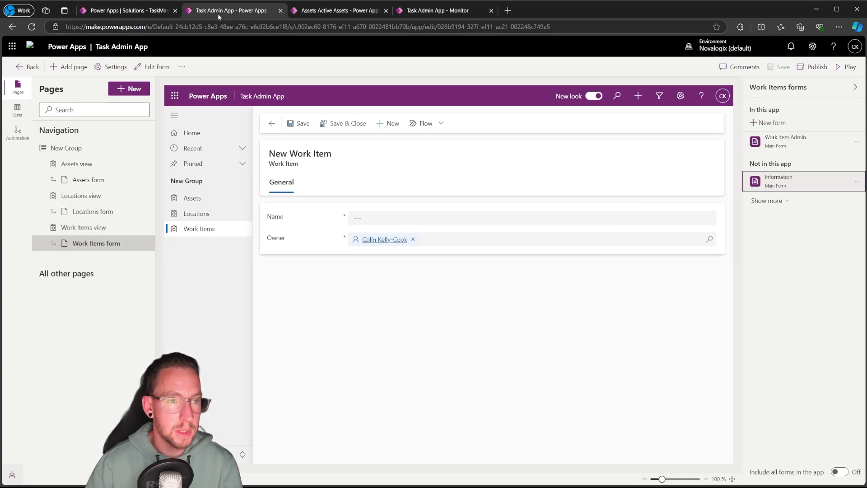
pyautogui.click(86, 163)
pyautogui.click(141, 164)
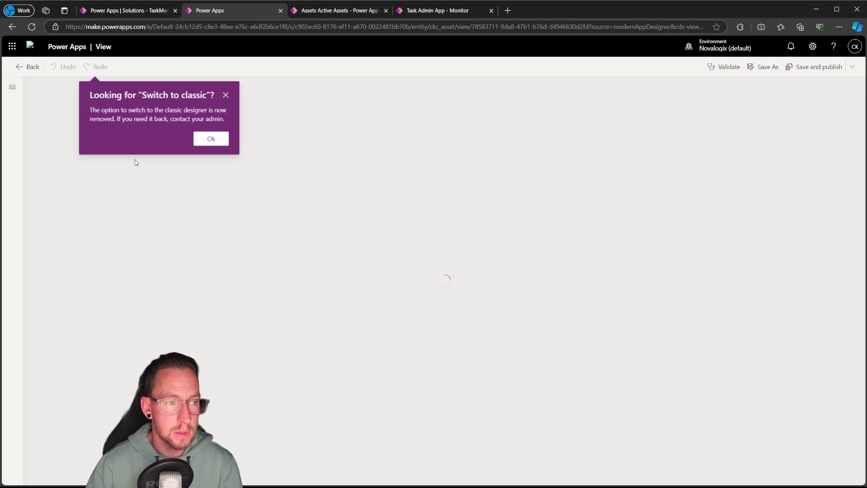
pyautogui.click(33, 69)
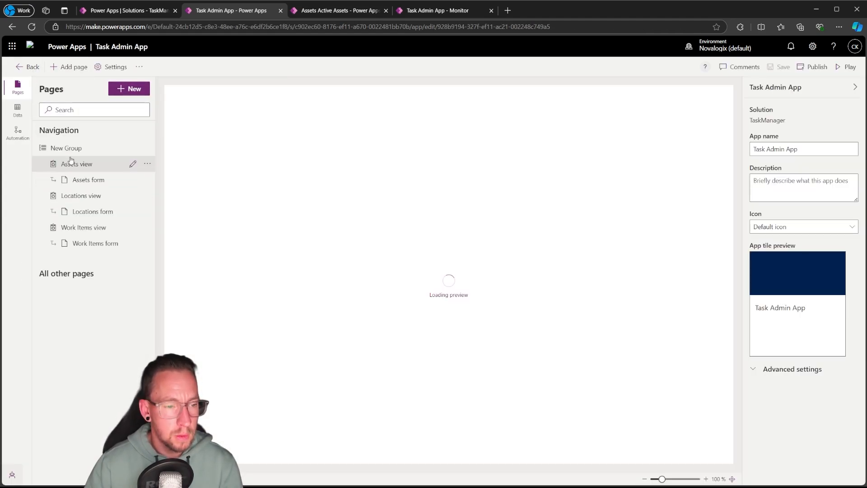
# Set the Assets page's navigation icon to the Power Pages Icon web resource whose name starts with mspp_publishing_state_tr
pyautogui.click(70, 162)
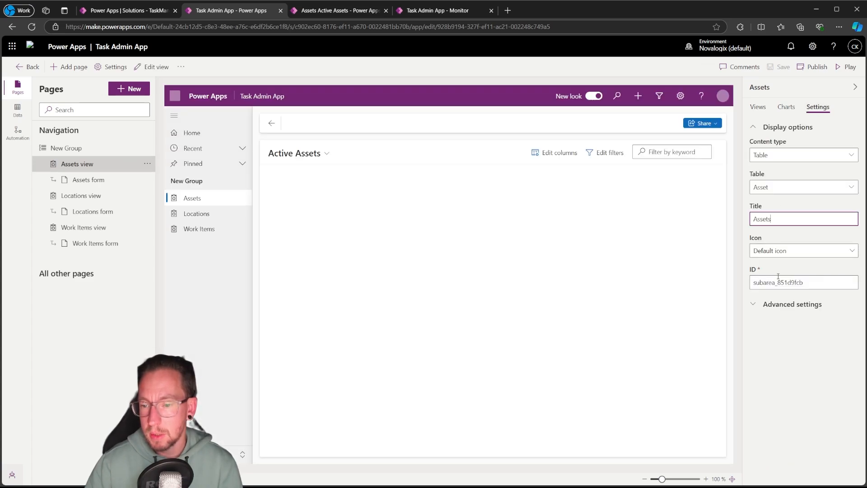
pyautogui.click(789, 250)
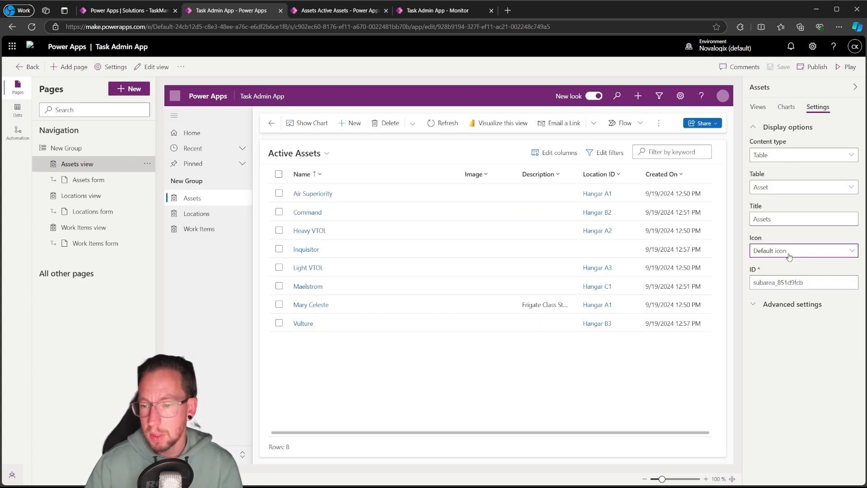
pyautogui.click(791, 280)
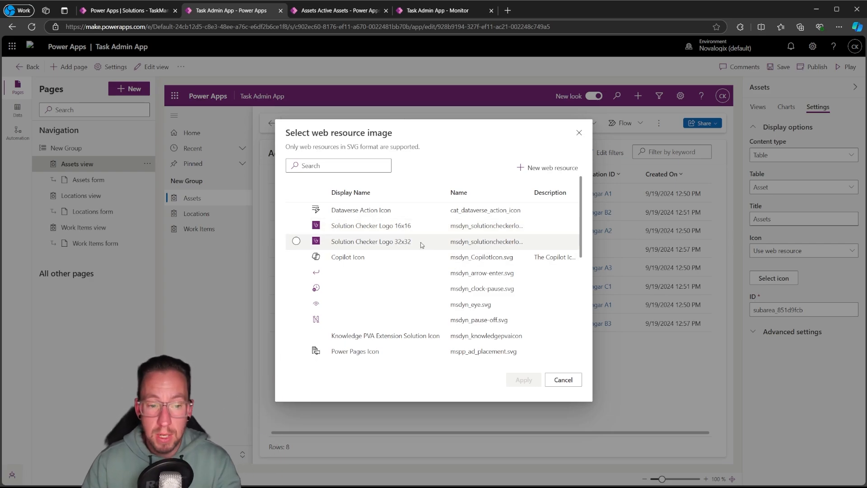
pyautogui.scroll(-3, 425, 250)
pyautogui.scroll(5, 377, 276)
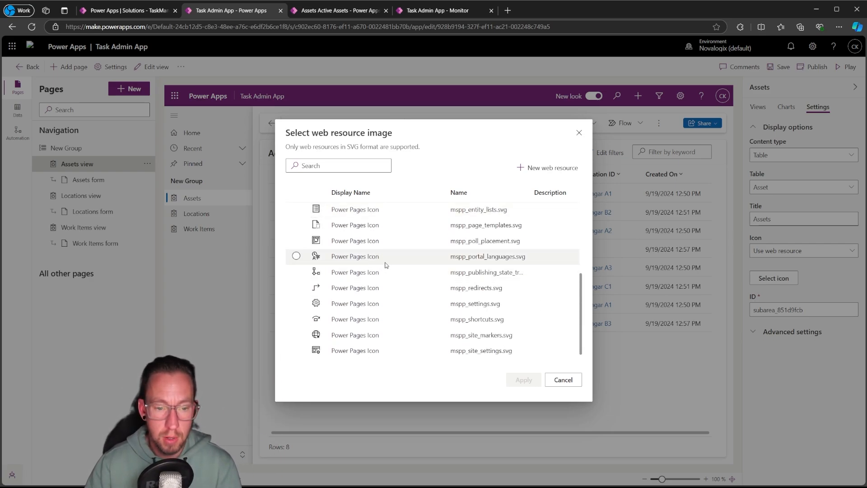
pyautogui.scroll(-5, 405, 271)
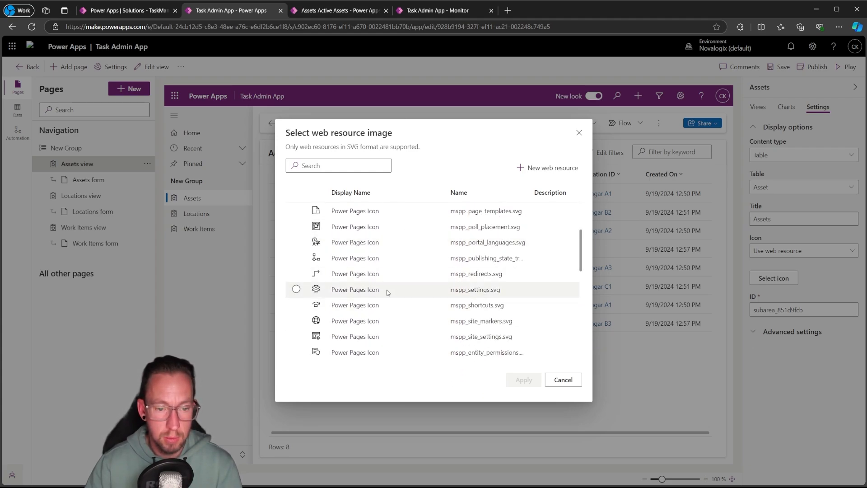
pyautogui.click(384, 258)
pyautogui.click(524, 379)
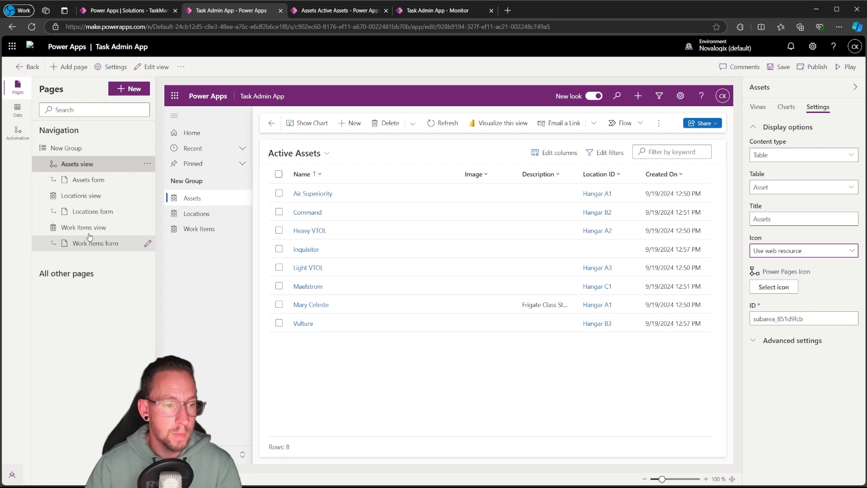
# Set the Locations page's navigation icon to the Learn Icon web resource, cat_learn_icon
pyautogui.click(82, 195)
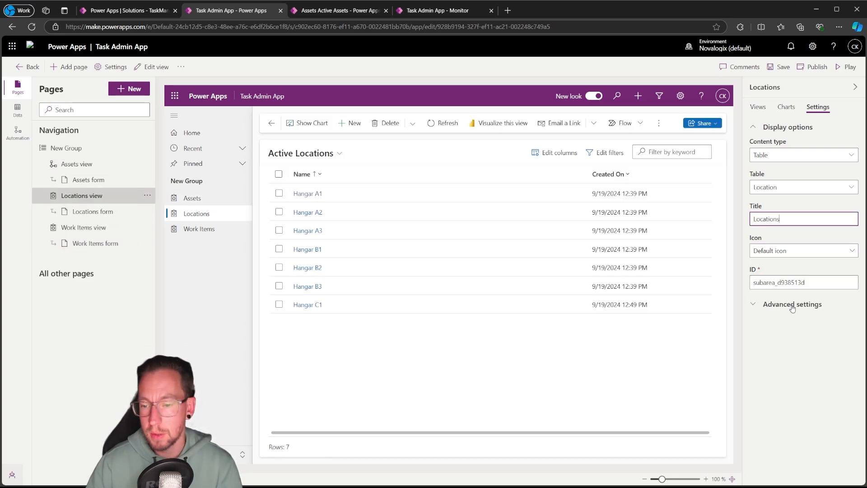
pyautogui.click(793, 304)
pyautogui.click(793, 304)
pyautogui.click(815, 250)
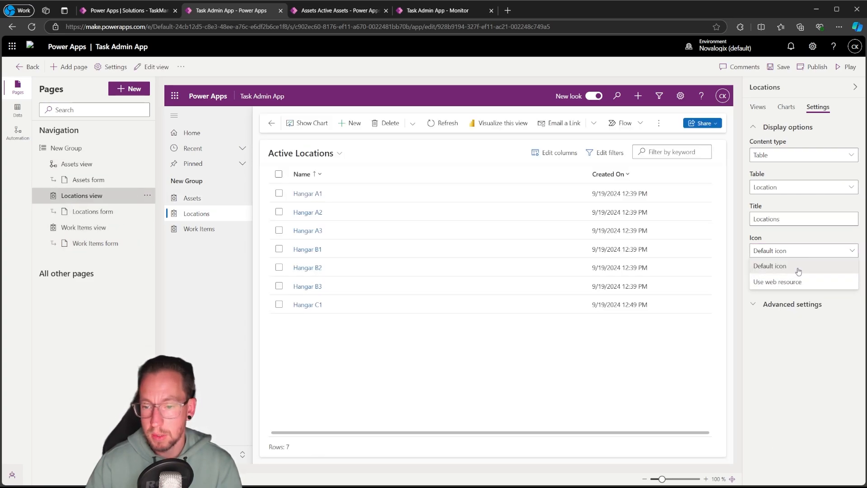
pyautogui.click(777, 281)
pyautogui.click(774, 277)
pyautogui.scroll(-5, 360, 260)
pyautogui.scroll(-12, 360, 261)
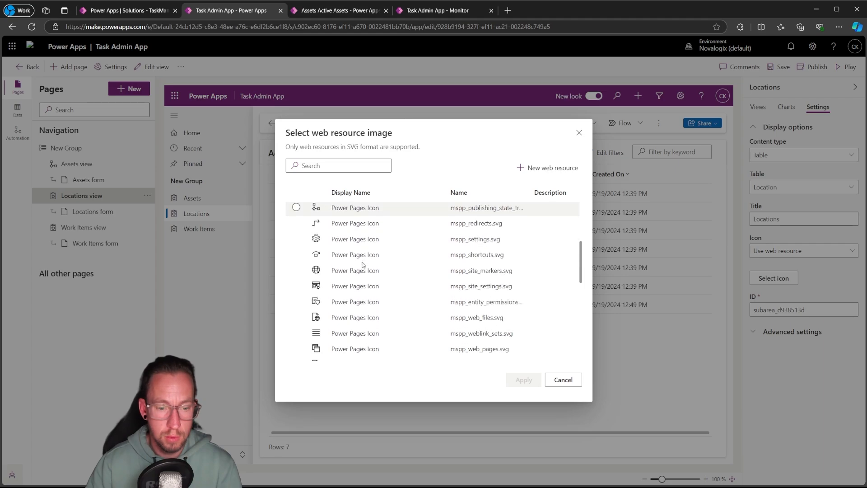
pyautogui.scroll(-3, 364, 260)
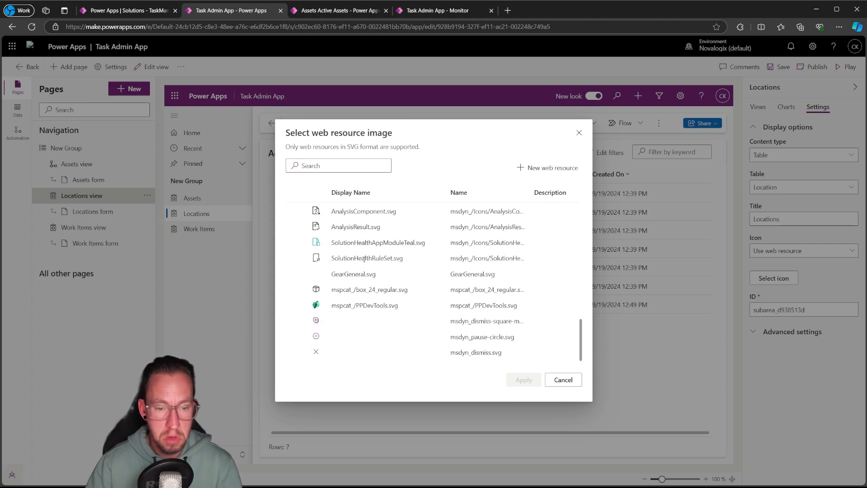
pyautogui.scroll(4, 364, 259)
pyautogui.scroll(-7, 360, 251)
pyautogui.scroll(-4, 360, 250)
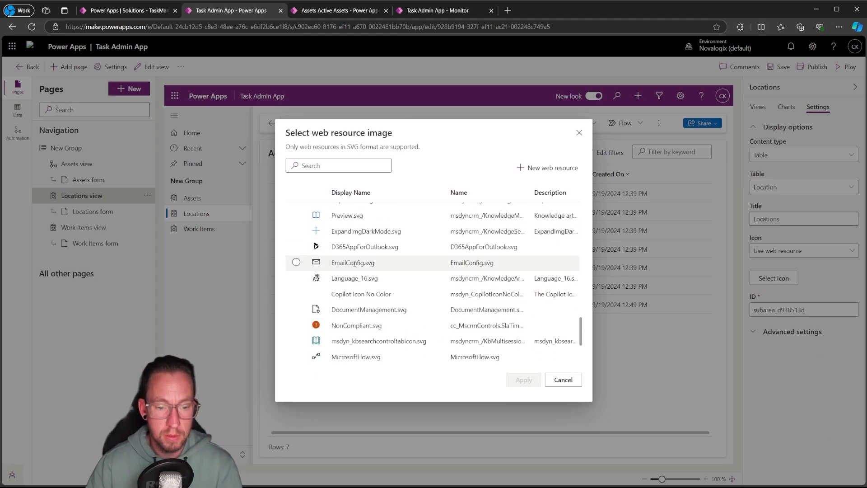
pyautogui.scroll(-4, 360, 250)
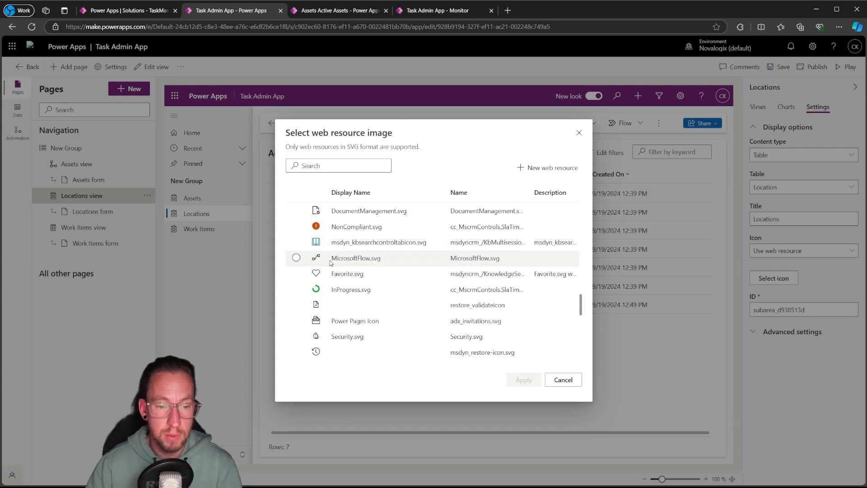
pyautogui.scroll(-6, 356, 269)
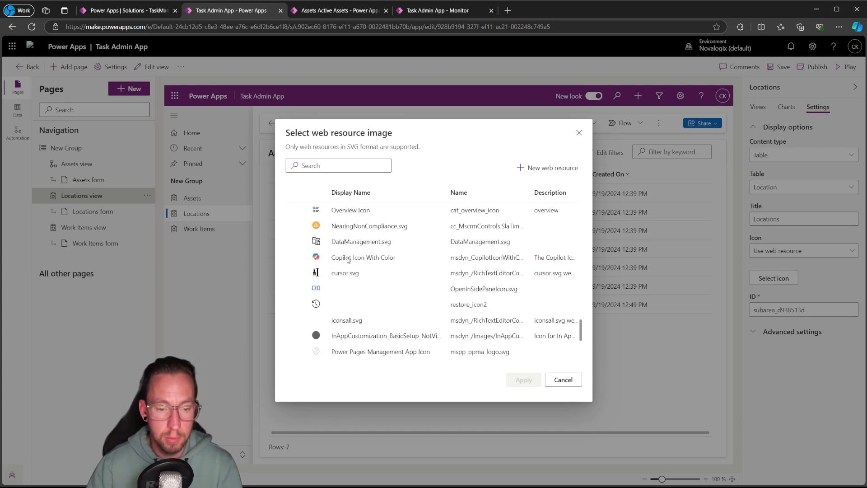
pyautogui.scroll(2, 344, 292)
pyautogui.click(339, 268)
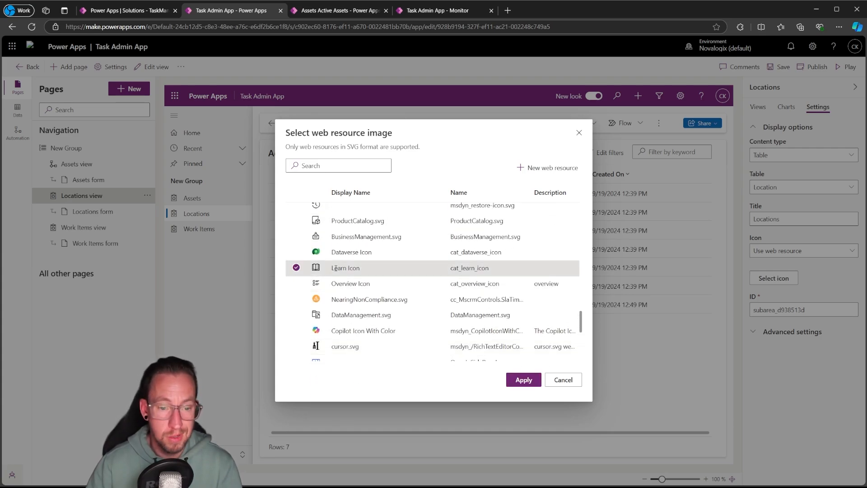
pyautogui.click(513, 378)
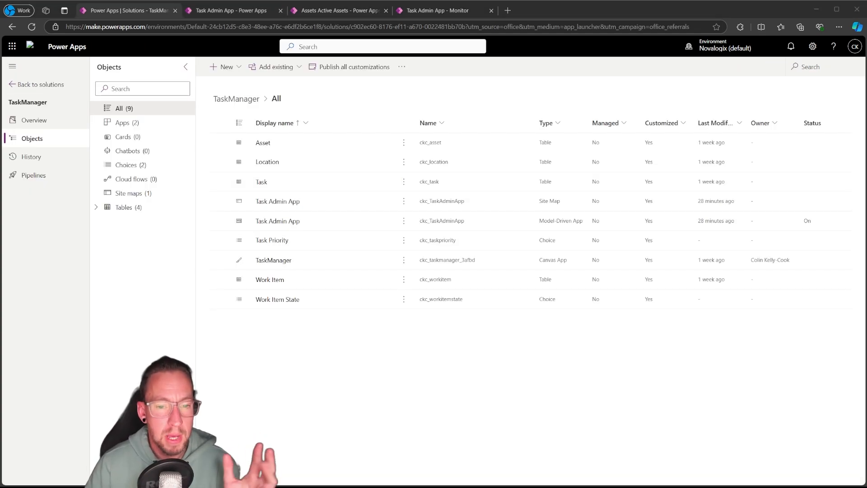
# Review the TaskManager solution's apps and the Asset table's components, and return to the list of all objects
pyautogui.click(121, 207)
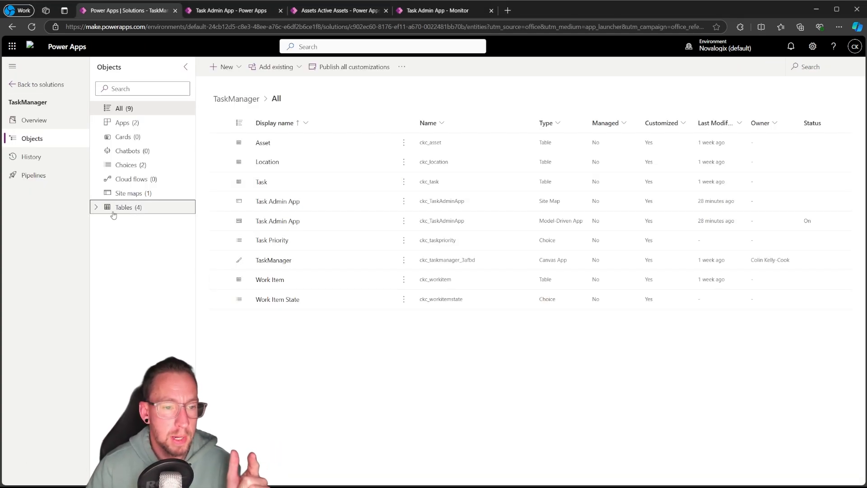
pyautogui.click(128, 128)
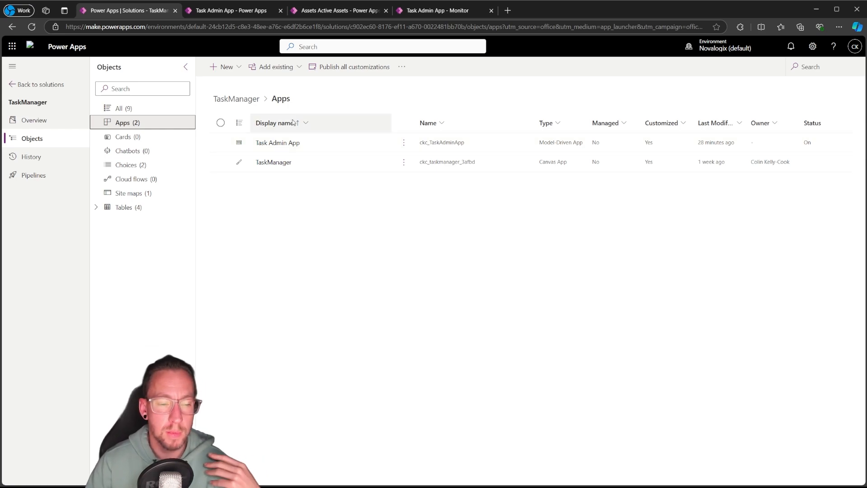
pyautogui.click(96, 207)
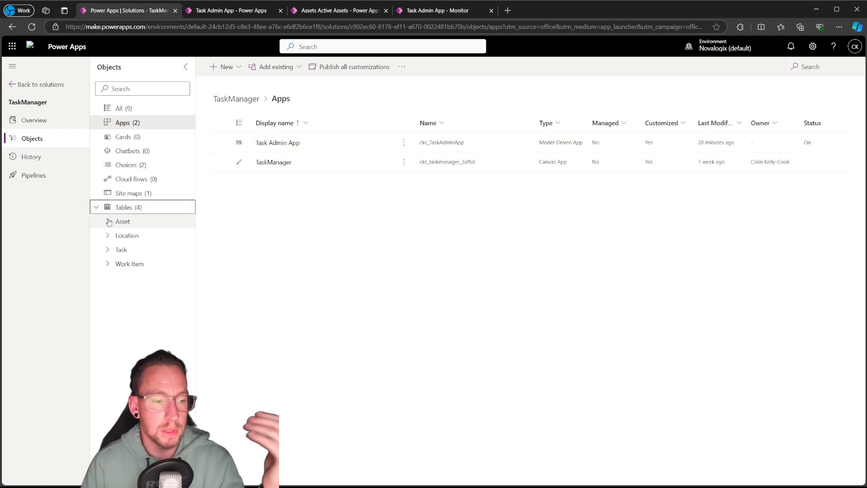
pyautogui.click(109, 221)
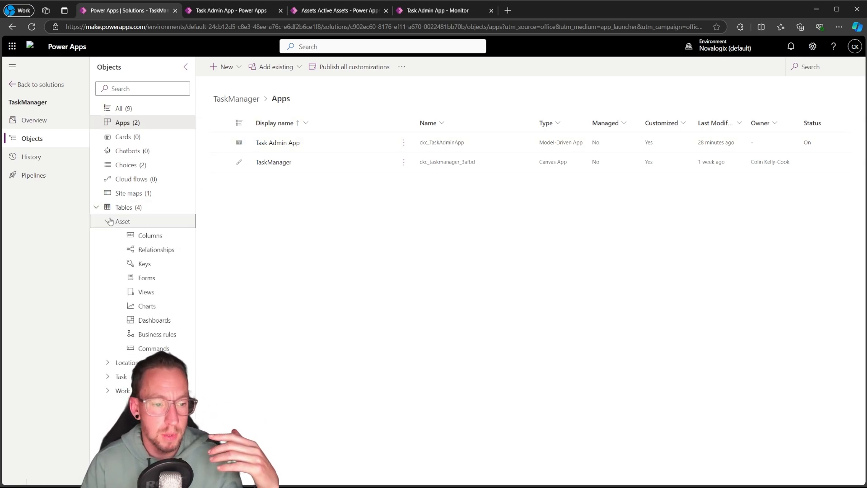
pyautogui.click(97, 209)
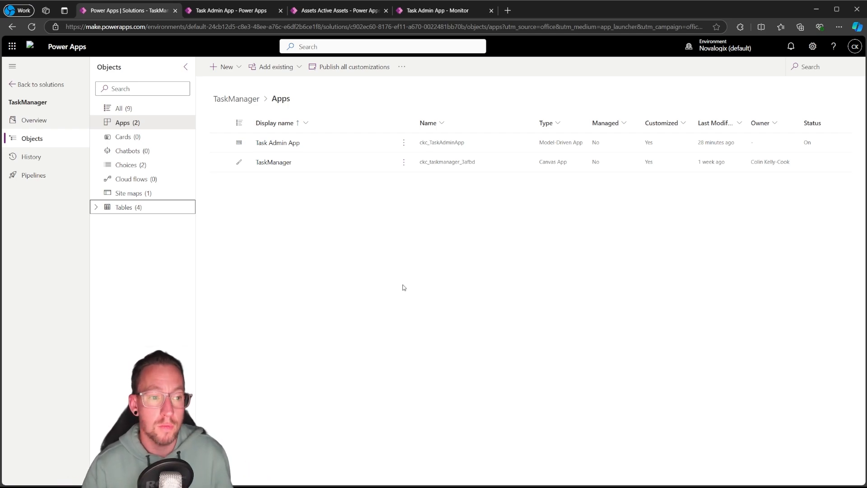
pyautogui.click(150, 112)
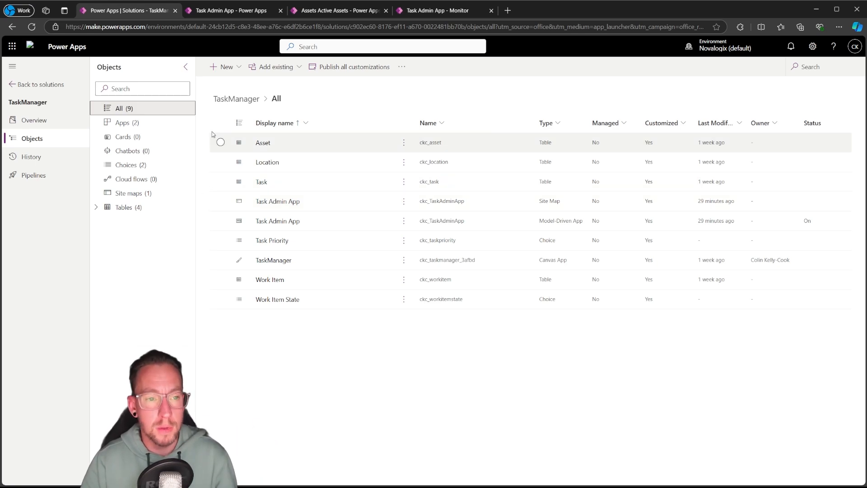
# Start a new security role in the TaskManager solution and name it Task Manager Admin
pyautogui.click(225, 67)
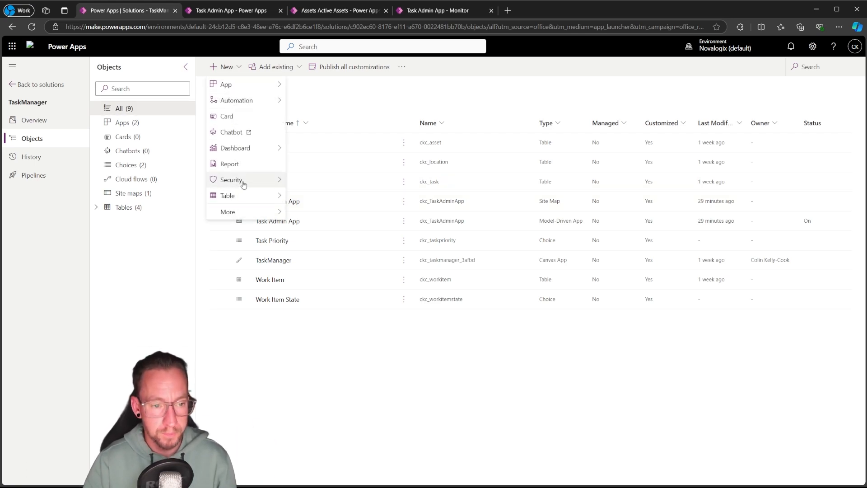
pyautogui.moveTo(248, 180)
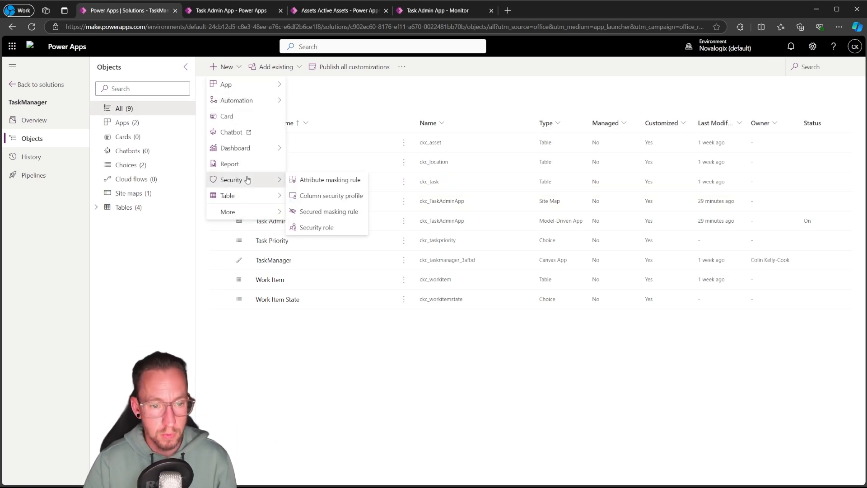
pyautogui.click(314, 228)
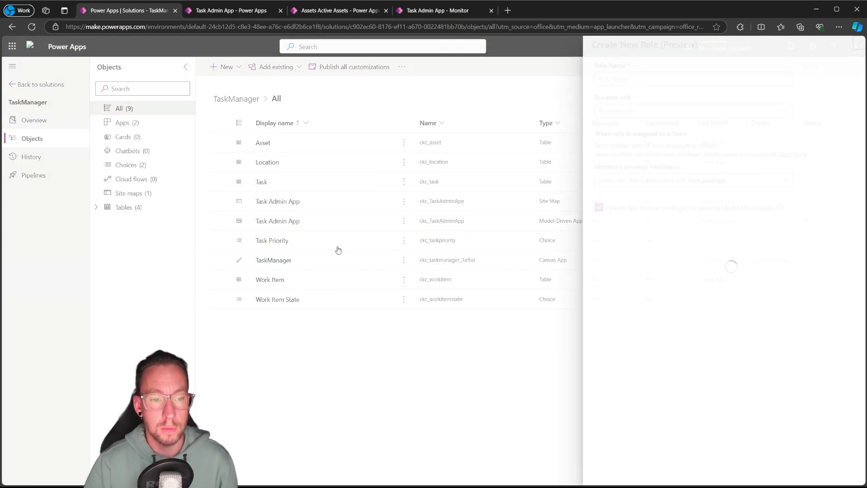
pyautogui.click(618, 81)
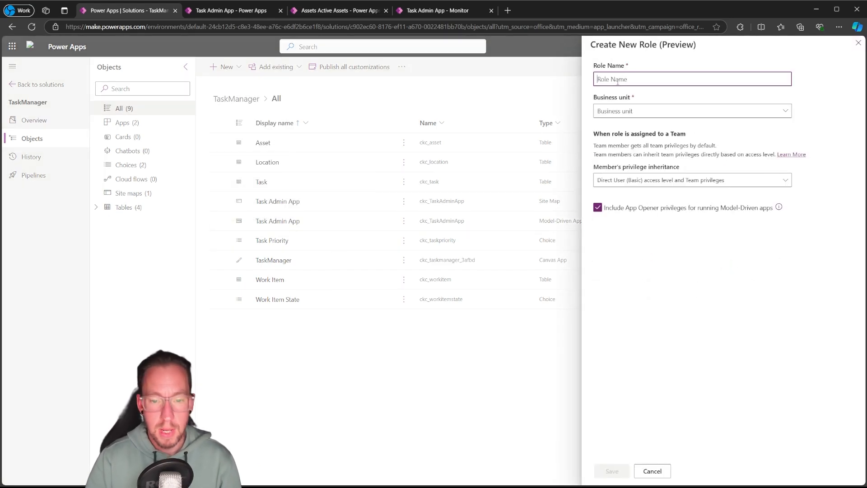
pyautogui.write('Task Ma')
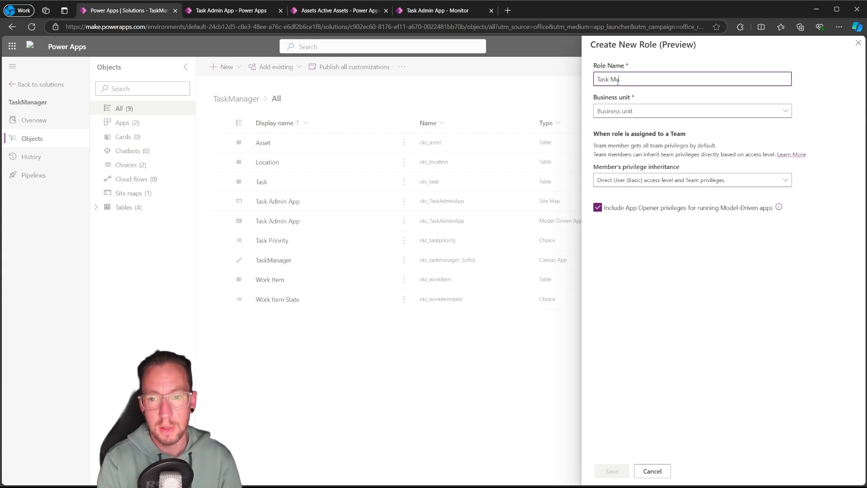
pyautogui.write('nager Admin')
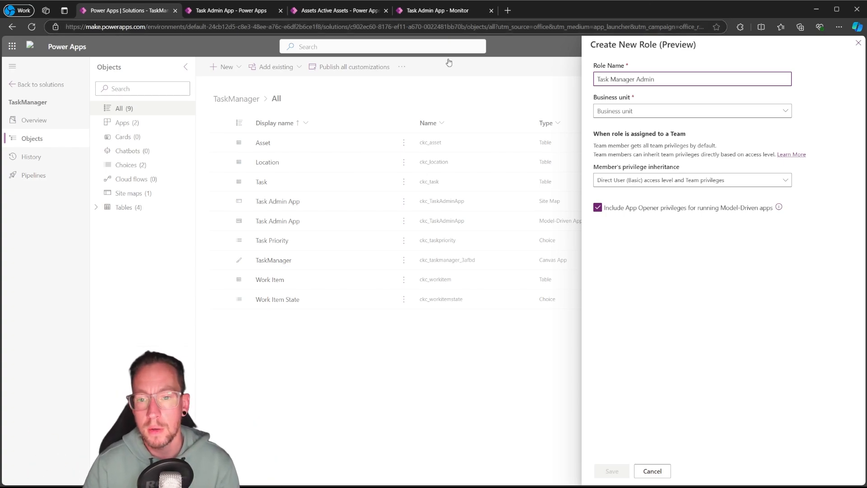
# Assign the role to business unit org4e51fcba, keep Direct User (Basic) access level and Team privileges, and save it
pyautogui.click(642, 113)
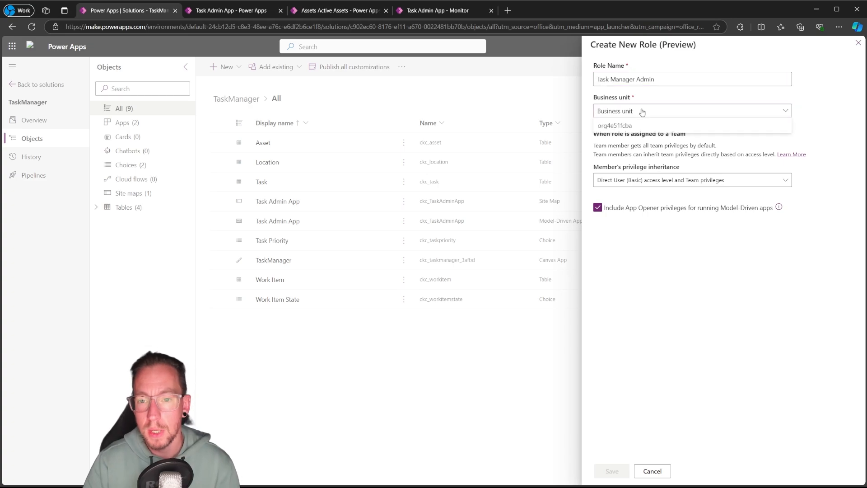
pyautogui.click(642, 136)
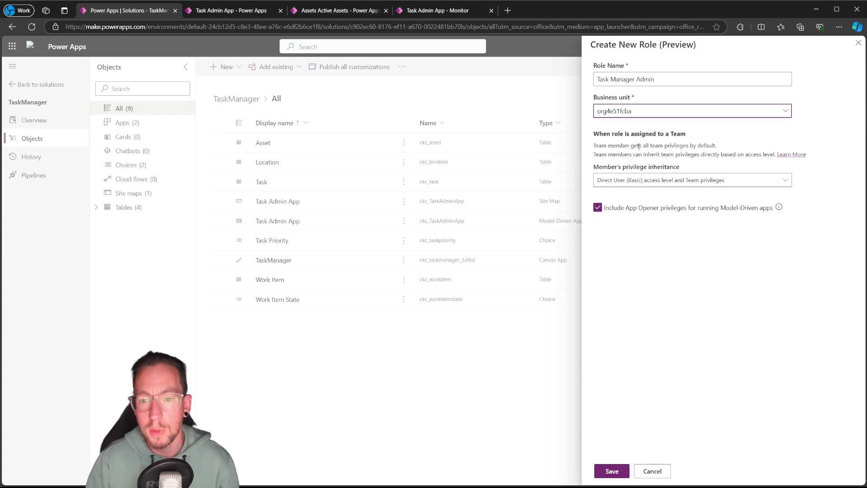
pyautogui.click(671, 179)
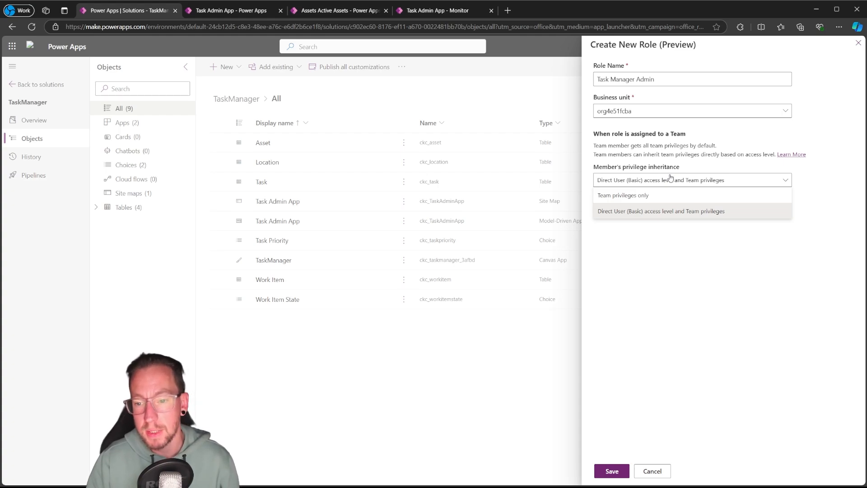
pyautogui.click(671, 179)
pyautogui.click(676, 184)
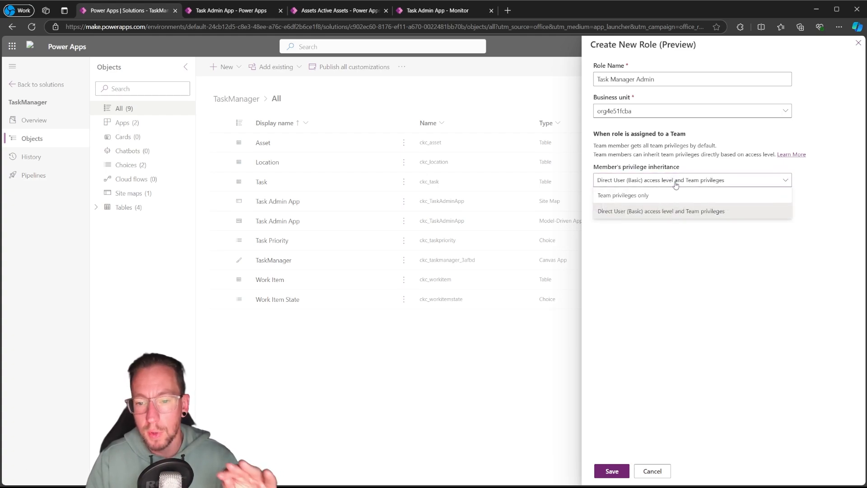
pyautogui.click(676, 184)
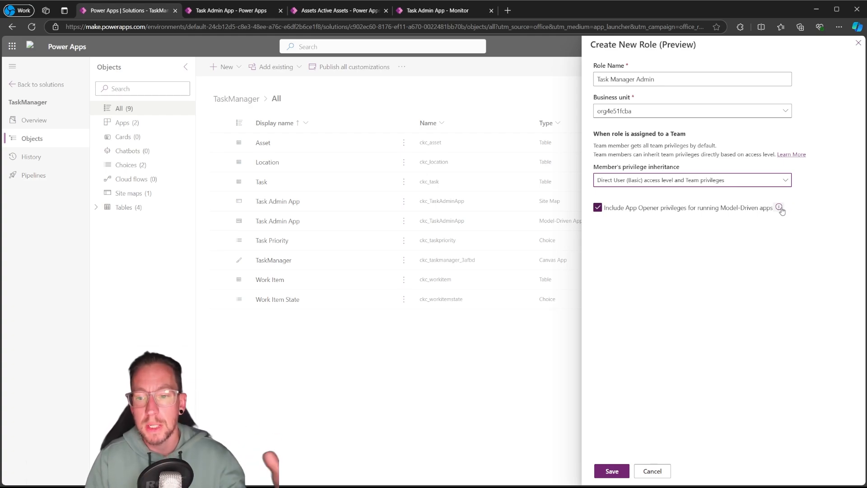
pyautogui.click(613, 471)
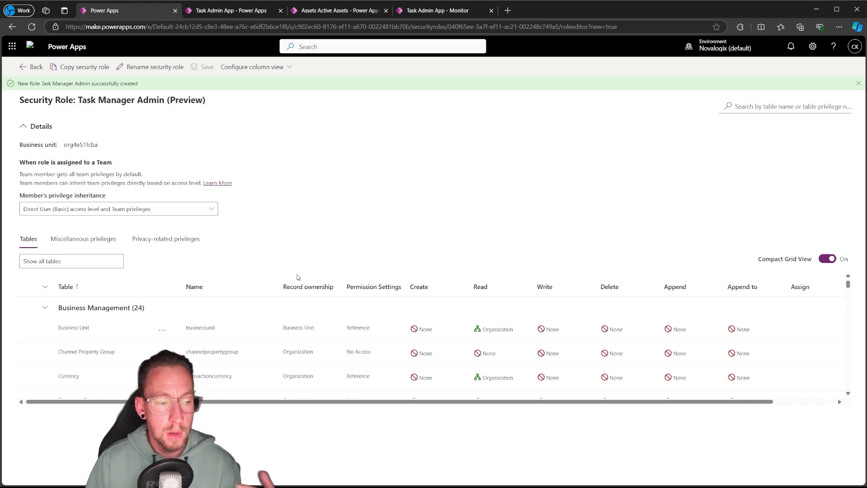
# Examine the tables and privilege columns, from Create to Share, in the Task Manager Admin role
pyautogui.scroll(-2, 502, 357)
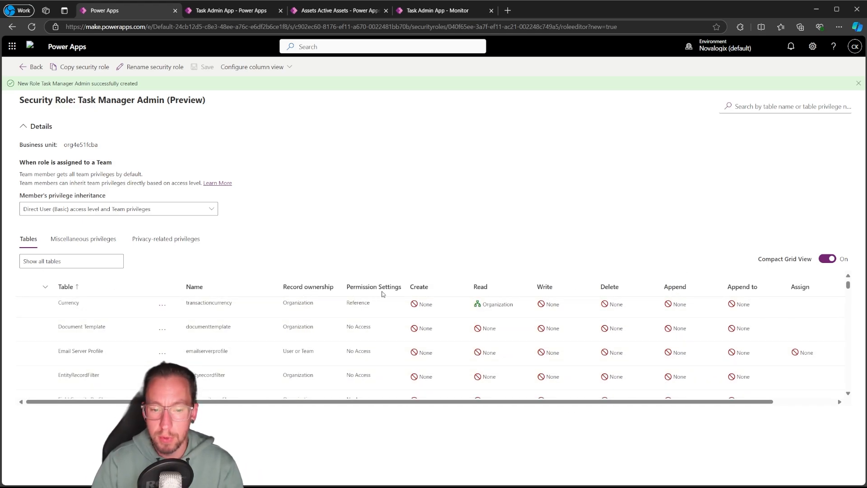
pyautogui.scroll(2, 311, 315)
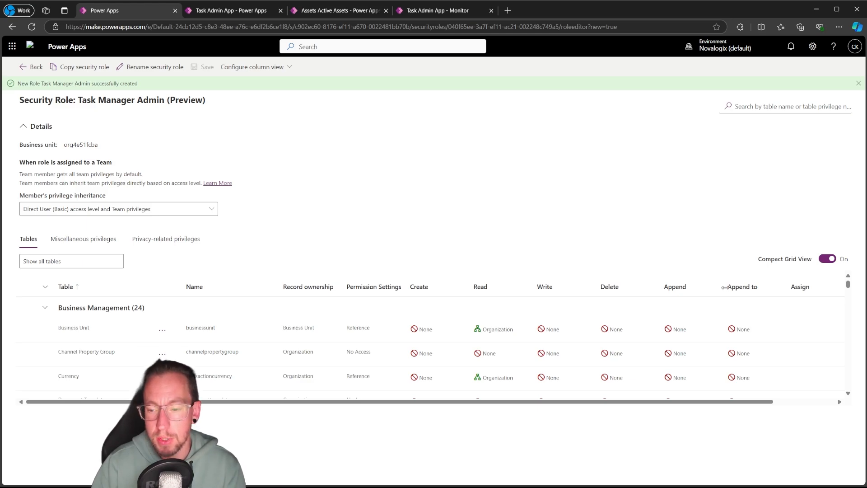
pyautogui.moveTo(768, 402); pyautogui.dragTo(829, 403)
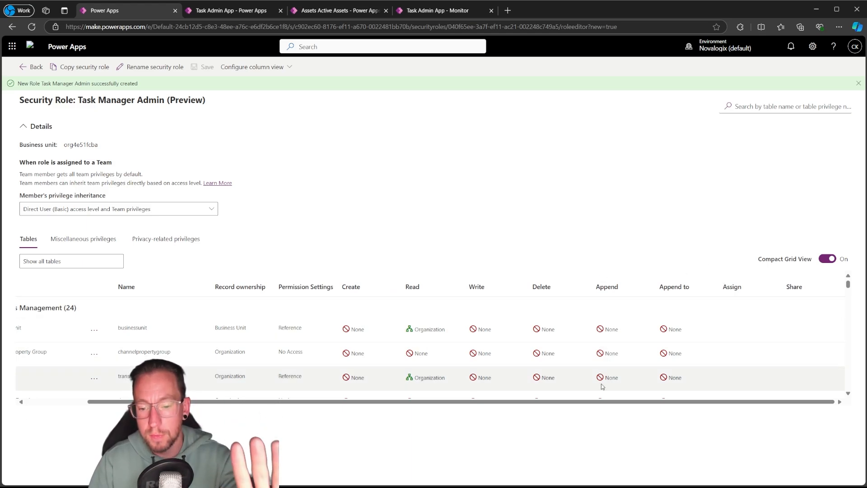
pyautogui.moveTo(605, 403); pyautogui.dragTo(545, 404)
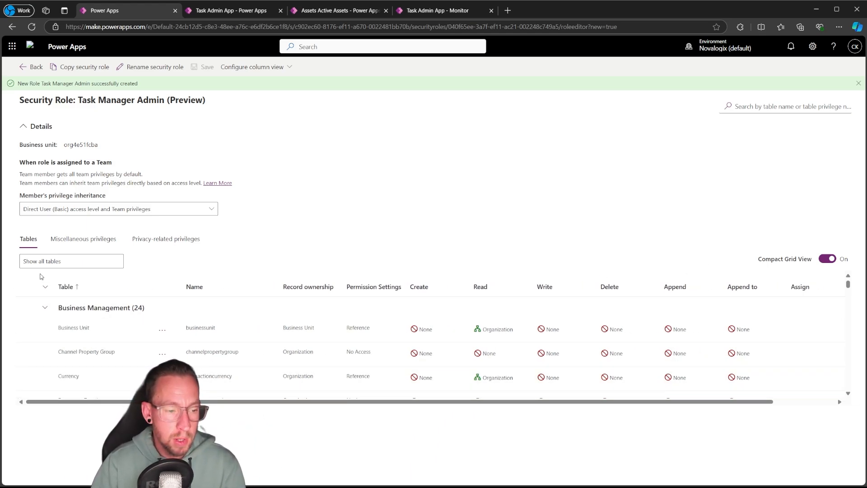
pyautogui.click(42, 262)
pyautogui.click(43, 263)
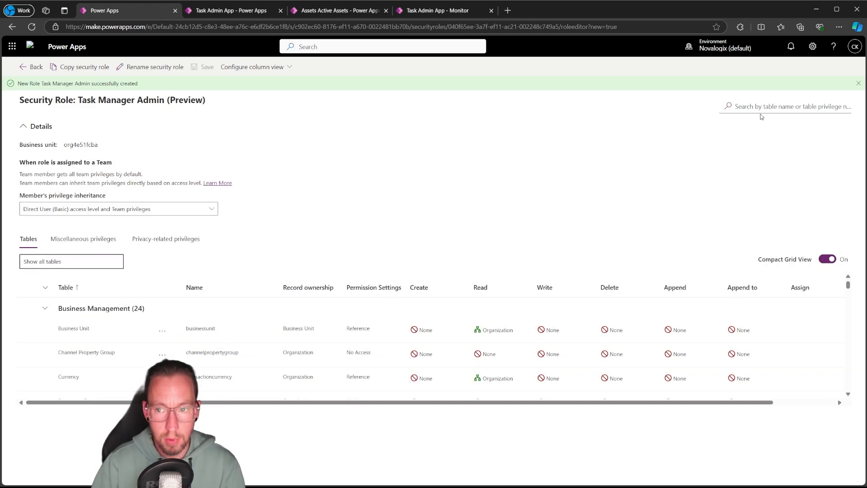
# Filter the role's tables by "asset" and grant the Asset table Organization-level Create, Read and Write privileges
pyautogui.click(762, 112)
pyautogui.write('asset')
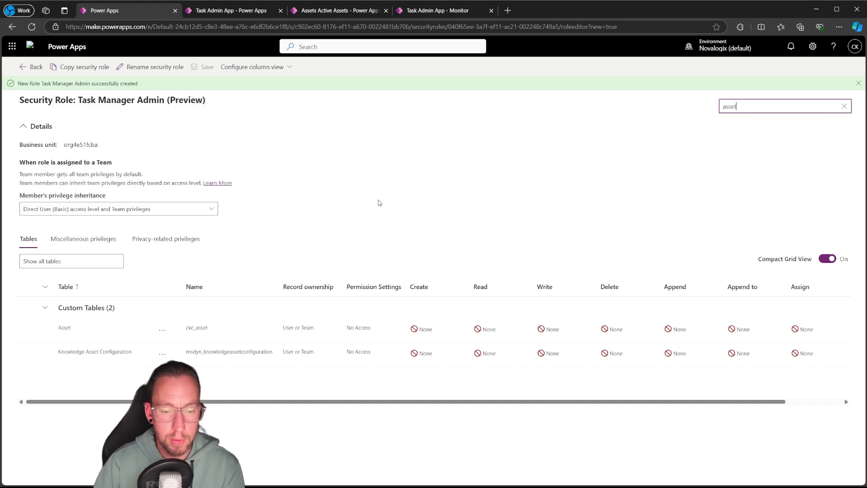
pyautogui.click(421, 329)
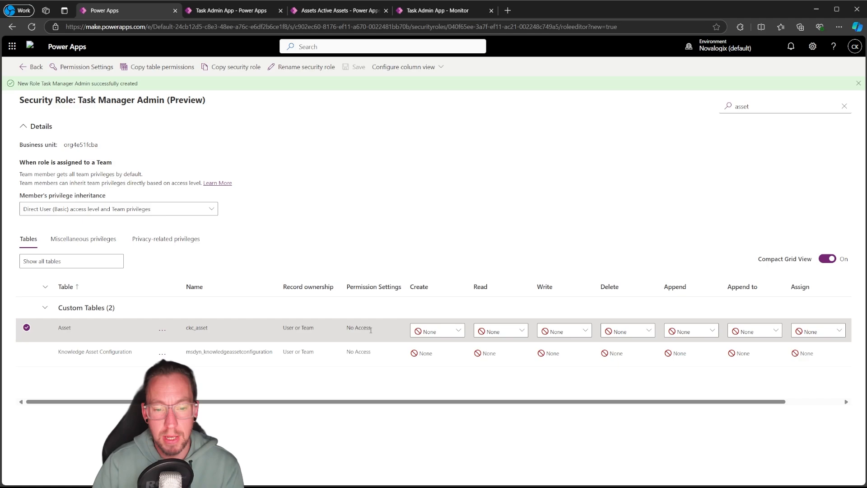
pyautogui.click(436, 333)
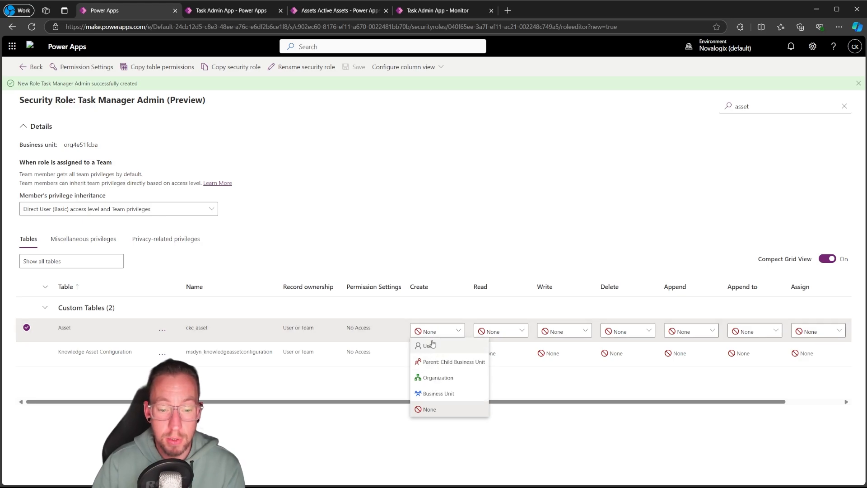
pyautogui.click(438, 380)
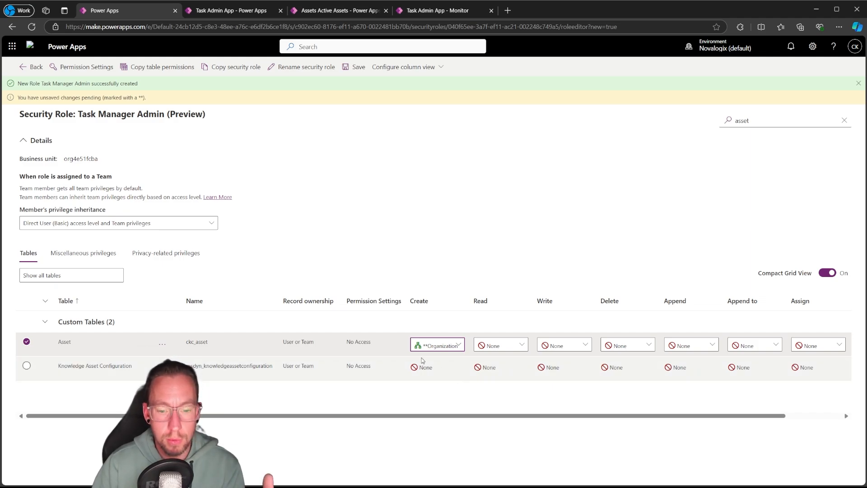
pyautogui.click(440, 346)
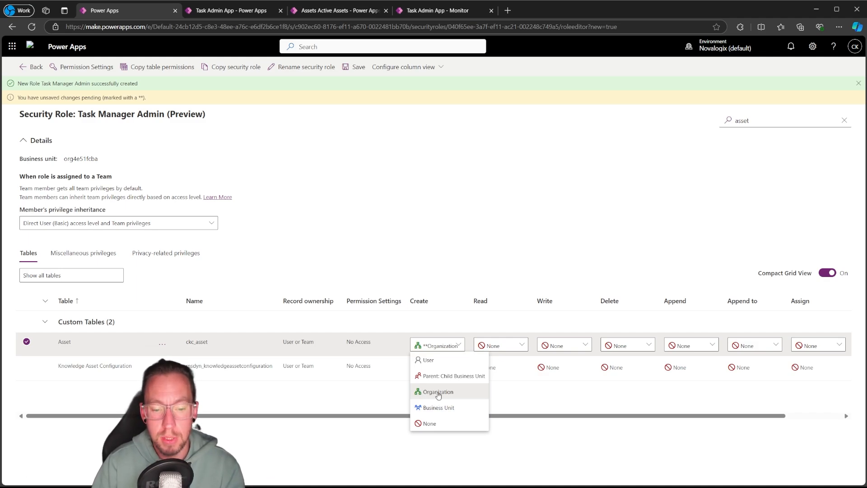
pyautogui.click(438, 392)
pyautogui.click(499, 346)
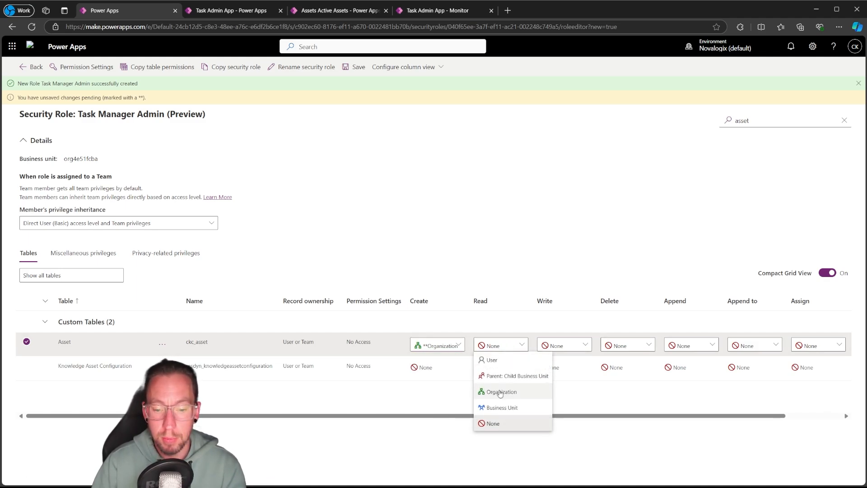
pyautogui.click(497, 392)
pyautogui.click(572, 345)
pyautogui.click(565, 392)
# Grant the Asset table Organization-level Append and Append to privileges, with Delete set to None
pyautogui.click(630, 345)
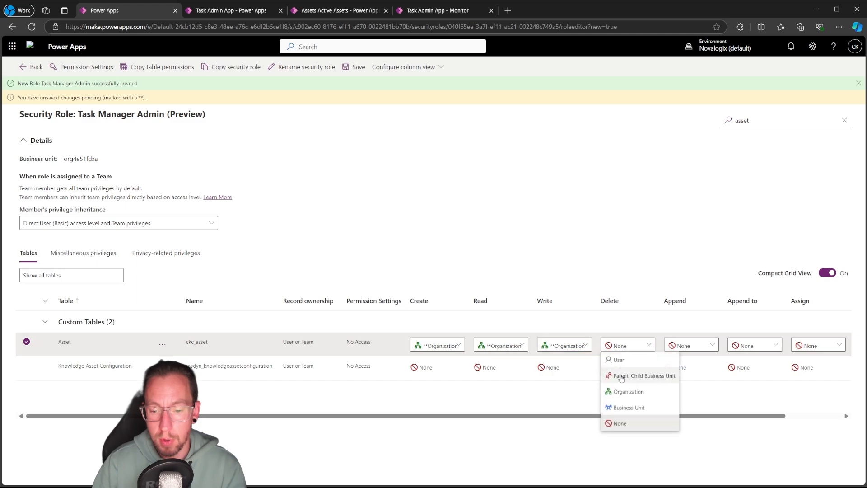
pyautogui.click(624, 393)
pyautogui.click(691, 346)
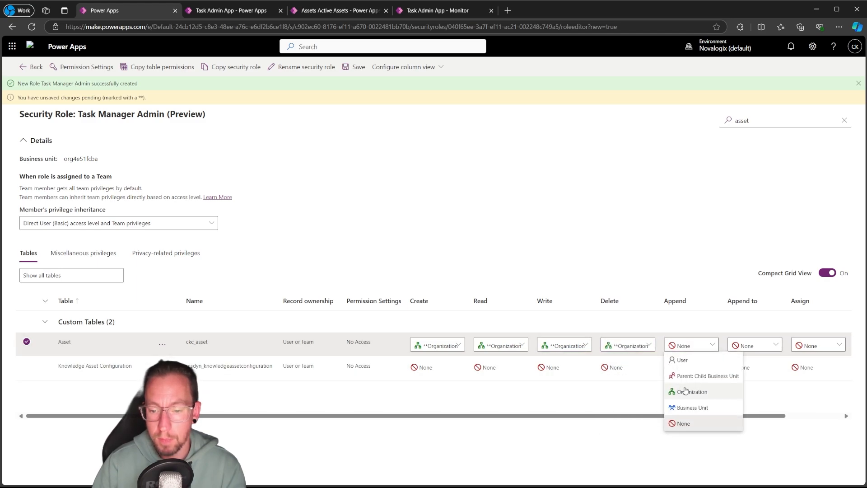
pyautogui.click(687, 392)
pyautogui.click(754, 345)
pyautogui.click(750, 392)
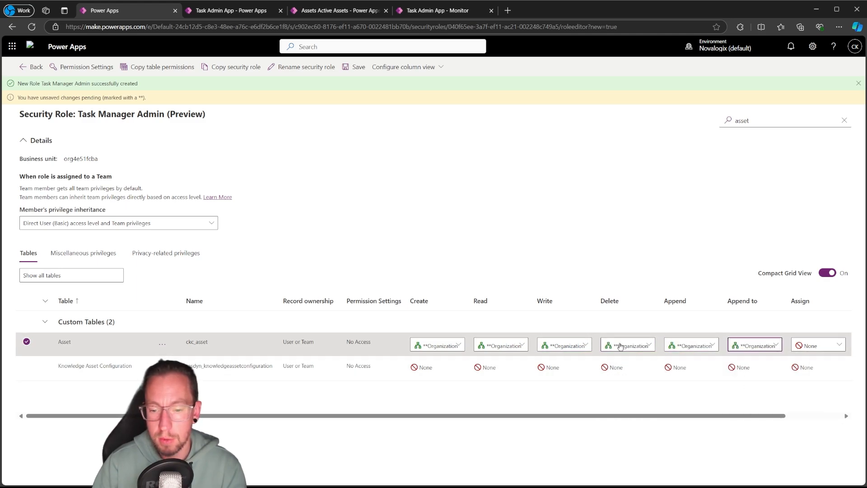
pyautogui.click(627, 346)
pyautogui.click(619, 423)
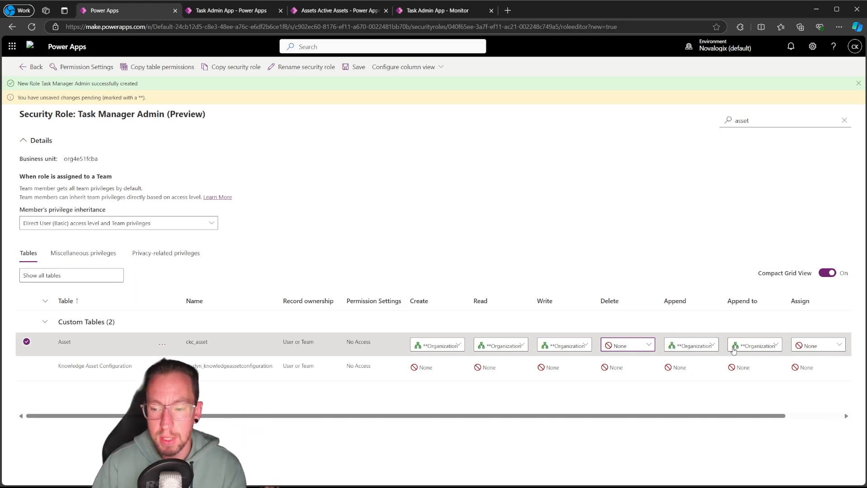
pyautogui.moveTo(745, 417); pyautogui.dragTo(866, 419)
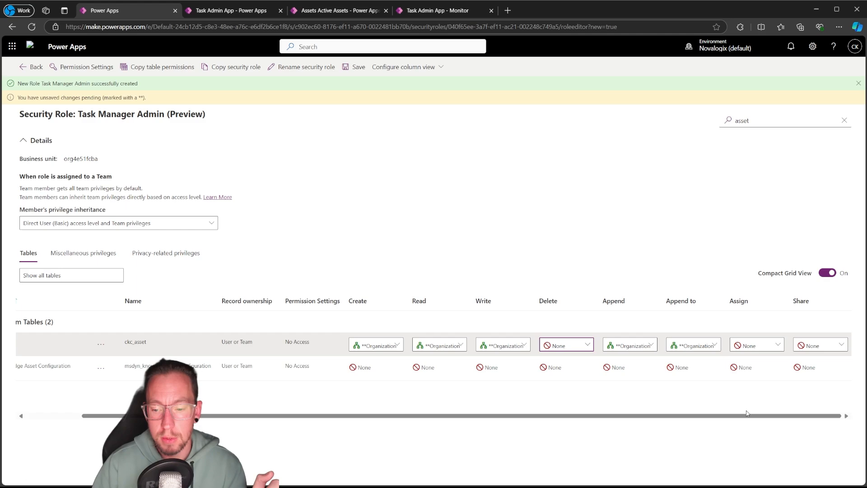
pyautogui.moveTo(751, 418); pyautogui.dragTo(678, 418)
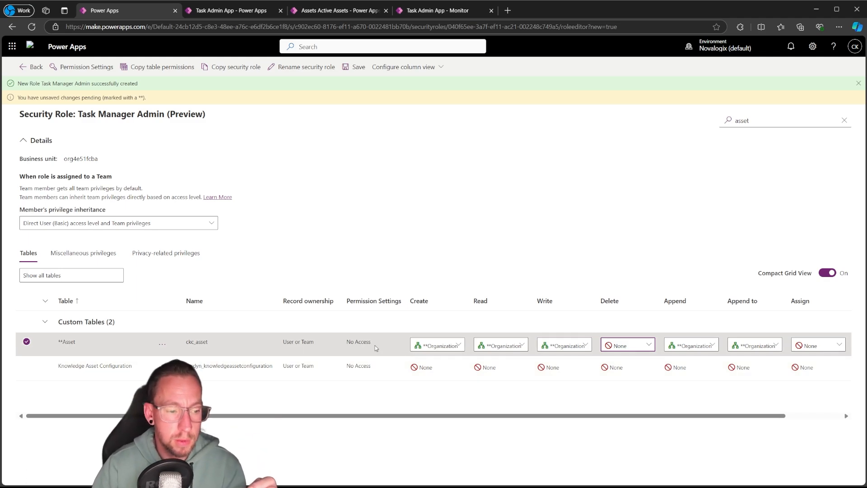
# Filter the tables by "loca" and grant the custom Location table Organization-level Create, Read and Write privileges
pyautogui.doubleClick(757, 119)
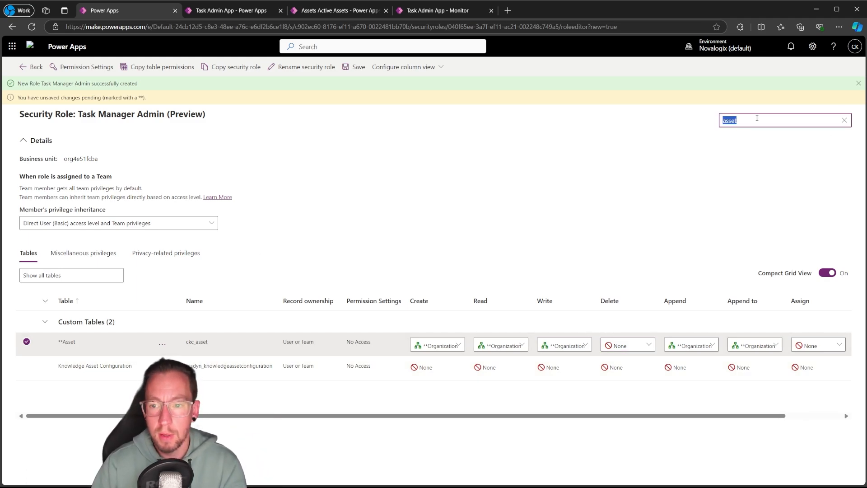
pyautogui.write('loca')
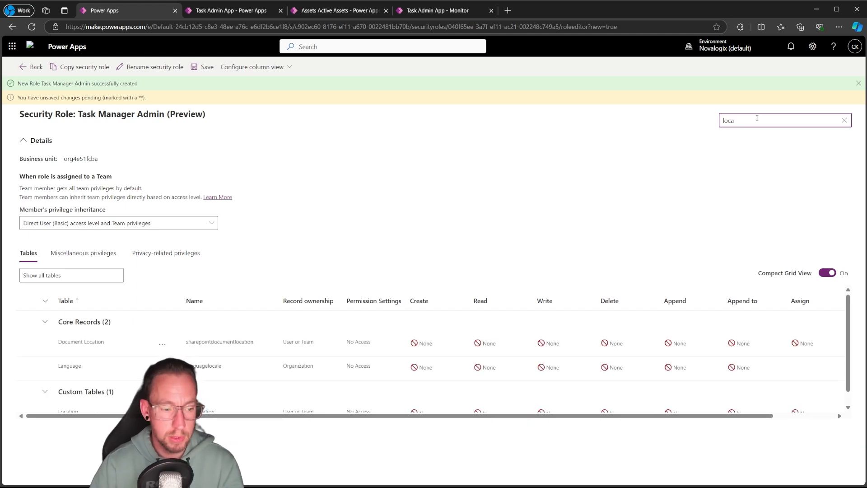
pyautogui.scroll(-1, 122, 405)
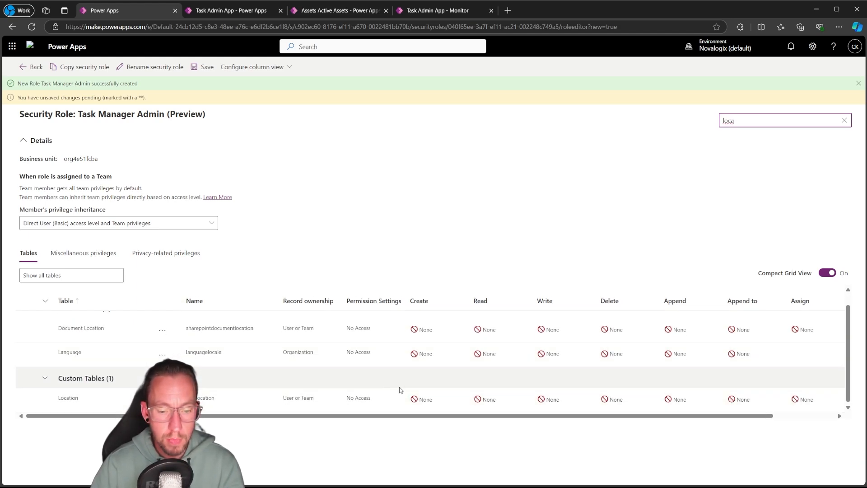
pyautogui.click(423, 399)
pyautogui.click(438, 401)
pyautogui.click(446, 355)
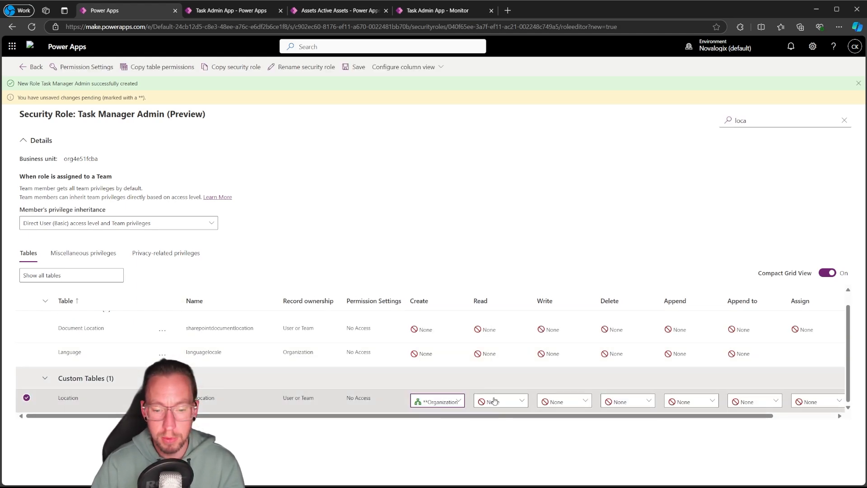
pyautogui.click(497, 402)
pyautogui.click(502, 356)
pyautogui.click(569, 403)
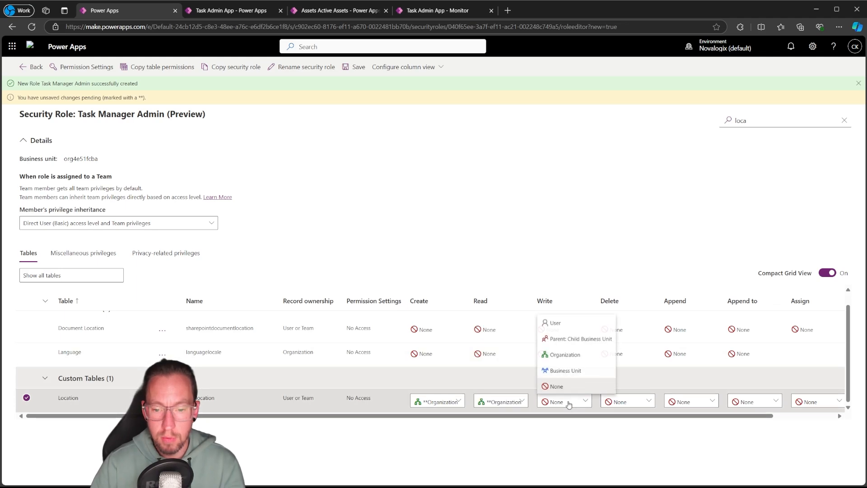
pyautogui.click(566, 354)
# Grant the Location table Organization-level Append and Append to privileges
pyautogui.click(628, 402)
pyautogui.click(686, 402)
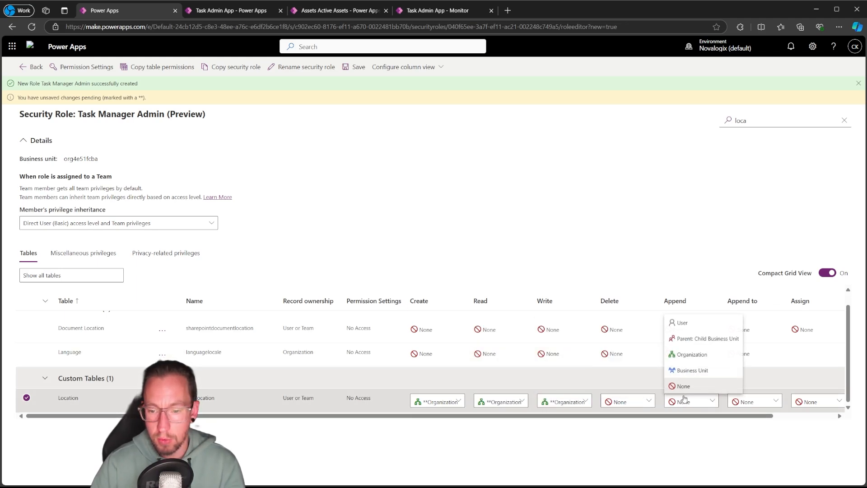
pyautogui.click(692, 355)
pyautogui.click(755, 402)
pyautogui.click(756, 355)
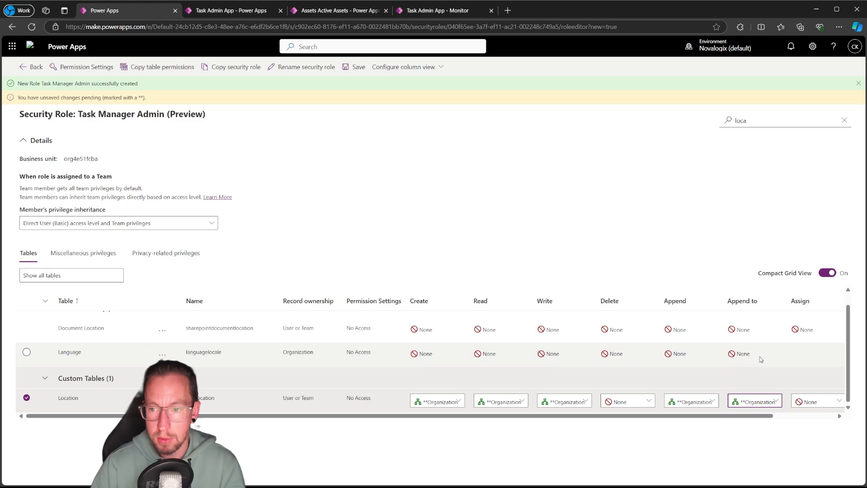
# Filter the tables by "work item" and grant the Work Item table Organization-level Create, Read and Write privileges
pyautogui.click(748, 121)
pyautogui.doubleClick(747, 122)
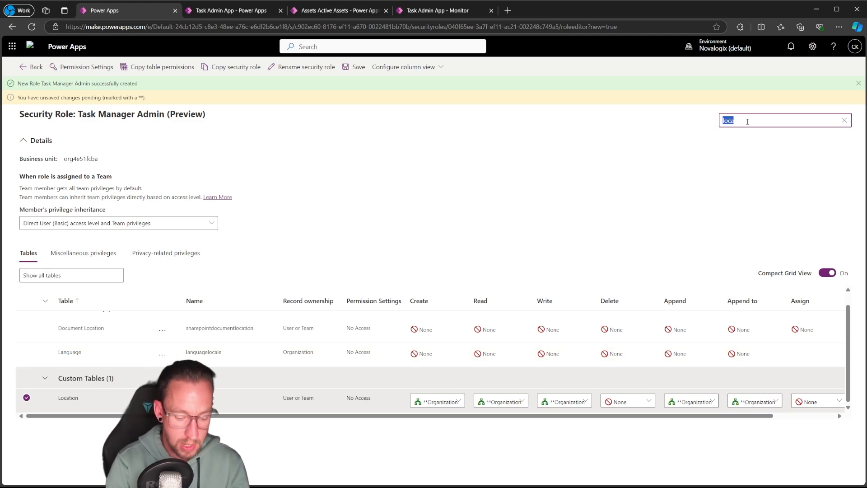
pyautogui.write('work item')
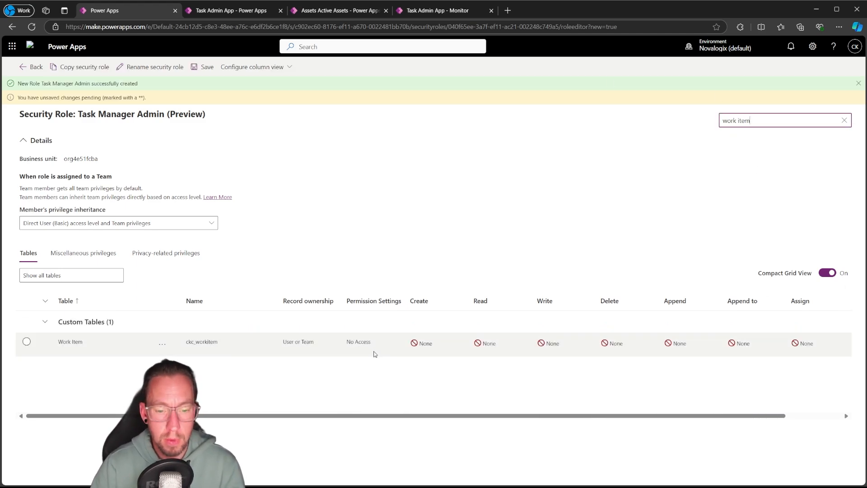
pyautogui.click(415, 342)
pyautogui.click(426, 345)
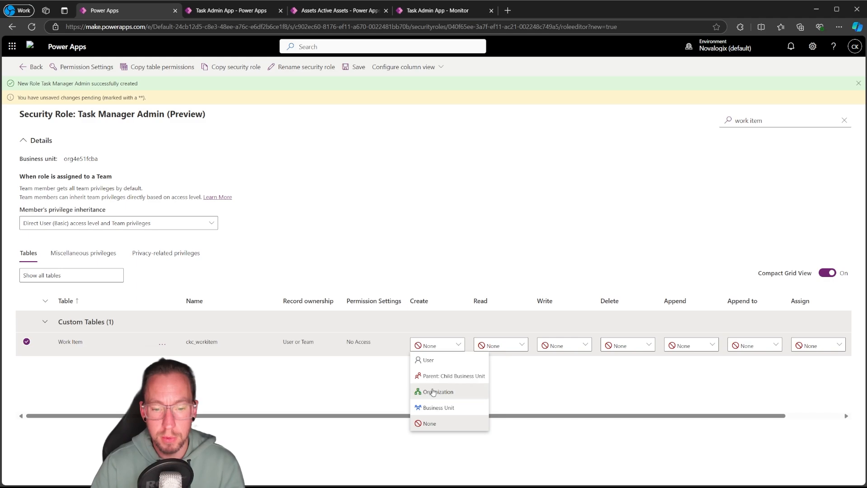
pyautogui.click(432, 392)
pyautogui.click(500, 345)
pyautogui.click(501, 392)
pyautogui.click(563, 345)
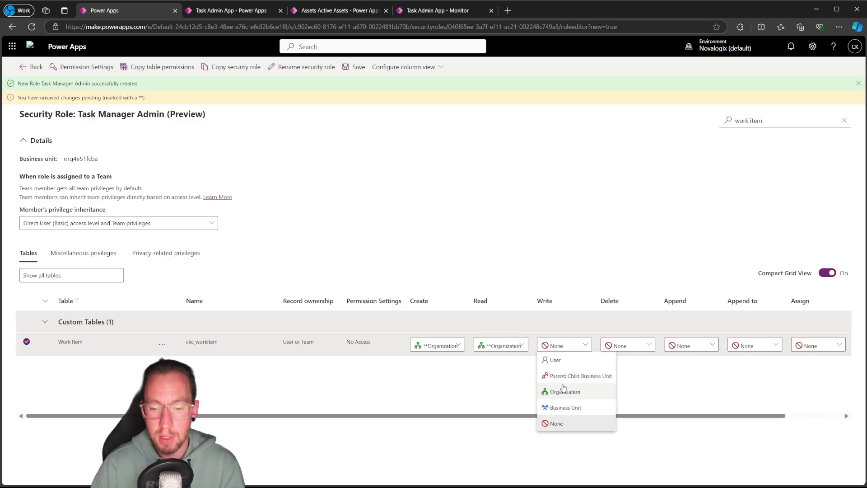
pyautogui.click(565, 392)
# Grant the Work Item table Organization-level Append and Append to privileges
pyautogui.click(691, 345)
pyautogui.click(691, 392)
pyautogui.click(755, 346)
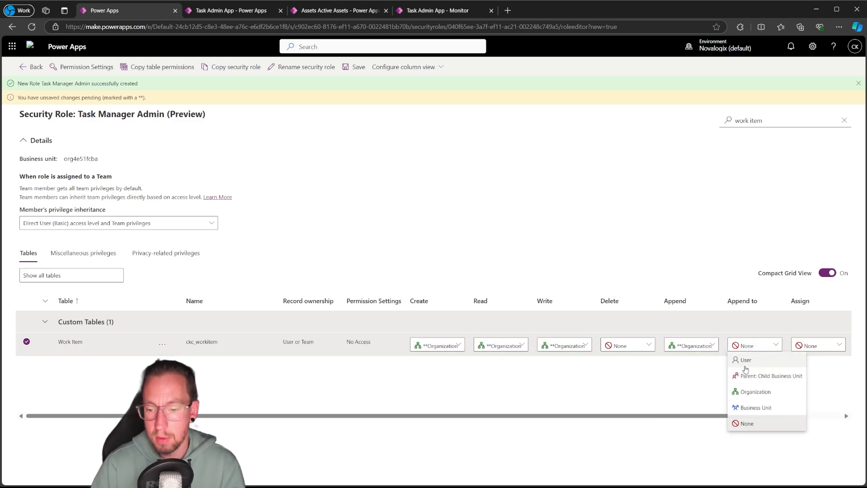
pyautogui.click(745, 391)
# Filter the tables by "task" and grant the custom Task table Organization-level Create, Read and Write privileges
pyautogui.click(782, 122)
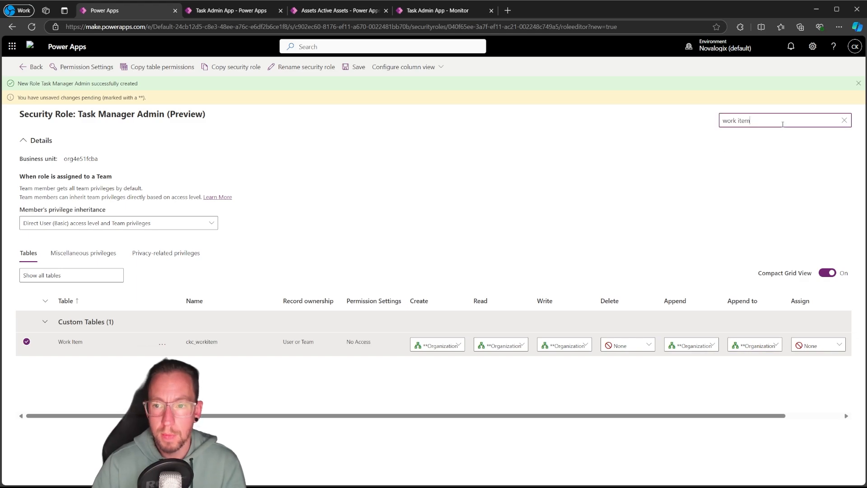
pyautogui.hotkey('ctrl', 'a')
pyautogui.write('task')
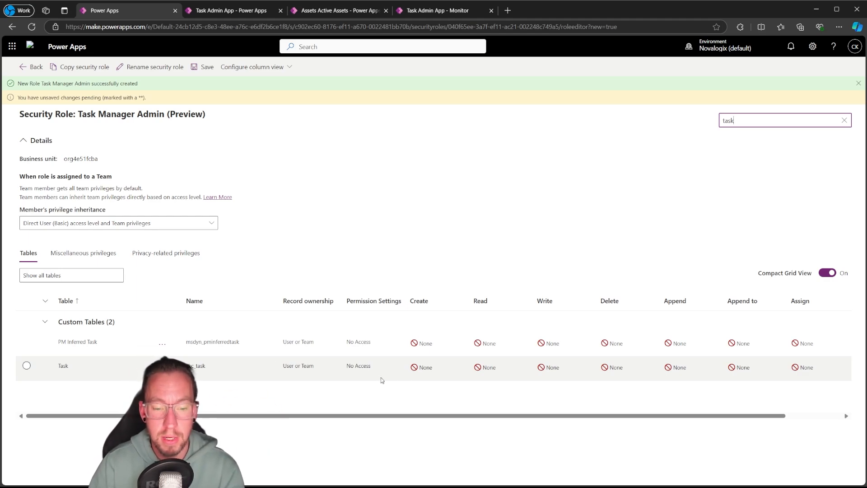
pyautogui.click(429, 369)
pyautogui.click(427, 417)
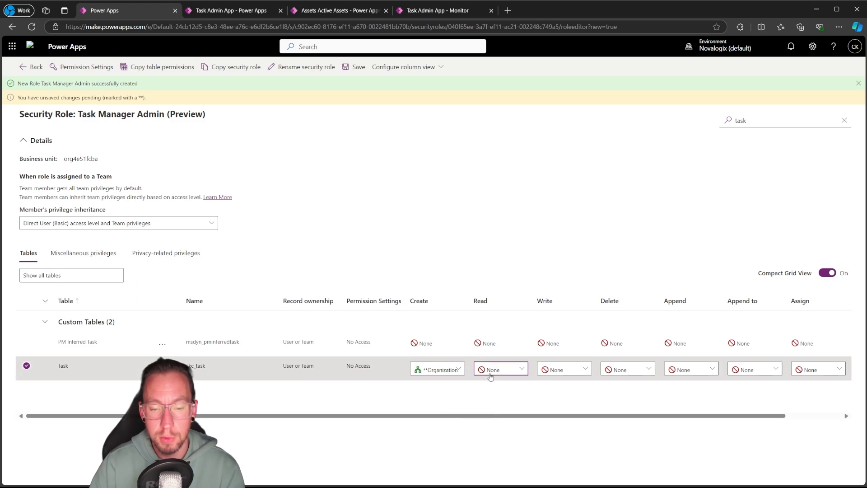
pyautogui.click(490, 374)
pyautogui.click(500, 416)
pyautogui.click(586, 368)
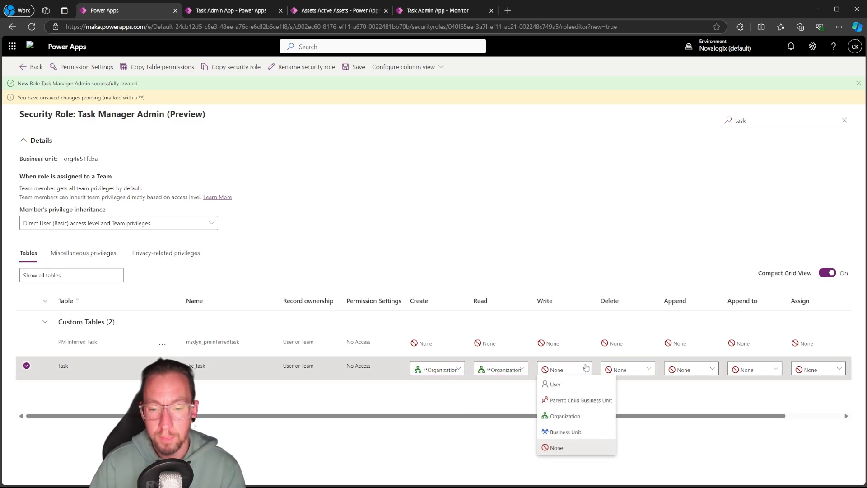
pyautogui.click(564, 416)
# Grant the Task table Organization-level Append and Append to privileges
pyautogui.click(680, 368)
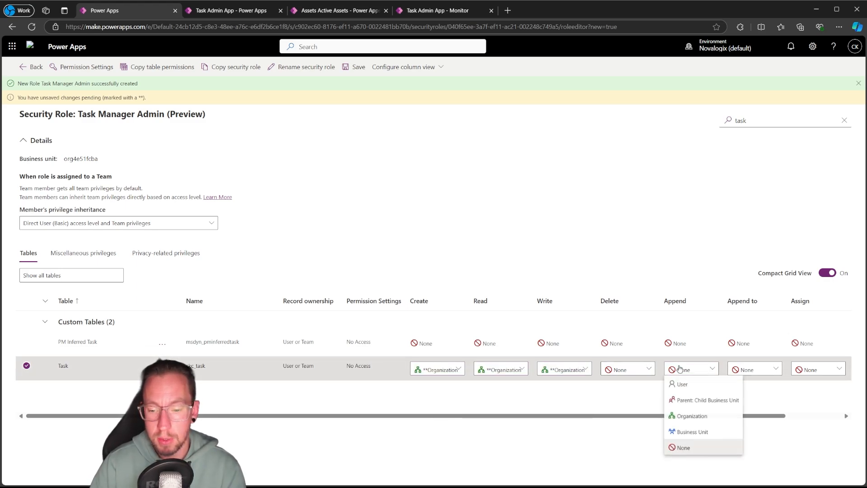
pyautogui.click(692, 416)
pyautogui.click(750, 370)
pyautogui.click(756, 416)
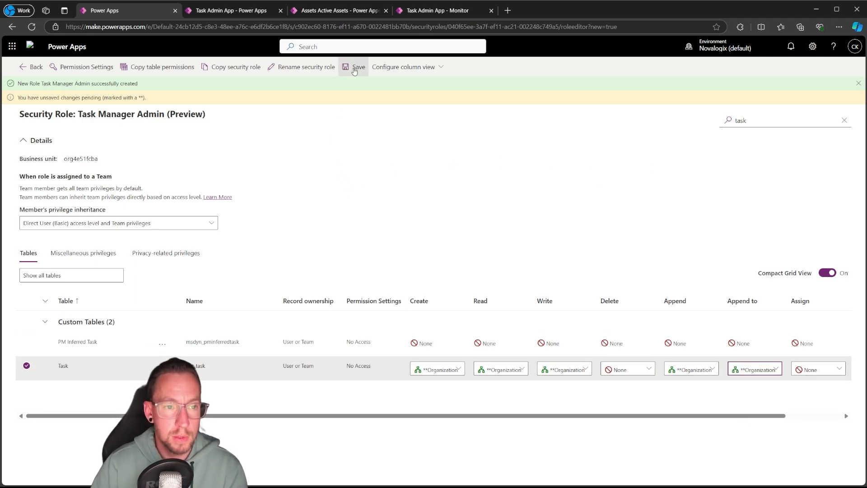
# Save the Task Manager Admin role's privileges and return to the TaskManager solution's list of all objects
pyautogui.click(354, 68)
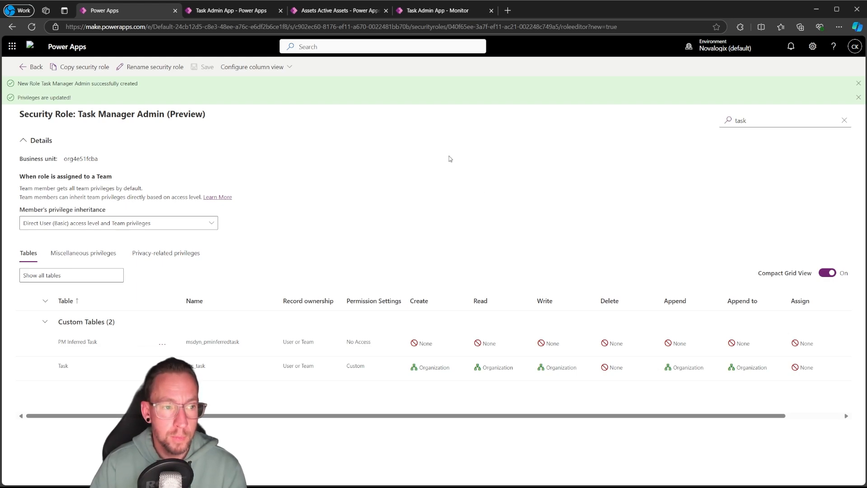
pyautogui.click(30, 67)
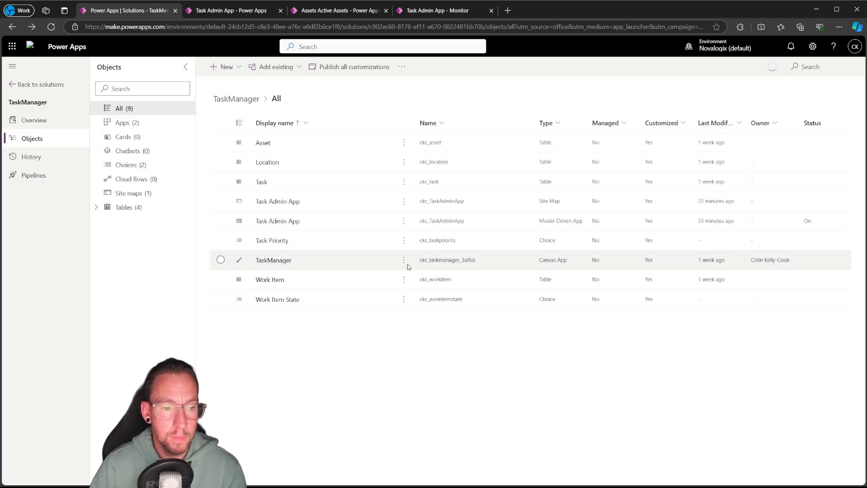
pyautogui.click(127, 112)
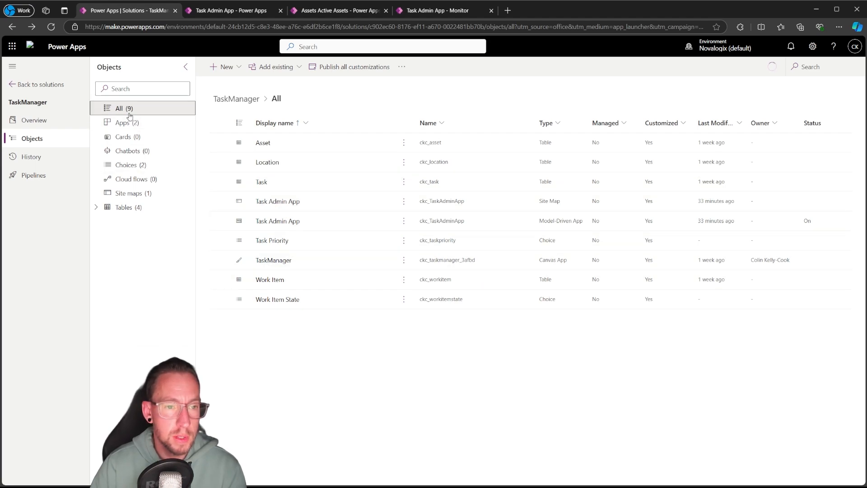
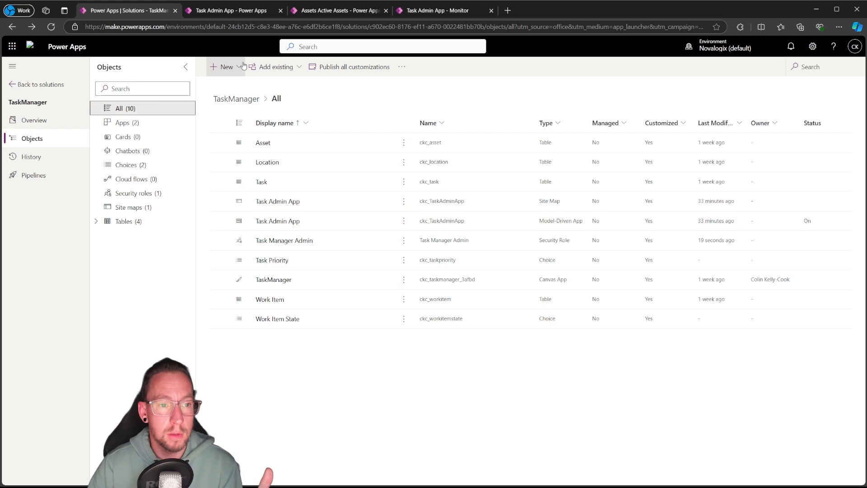
# Create a security role named Task Manager Mechanic in business unit org4e51fcba, with App Opener privileges for model-driven apps included
pyautogui.click(226, 67)
pyautogui.moveTo(267, 177)
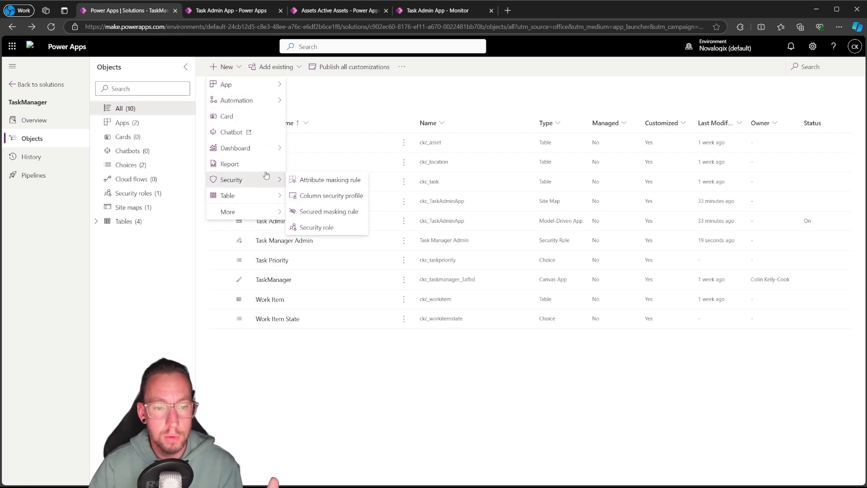
pyautogui.click(320, 228)
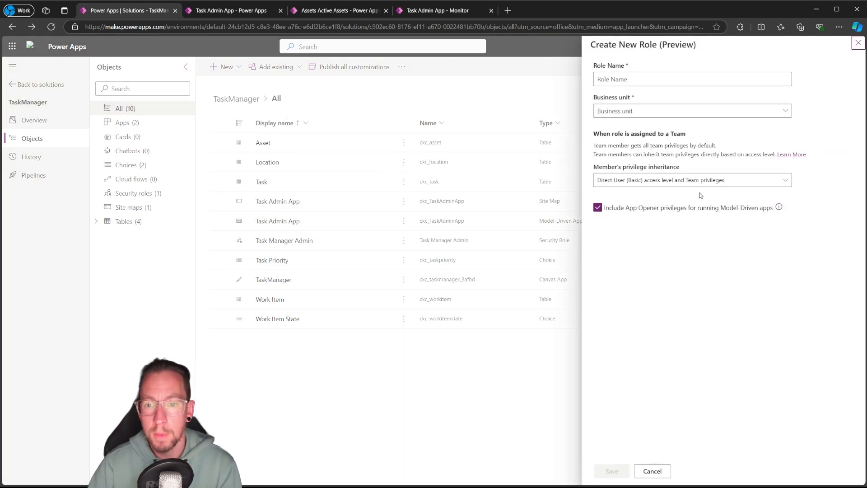
pyautogui.click(626, 81)
pyautogui.write('Task Manager Mechanic')
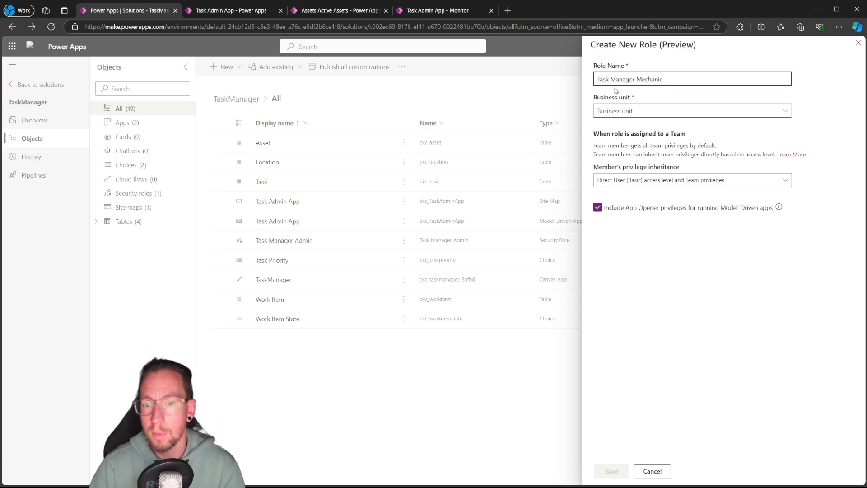
pyautogui.click(623, 111)
pyautogui.click(631, 128)
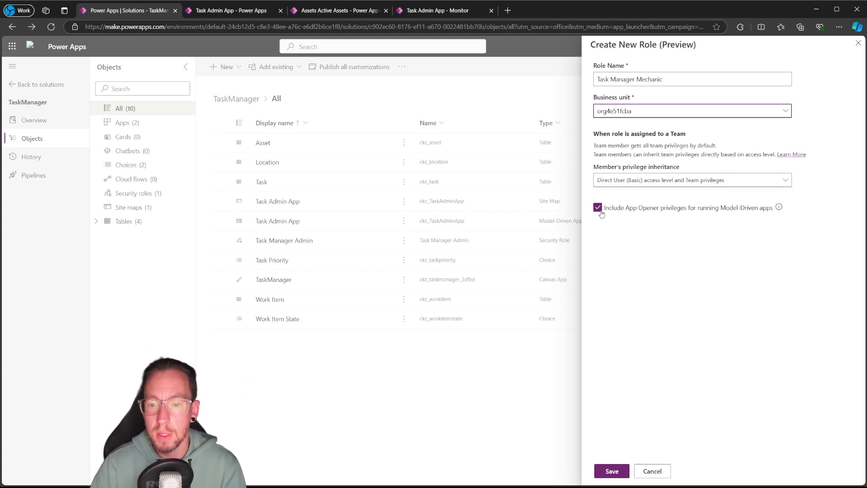
pyautogui.click(621, 468)
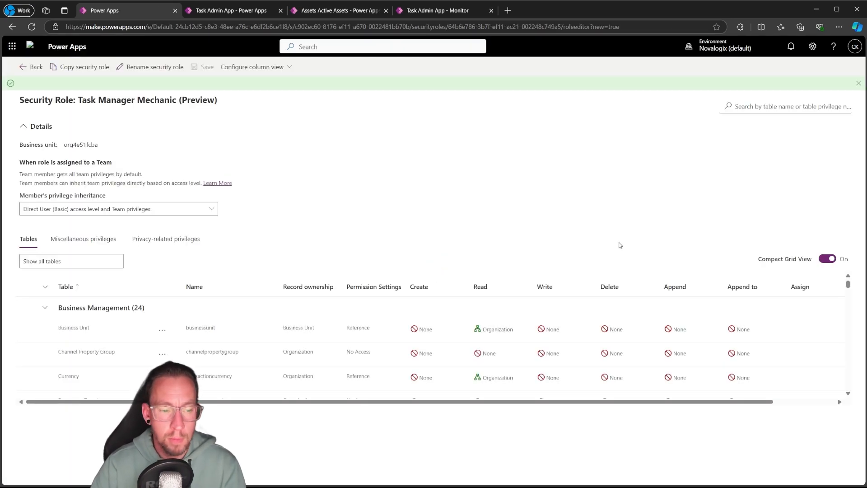
# Filter the role's tables by "location" and grant the custom Location table Organization-level Read privilege
pyautogui.click(765, 107)
pyautogui.write('locatiom')
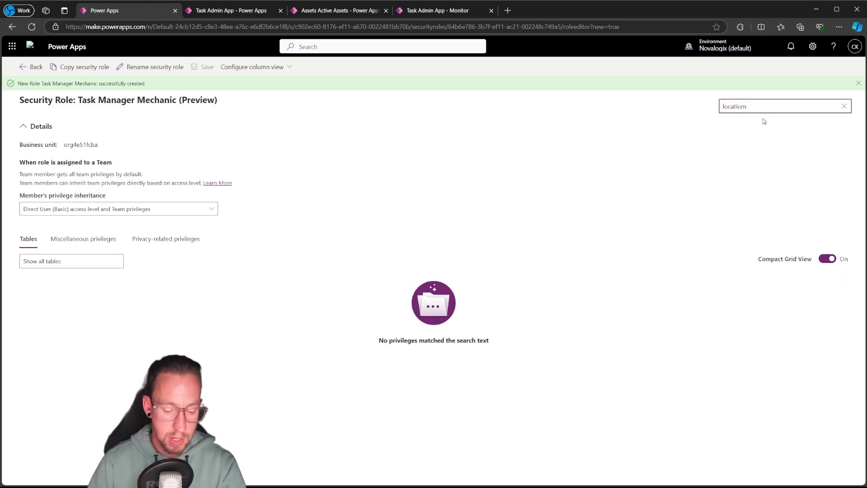
pyautogui.press('BackSpace')
pyautogui.write('n')
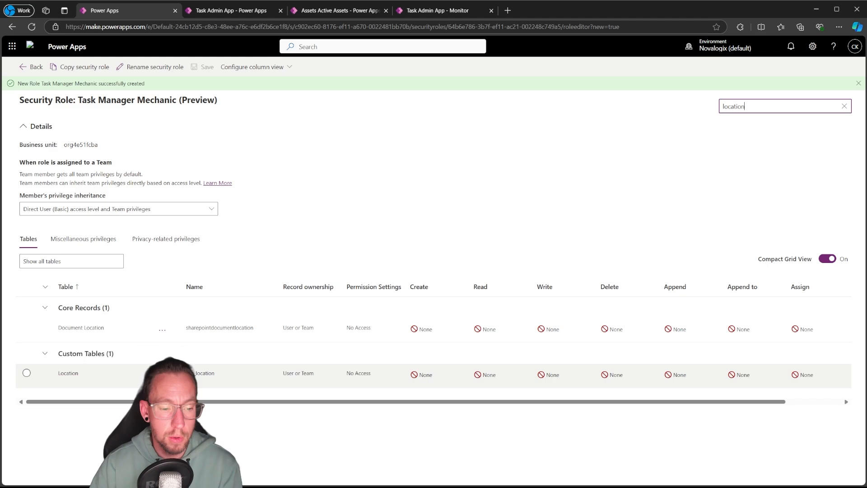
pyautogui.click(441, 373)
pyautogui.click(497, 376)
pyautogui.click(502, 423)
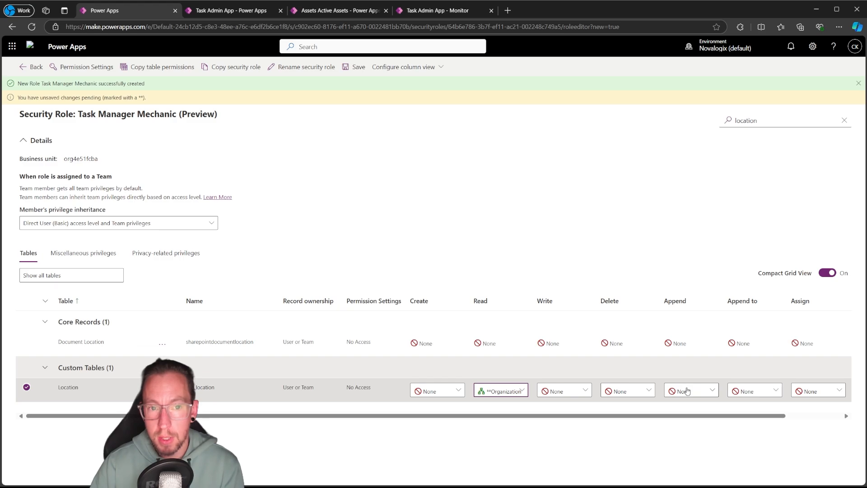
pyautogui.click(687, 390)
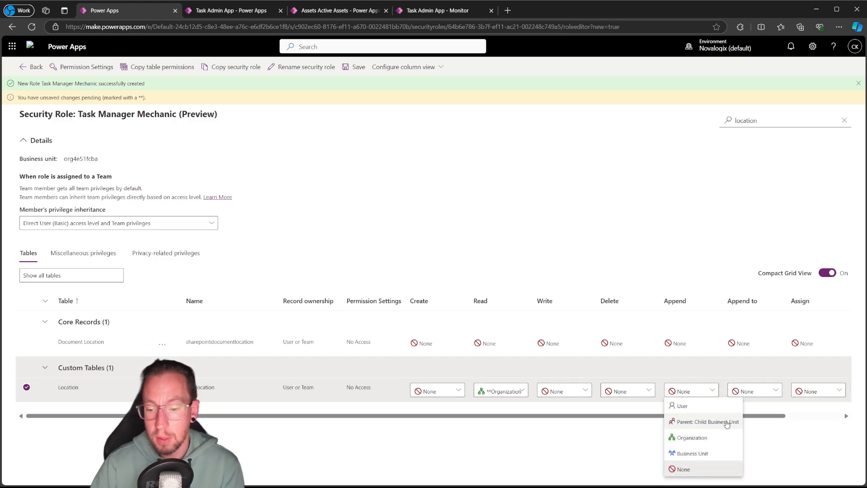
pyautogui.click(698, 437)
pyautogui.click(755, 391)
pyautogui.click(744, 436)
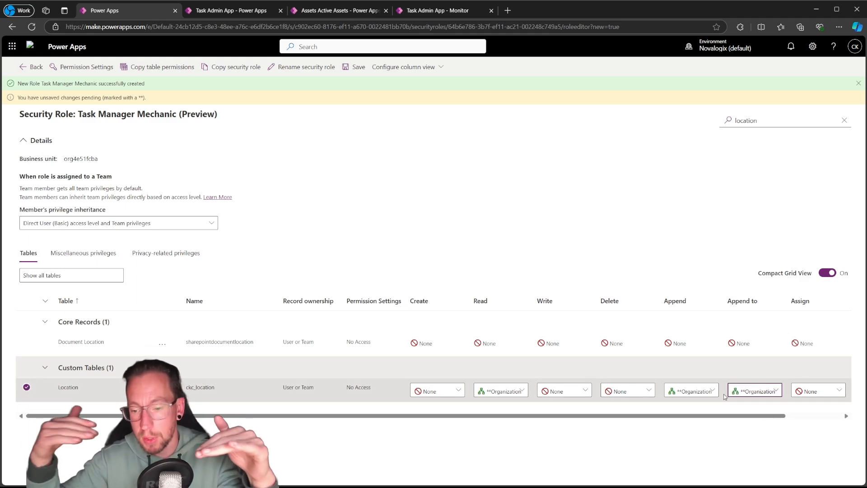
pyautogui.click(700, 395)
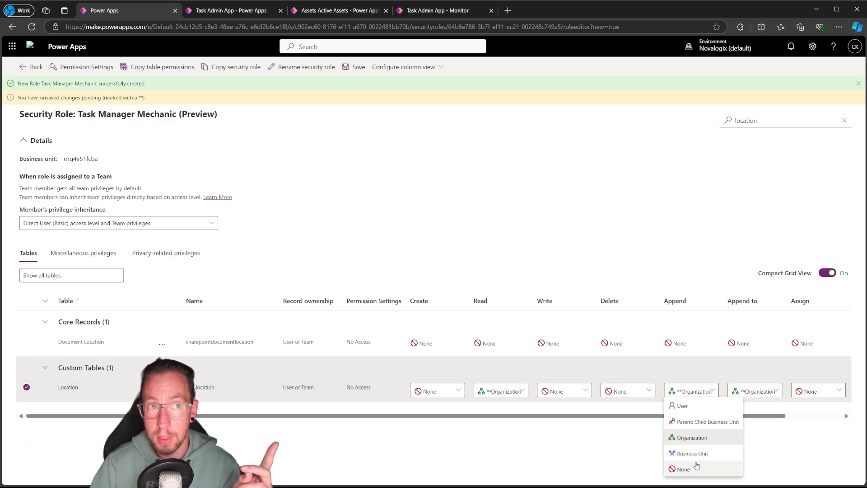
pyautogui.click(685, 468)
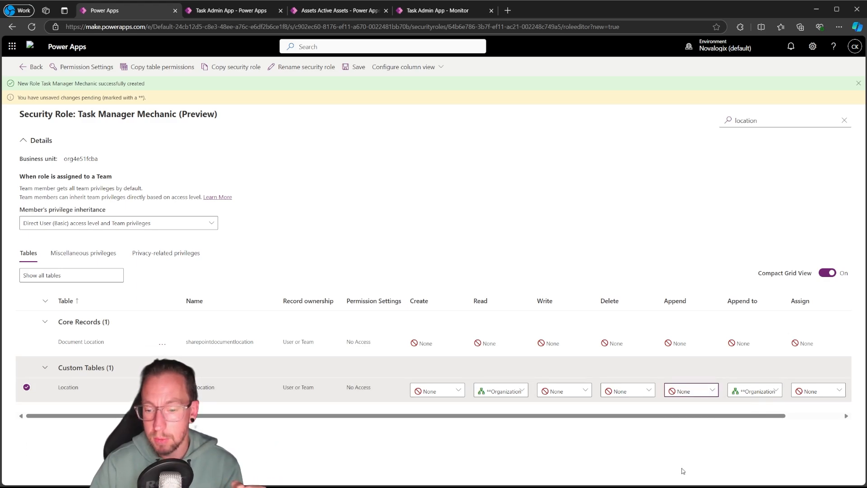
pyautogui.click(756, 392)
pyautogui.click(746, 469)
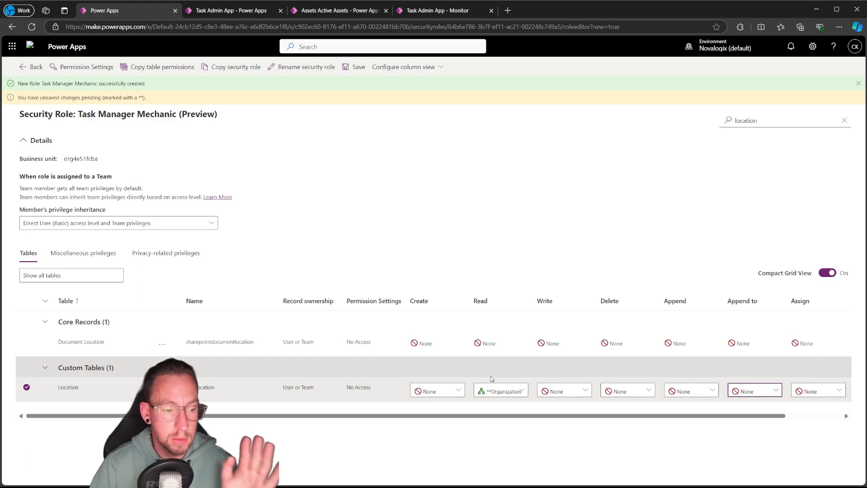
# Filter the tables by "asset" and grant the custom Asset table Organization-level Read and Append to privileges
pyautogui.doubleClick(744, 121)
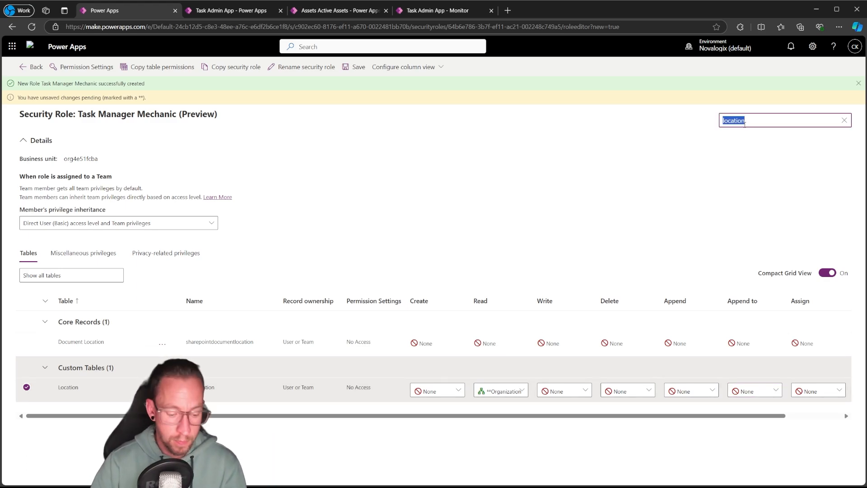
pyautogui.write('asset')
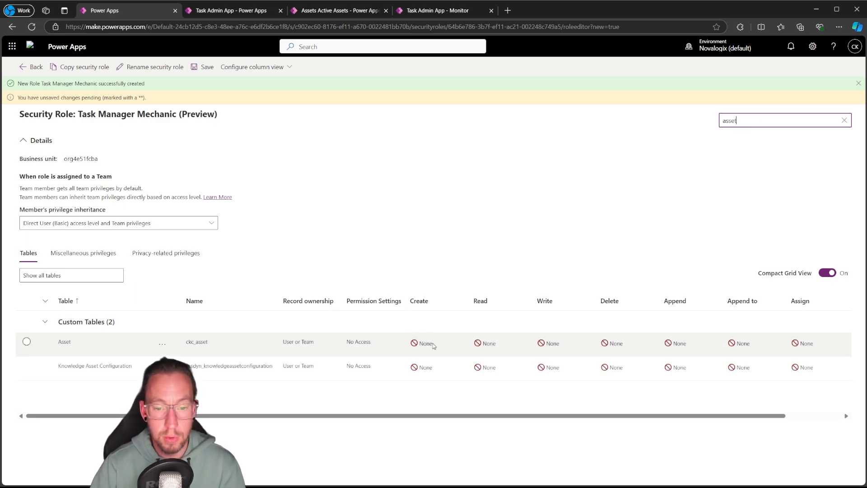
pyautogui.click(480, 345)
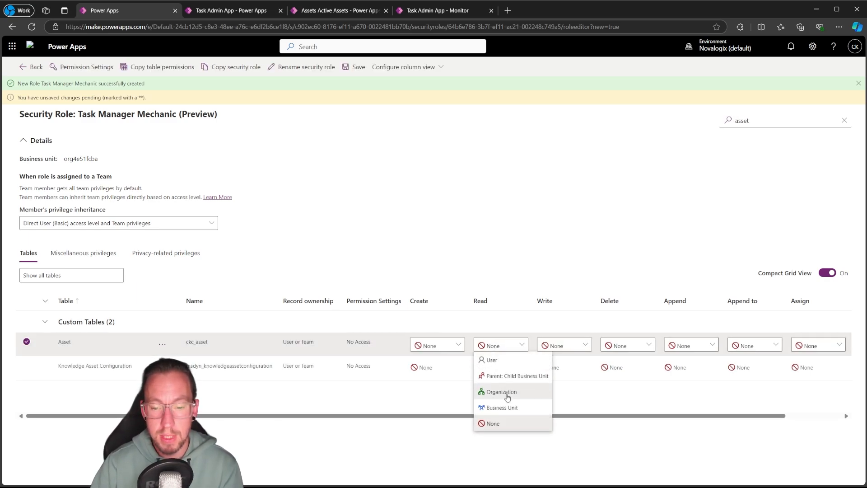
pyautogui.click(507, 393)
pyautogui.click(761, 345)
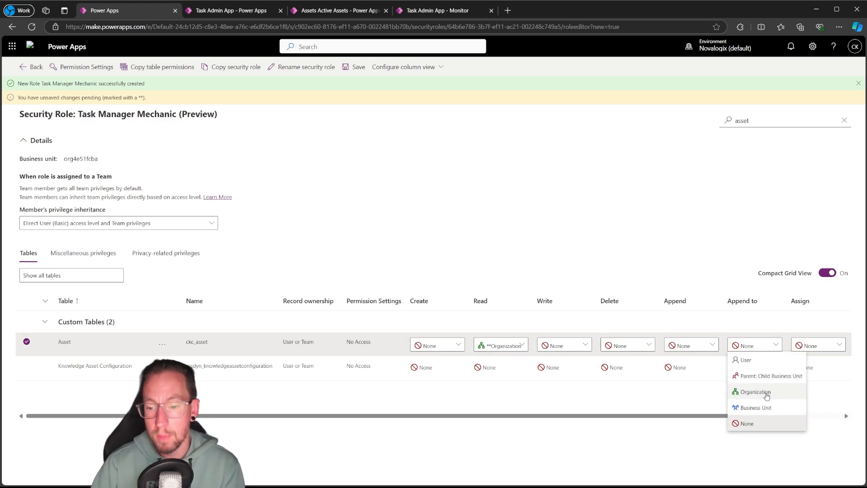
pyautogui.click(764, 395)
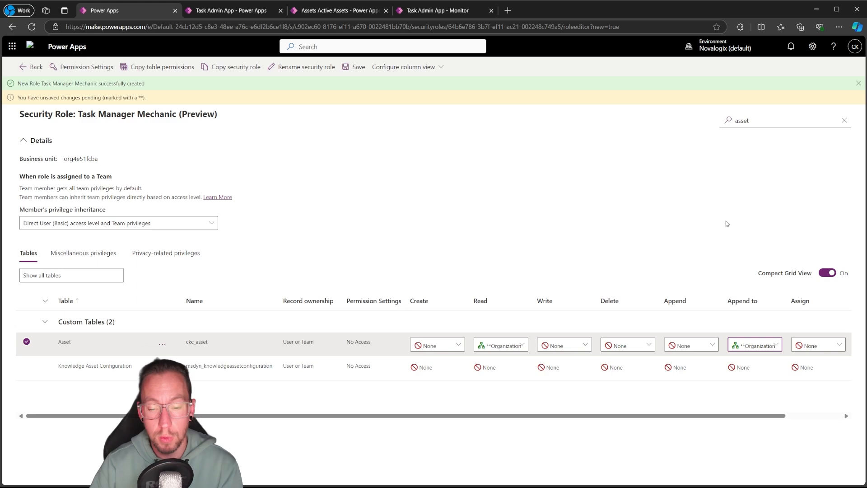
# Filter the tables by "work" and grant the Work Item table Organization-level Create and Read privileges
pyautogui.doubleClick(775, 115)
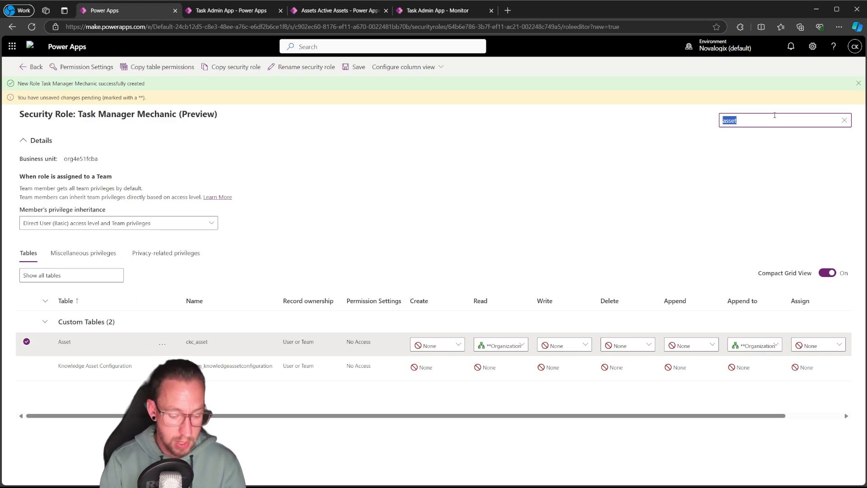
pyautogui.write('work')
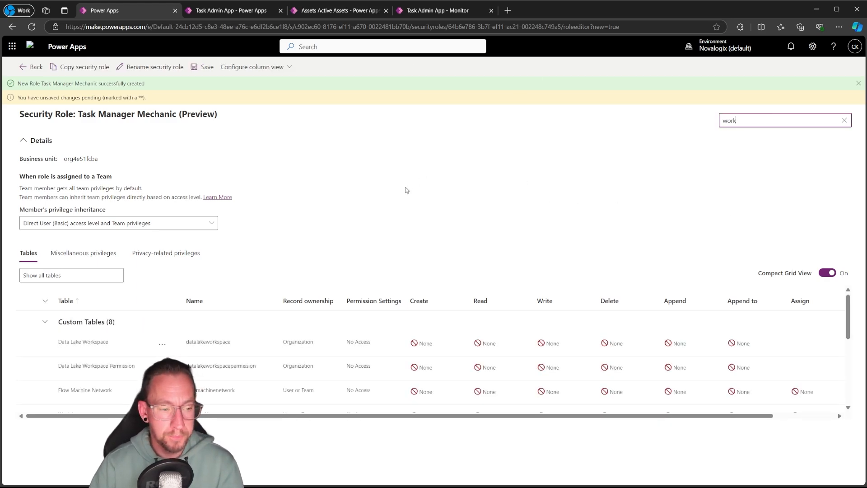
pyautogui.scroll(-5, 117, 361)
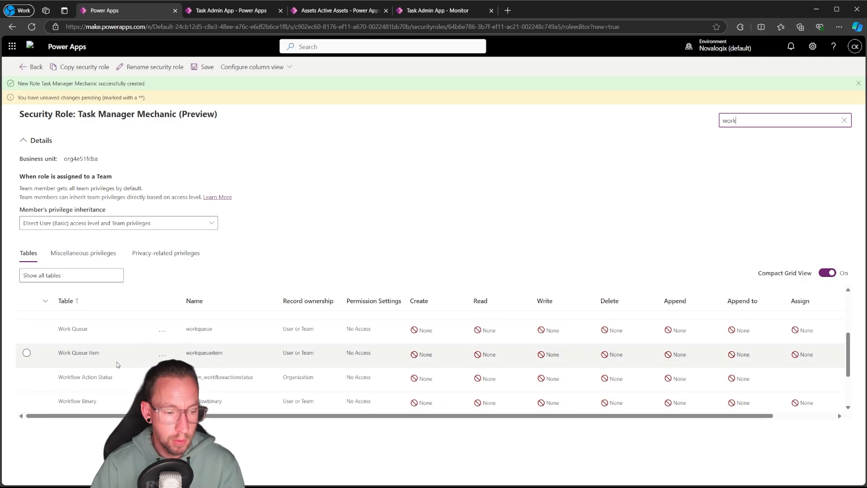
pyautogui.scroll(3, 117, 365)
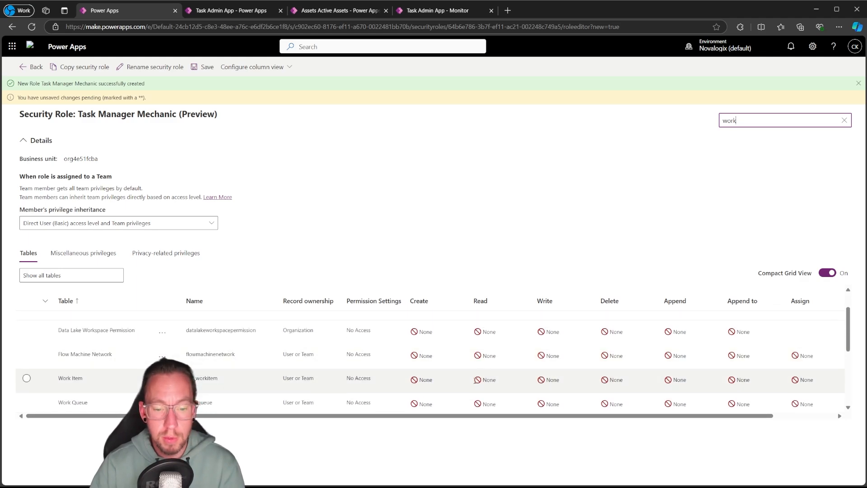
pyautogui.click(435, 384)
pyautogui.click(436, 385)
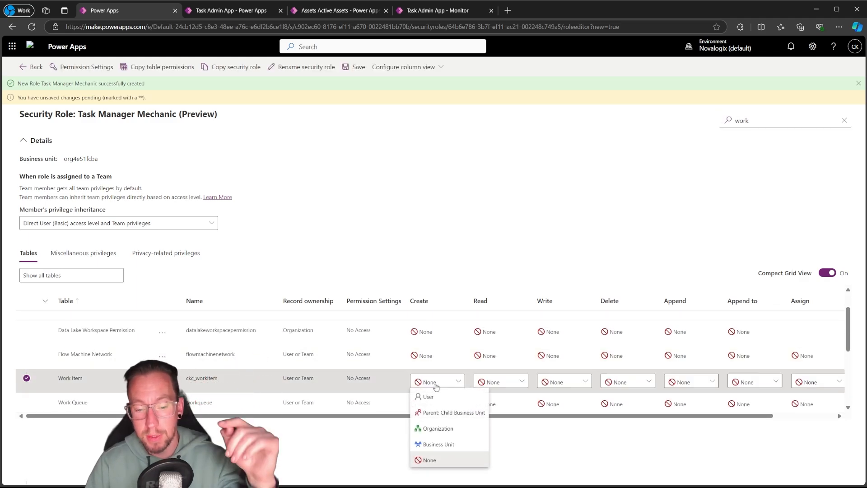
pyautogui.click(435, 428)
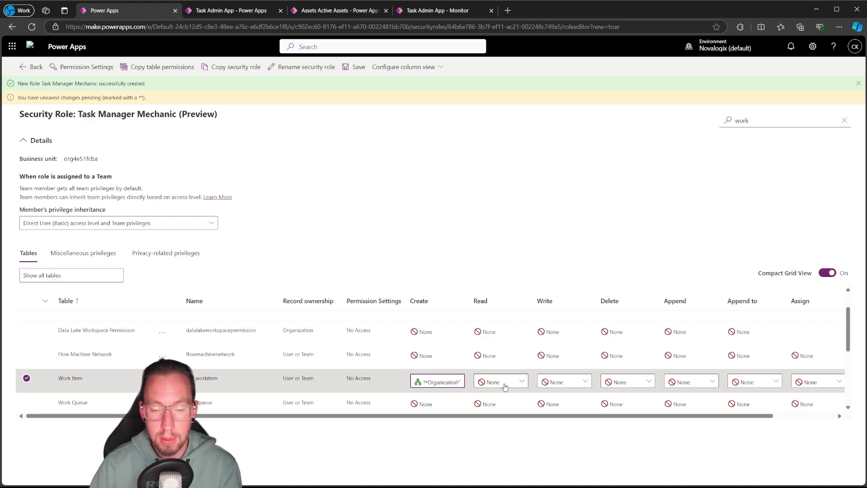
pyautogui.click(498, 383)
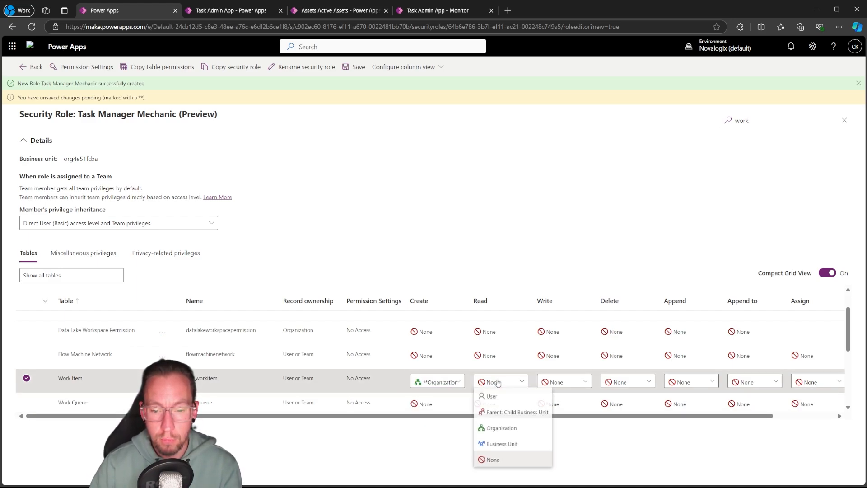
pyautogui.click(503, 427)
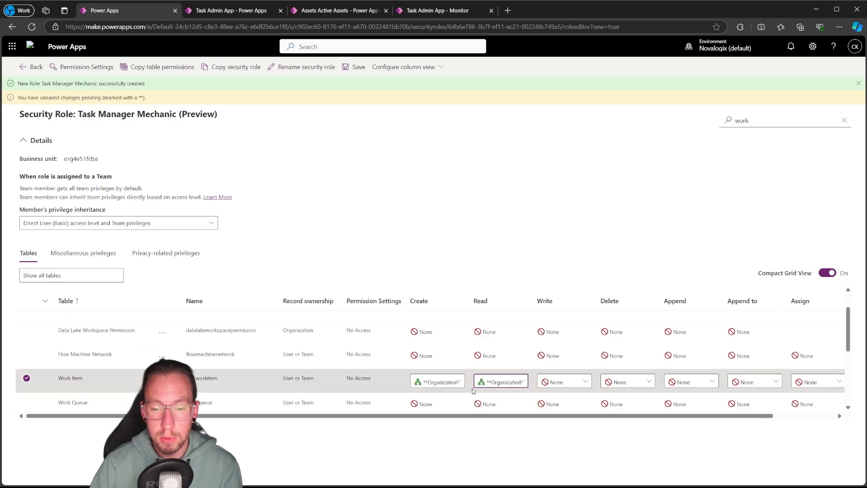
# Grant the Work Item table User-level Write, Append and Append to privileges
pyautogui.click(574, 380)
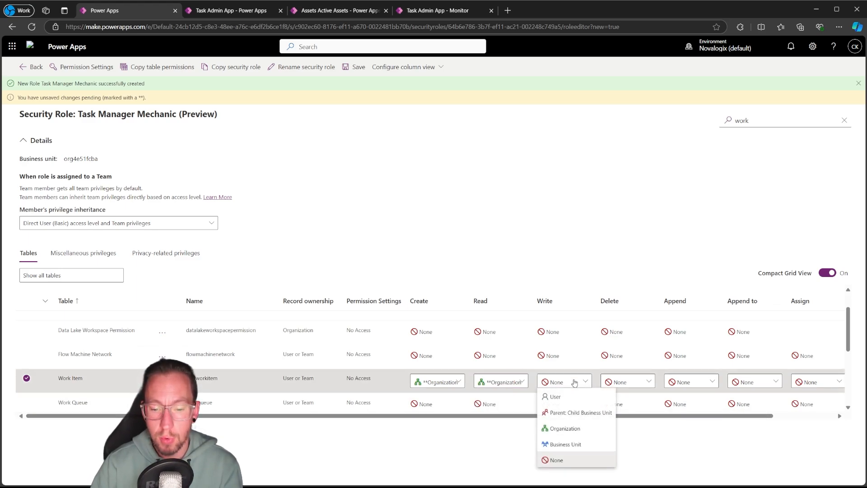
pyautogui.click(567, 396)
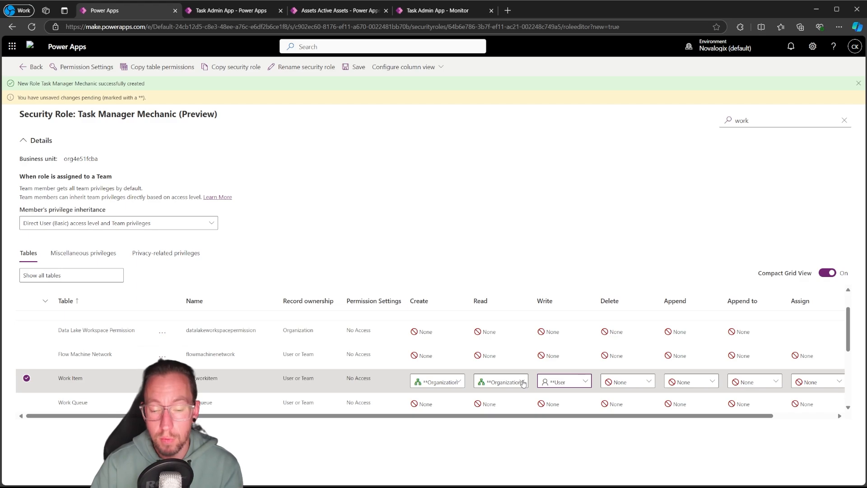
pyautogui.click(697, 383)
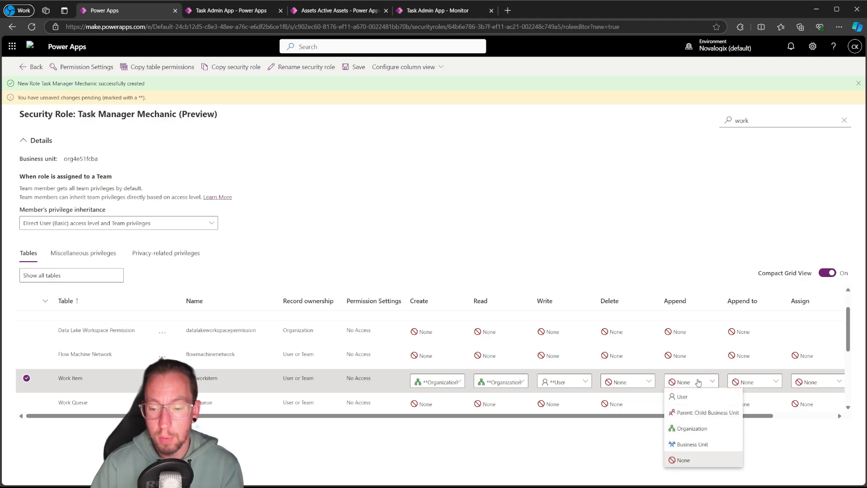
pyautogui.click(690, 396)
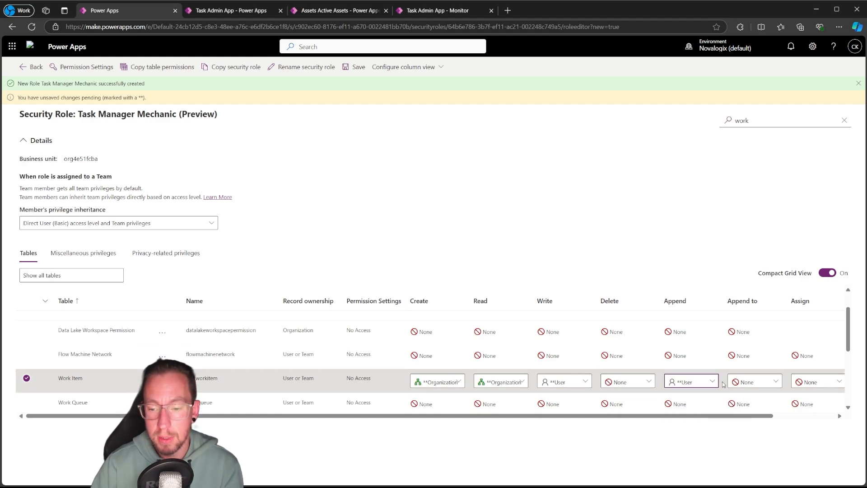
pyautogui.click(750, 382)
pyautogui.click(753, 395)
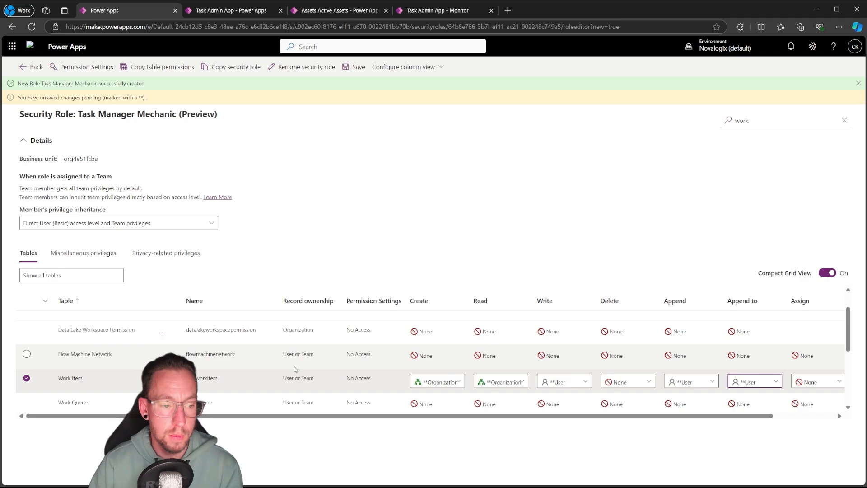
# Filter the tables by "task" and grant the custom Task table Organization-level Create privilege
pyautogui.doubleClick(748, 123)
pyautogui.write('ta')
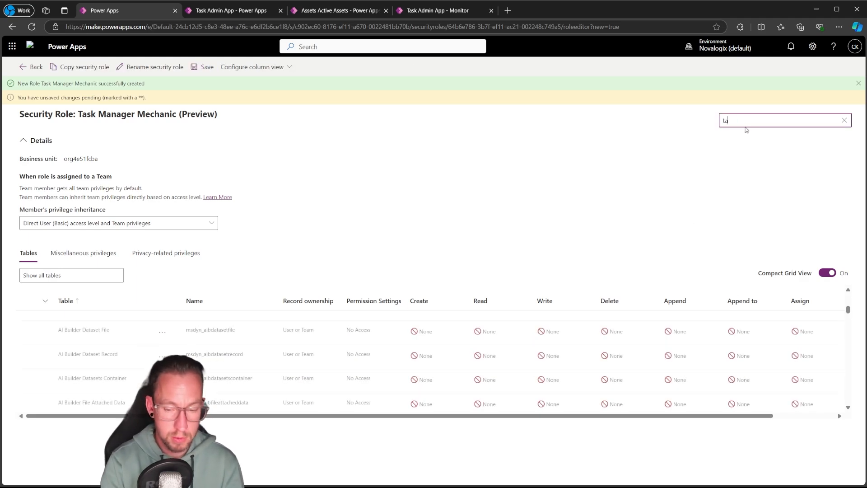
pyautogui.write('sk')
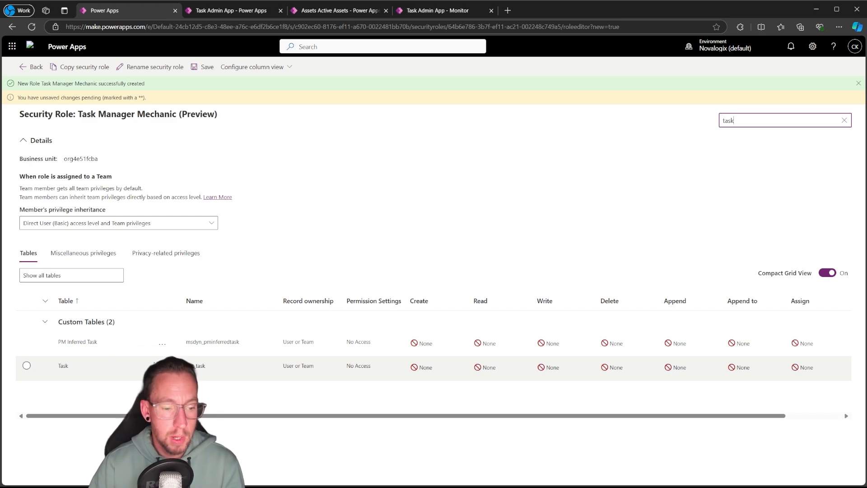
pyautogui.click(393, 368)
pyautogui.click(431, 369)
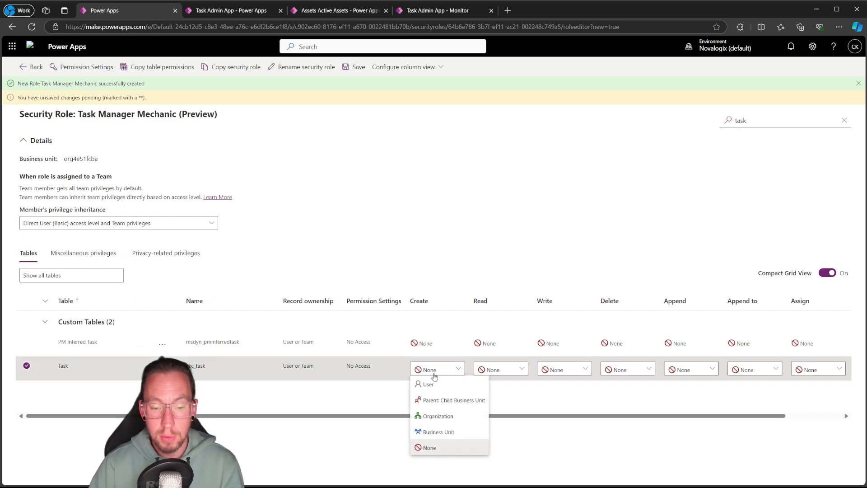
pyautogui.click(437, 415)
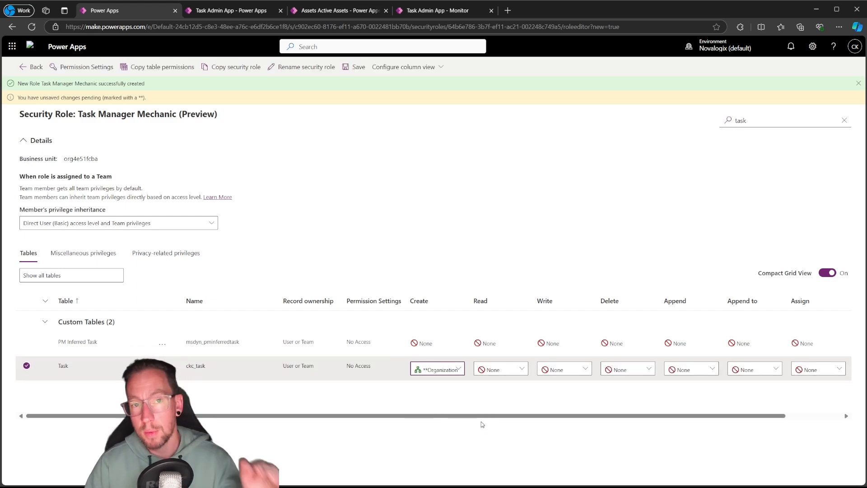
# Grant the custom Task table Organization-level Read, Write, Append and Append to privileges
pyautogui.click(509, 375)
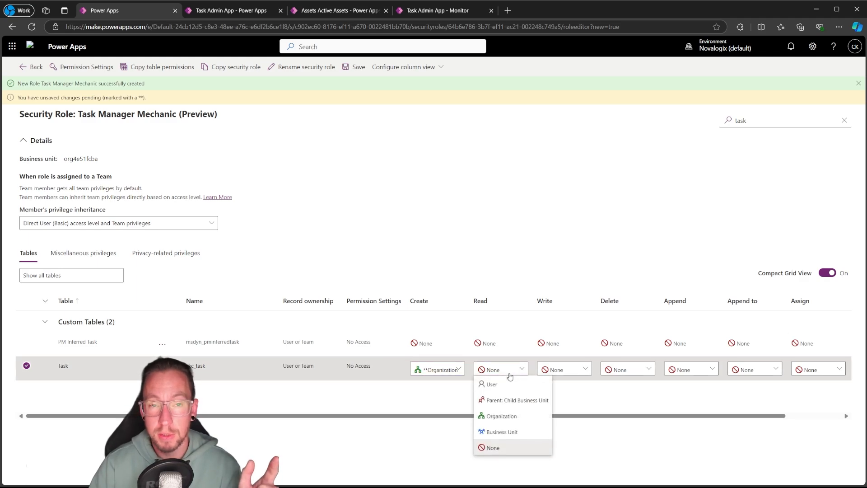
pyautogui.click(500, 415)
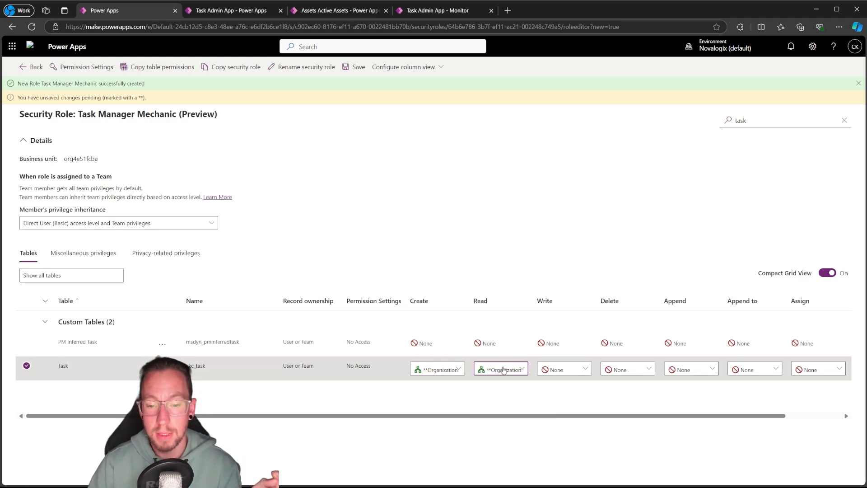
pyautogui.click(577, 376)
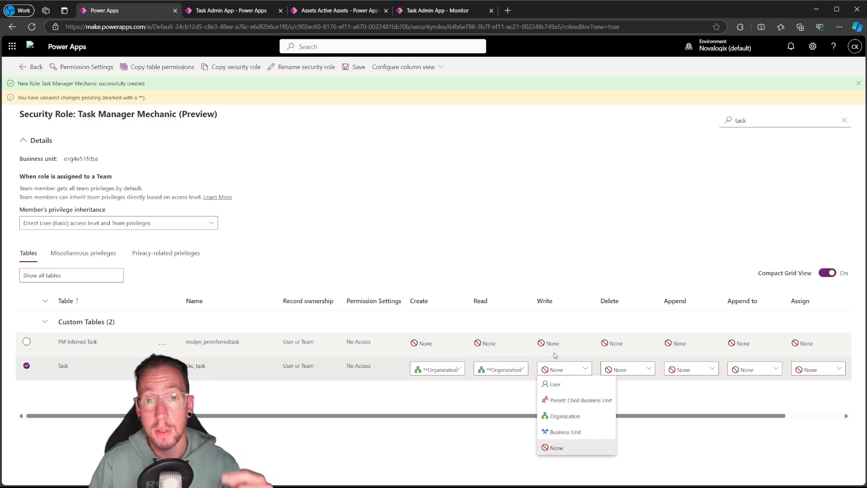
pyautogui.click(566, 415)
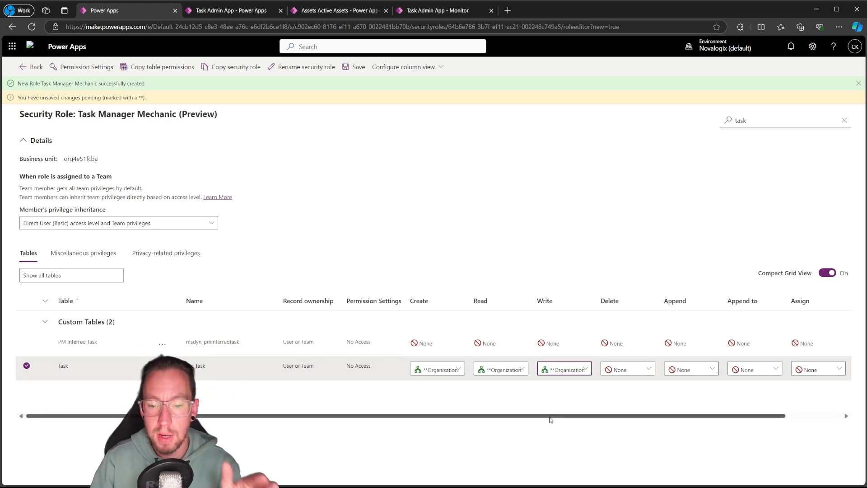
pyautogui.click(694, 370)
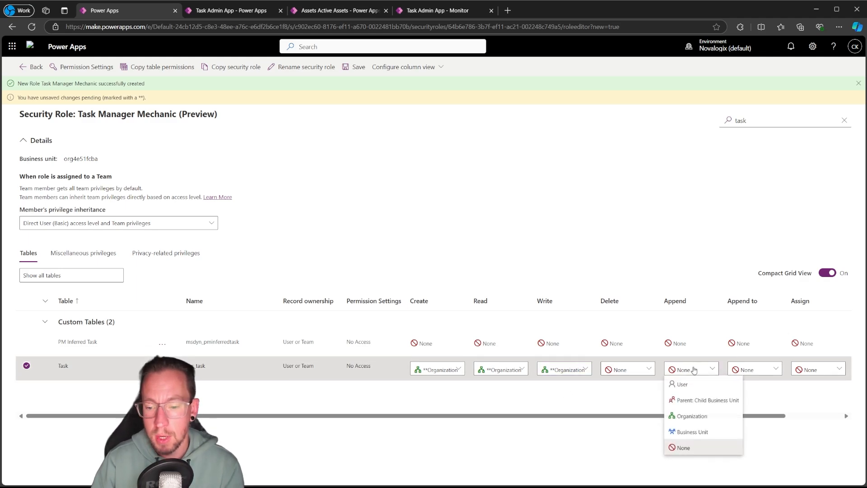
pyautogui.click(692, 415)
pyautogui.click(758, 370)
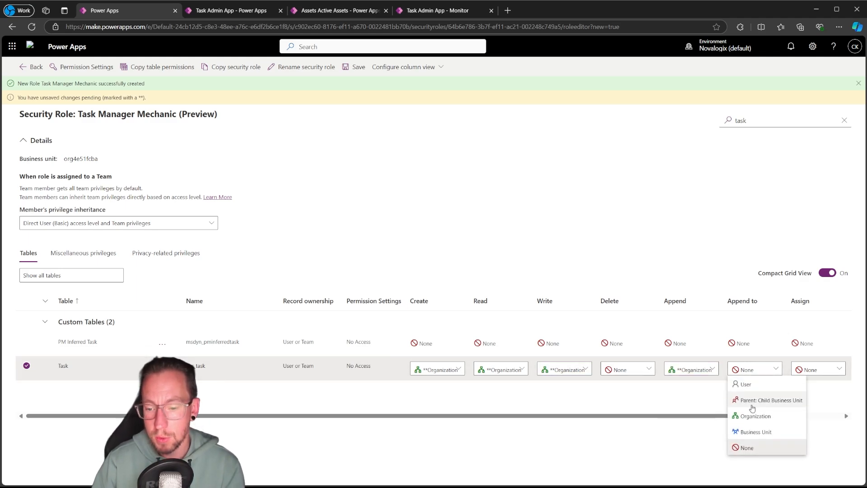
pyautogui.click(754, 416)
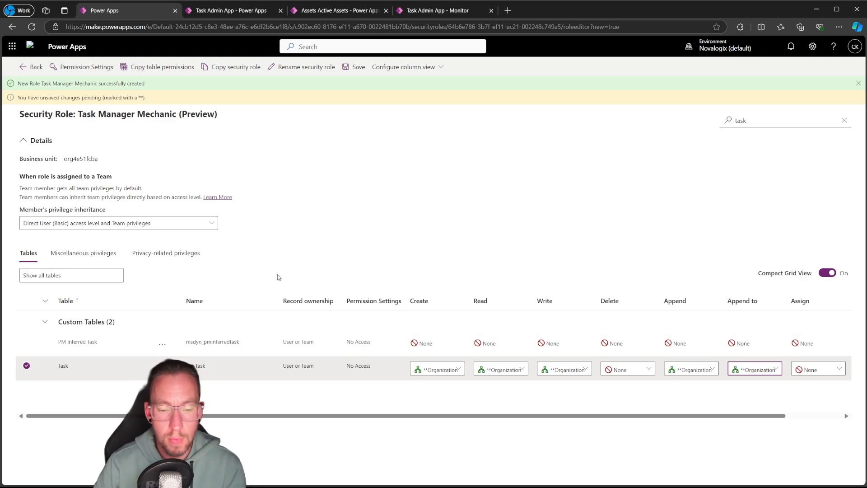
# Review the role's privileges by filtering the tables for "asset", "loca", "asset", "work item" and "task" in turn
pyautogui.doubleClick(737, 123)
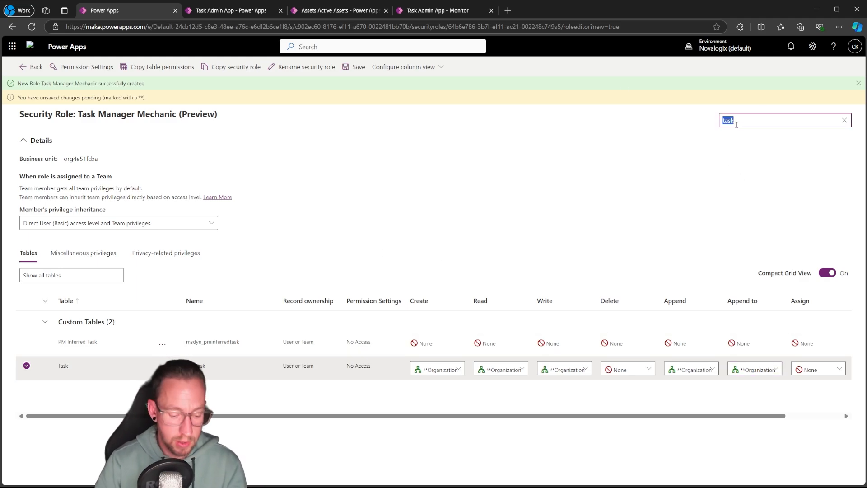
pyautogui.write('asset')
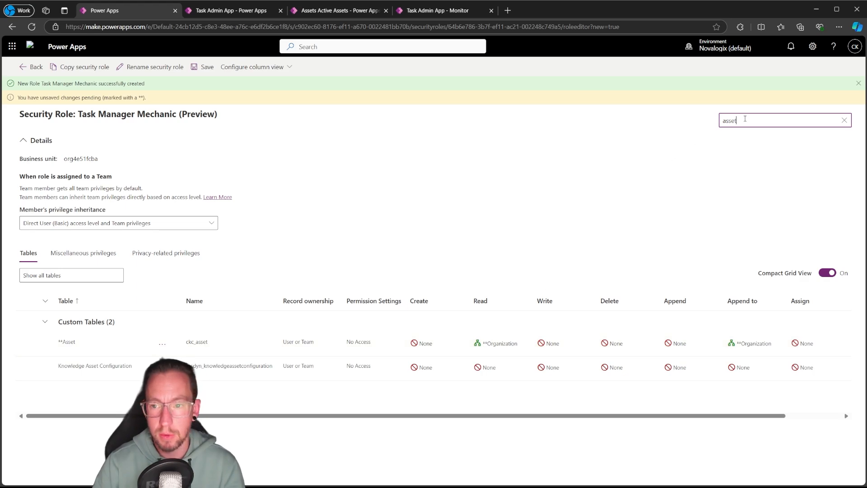
pyautogui.doubleClick(745, 119)
pyautogui.write('loca')
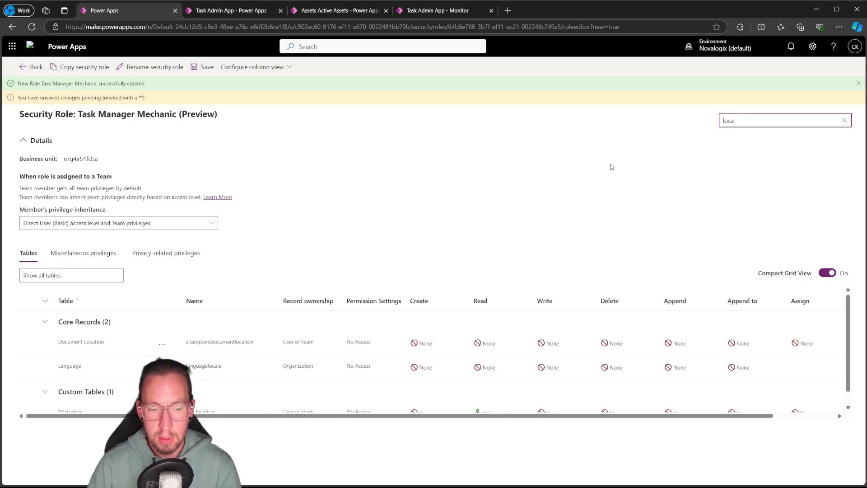
pyautogui.scroll(-1, 265, 376)
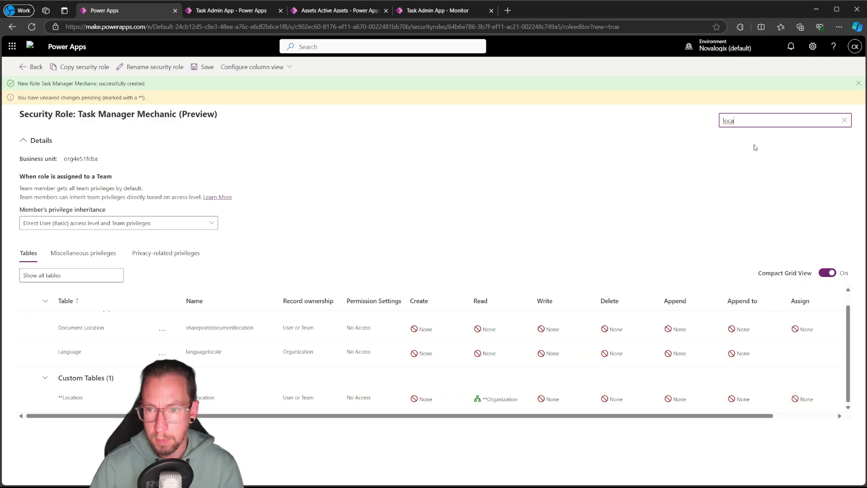
pyautogui.moveTo(750, 120); pyautogui.dragTo(573, 112)
pyautogui.write('asset')
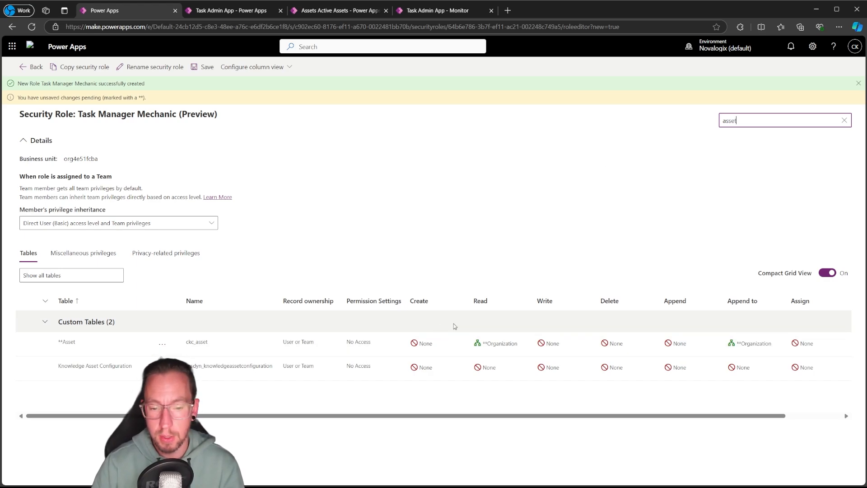
pyautogui.moveTo(739, 121); pyautogui.dragTo(580, 119)
pyautogui.write('work')
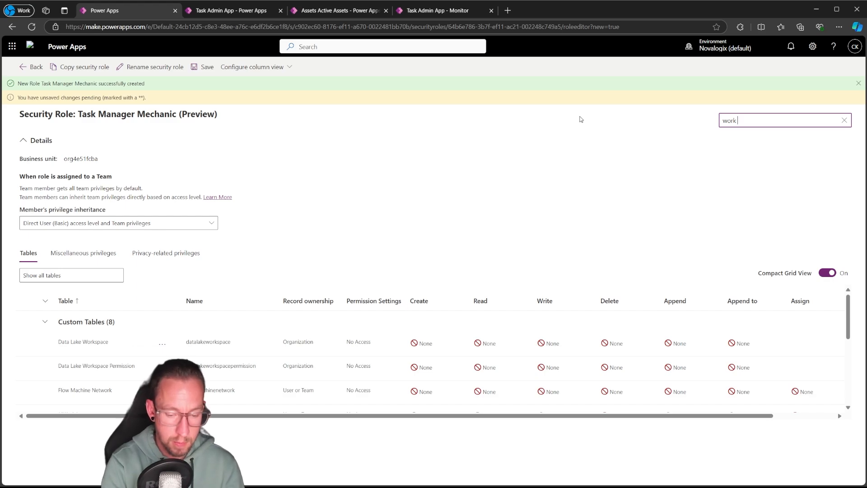
pyautogui.write(' item')
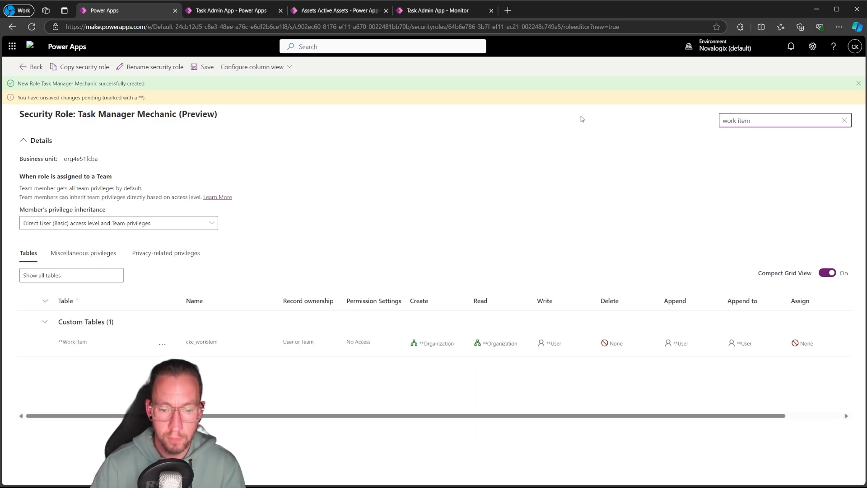
pyautogui.moveTo(750, 121); pyautogui.dragTo(428, 104)
pyautogui.write('task')
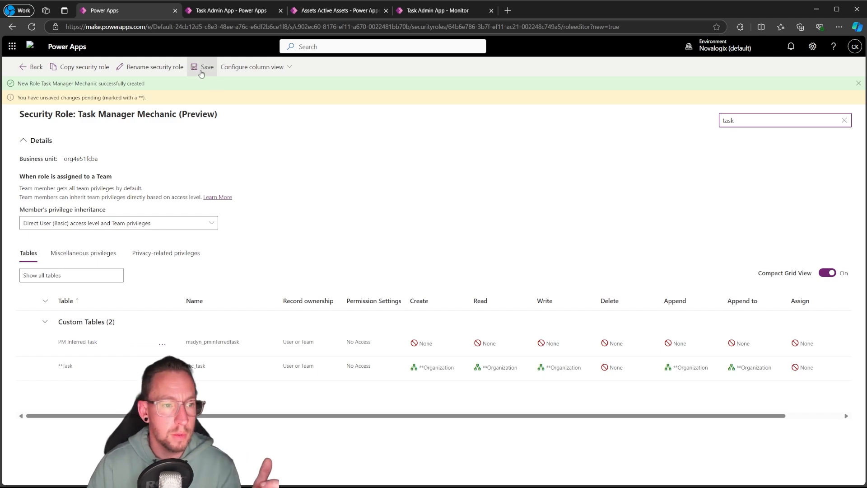
# Save the Task Manager Mechanic role and return to the apps of the TaskManager solution
pyautogui.click(201, 71)
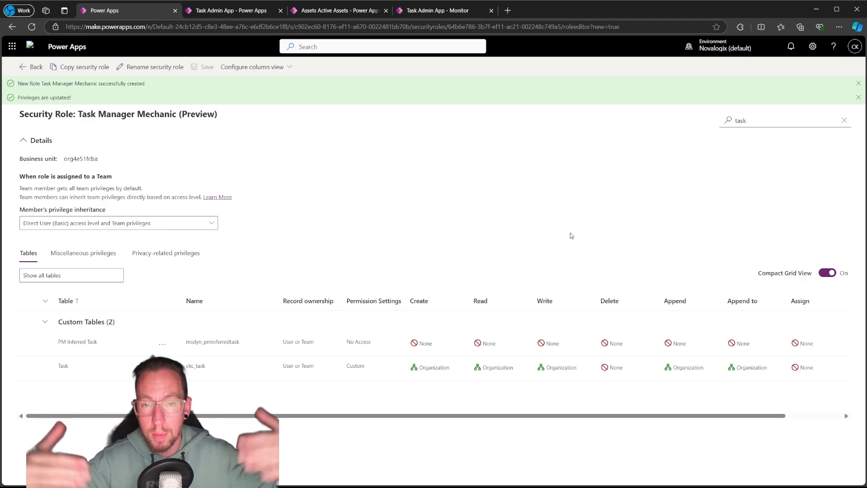
pyautogui.click(12, 67)
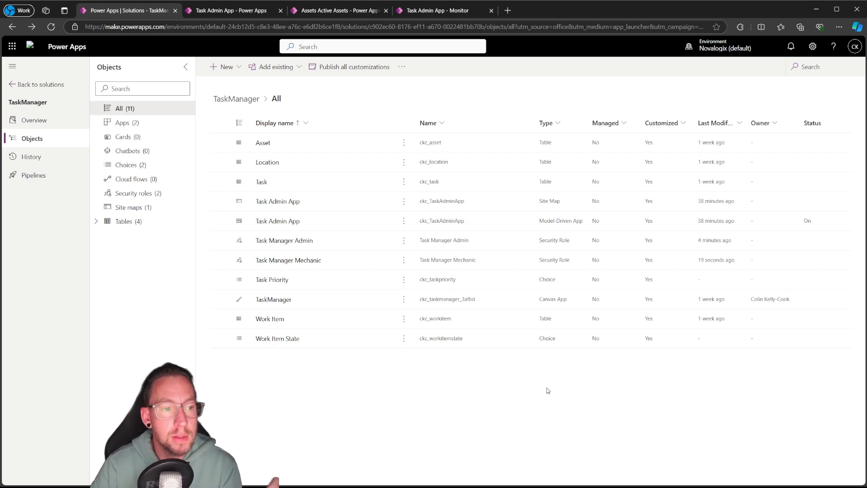
pyautogui.click(129, 123)
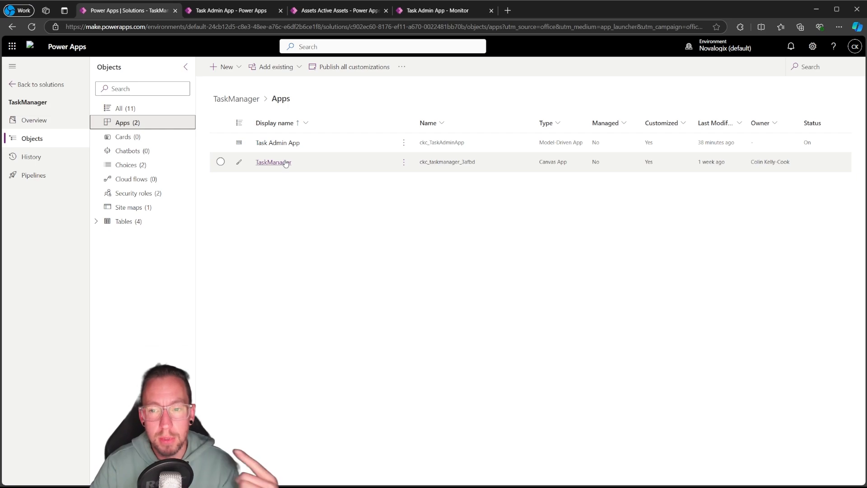
# Start sharing the Task Admin App and open the choice of Dataverse security roles for the app
pyautogui.click(405, 142)
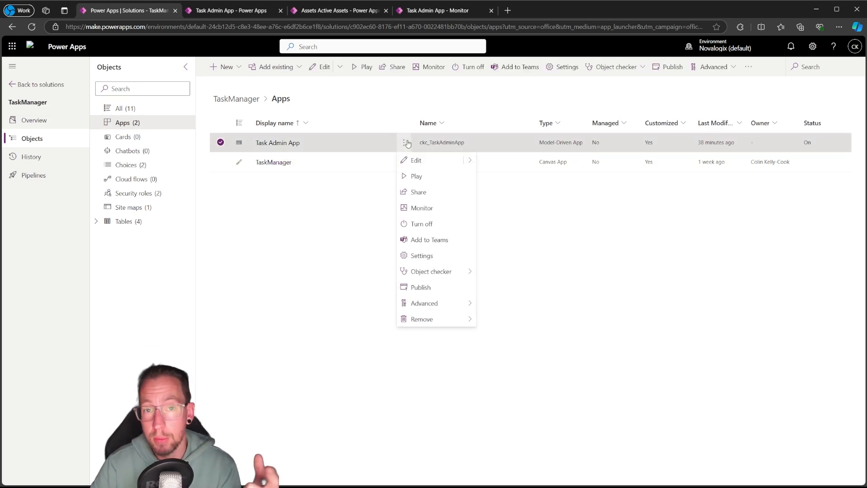
pyautogui.click(418, 193)
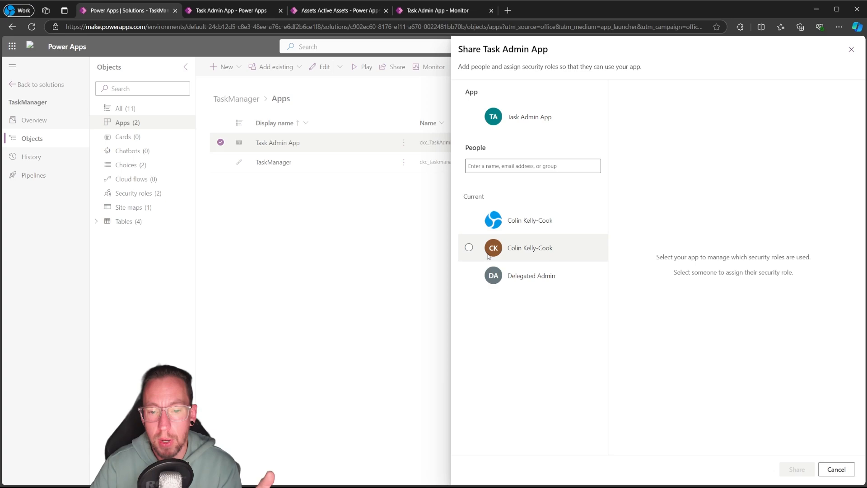
pyautogui.click(470, 118)
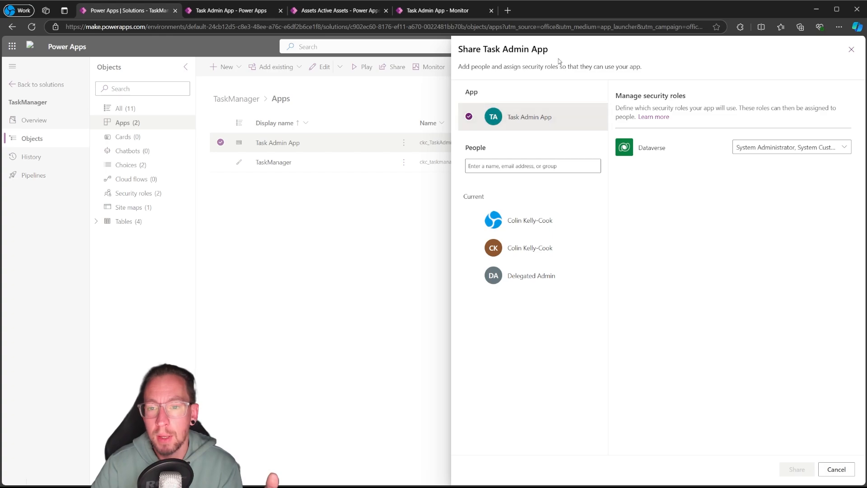
pyautogui.click(844, 147)
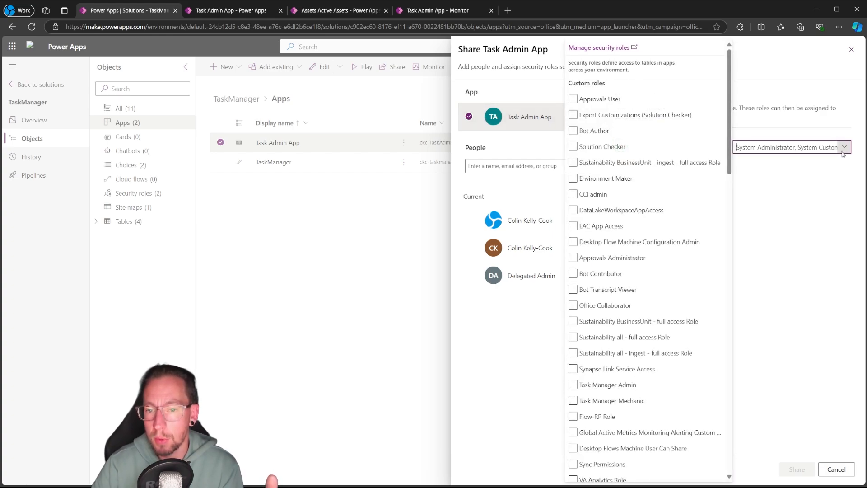
# Look through the custom and standard security roles available for the Task Admin App
pyautogui.scroll(-5, 625, 122)
pyautogui.scroll(-10, 625, 122)
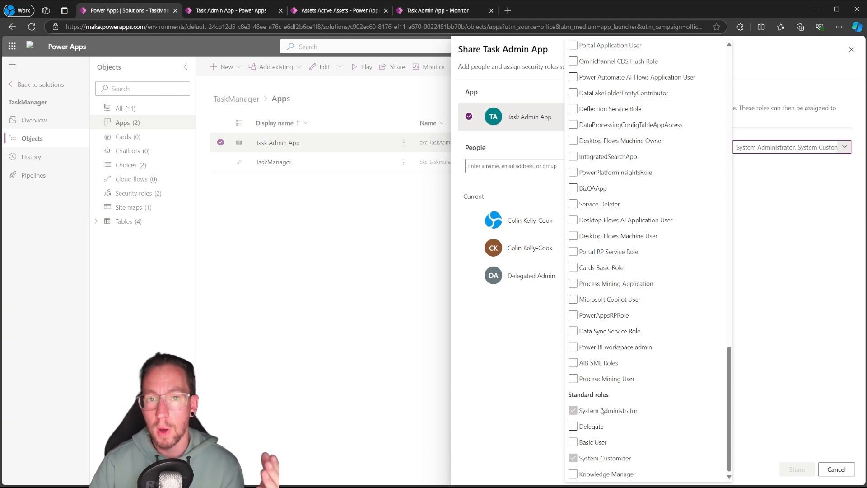
pyautogui.click(640, 314)
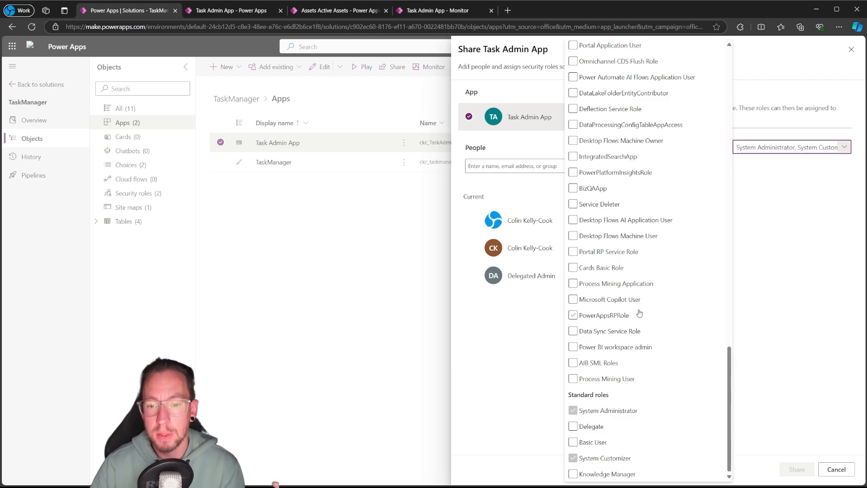
pyautogui.scroll(15, 640, 314)
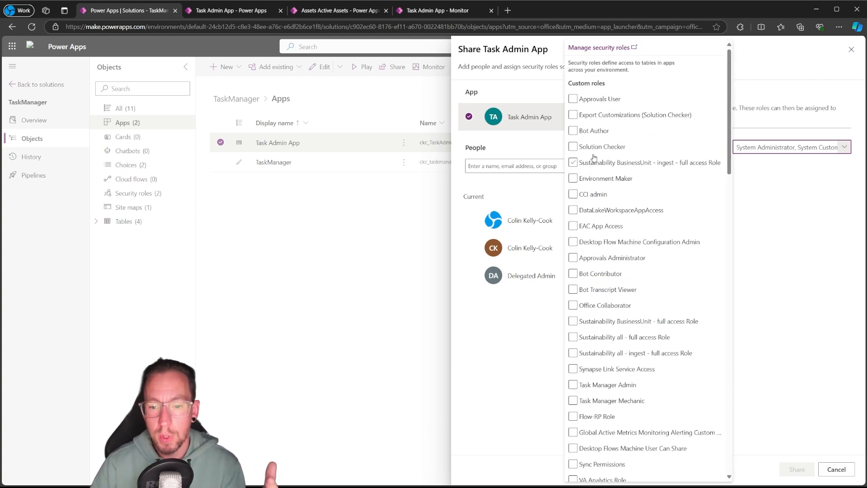
pyautogui.scroll(-15, 594, 157)
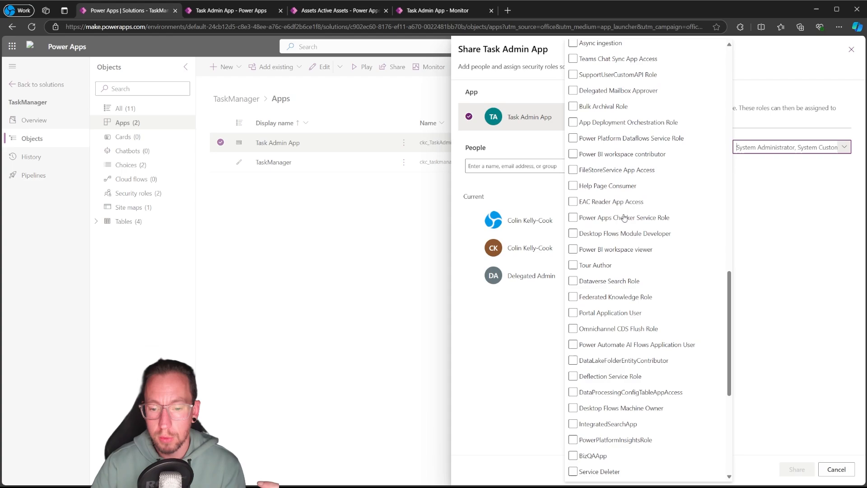
pyautogui.scroll(-5, 624, 218)
pyautogui.click(632, 206)
pyautogui.scroll(-2, 632, 219)
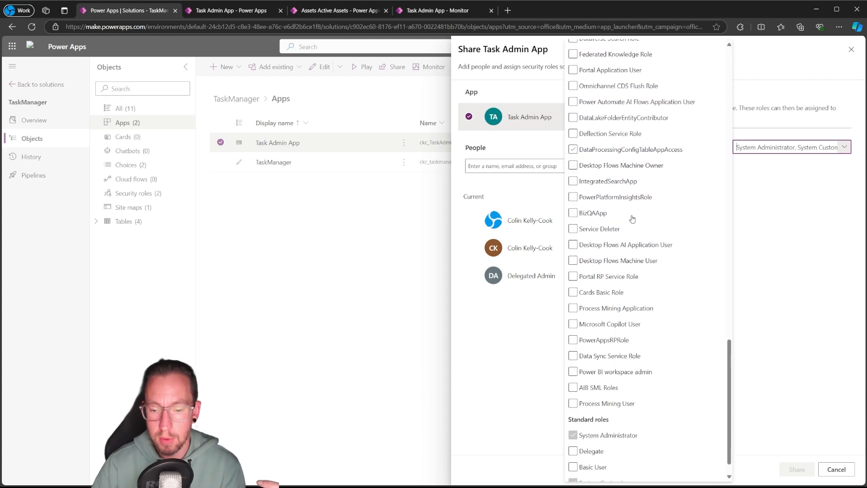
pyautogui.scroll(-1, 633, 219)
pyautogui.click(656, 241)
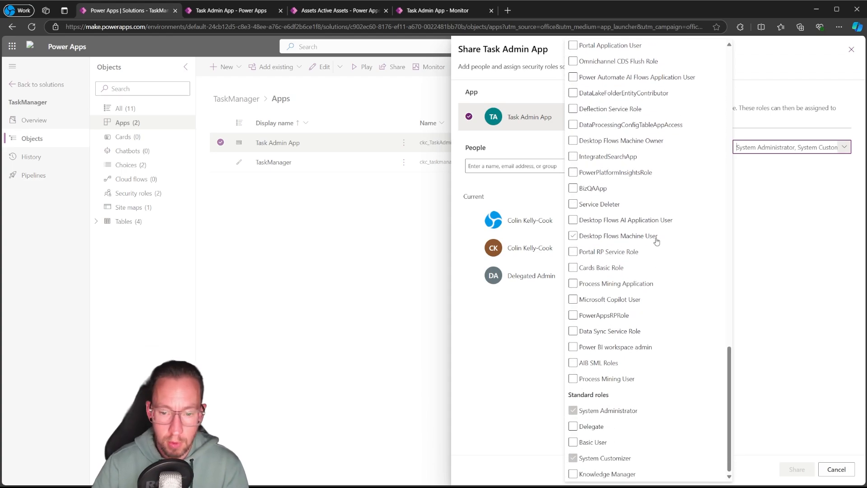
pyautogui.scroll(5, 615, 368)
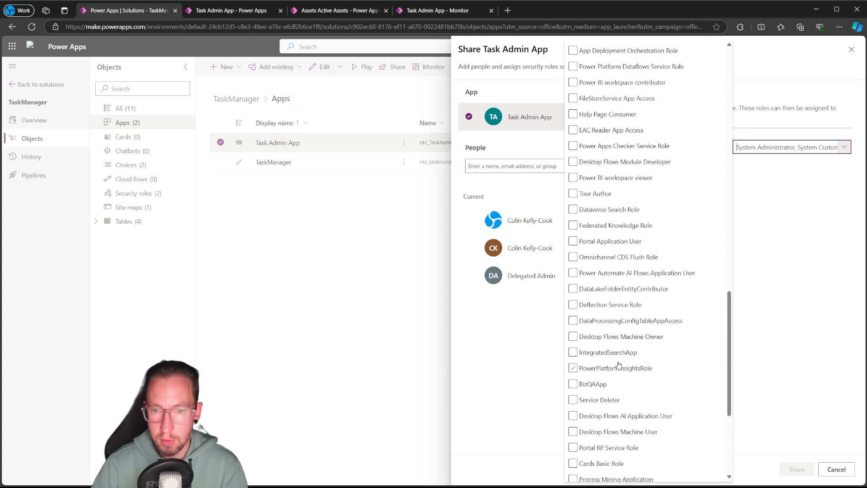
pyautogui.scroll(15, 618, 365)
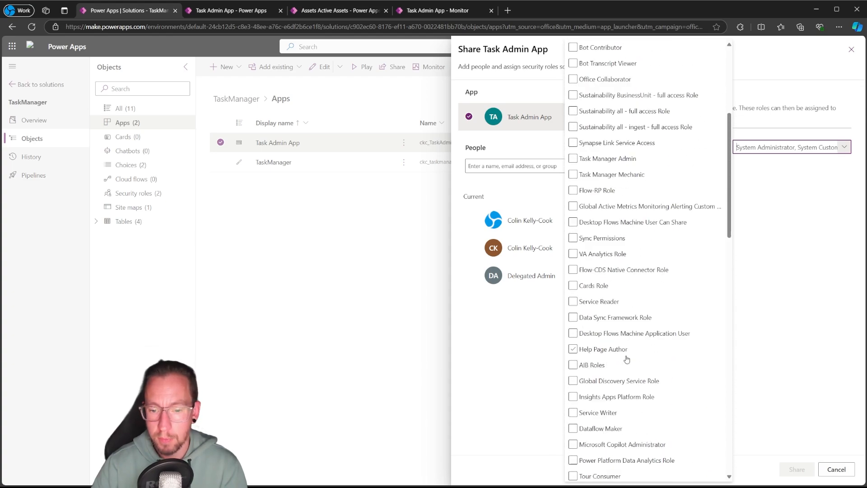
pyautogui.scroll(5, 627, 359)
# Select the Task Manager Admin security role for the Task Admin App
pyautogui.write('Task Manager Admin')
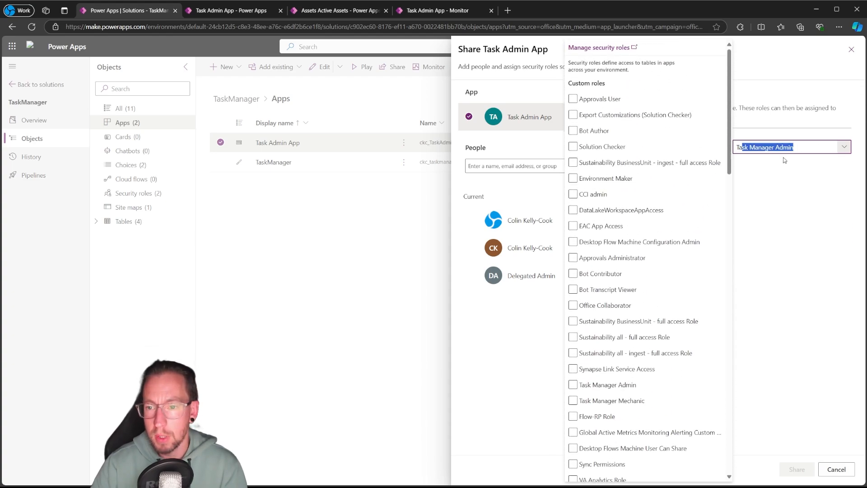
pyautogui.press('Return')
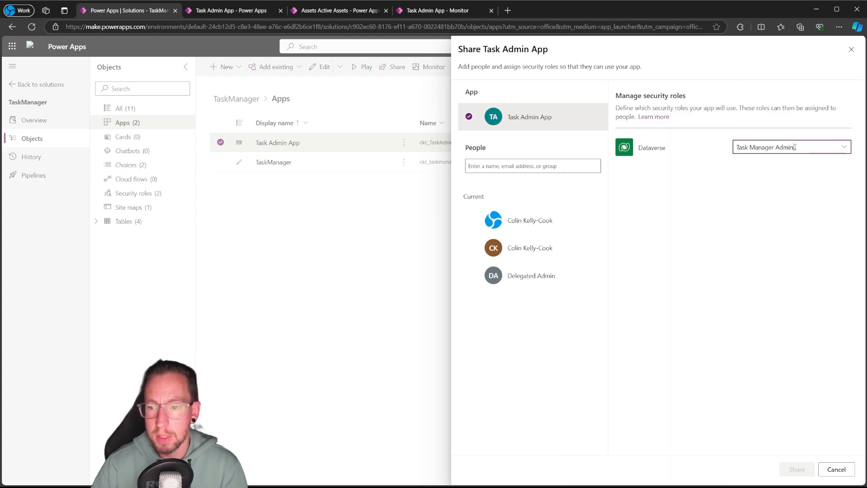
pyautogui.click(844, 147)
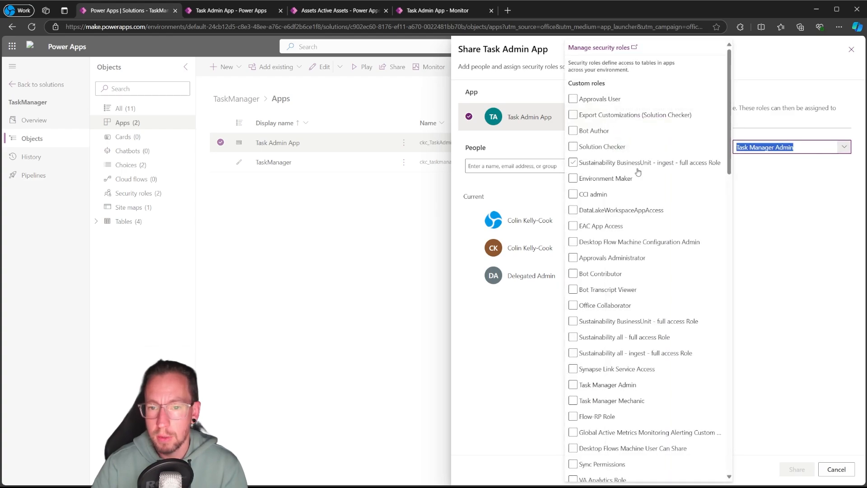
pyautogui.scroll(-3, 609, 188)
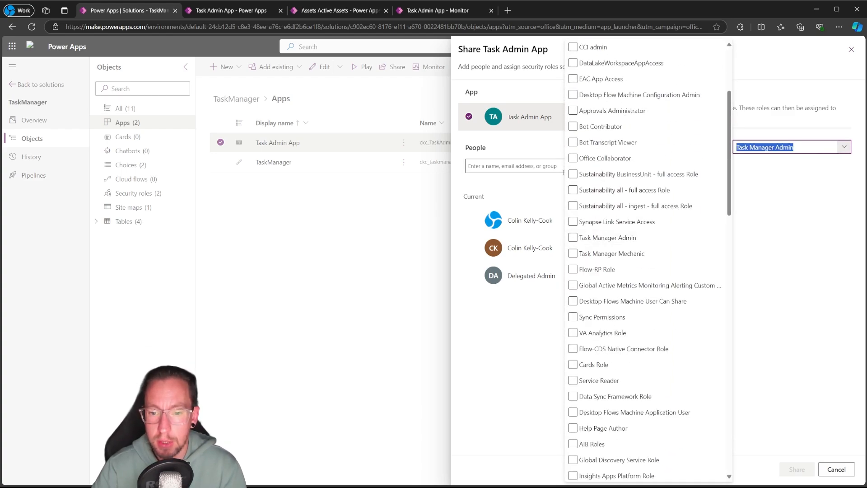
pyautogui.click(574, 238)
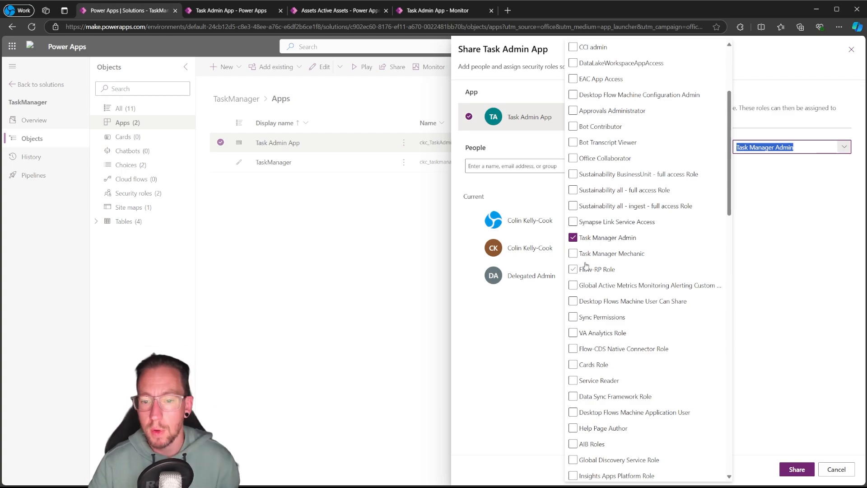
# Share the Task Admin App with the selected security role and close its sharing settings
pyautogui.click(804, 468)
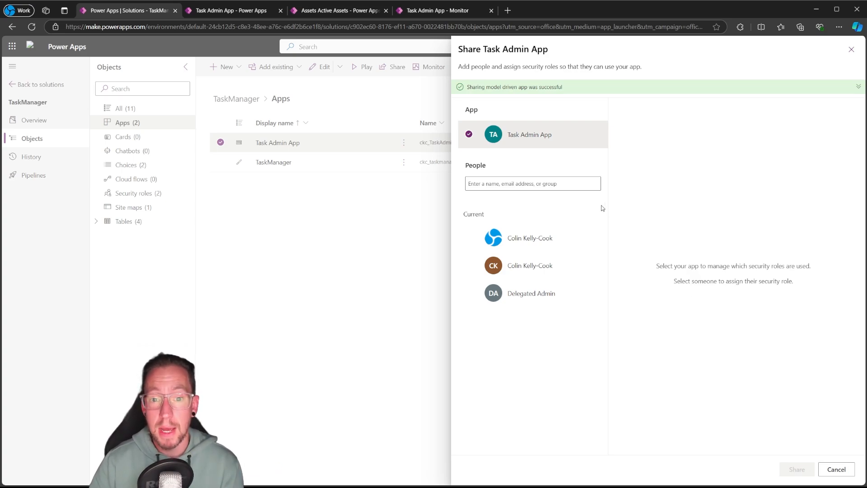
pyautogui.click(851, 49)
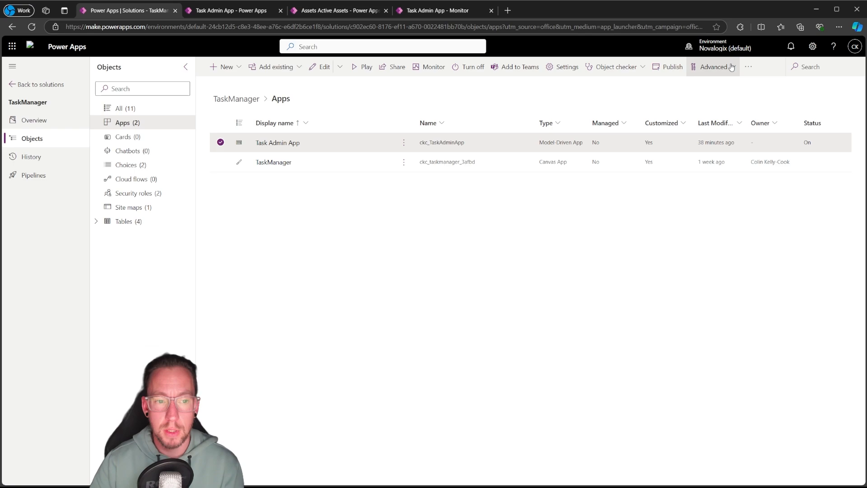
# Select only the TaskManager canvas app and open its sharing settings
pyautogui.click(220, 162)
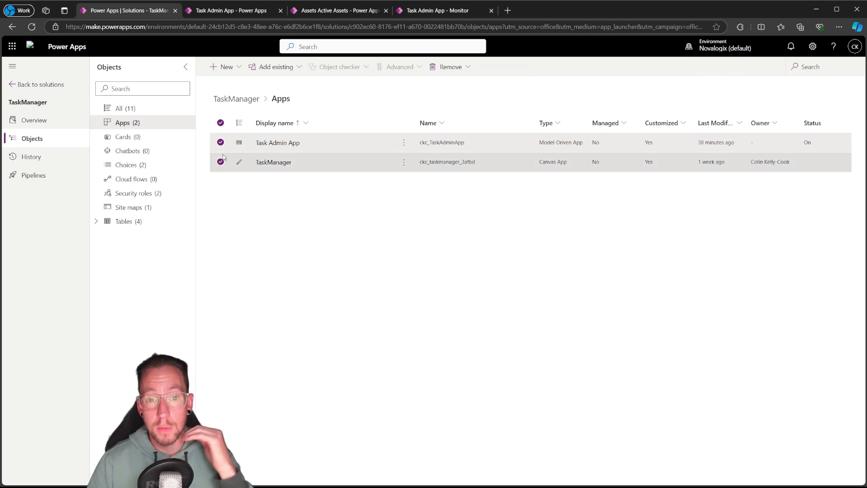
pyautogui.click(293, 171)
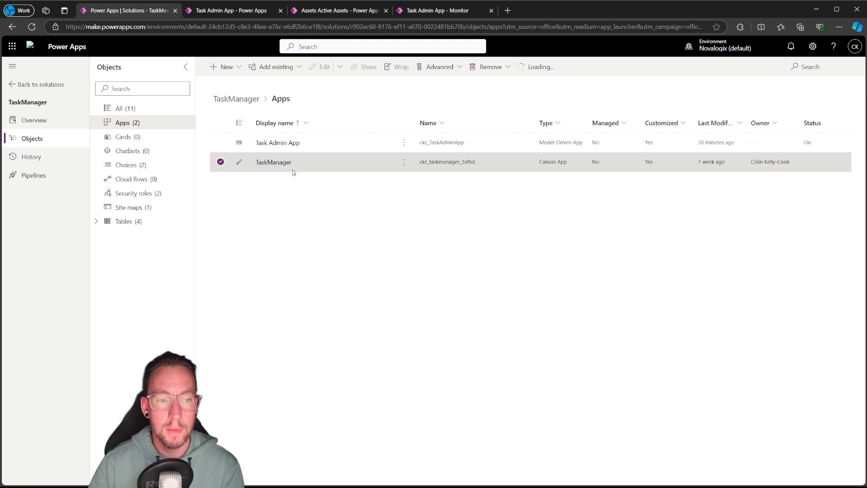
pyautogui.click(405, 162)
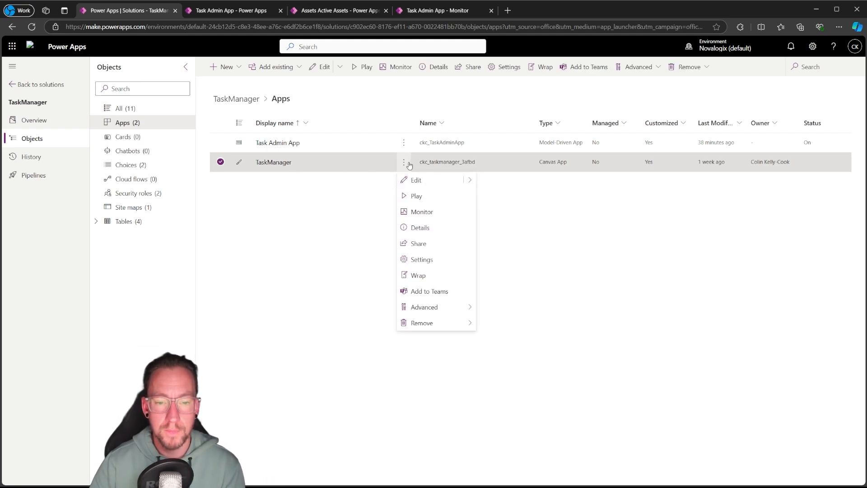
pyautogui.click(431, 247)
# Add the suggested person as a new user of the TaskManager app and turn off the email invitation to new users
pyautogui.click(495, 140)
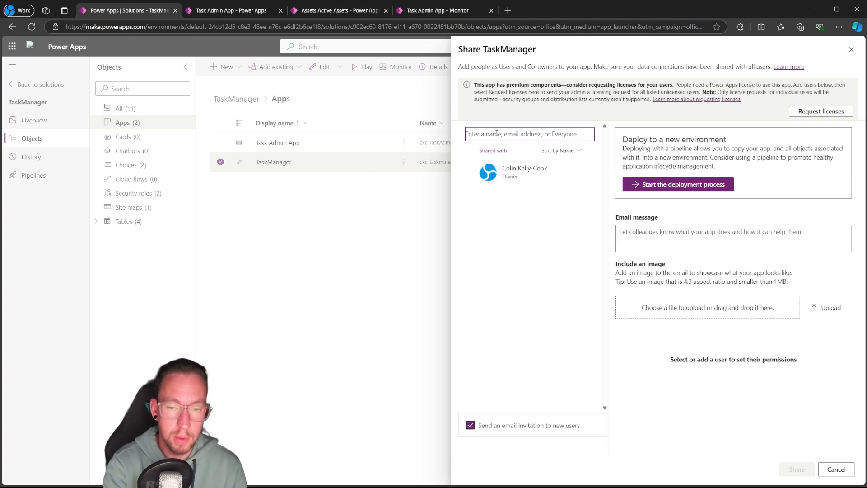
pyautogui.write('colin')
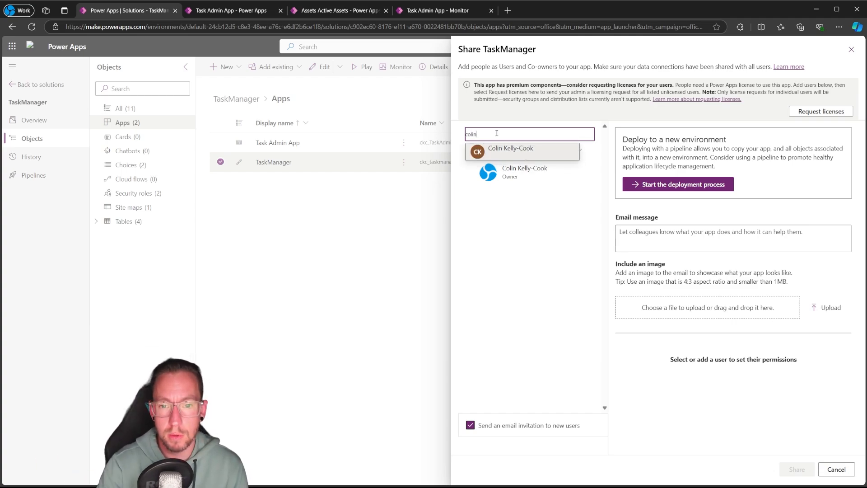
pyautogui.click(536, 148)
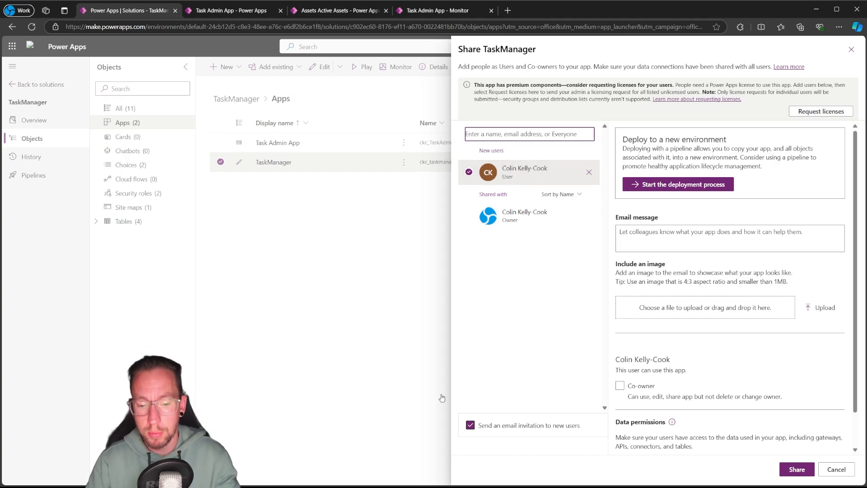
pyautogui.click(472, 426)
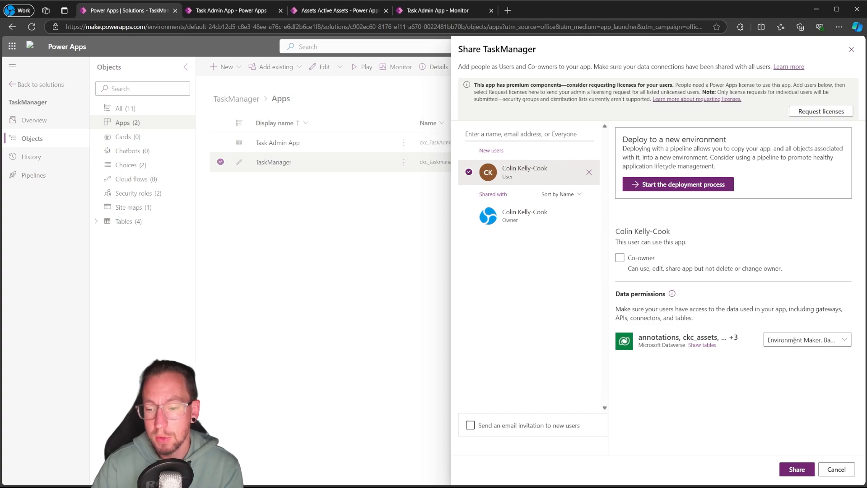
# Assign the Task Manager Mechanic role in the new user's Dataverse data permissions and share the TaskManager app
pyautogui.click(843, 340)
pyautogui.scroll(-10, 643, 207)
pyautogui.scroll(-7, 643, 207)
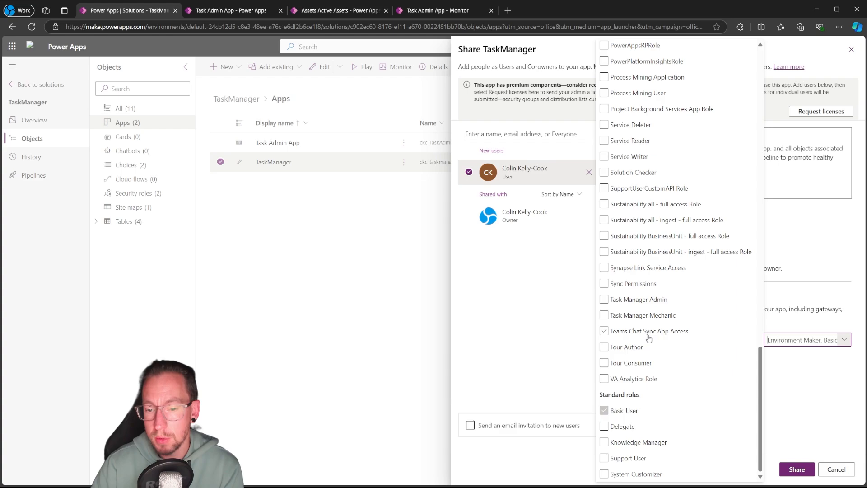
pyautogui.scroll(5, 650, 338)
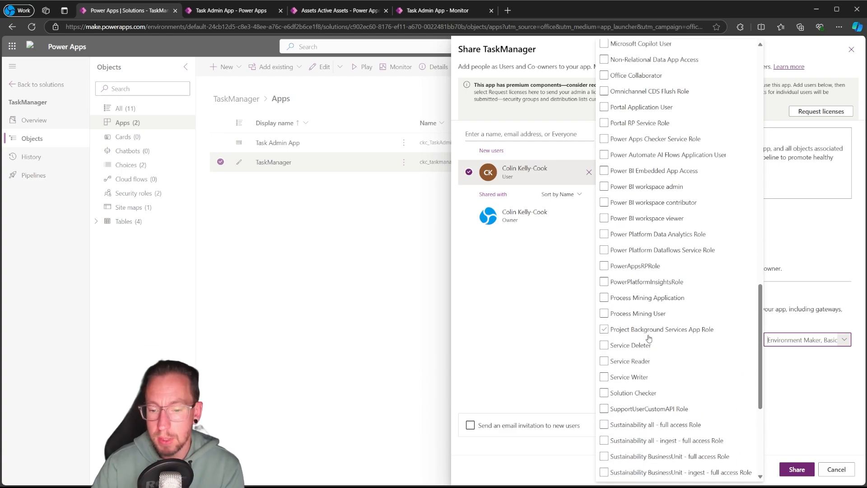
pyautogui.scroll(5, 653, 359)
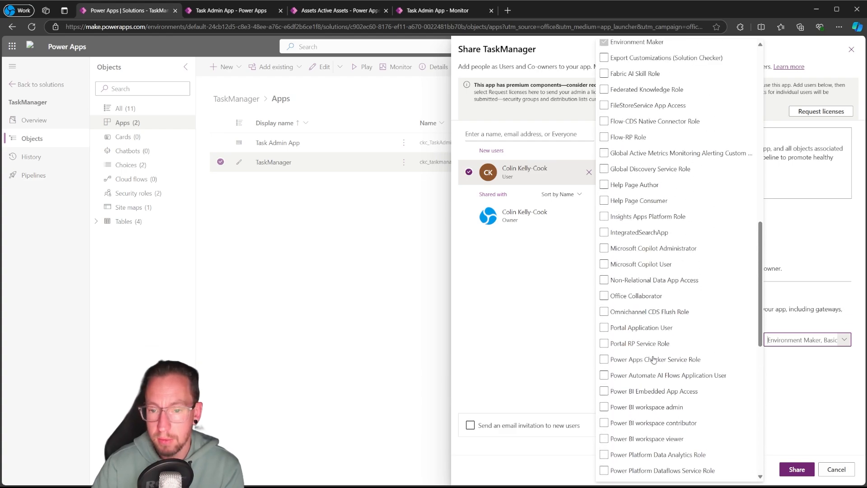
pyautogui.click(635, 299)
pyautogui.scroll(3, 636, 296)
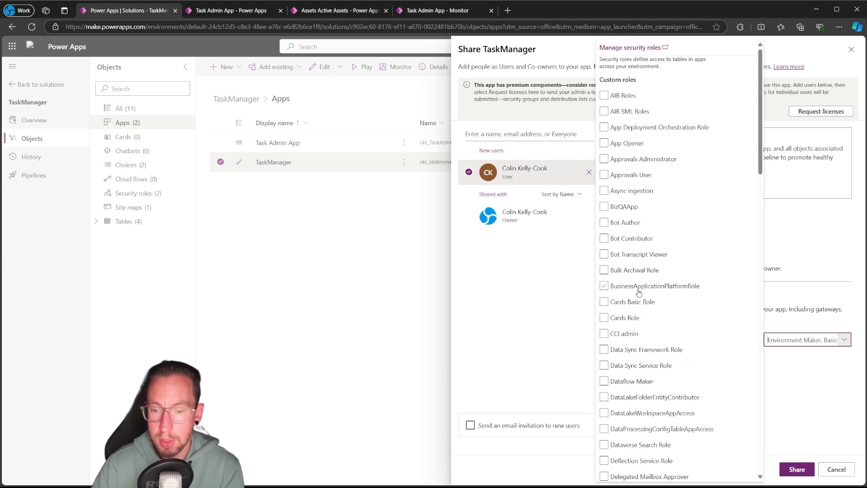
pyautogui.scroll(-20, 638, 293)
pyautogui.scroll(-5, 639, 295)
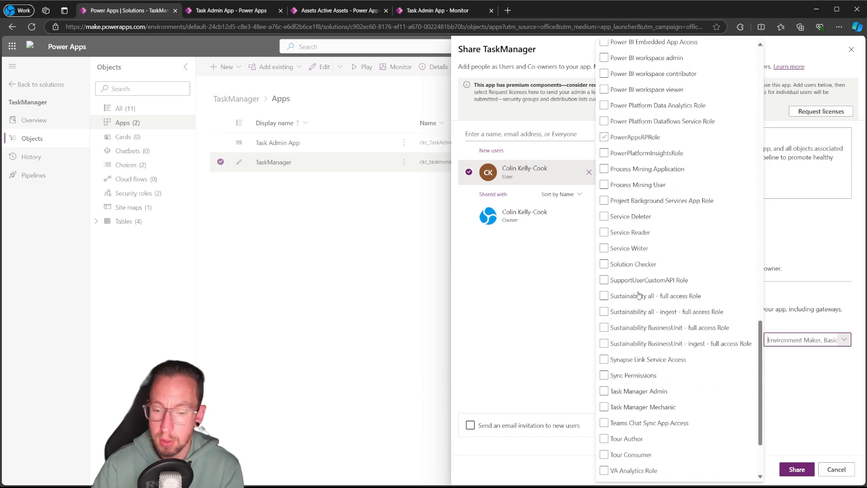
pyautogui.click(605, 337)
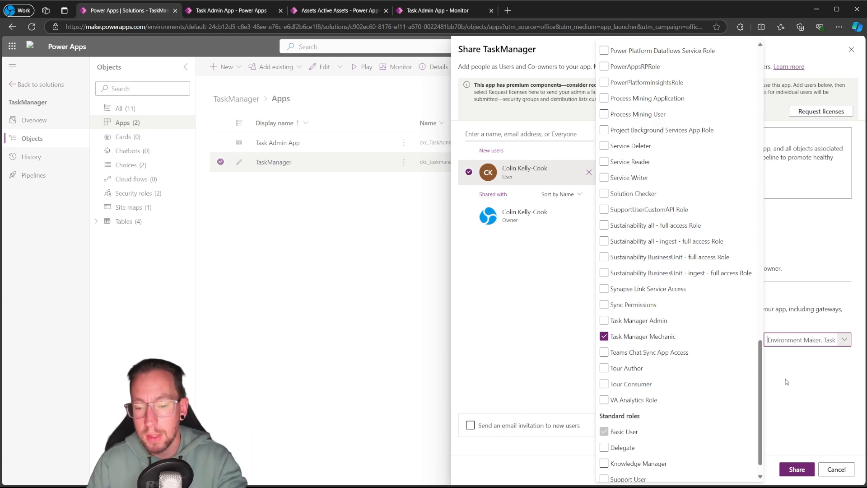
pyautogui.click(802, 385)
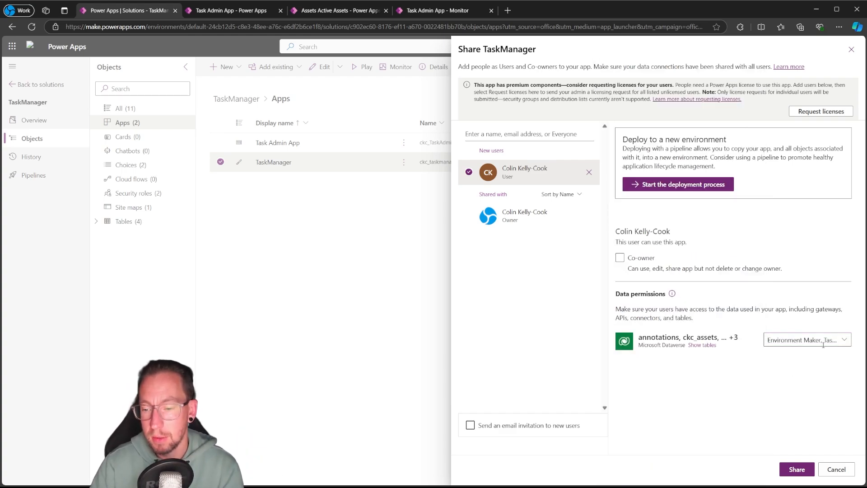
pyautogui.click(796, 469)
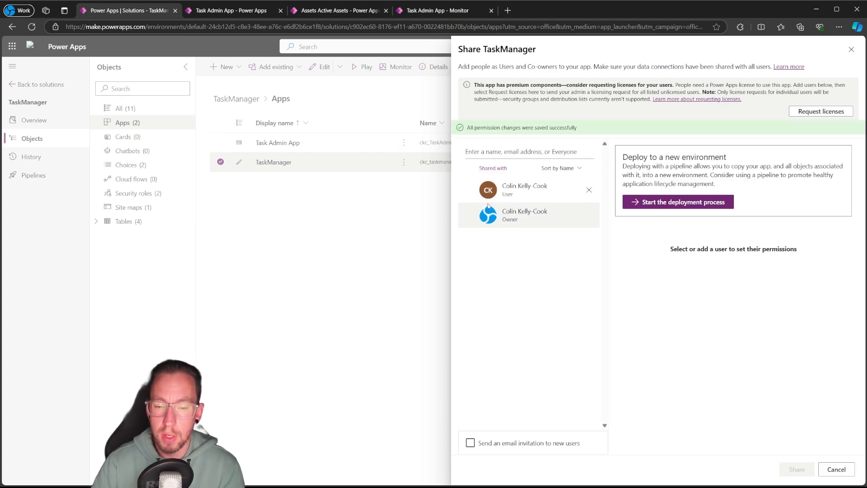
pyautogui.click(851, 50)
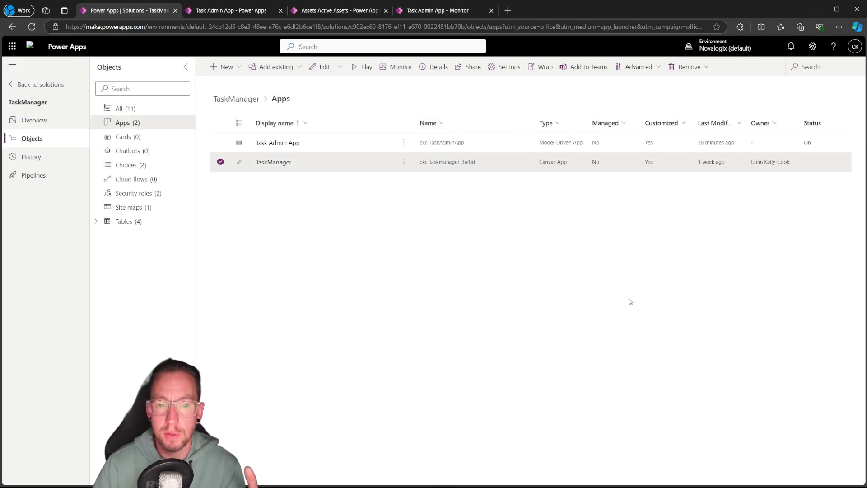
# Switch to the Power Platform admin center and show all users of the Novalogix (default) environment
pyautogui.click(813, 46)
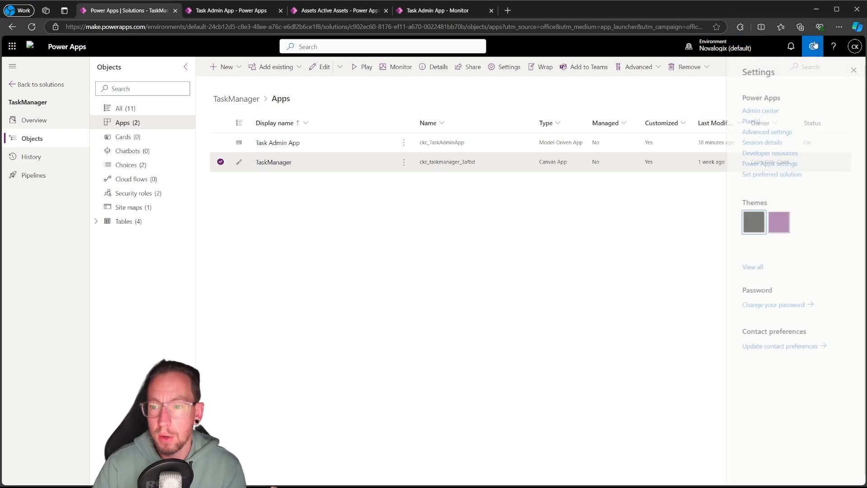
pyautogui.click(750, 111)
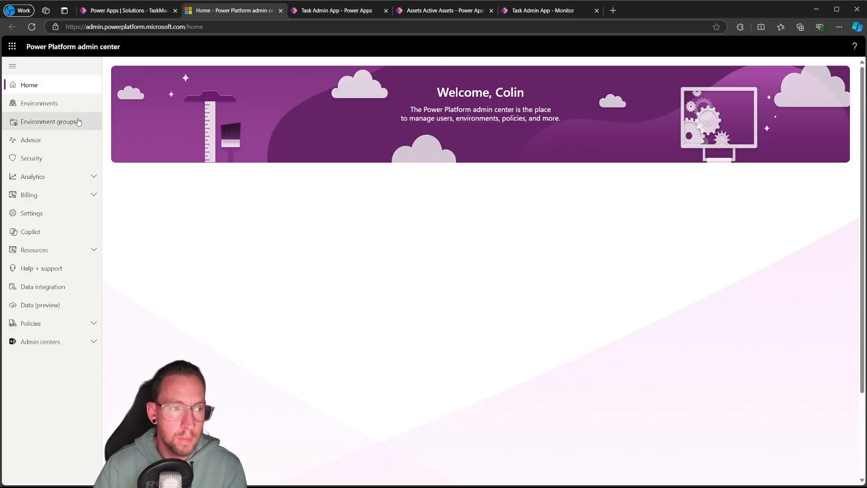
pyautogui.click(40, 105)
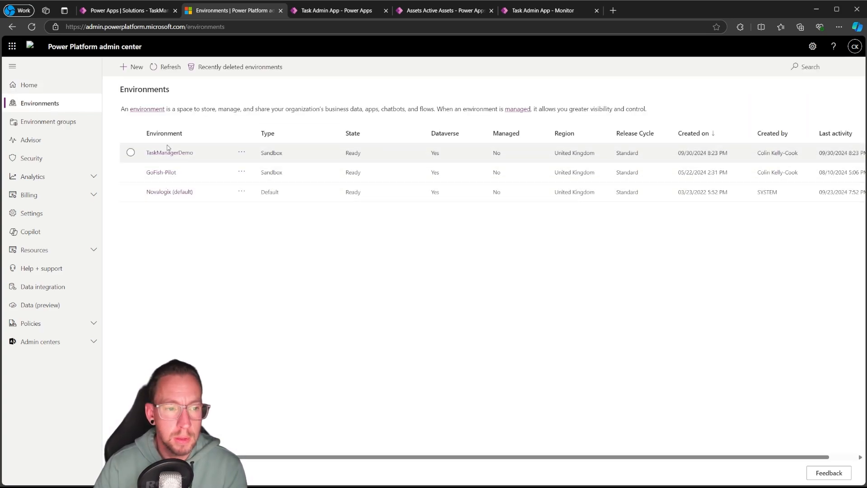
pyautogui.click(163, 193)
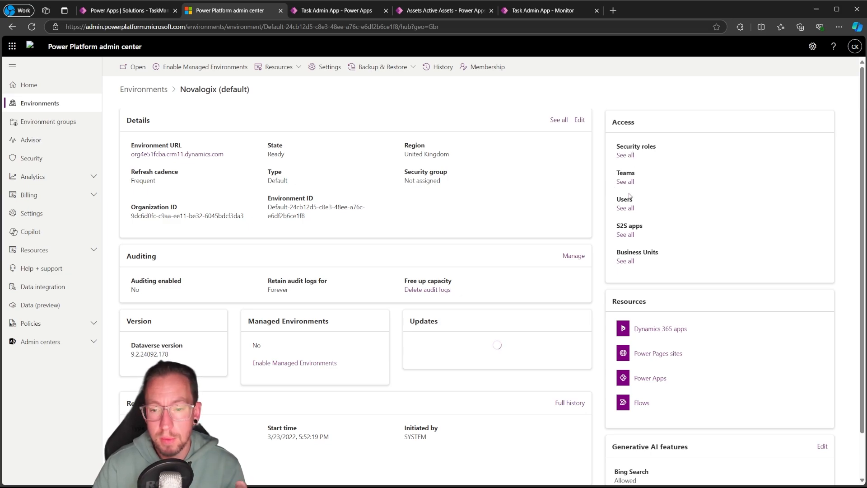
pyautogui.click(625, 208)
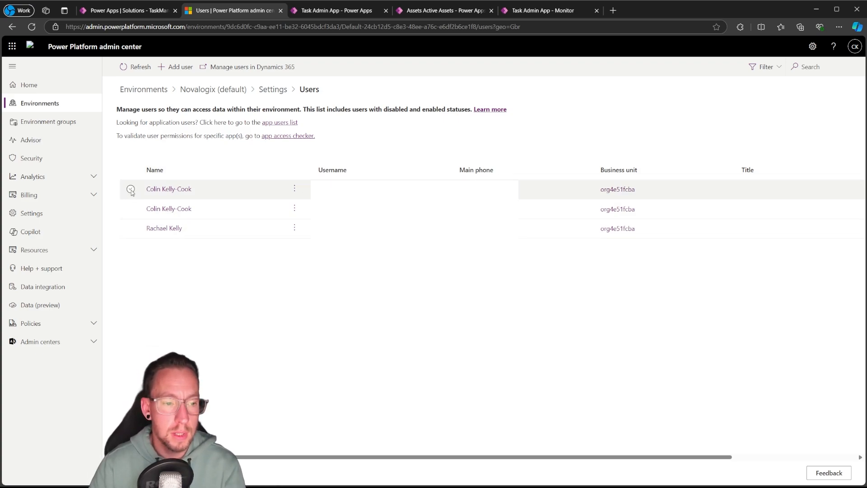
# Review the first listed user's security roles, including Task Manager Mechanic, and exit without saving
pyautogui.click(131, 190)
pyautogui.click(198, 76)
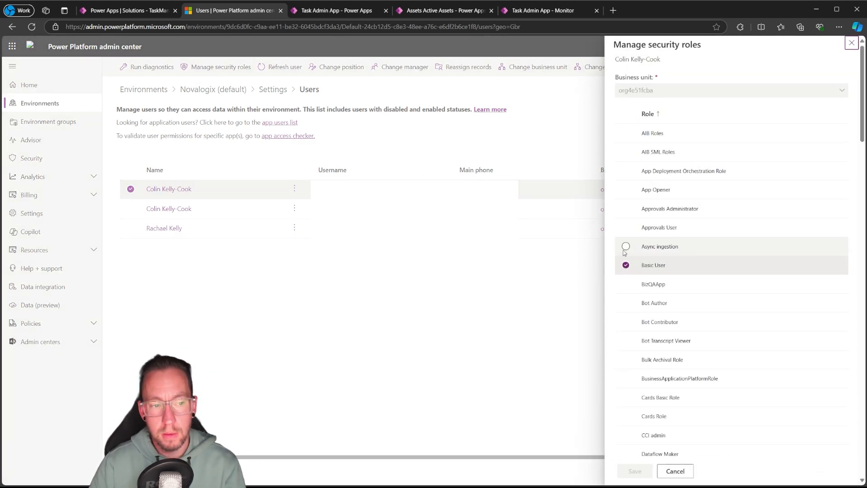
pyautogui.scroll(-10, 638, 271)
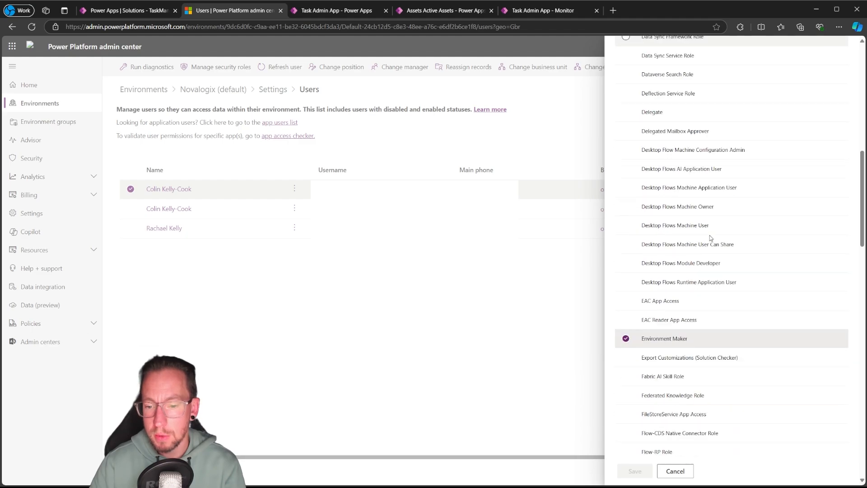
pyautogui.scroll(-12, 702, 242)
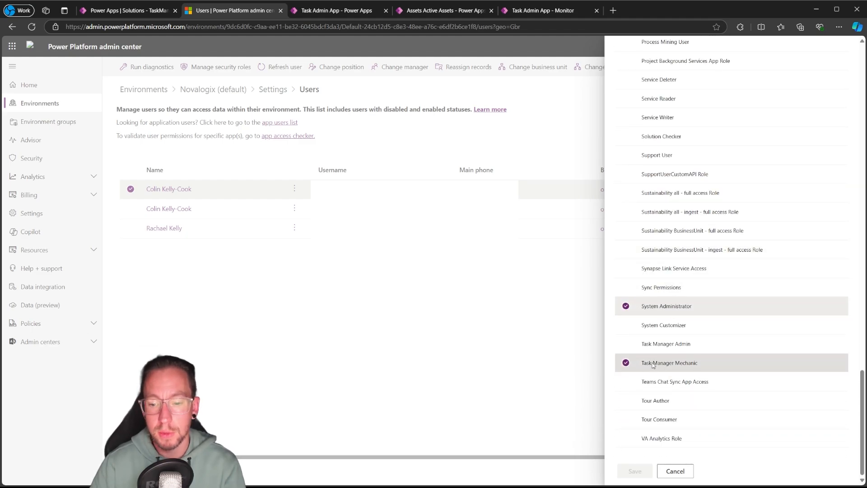
pyautogui.click(626, 364)
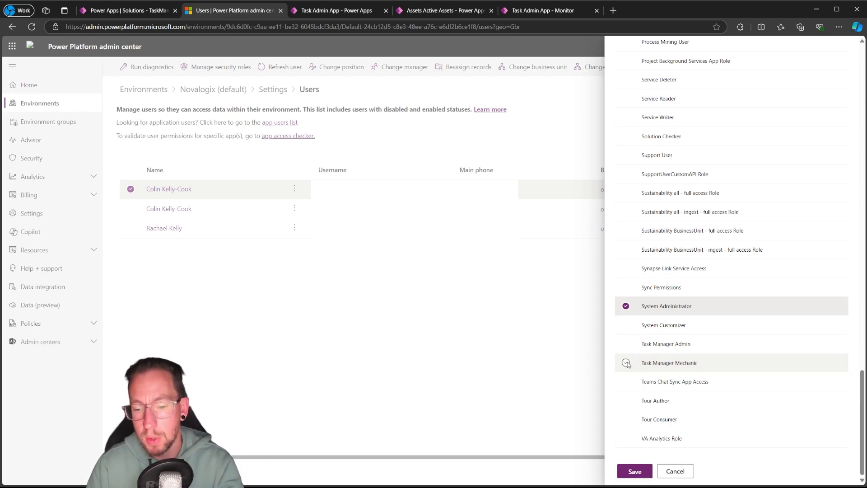
pyautogui.click(627, 363)
pyautogui.click(682, 470)
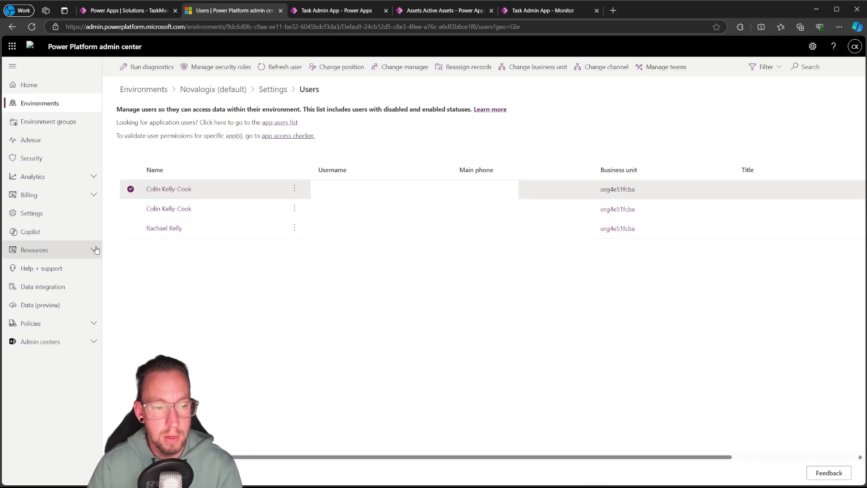
# Assign the Task Manager Mechanic security role to the third listed user, save it, and clear the user selection
pyautogui.click(244, 228)
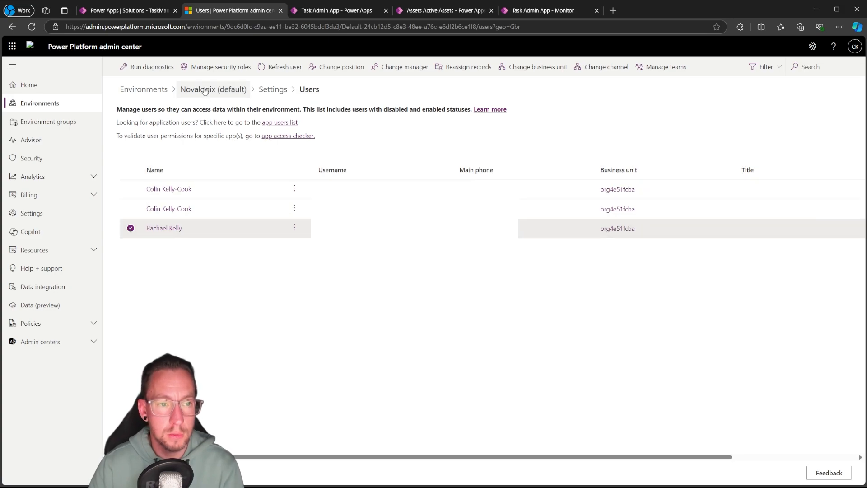
pyautogui.click(221, 67)
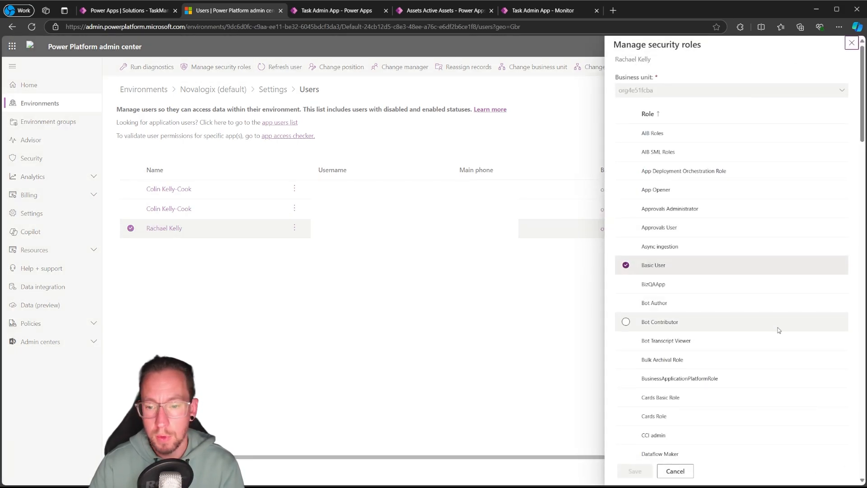
pyautogui.scroll(-15, 755, 287)
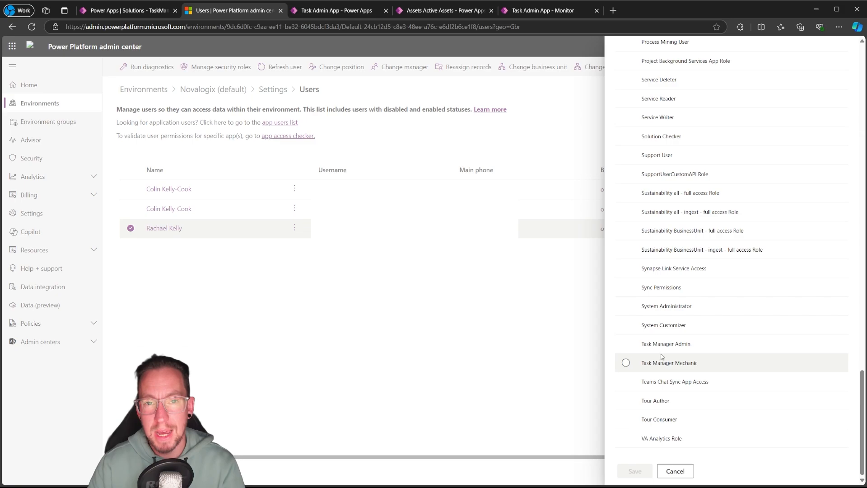
pyautogui.click(626, 362)
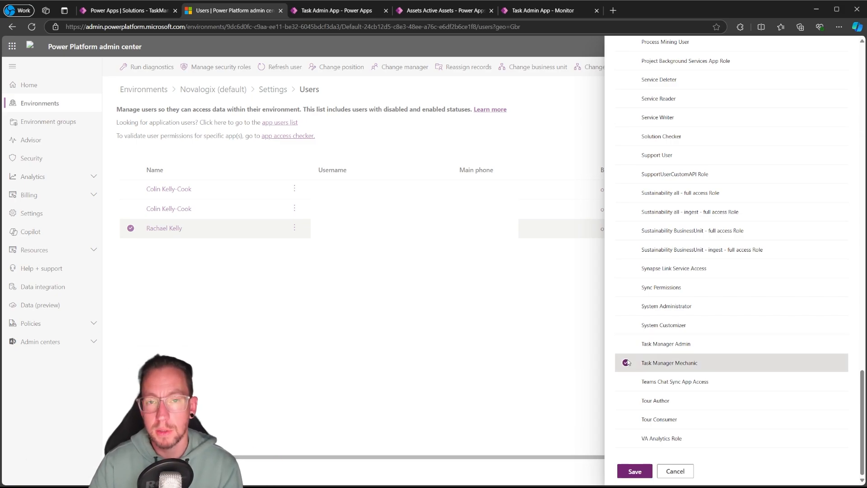
pyautogui.click(634, 472)
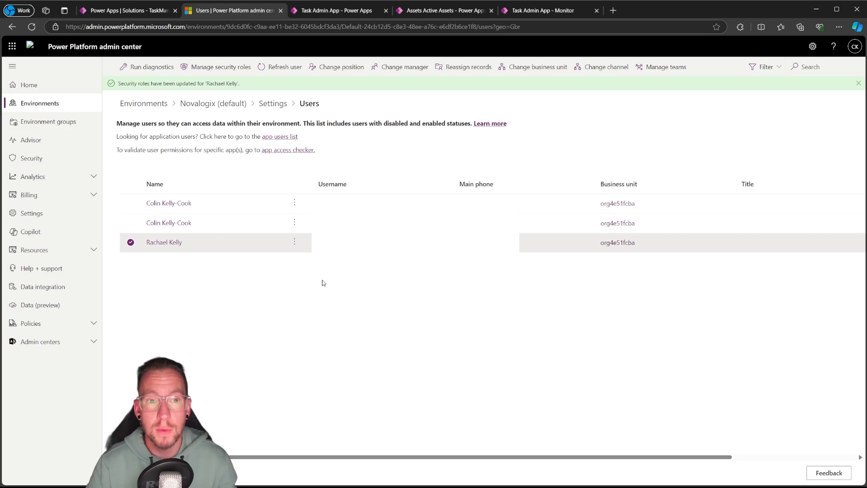
pyautogui.click(131, 243)
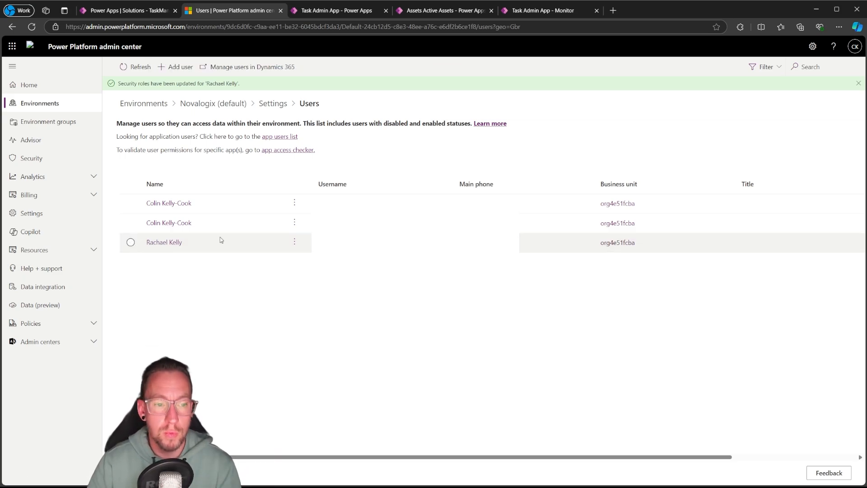